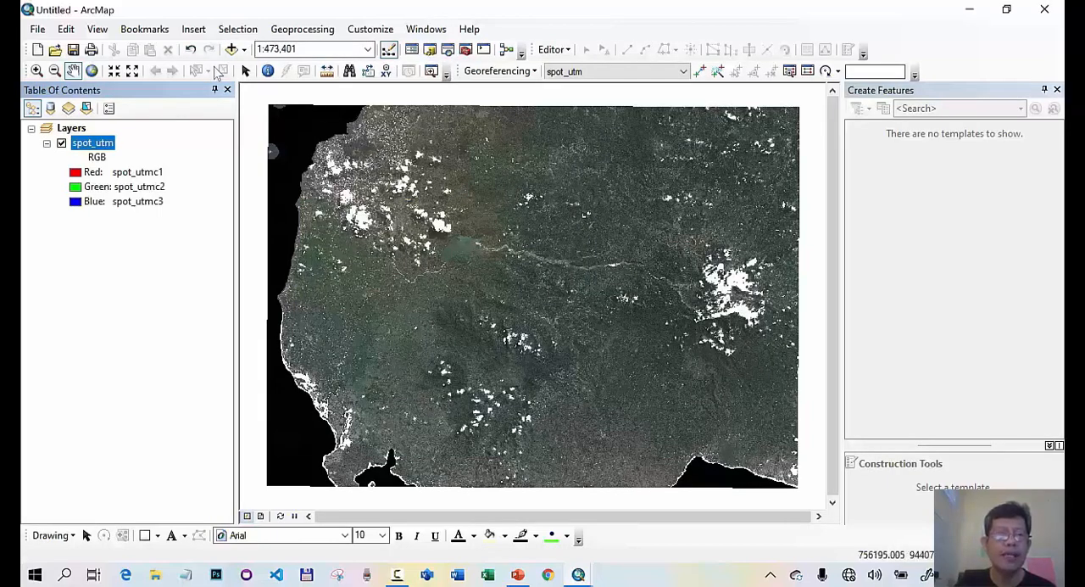
- Add the Batas_Kecamatan.shp shapefile from the gowa folder to the map, dismissing the coordinate system warning
left_click(232, 49)
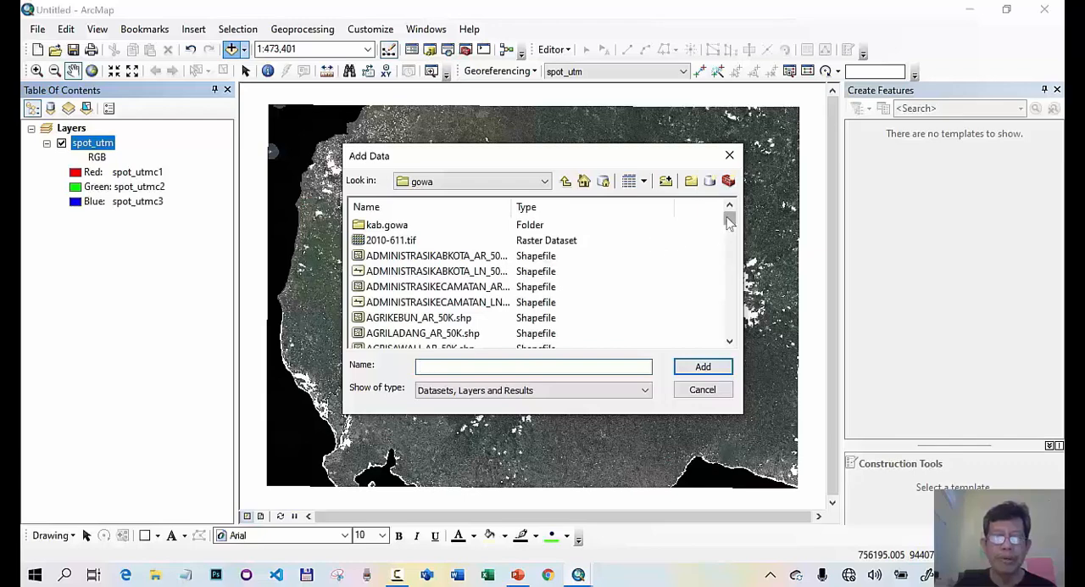
left_click_drag(729, 222, 731, 232)
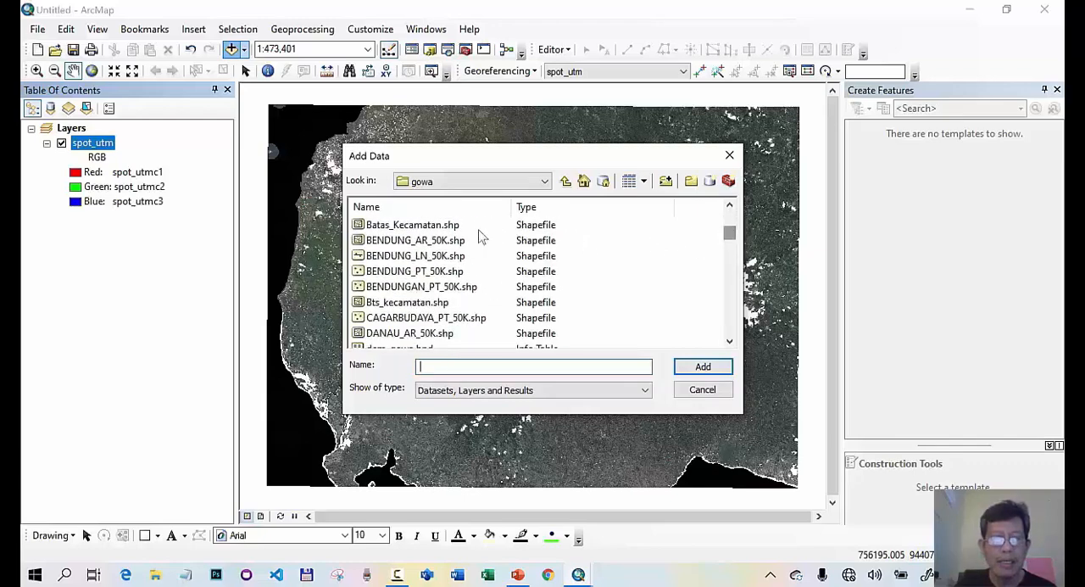
left_click(441, 226)
left_click(703, 366)
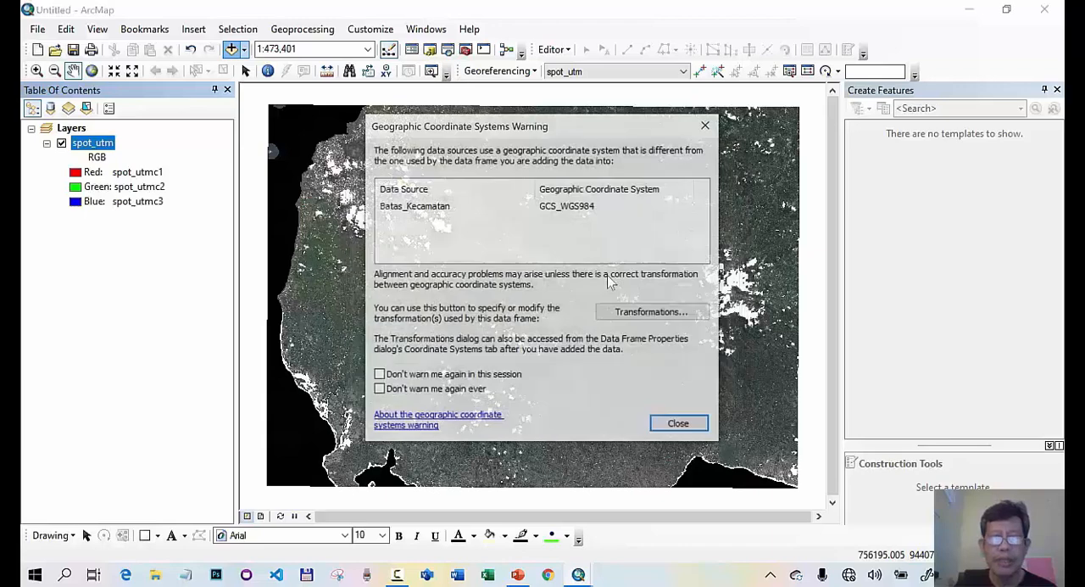
left_click(674, 426)
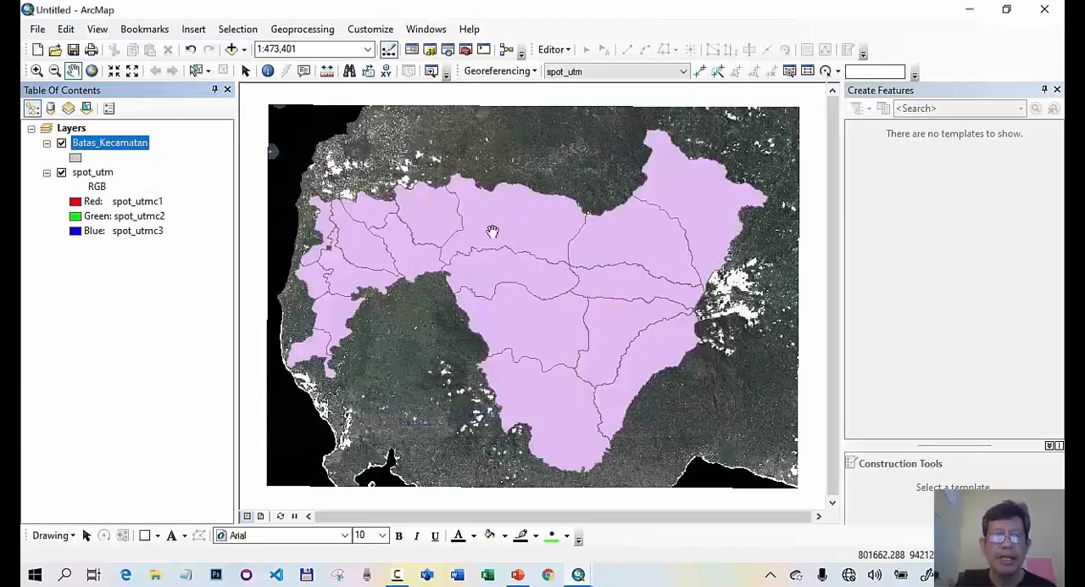
- Open the Batas_Kecamatan attribute table and check the sum in the statistics of the Luas_km field
right_click(142, 149)
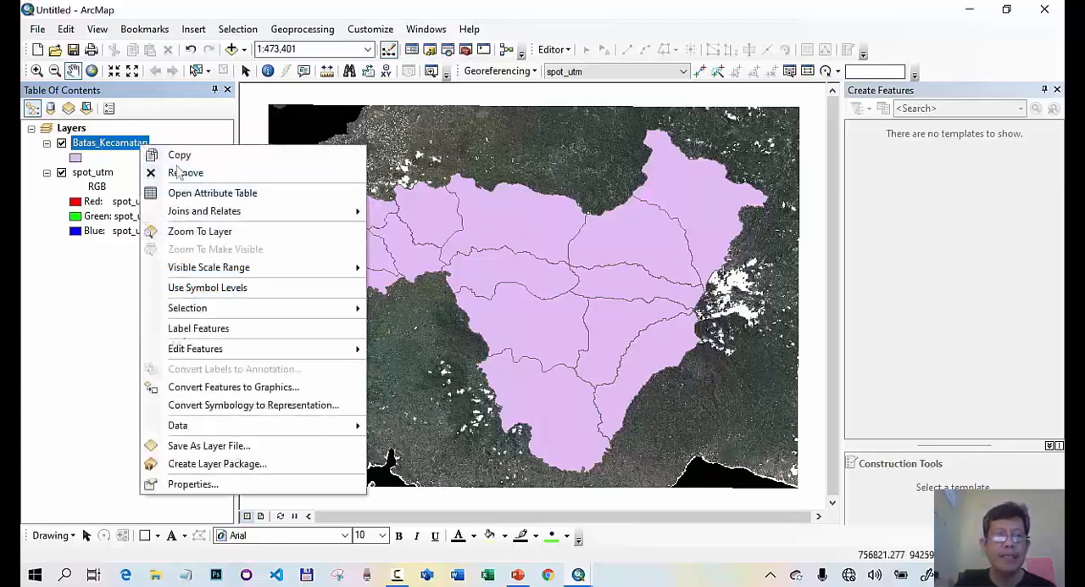
left_click(190, 194)
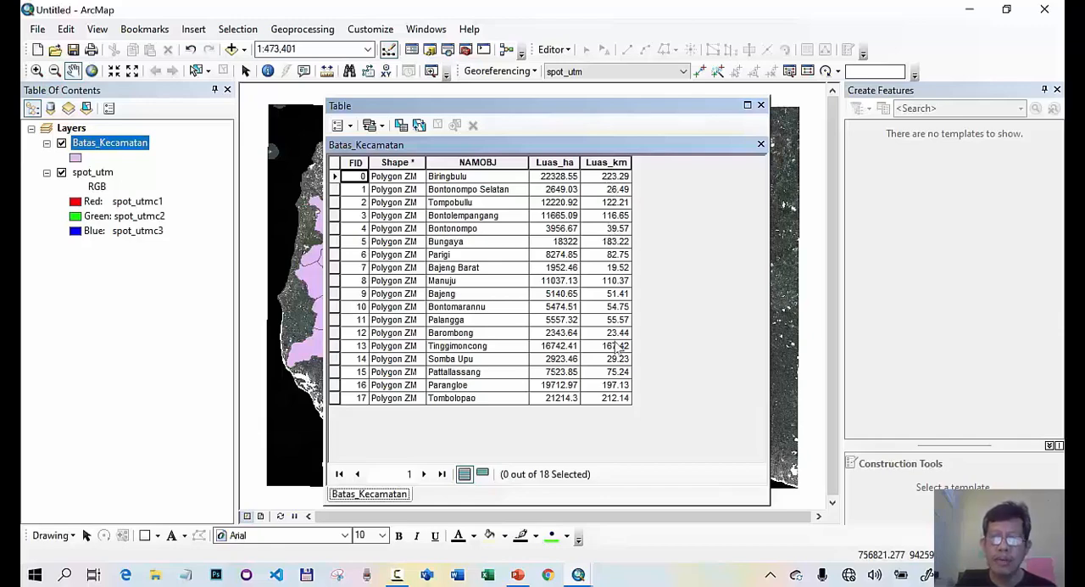
left_click(612, 160)
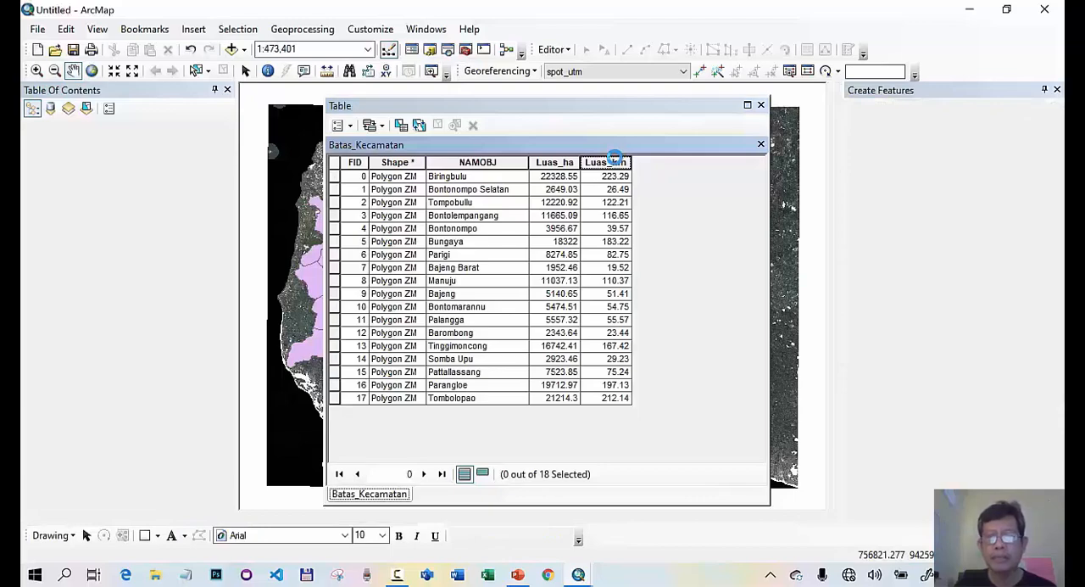
right_click(613, 159)
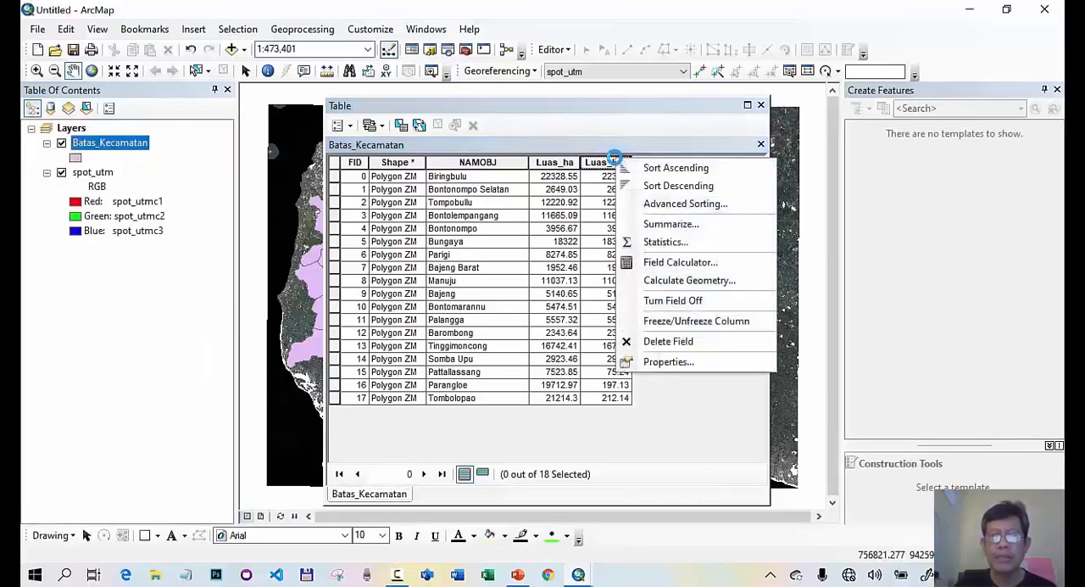
left_click(668, 242)
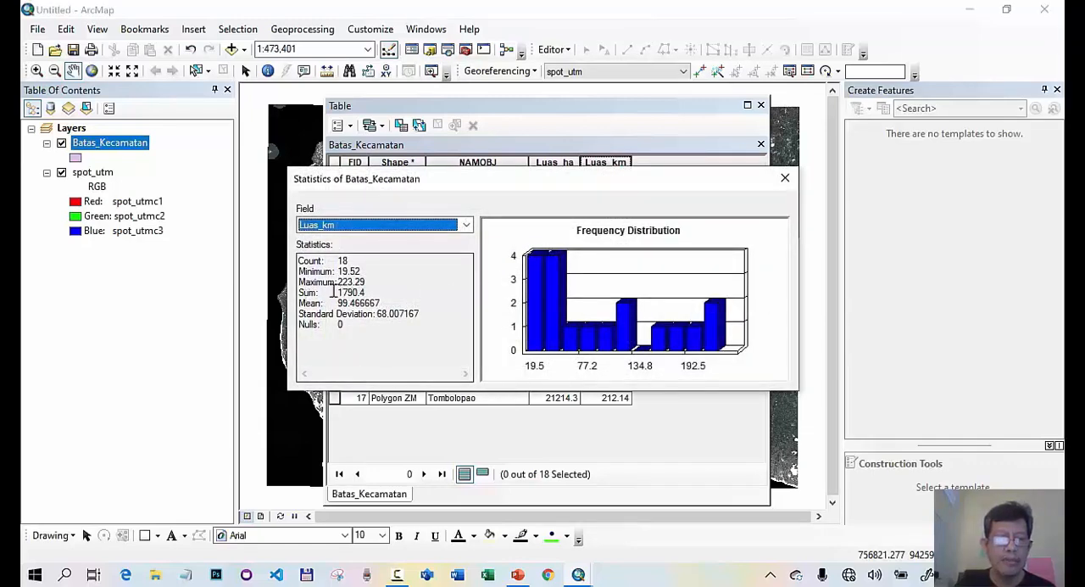
left_click_drag(337, 292, 367, 292)
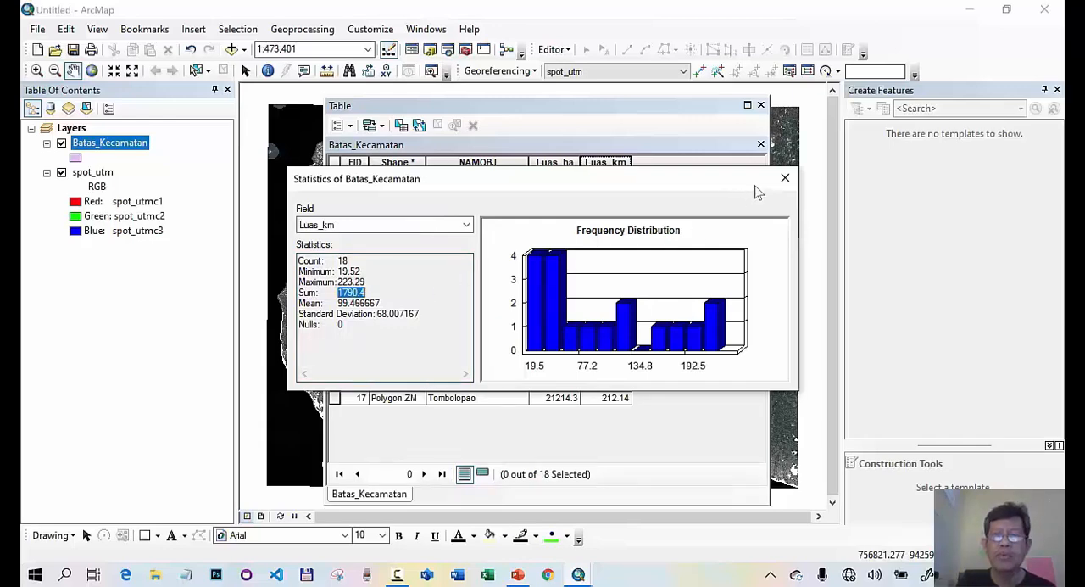
left_click(785, 178)
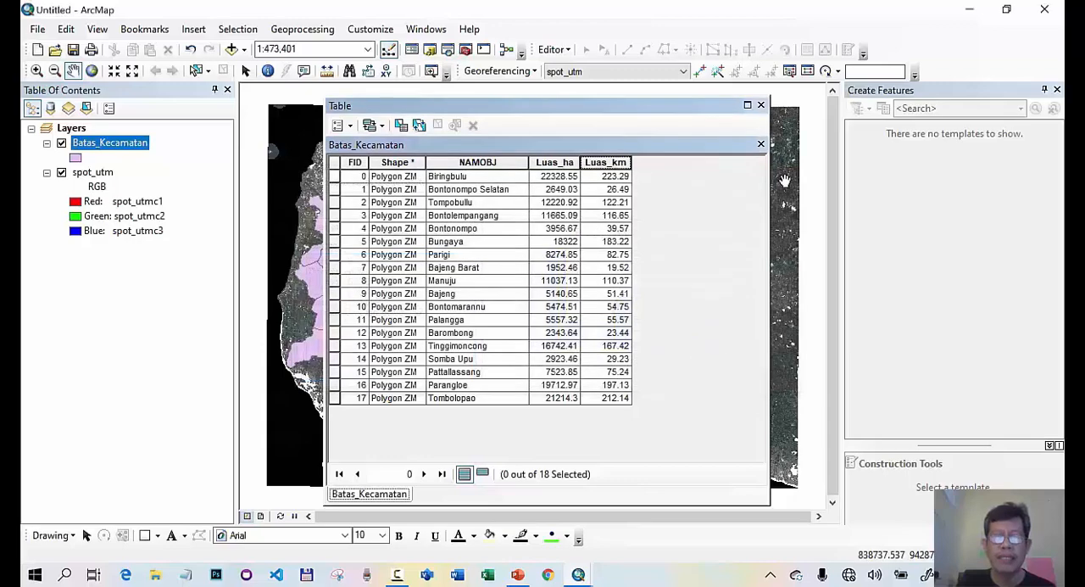
- Consult the PowerPoint slide "Jumlah Titik Uji Akurasi Berdasarkan Luas", and return to ArcMap to close the attribute table
left_click(522, 577)
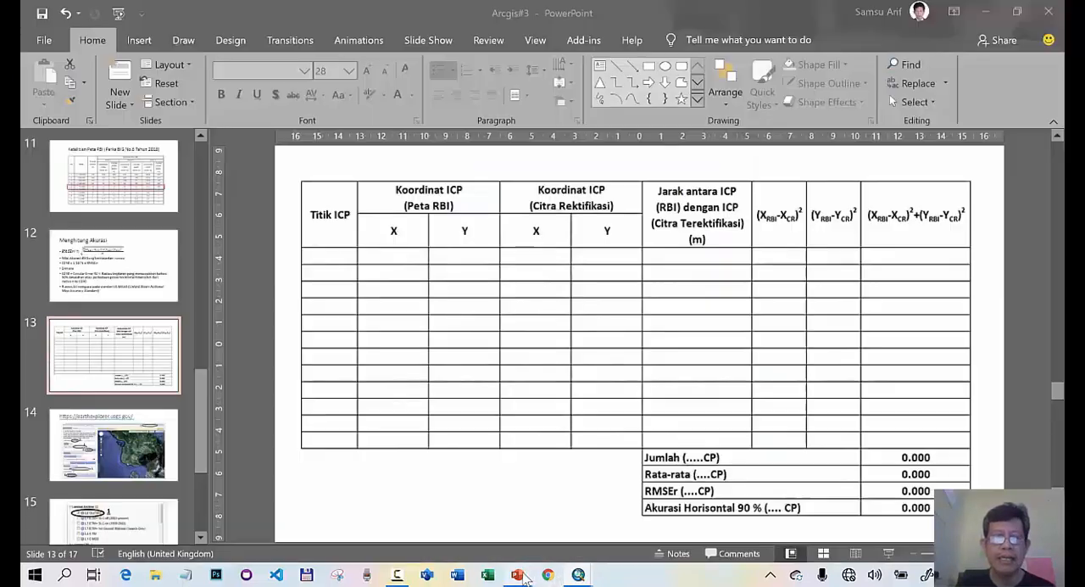
scroll(153, 246, "up", 3)
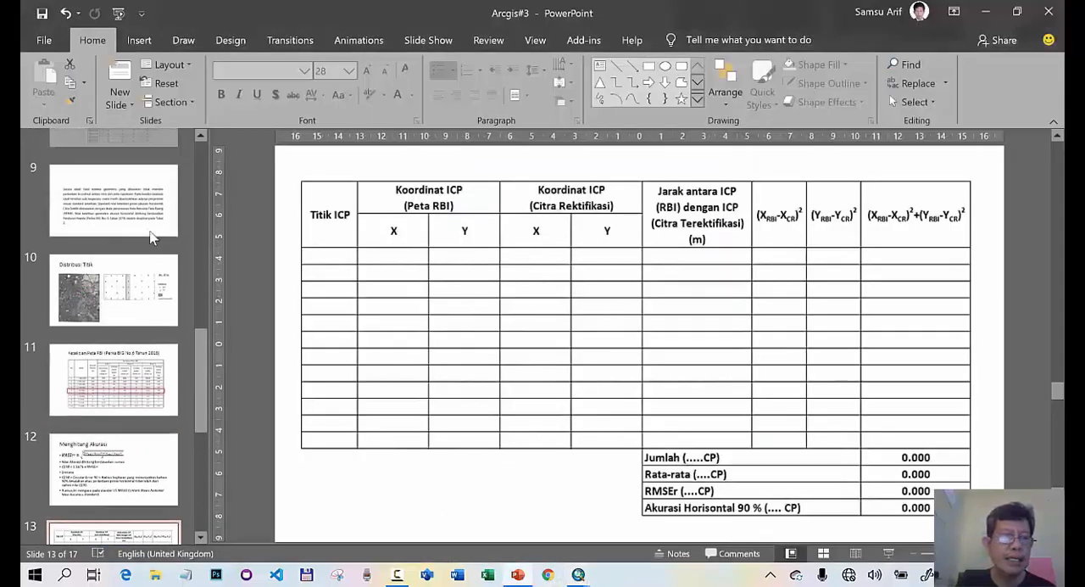
scroll(153, 238, "up", 2)
left_click(152, 236)
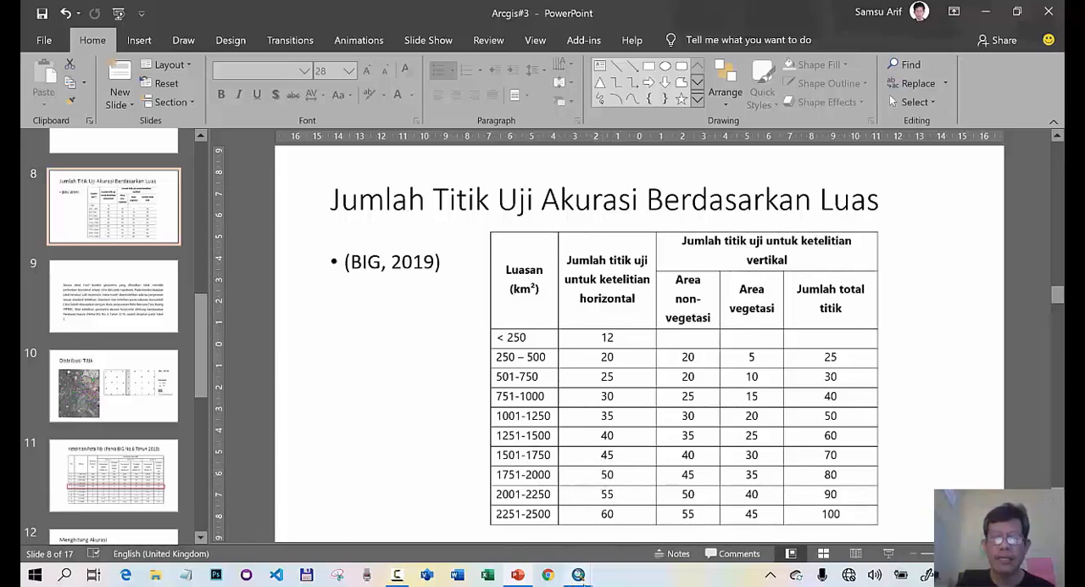
left_click(985, 12)
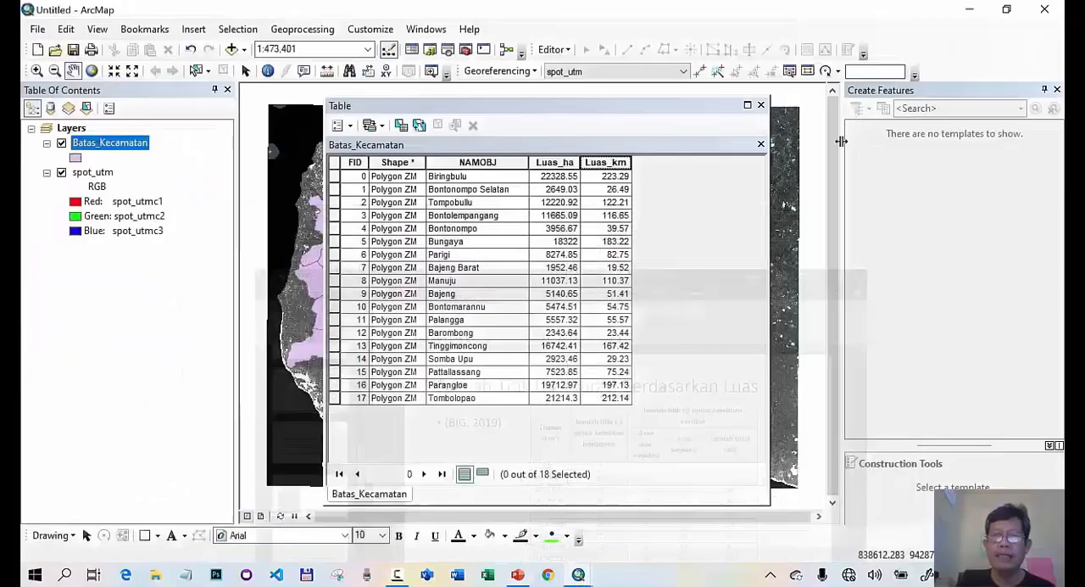
left_click(762, 104)
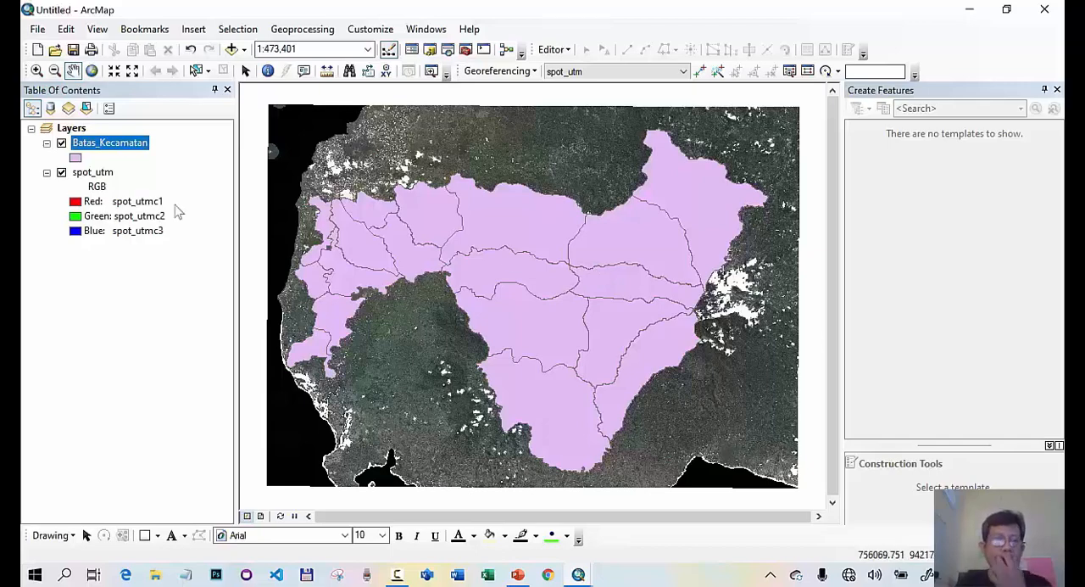
- Hide the Batas_Kecamatan layer and add the grid1.shp shapefile from the gowa folder
left_click(61, 143)
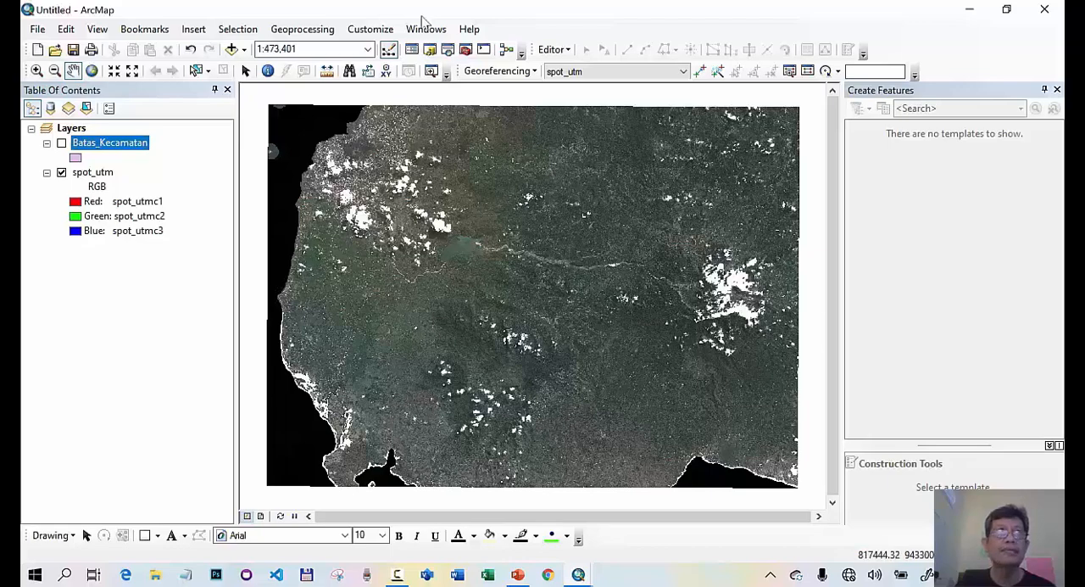
left_click(232, 49)
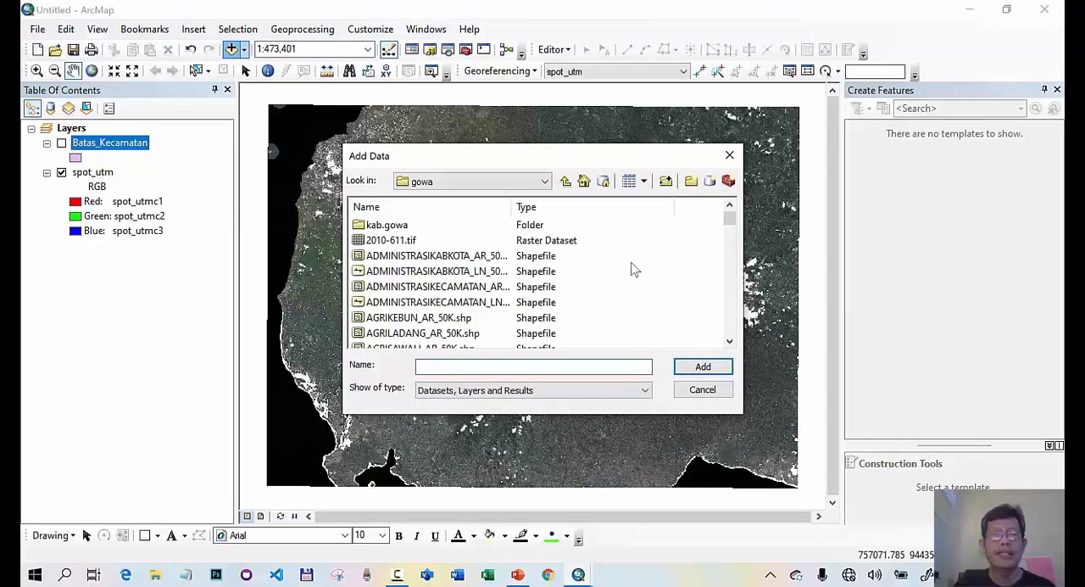
left_click_drag(730, 222, 732, 263)
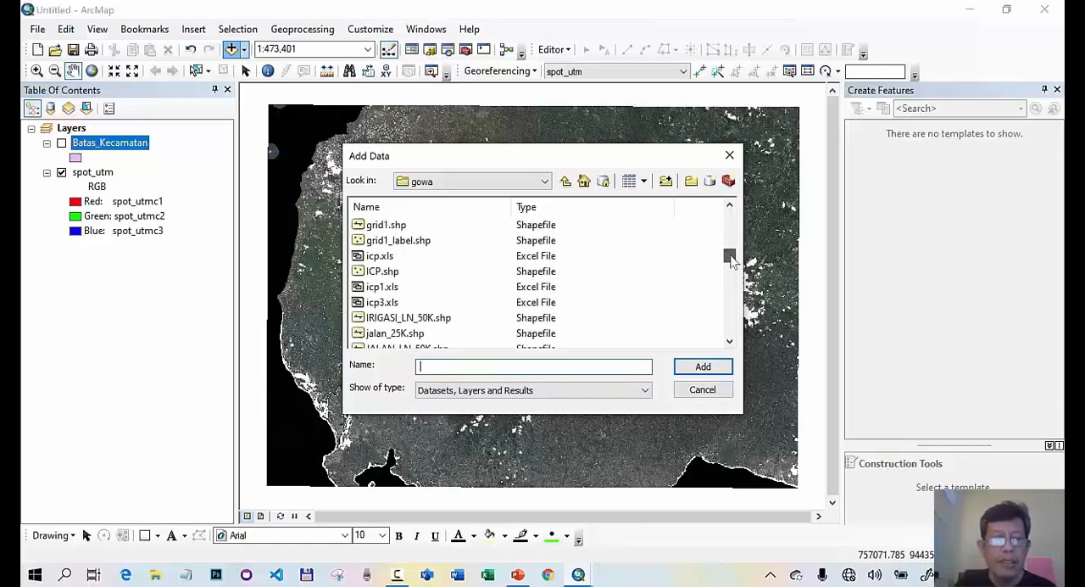
left_click(395, 226)
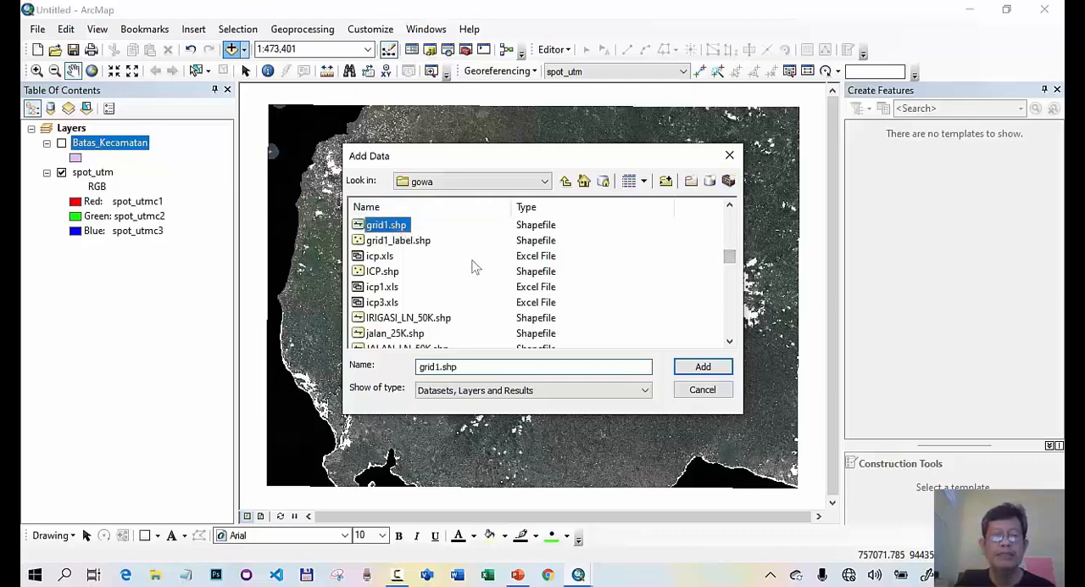
left_click(702, 370)
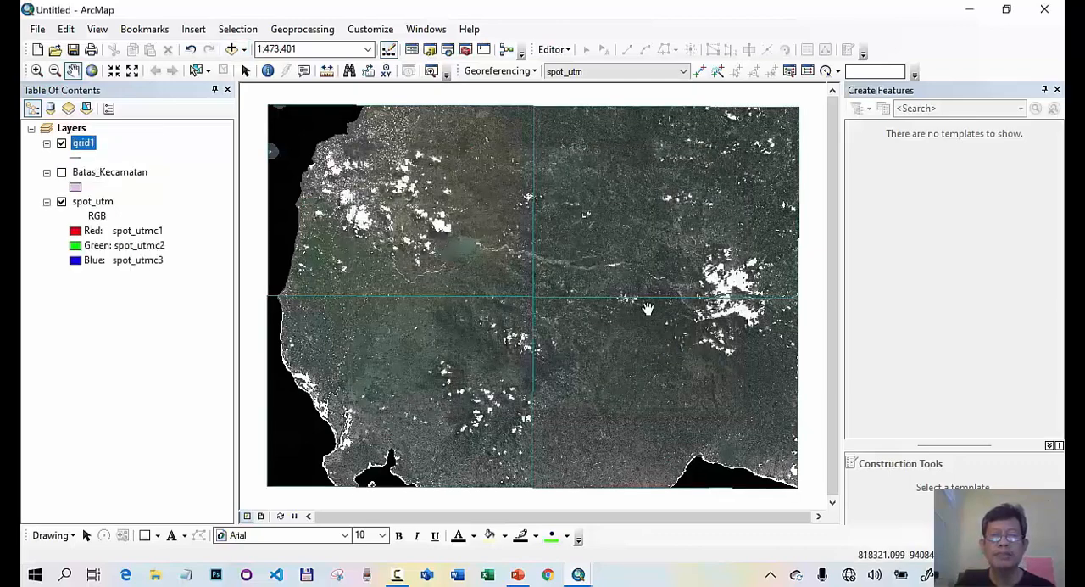
- Change the grid1 layer's line symbol to the ESRI Expressway style
right_click(86, 151)
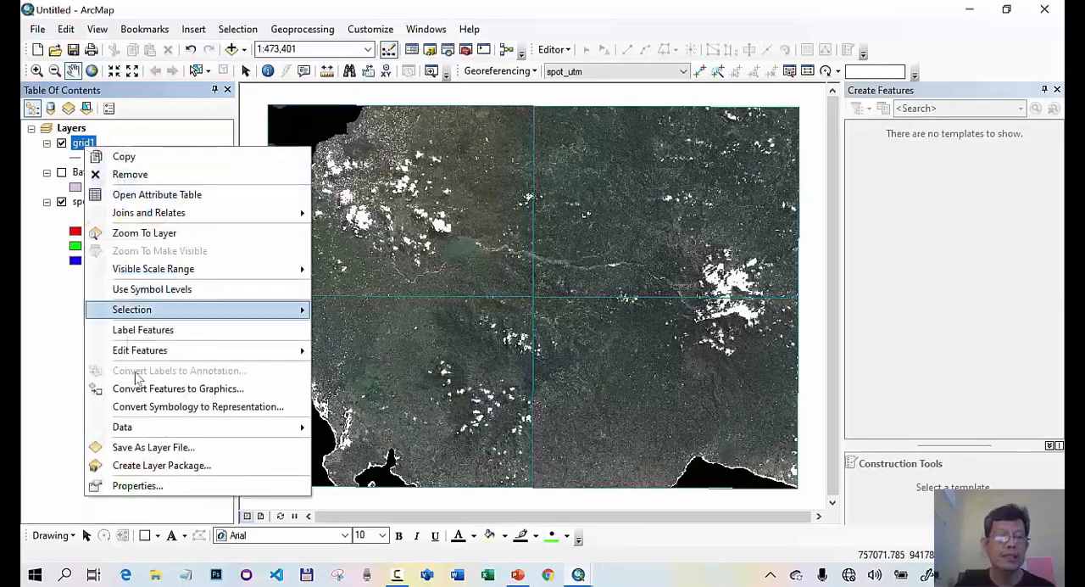
left_click(166, 485)
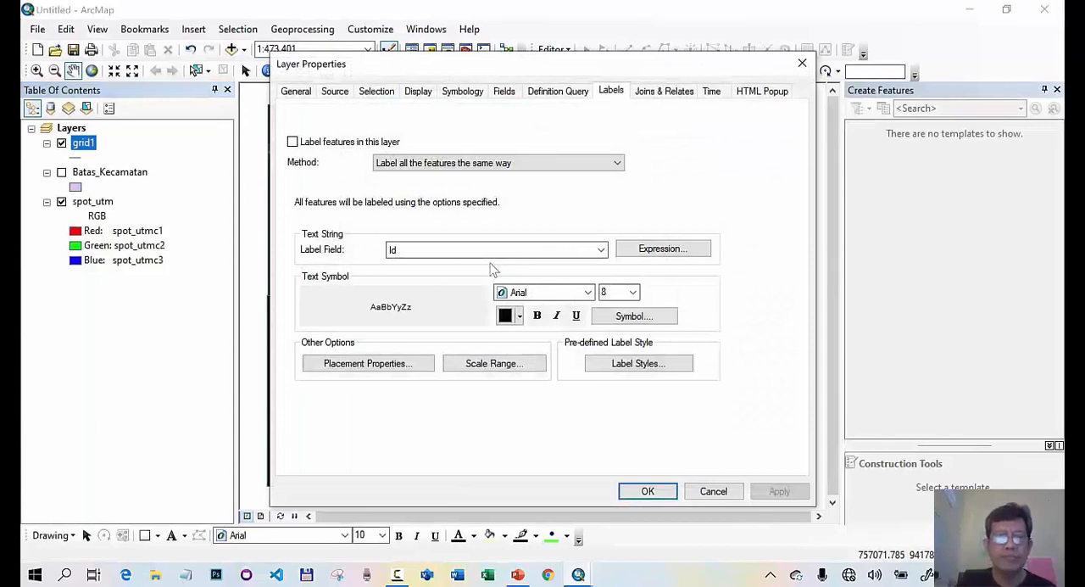
left_click(460, 93)
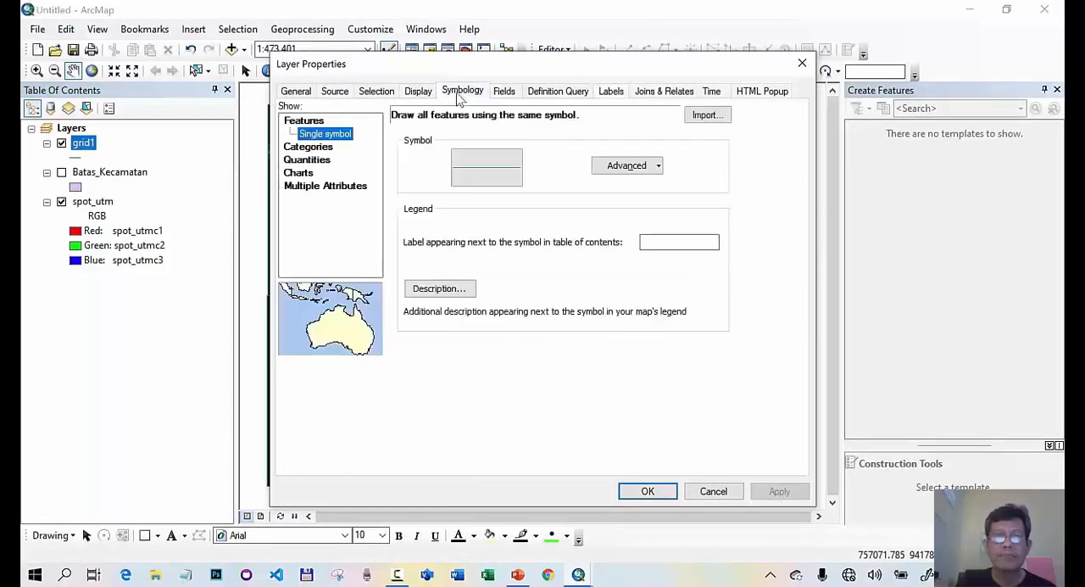
left_click(492, 174)
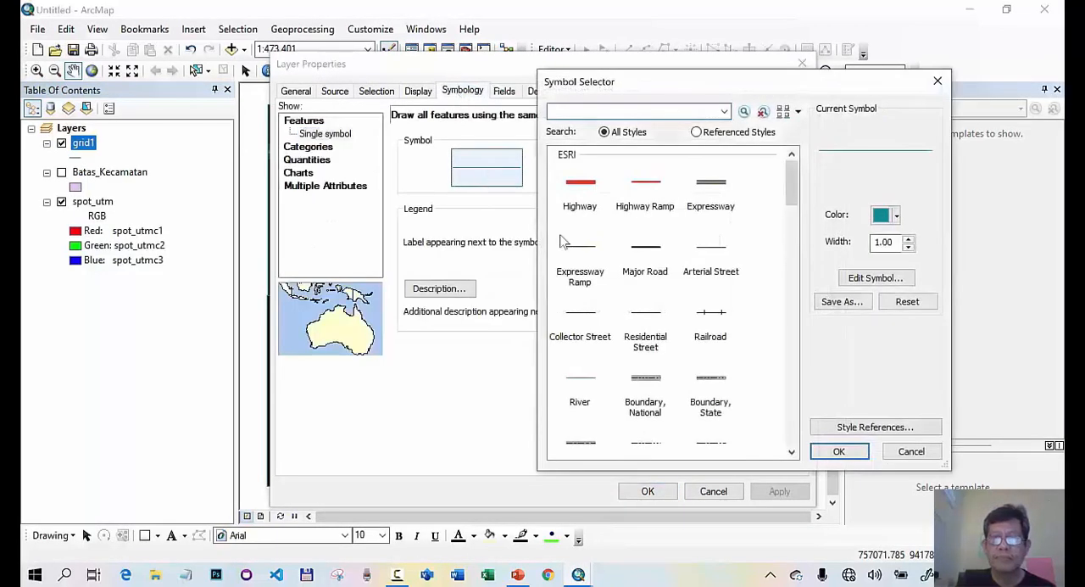
left_click(709, 203)
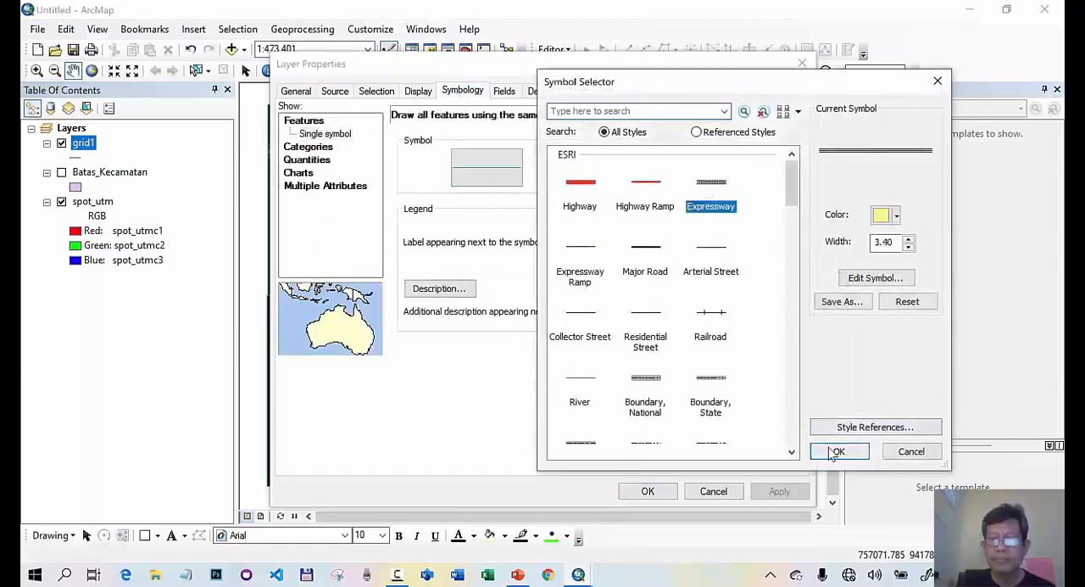
left_click(835, 451)
left_click(647, 491)
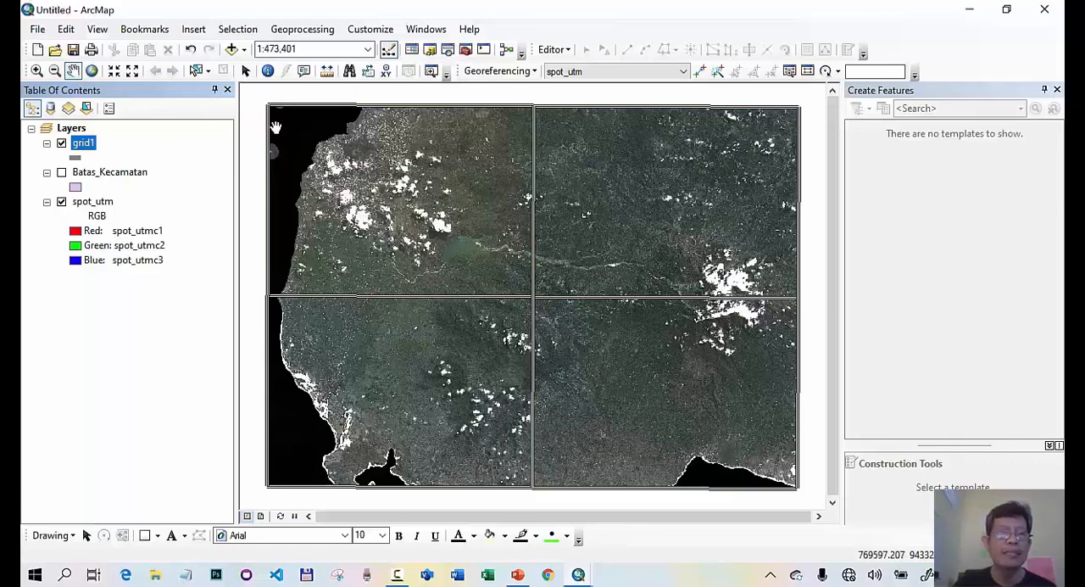
- Add the jalan_25K.shp road shapefile from the gowa folder to the map
left_click(230, 50)
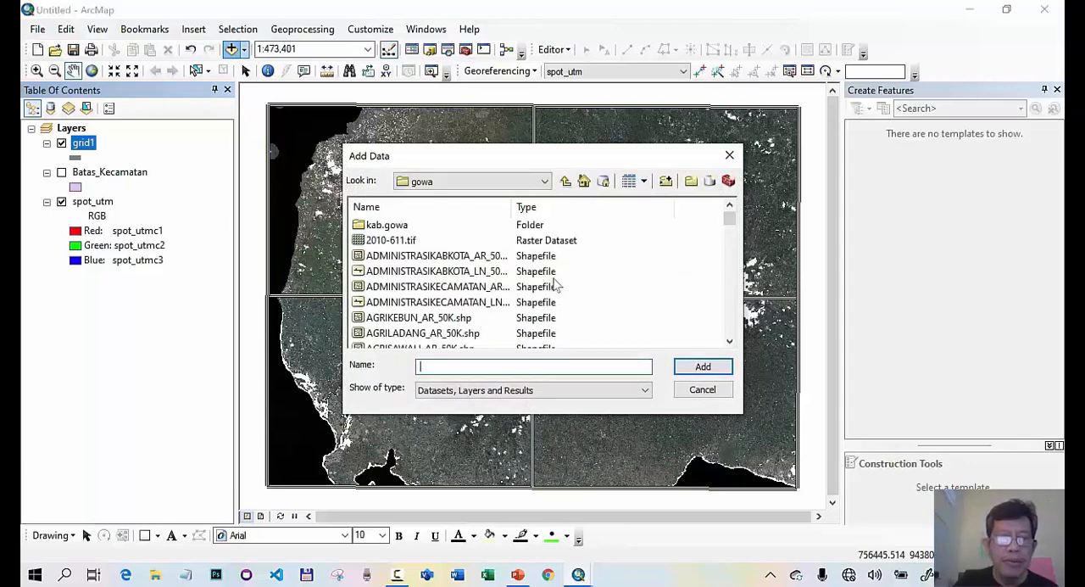
scroll(564, 286, "down", 6)
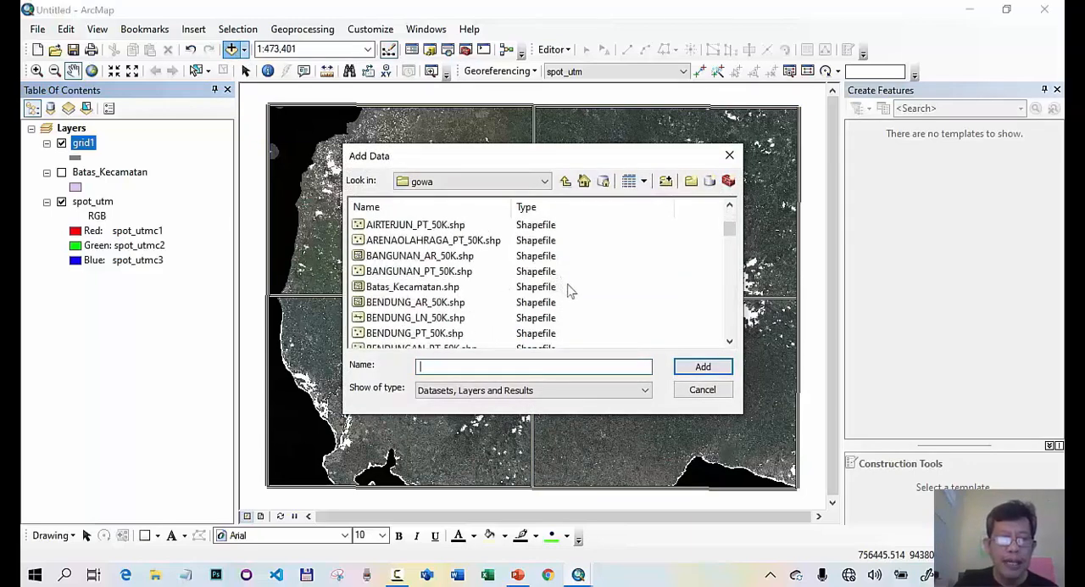
scroll(570, 290, "down", 5)
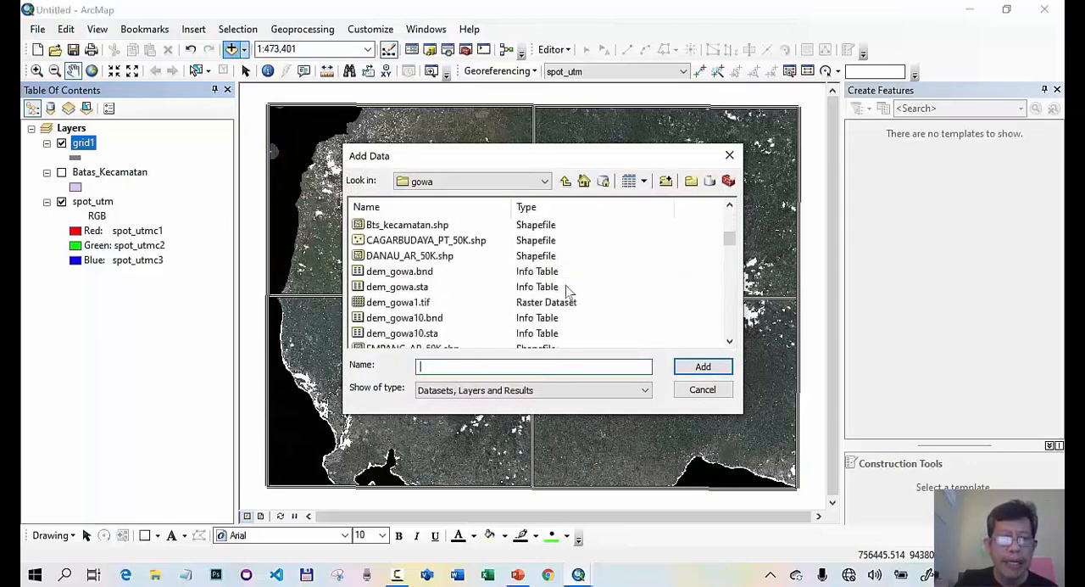
scroll(568, 292, "down", 1)
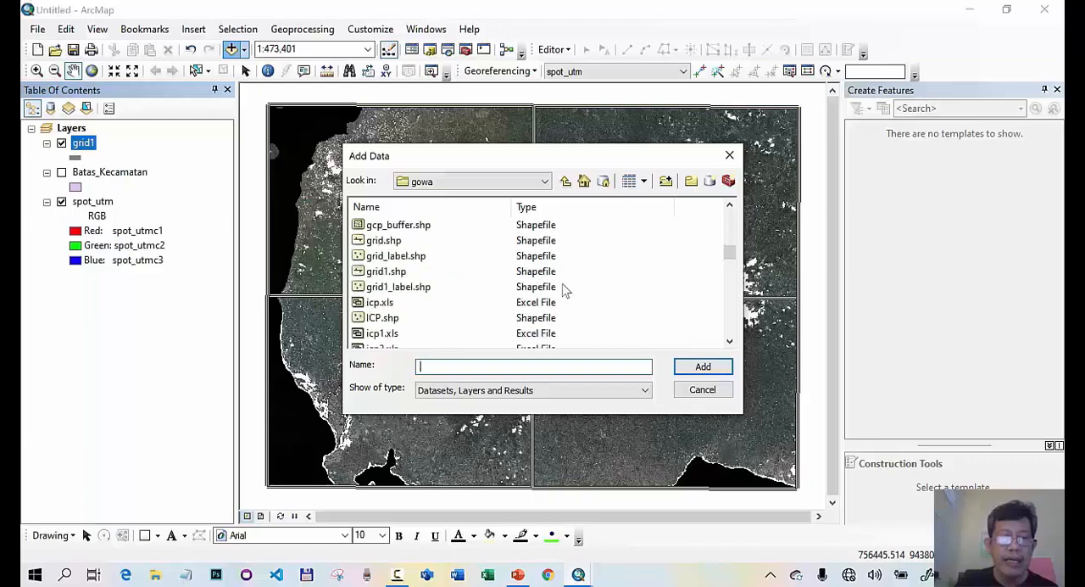
scroll(564, 288, "down", 1)
scroll(562, 289, "down", 1)
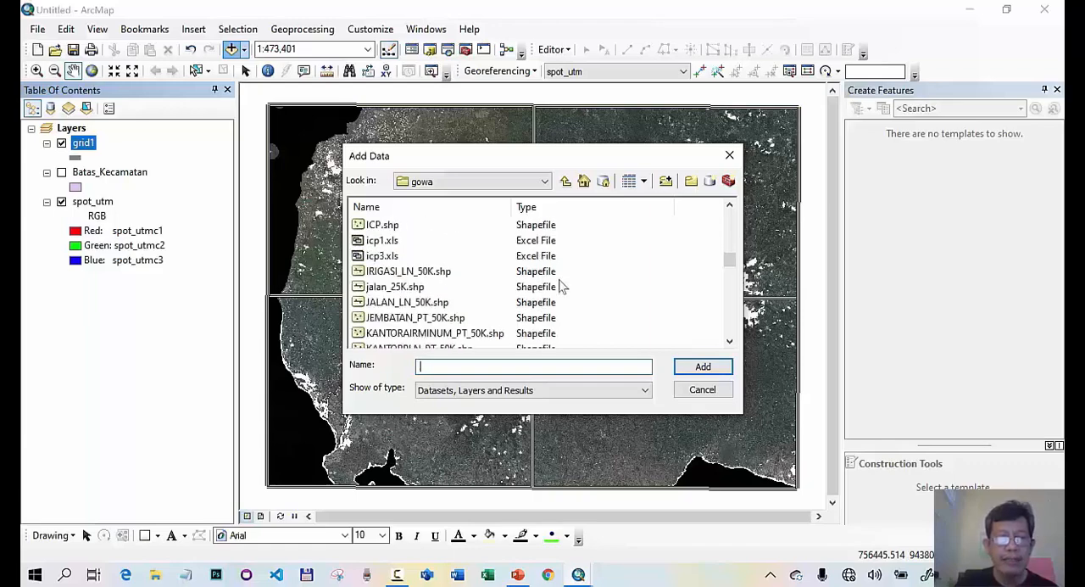
left_click(397, 287)
left_click(703, 366)
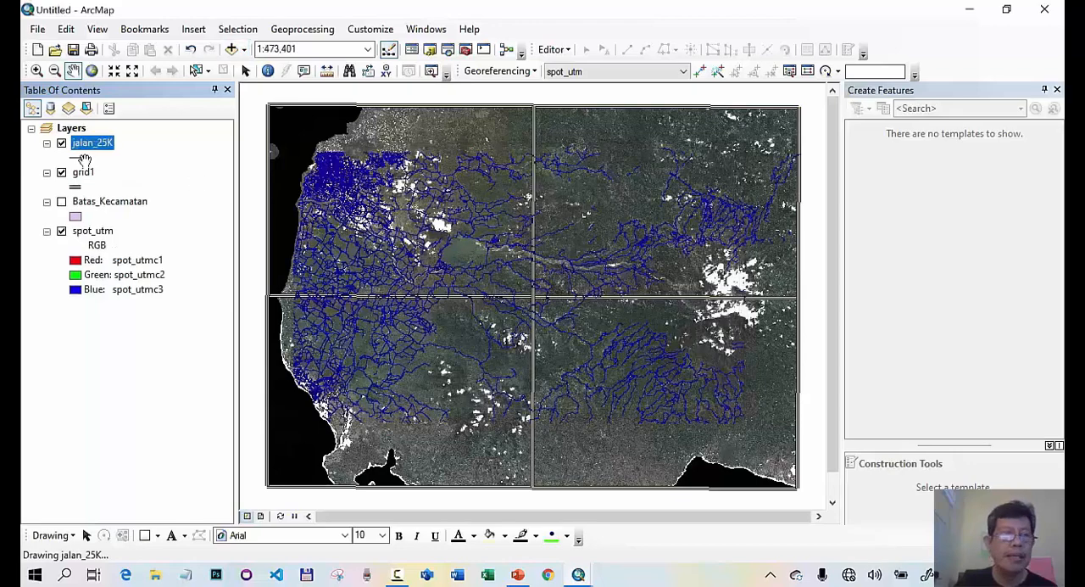
- Change the jalan_25K layer's line symbol to the ESRI Highway Ramp style with a width of 0.5
right_click(95, 151)
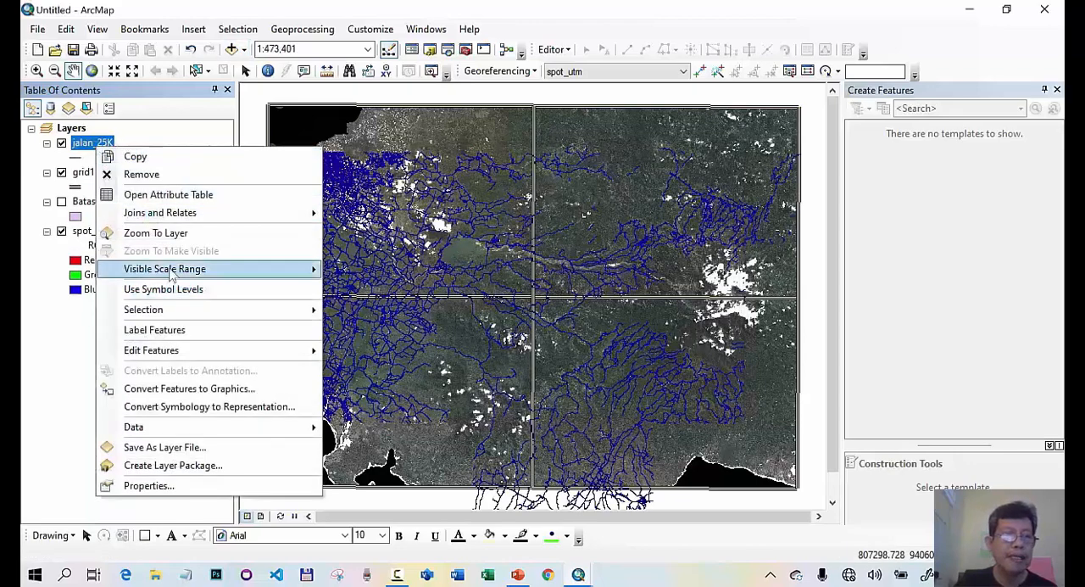
left_click(148, 486)
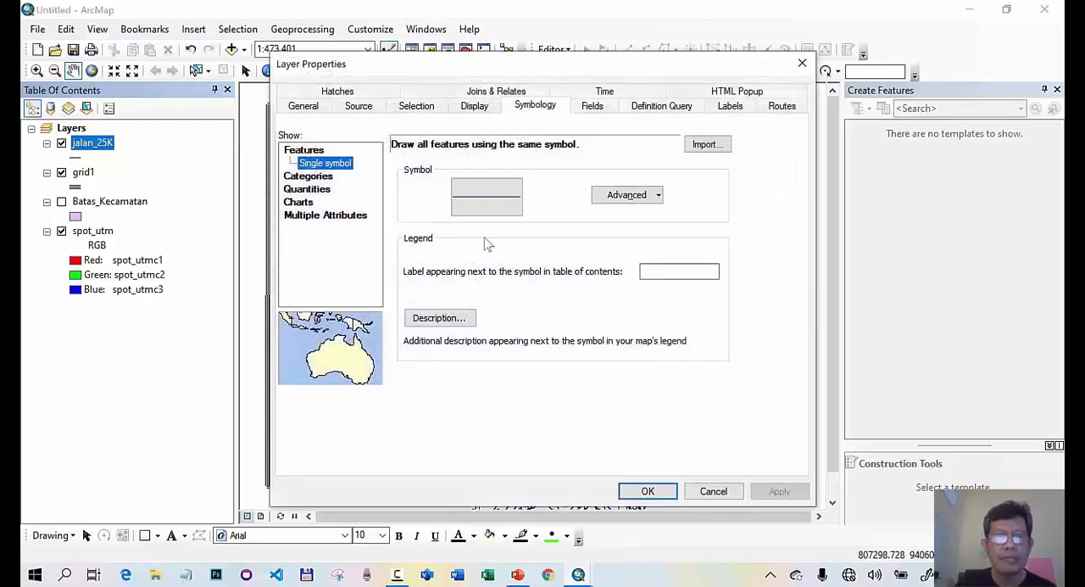
left_click(483, 202)
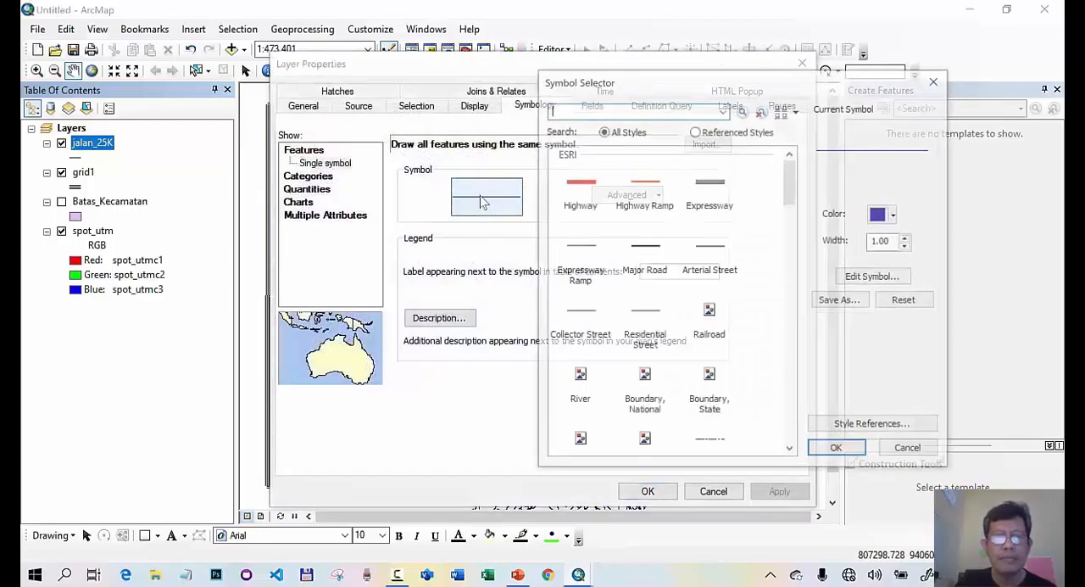
left_click(656, 188)
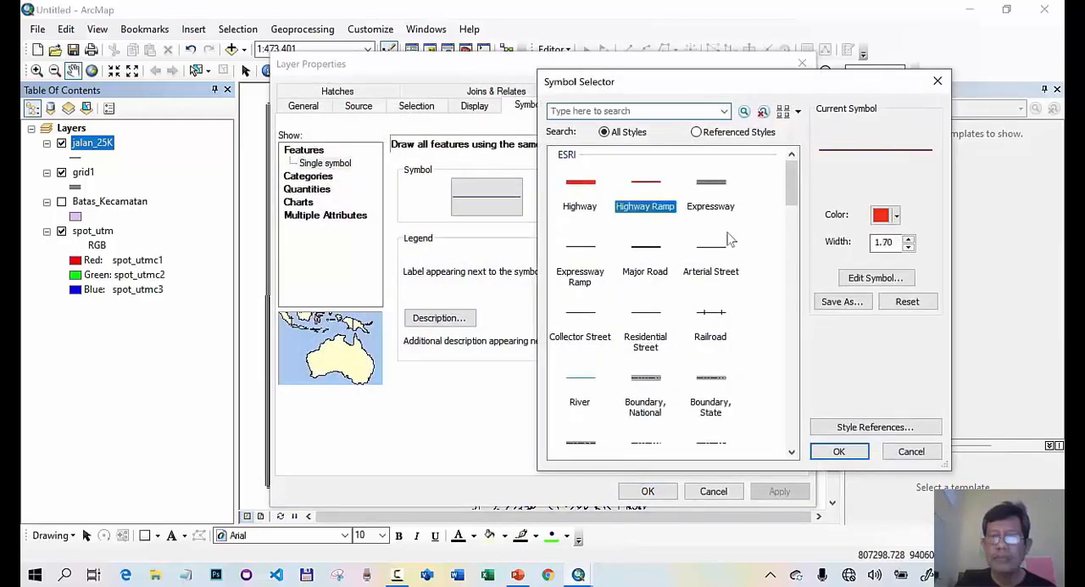
left_click(873, 243)
left_click_drag(874, 243, 895, 242)
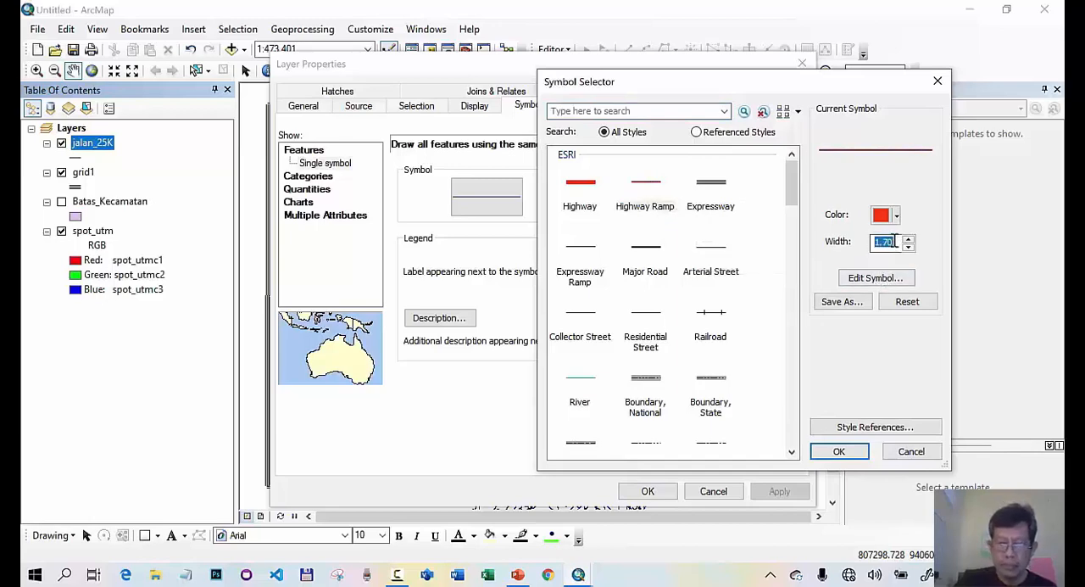
type("0.5")
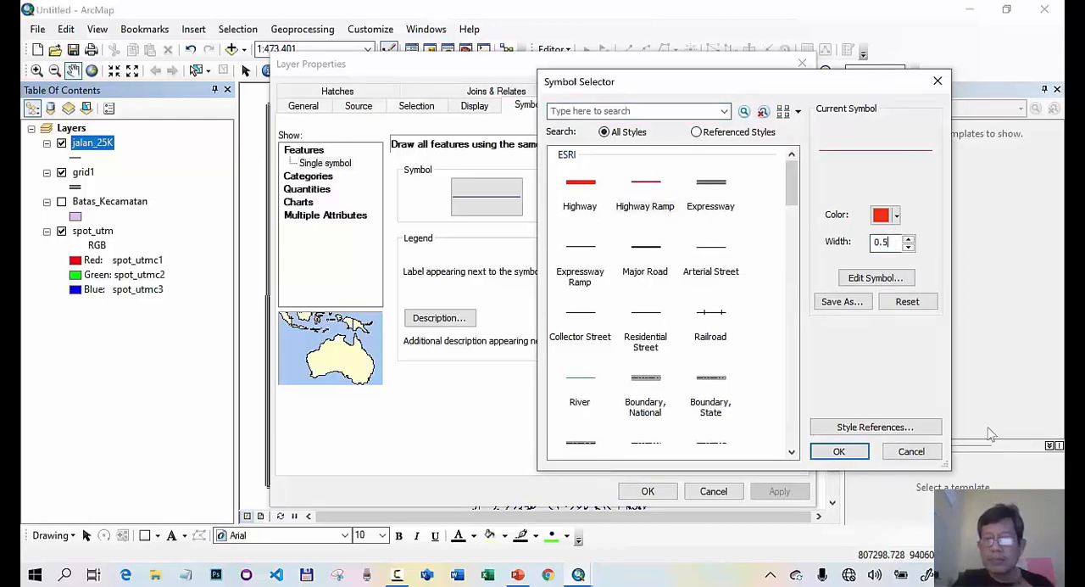
left_click(837, 451)
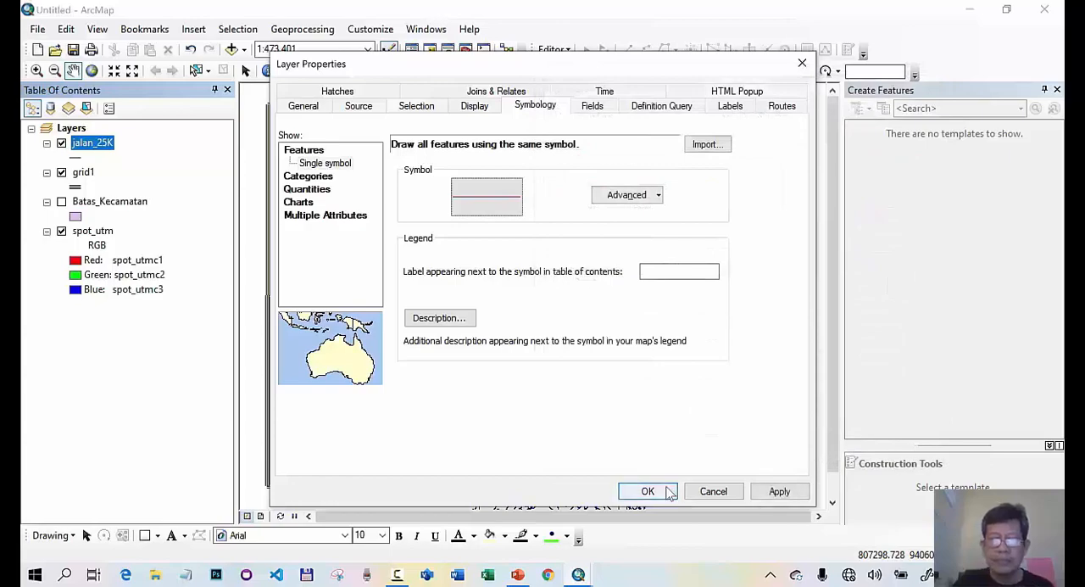
left_click(668, 492)
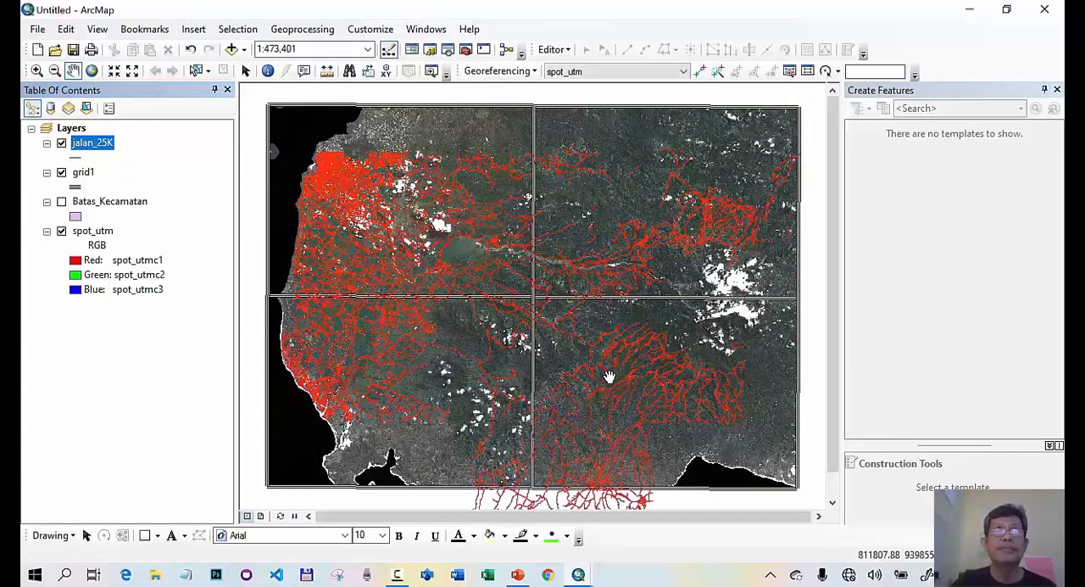
- Examine the roads over the dense urban area in the image's northwest, checking cloud cover around them
left_click(36, 71)
left_click_drag(312, 144, 404, 206)
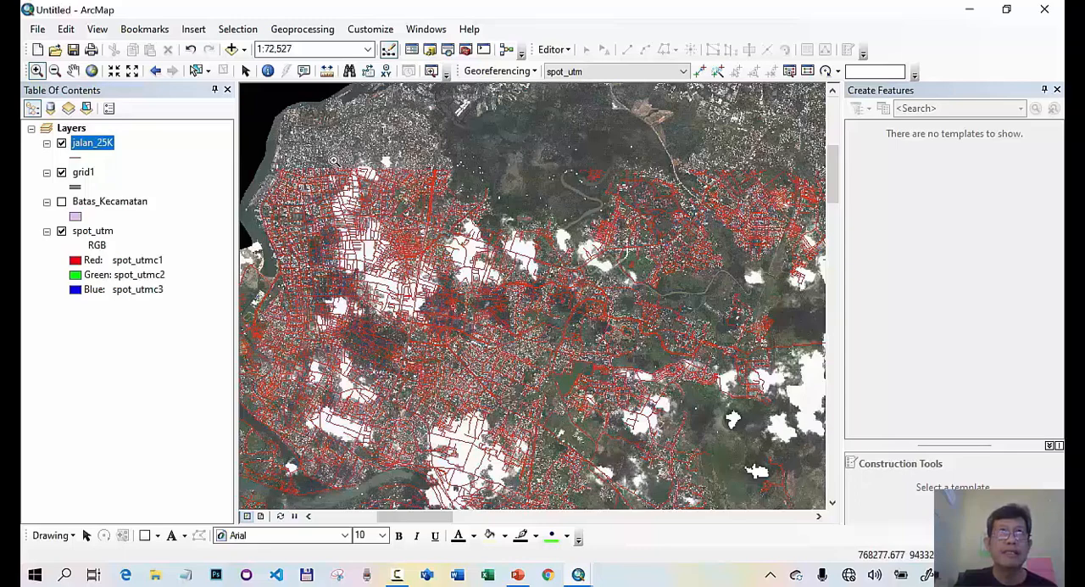
left_click_drag(341, 164, 380, 195)
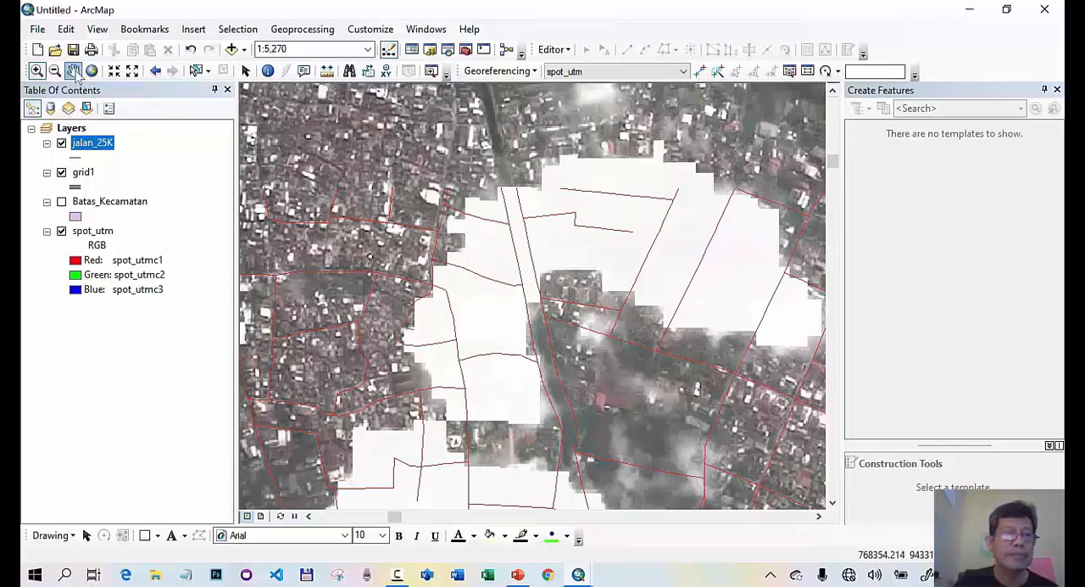
left_click(74, 72)
left_click_drag(374, 261, 628, 161)
left_click_drag(530, 199, 621, 157)
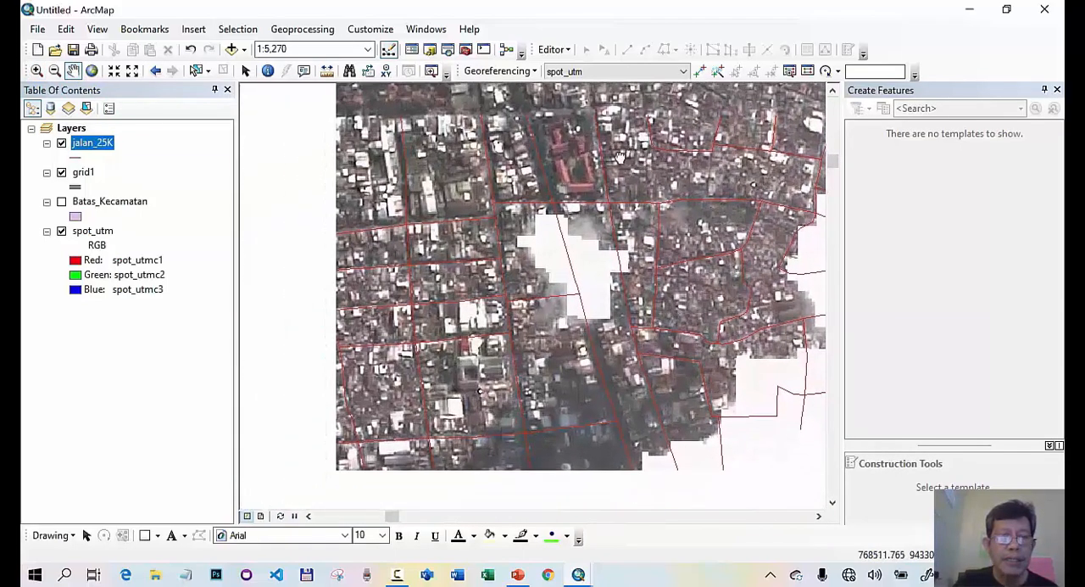
left_click_drag(547, 195, 604, 174)
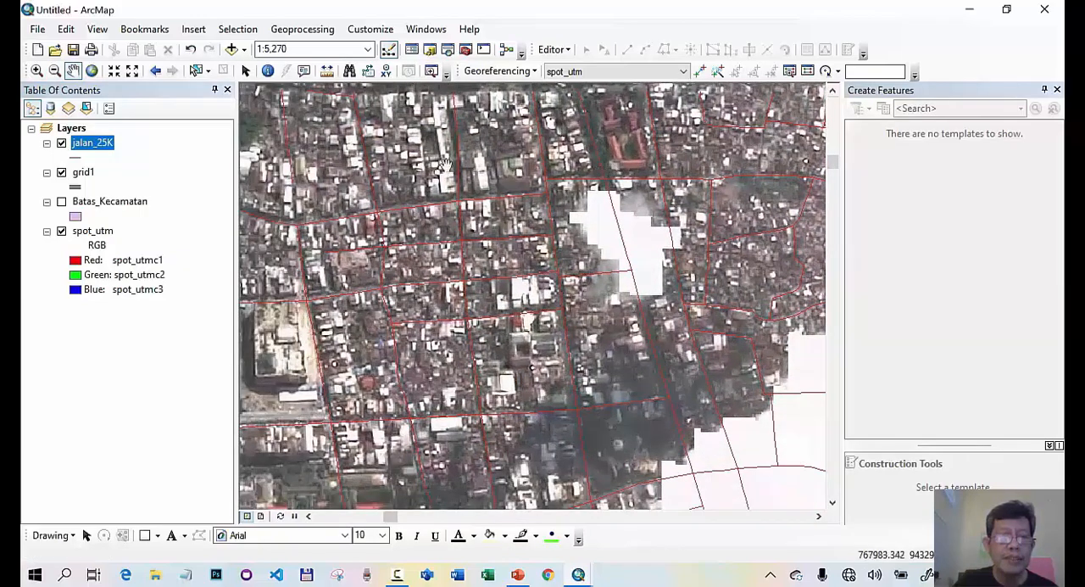
left_click_drag(445, 165, 599, 142)
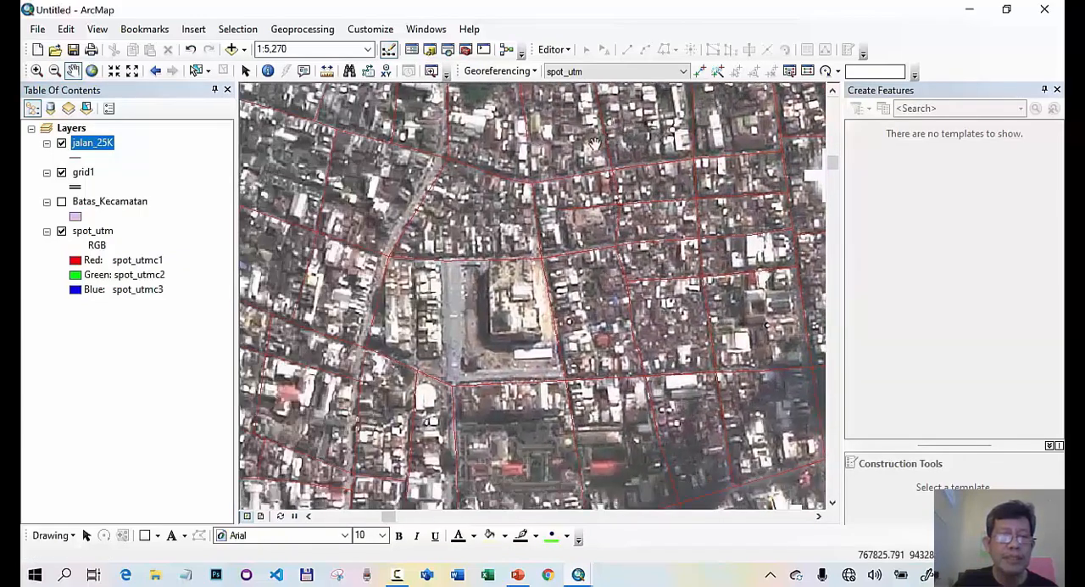
- Inspect the road intersections around the large building block closely for suitable test point locations
left_click(36, 70)
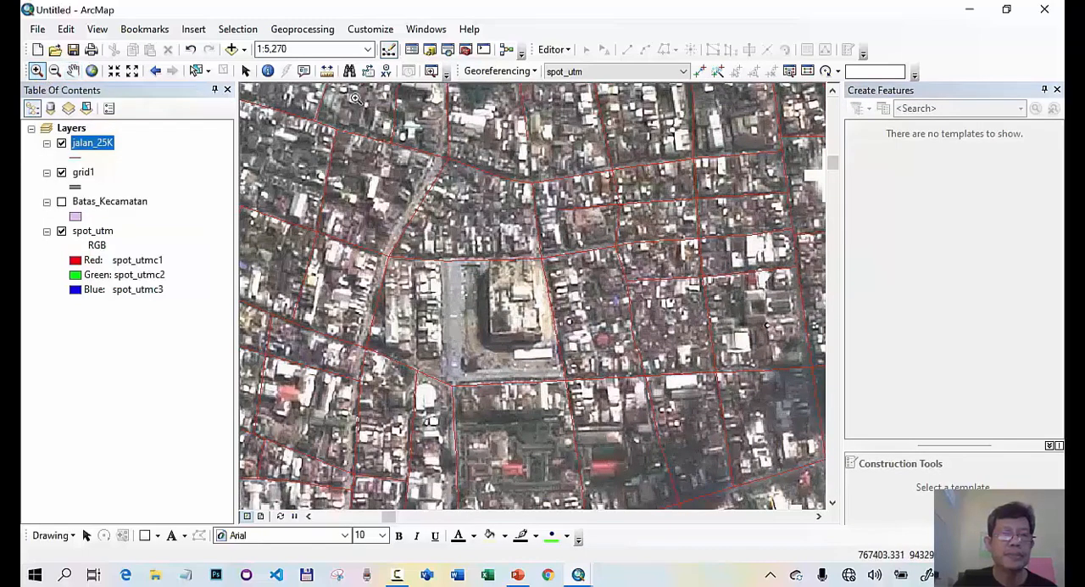
left_click_drag(356, 99, 576, 297)
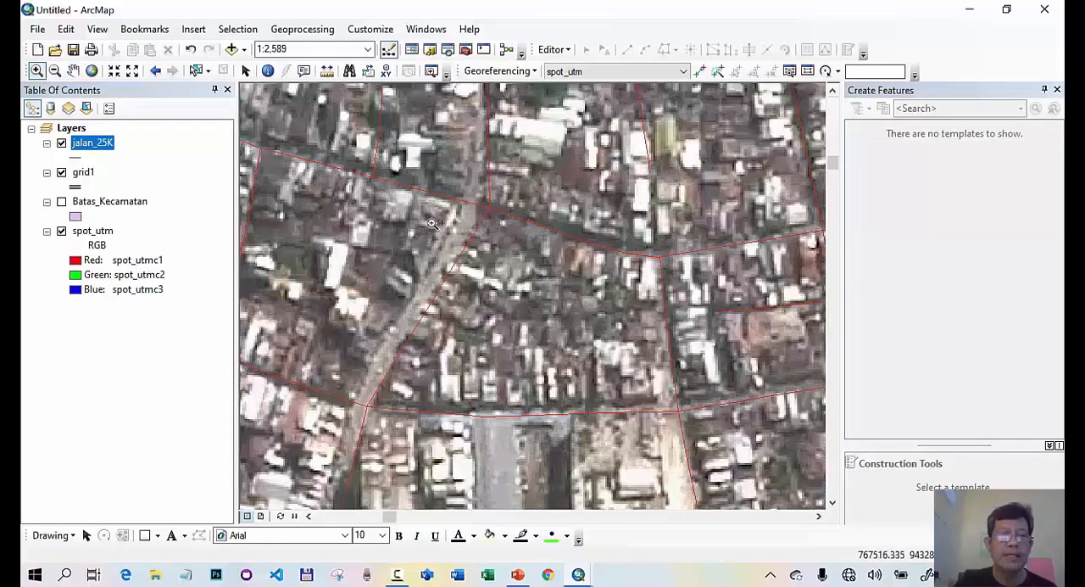
left_click(73, 70)
left_click_drag(365, 406, 471, 264)
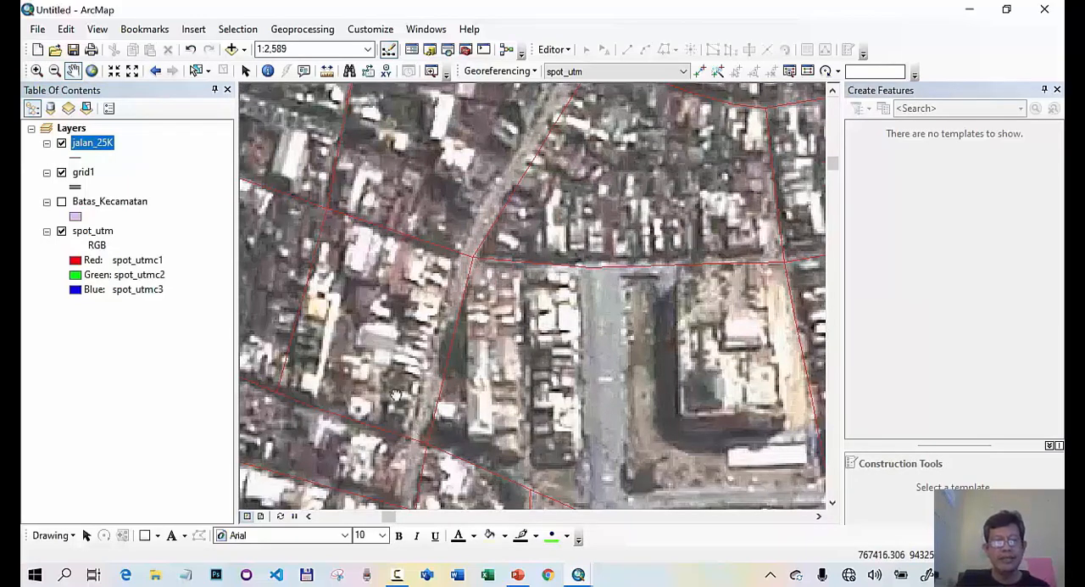
left_click_drag(396, 395, 344, 295)
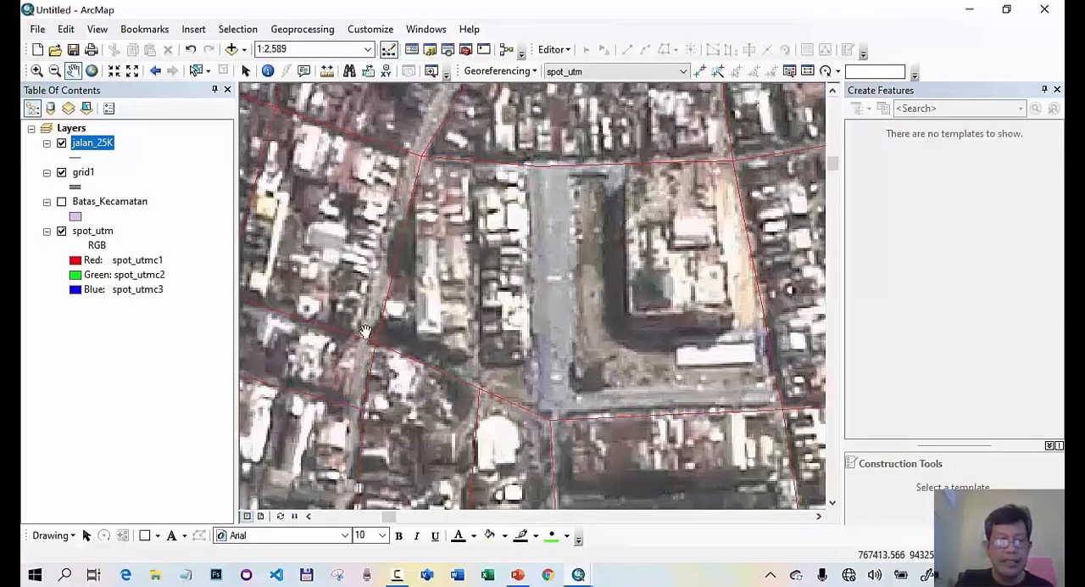
left_click_drag(391, 363, 487, 371)
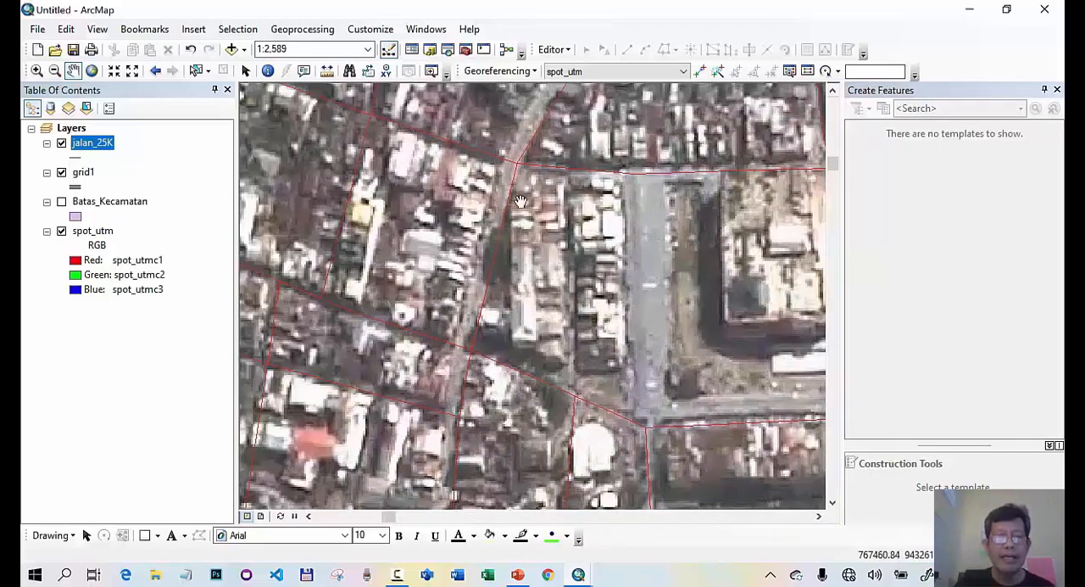
left_click_drag(522, 174, 523, 227)
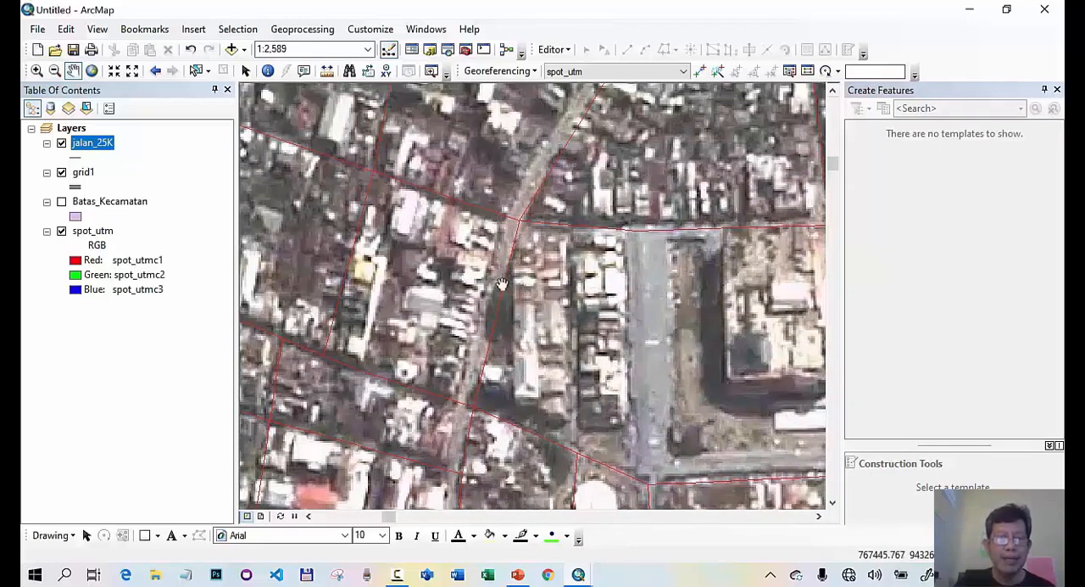
left_click_drag(503, 282, 503, 261)
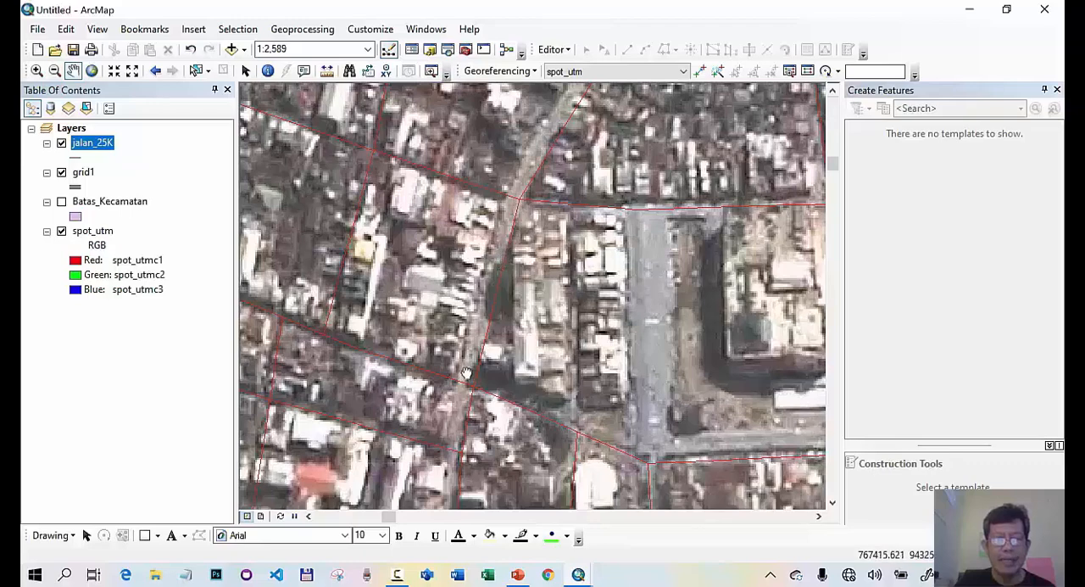
left_click_drag(466, 375, 490, 249)
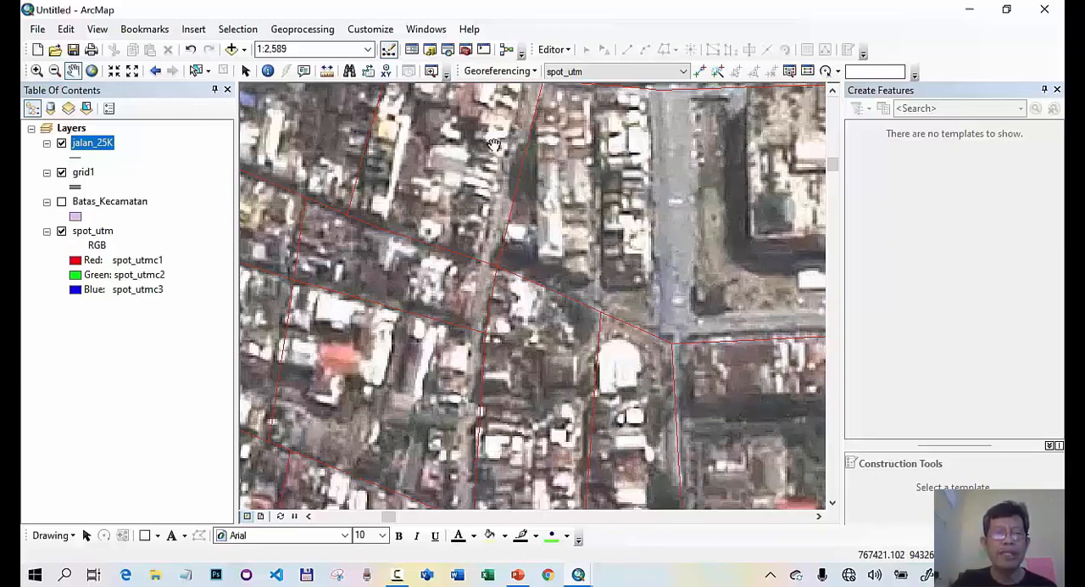
- Open the Catalog window and browse drive D to the materi_sig_youtuba folder
left_click(429, 49)
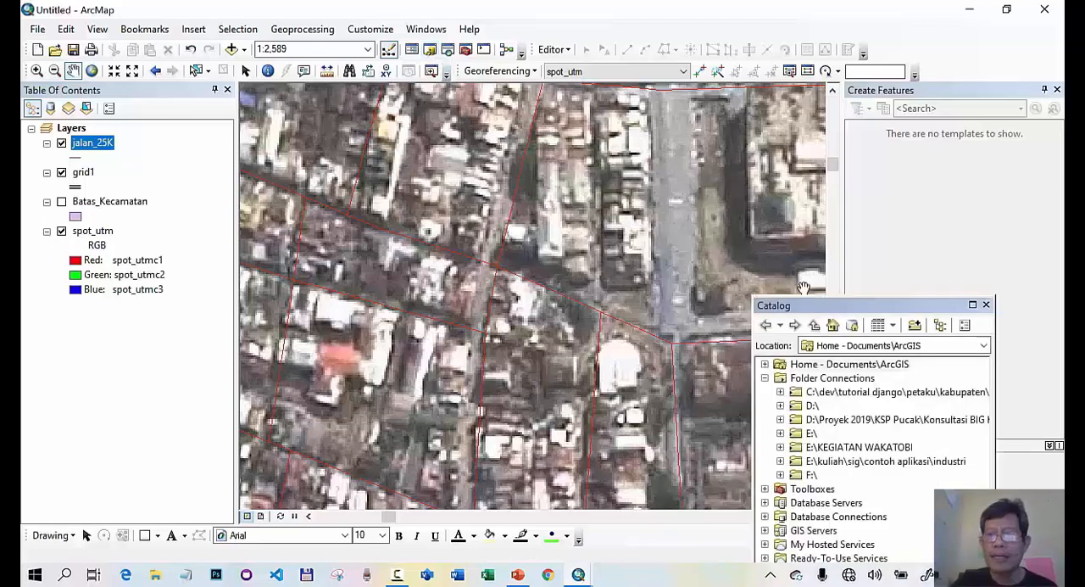
left_click_drag(855, 311, 872, 120)
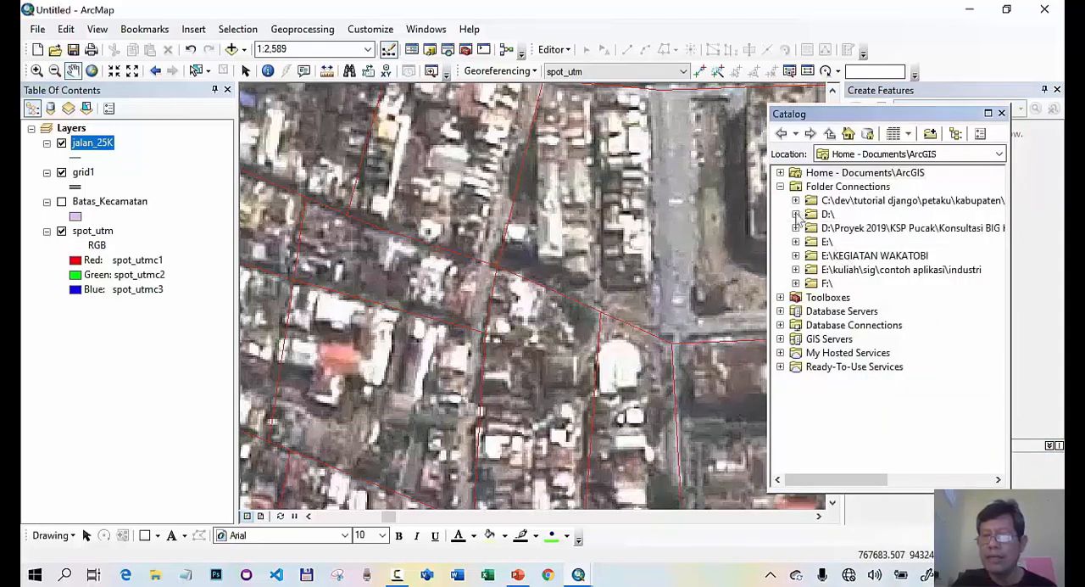
left_click(796, 215)
left_click(811, 326)
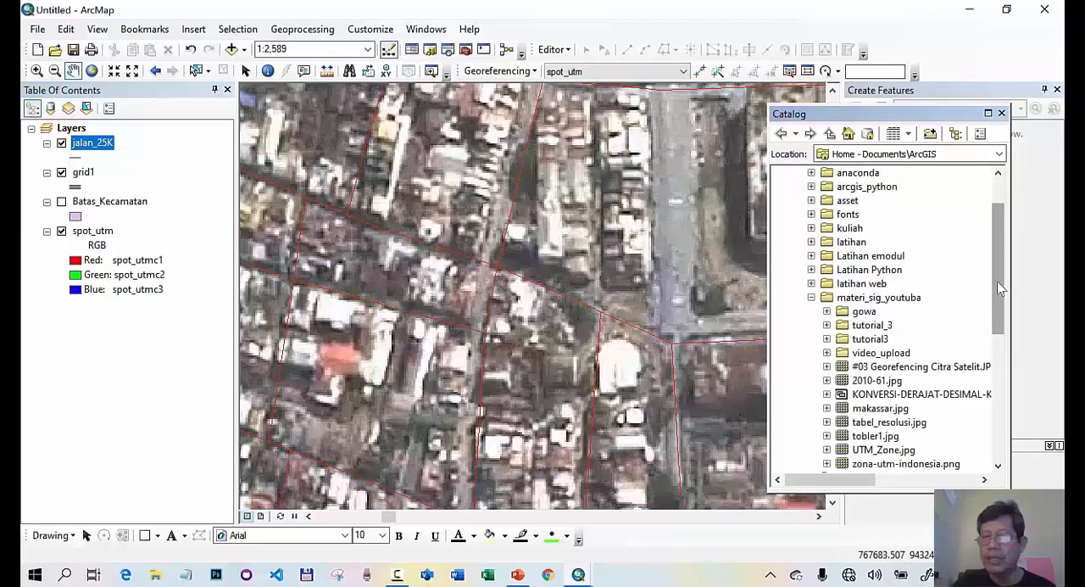
left_click_drag(1000, 288, 1001, 329)
left_click(890, 203)
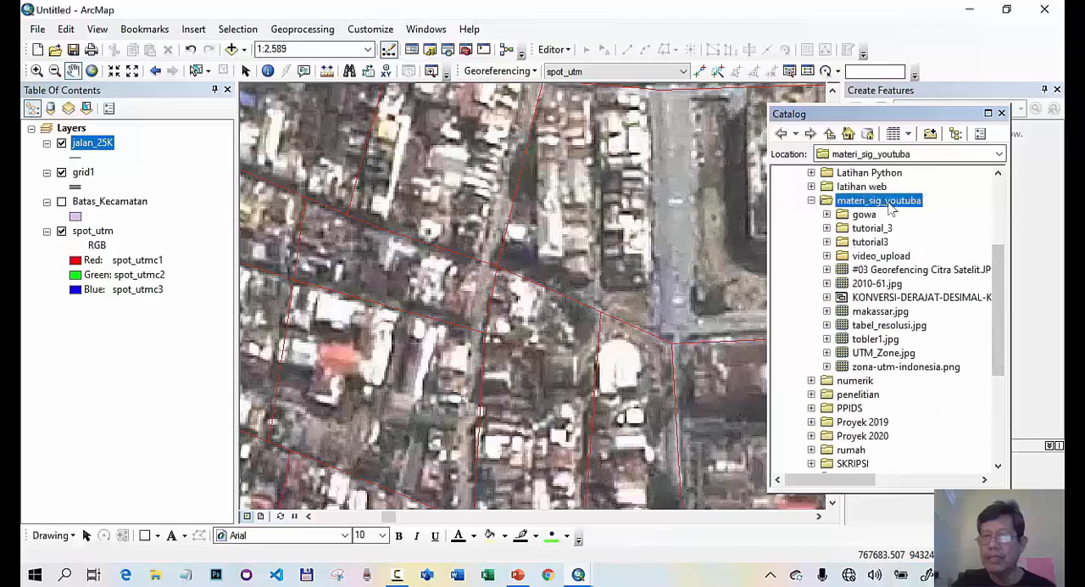
- Create a point shapefile named GCP in materi_sig_youtuba with the WGS 1984 UTM Zone 50S coordinate system, and close the Catalog window
right_click(889, 208)
mouse_move(918, 310)
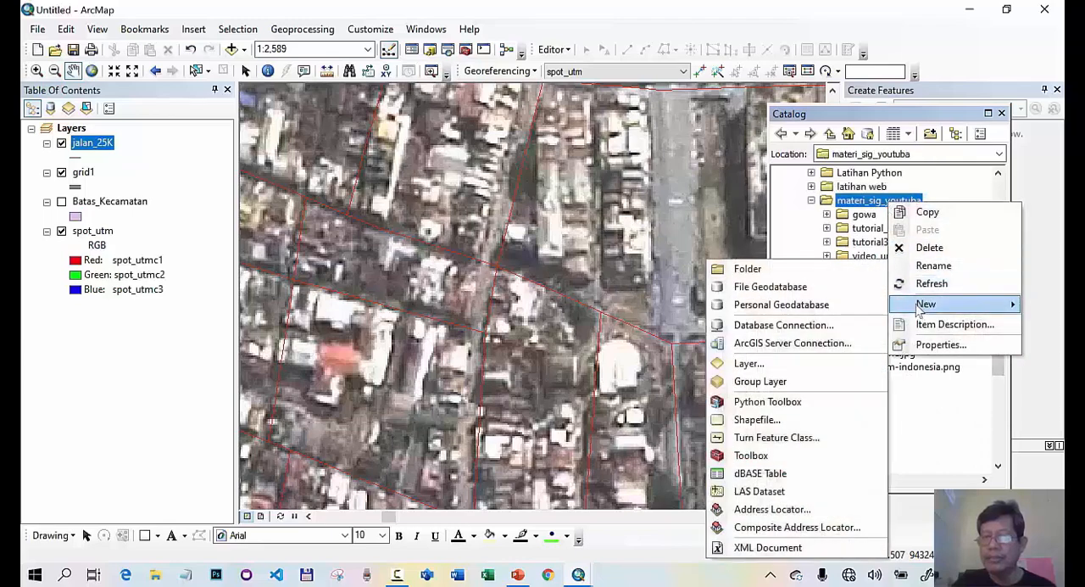
left_click(766, 422)
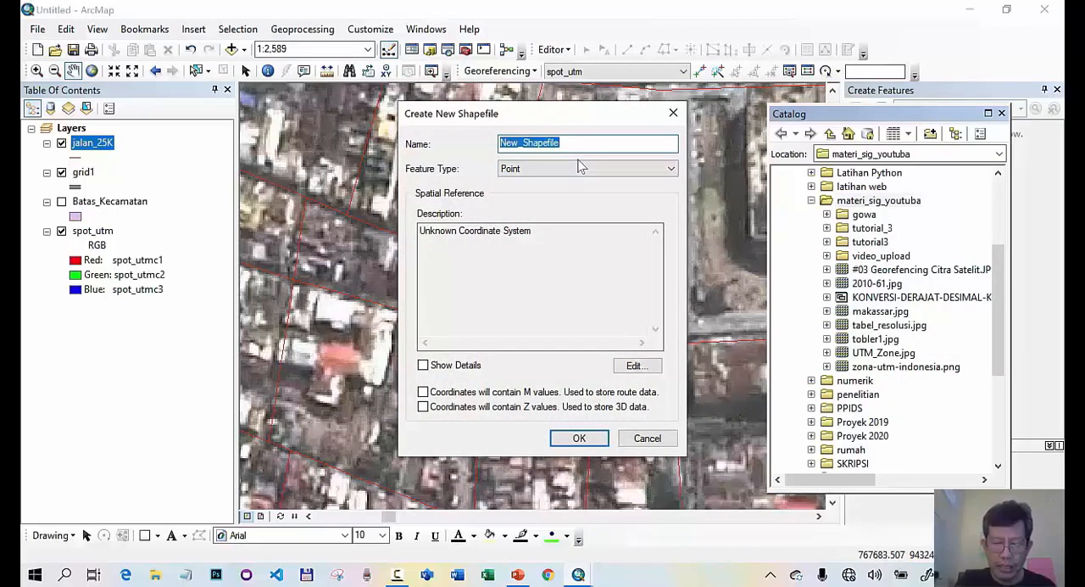
type("GCP")
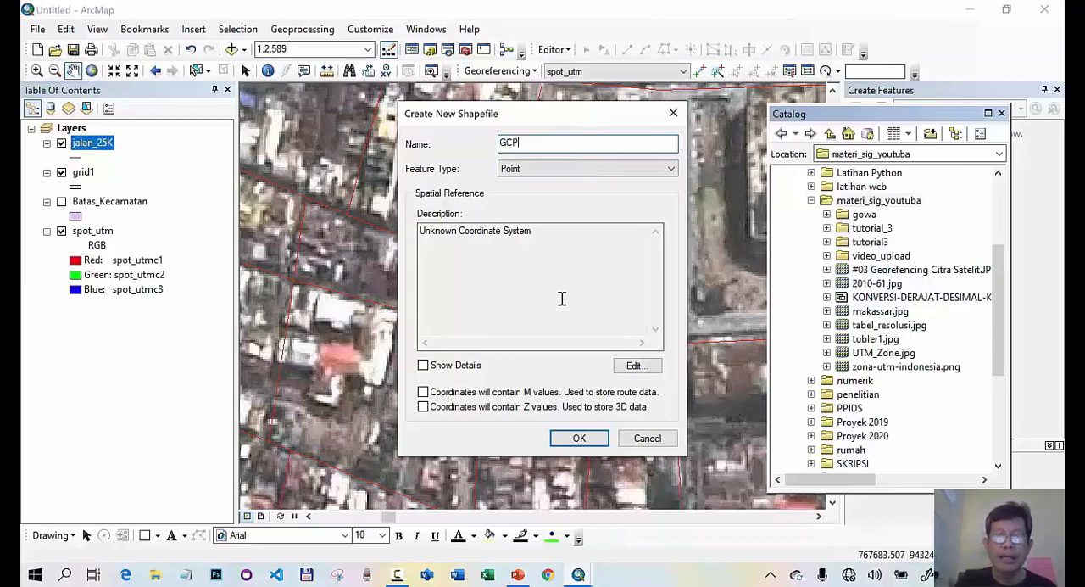
left_click(641, 368)
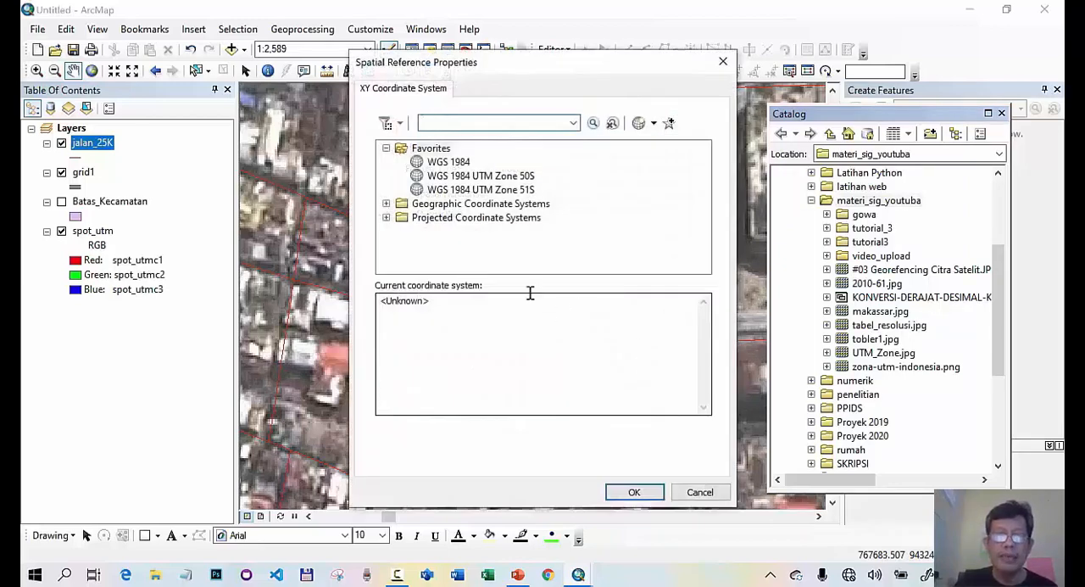
left_click(501, 176)
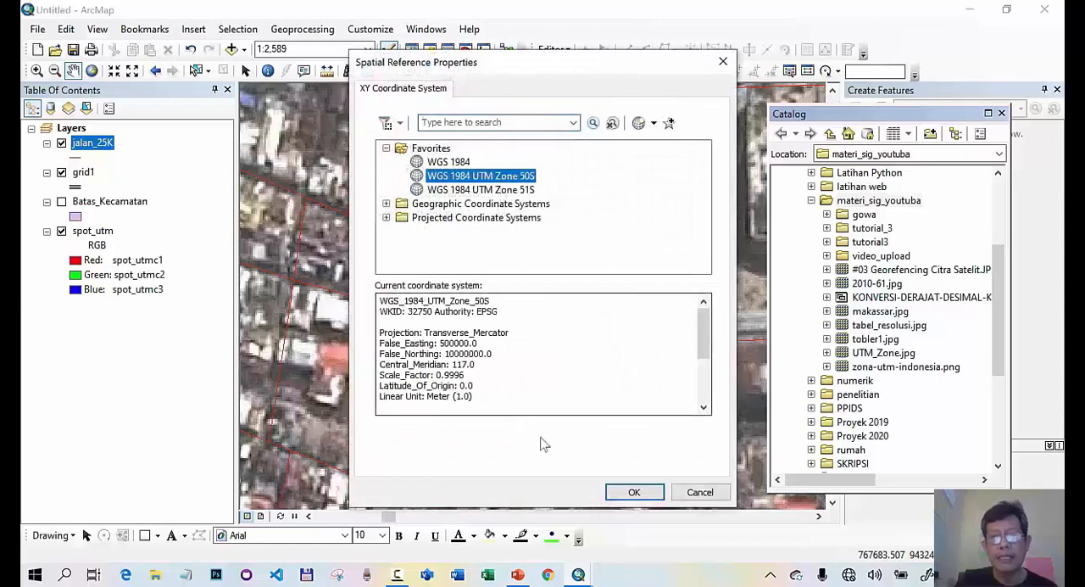
left_click(632, 494)
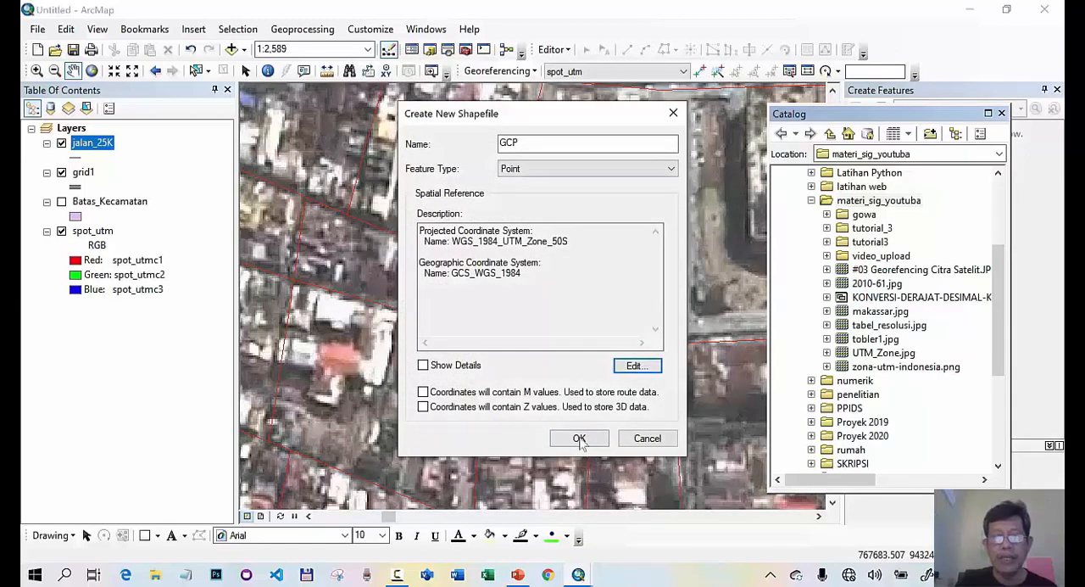
left_click(580, 439)
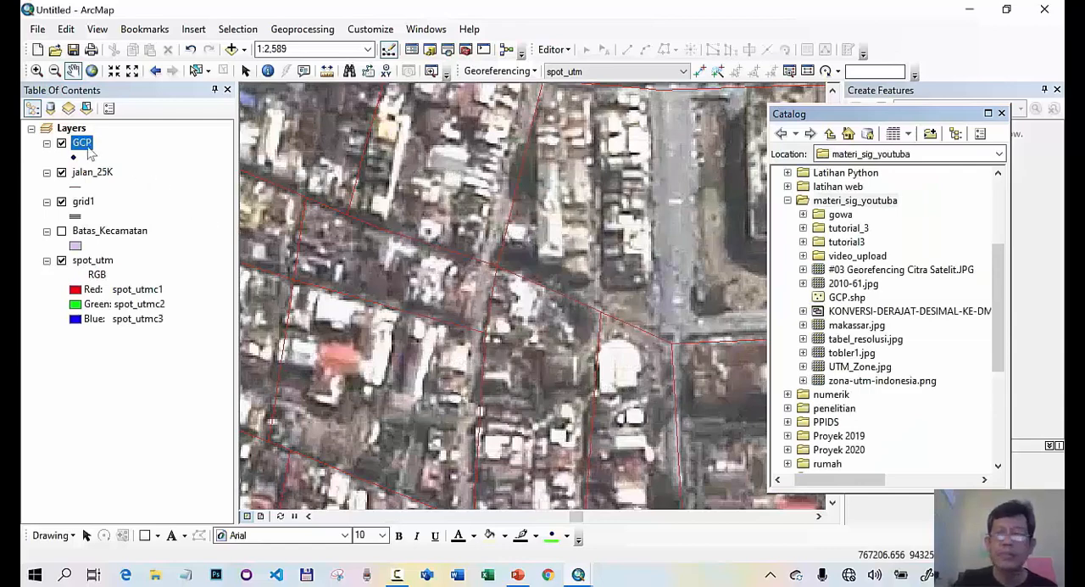
left_click(1001, 114)
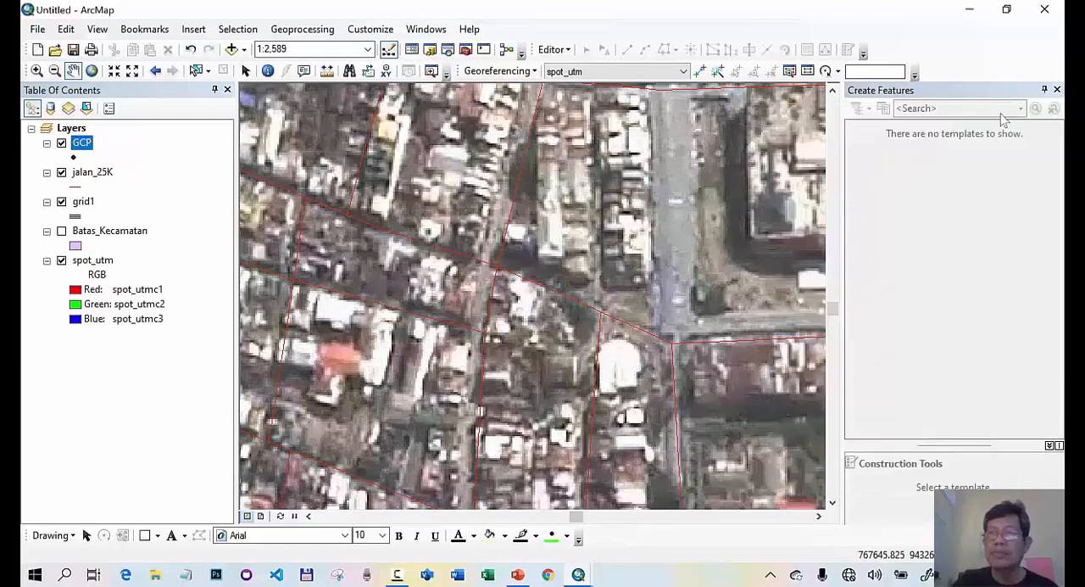
- Start an edit session on the GCP layer, continuing past the spatial reference warnings
right_click(88, 146)
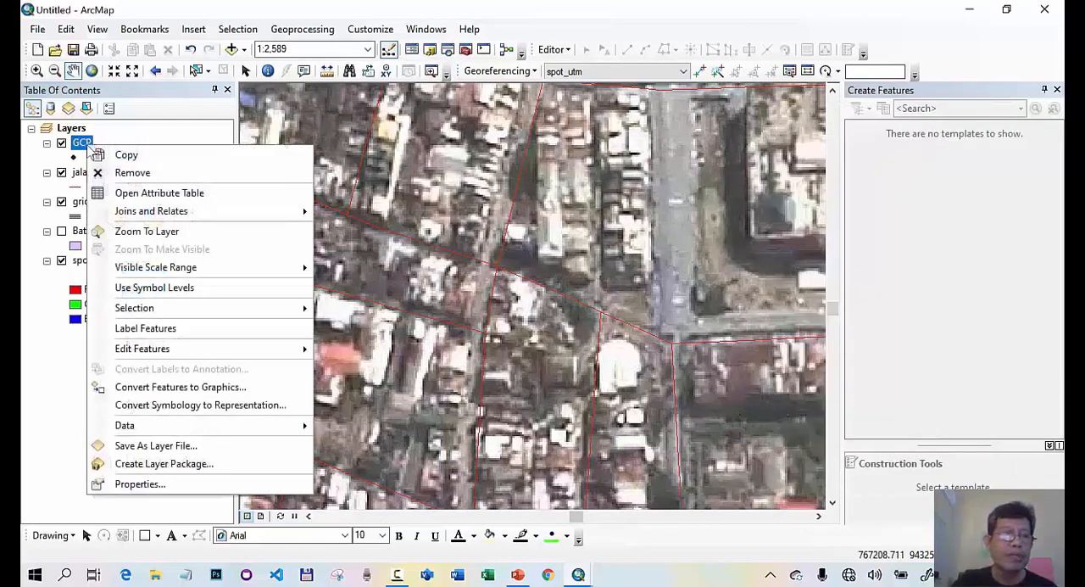
mouse_move(214, 356)
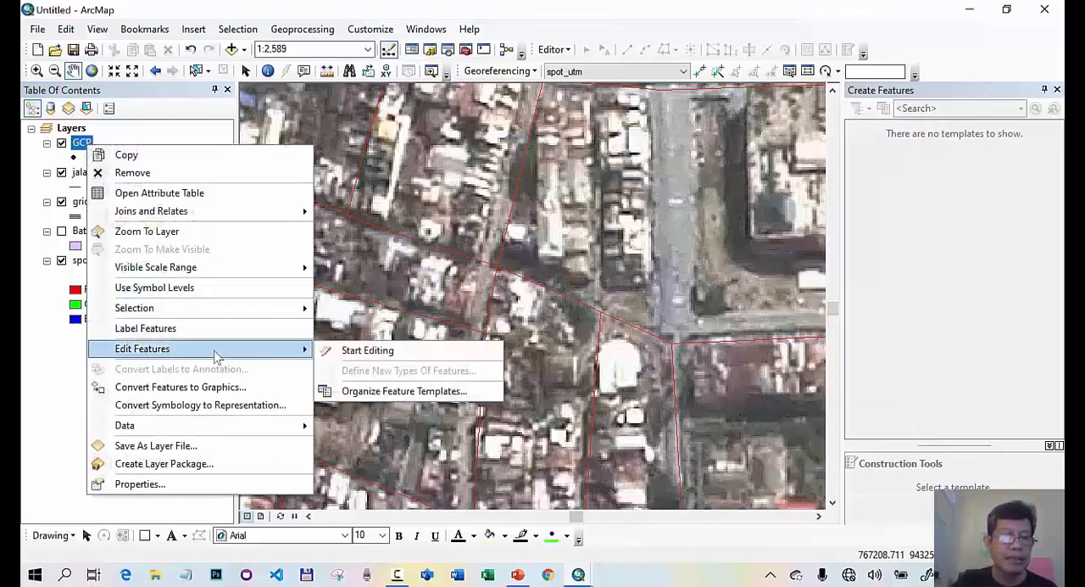
left_click(365, 351)
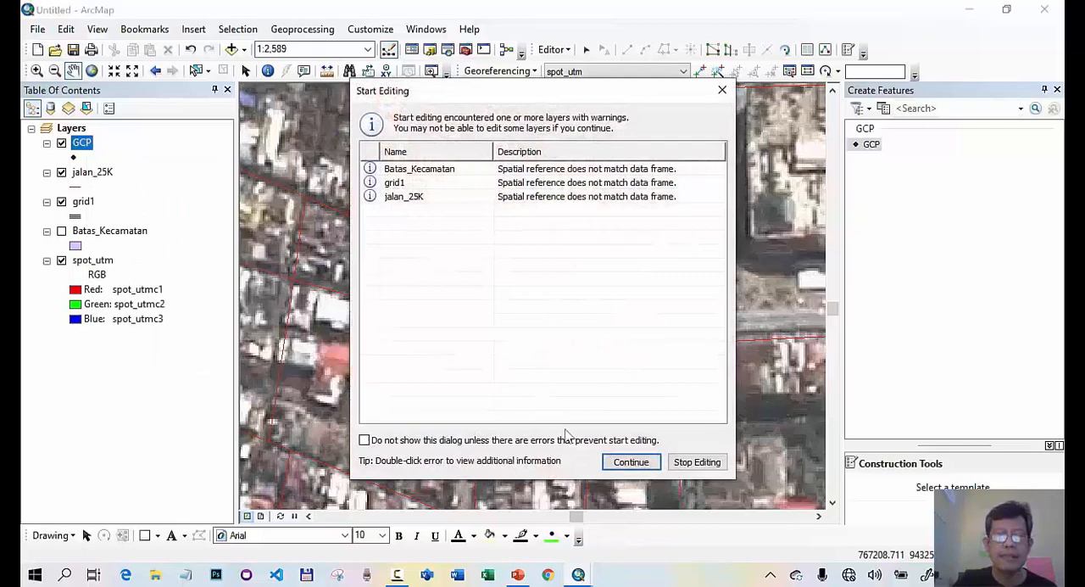
left_click(631, 461)
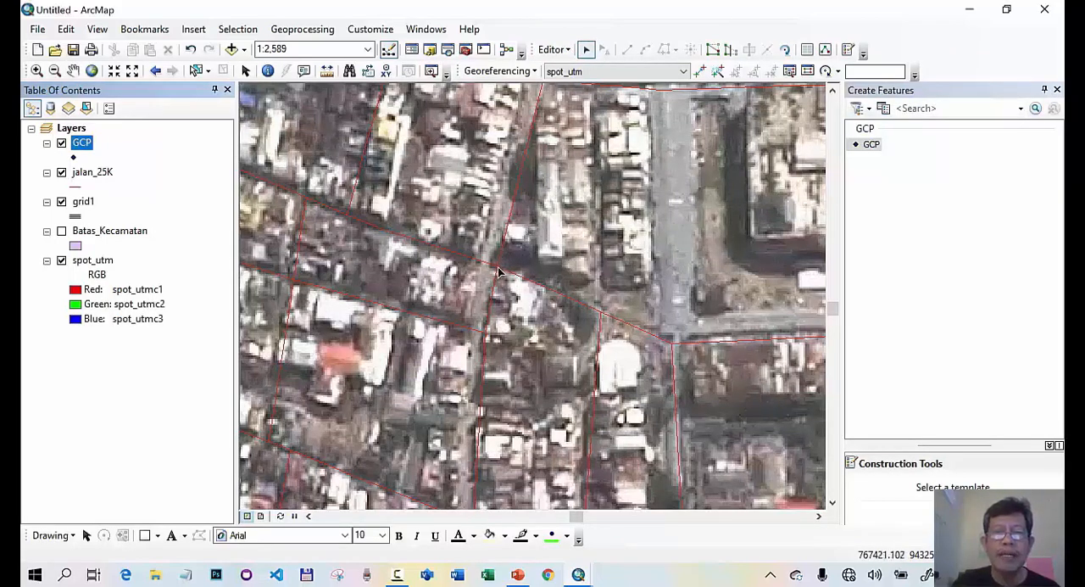
- Set the editor's snapping tolerance to 5 pixels
left_click(554, 49)
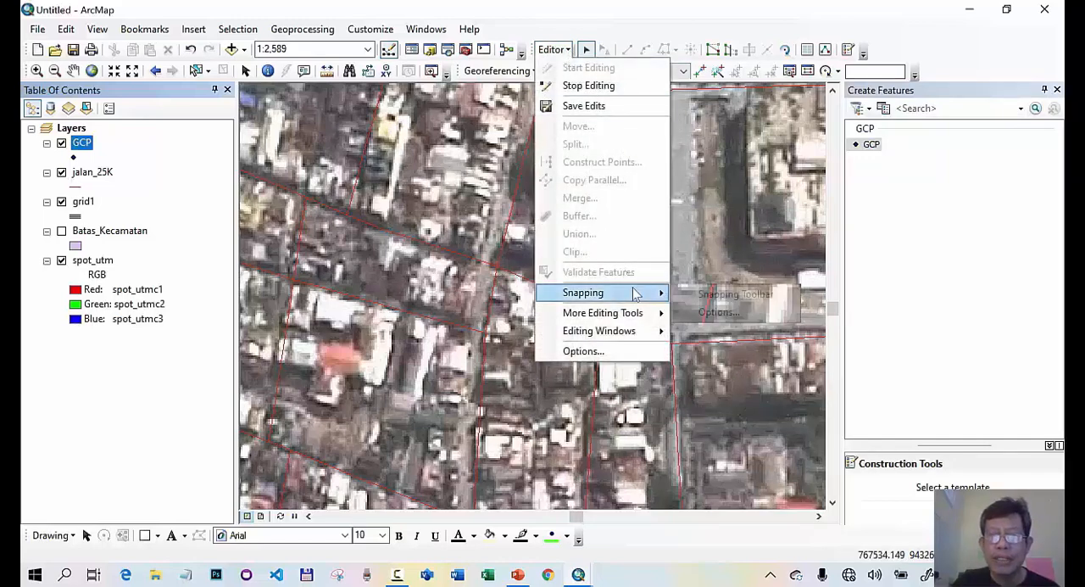
mouse_move(636, 292)
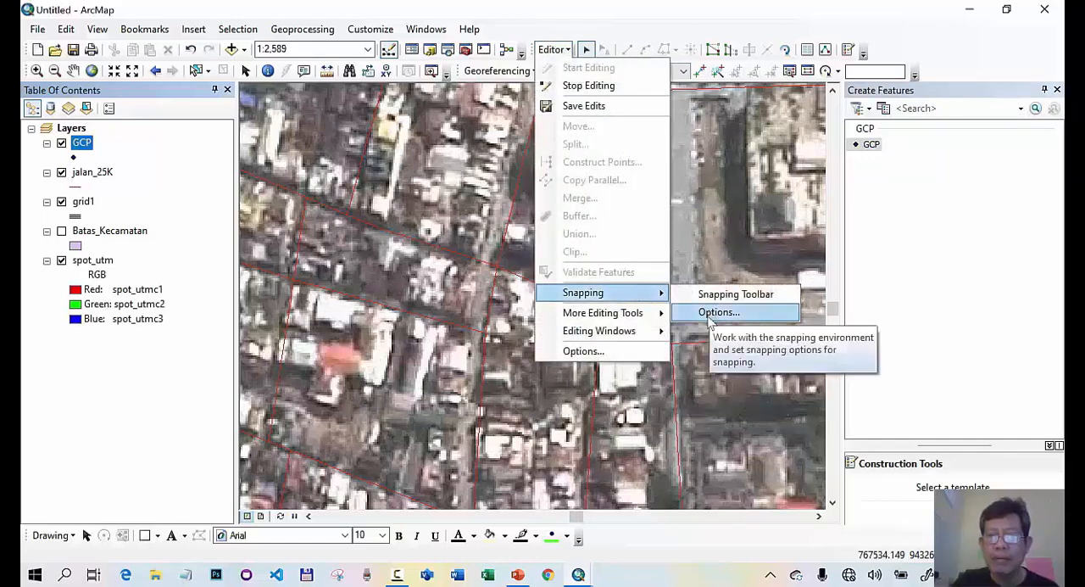
left_click(717, 312)
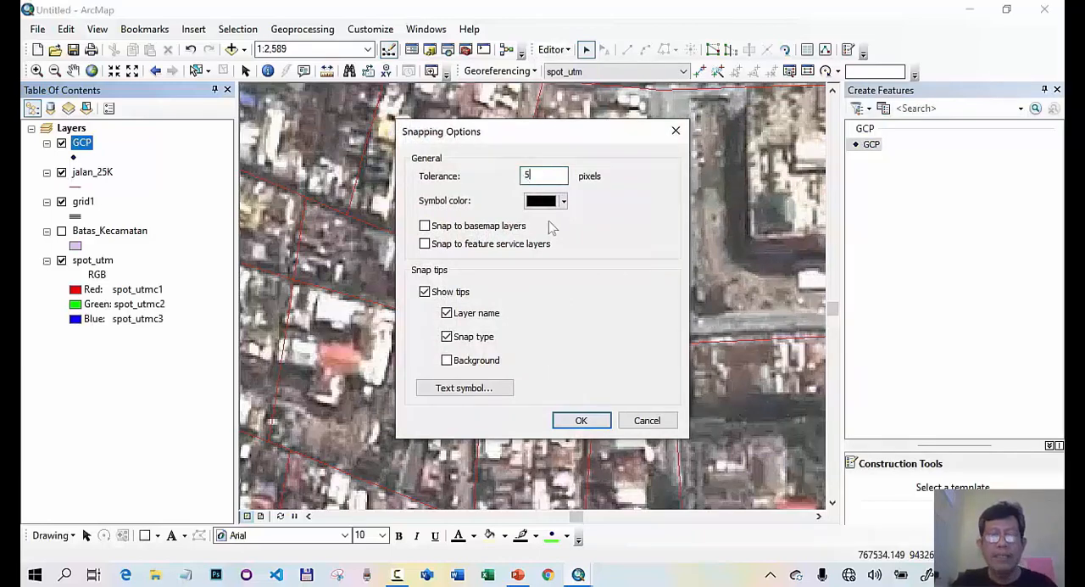
left_click(581, 419)
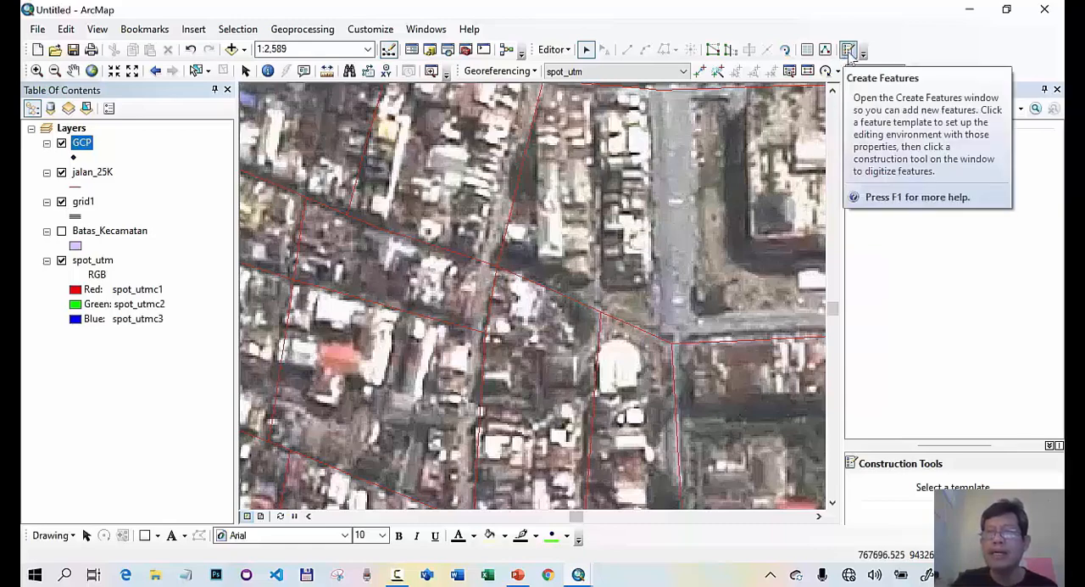
- Place a GCP point in the dense urban area, snapped to the jalan_25K endpoint at the central road intersection
left_click(850, 51)
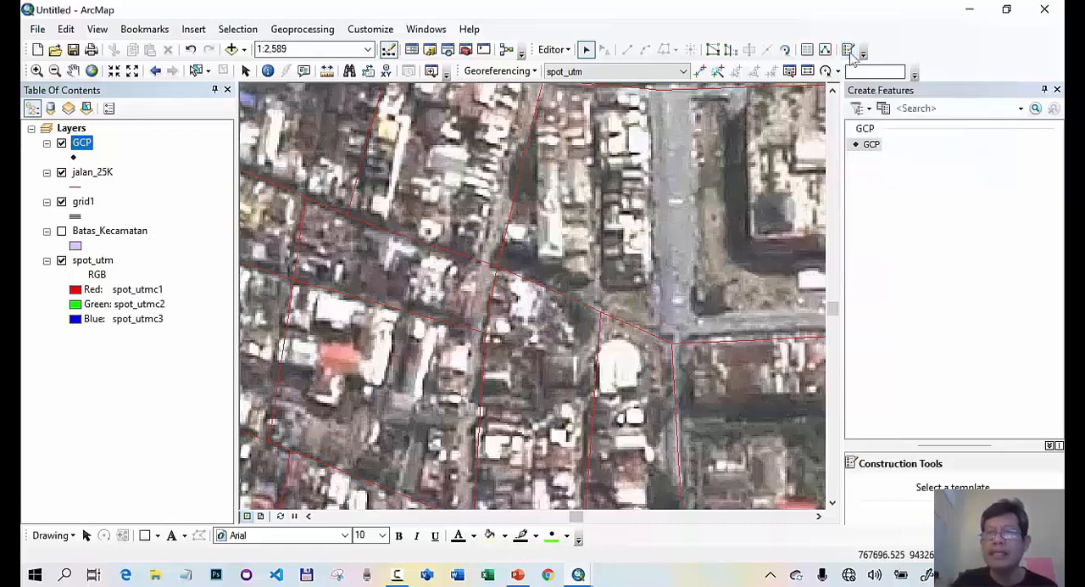
left_click(871, 147)
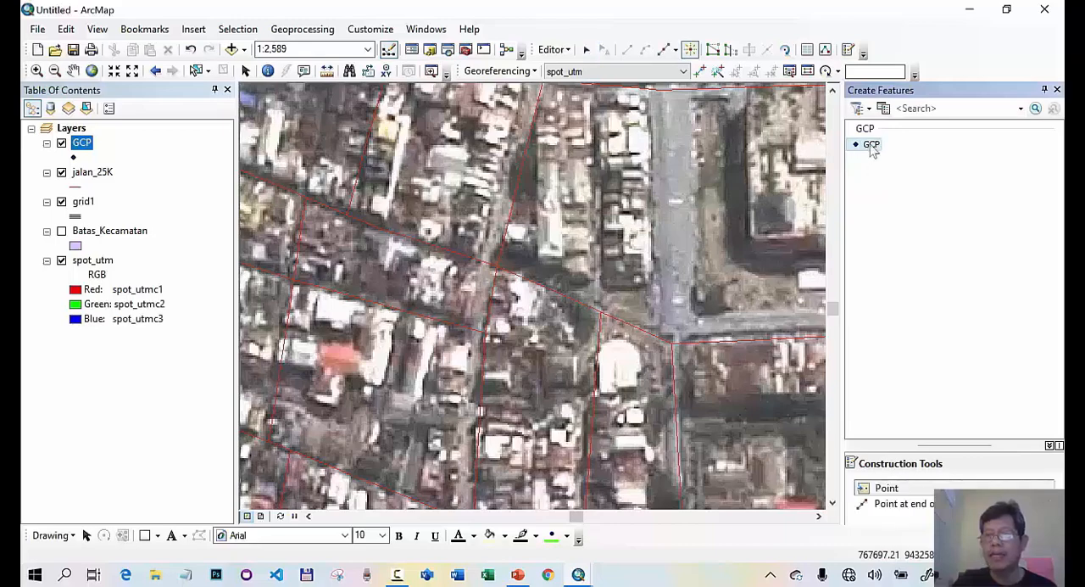
left_click(882, 489)
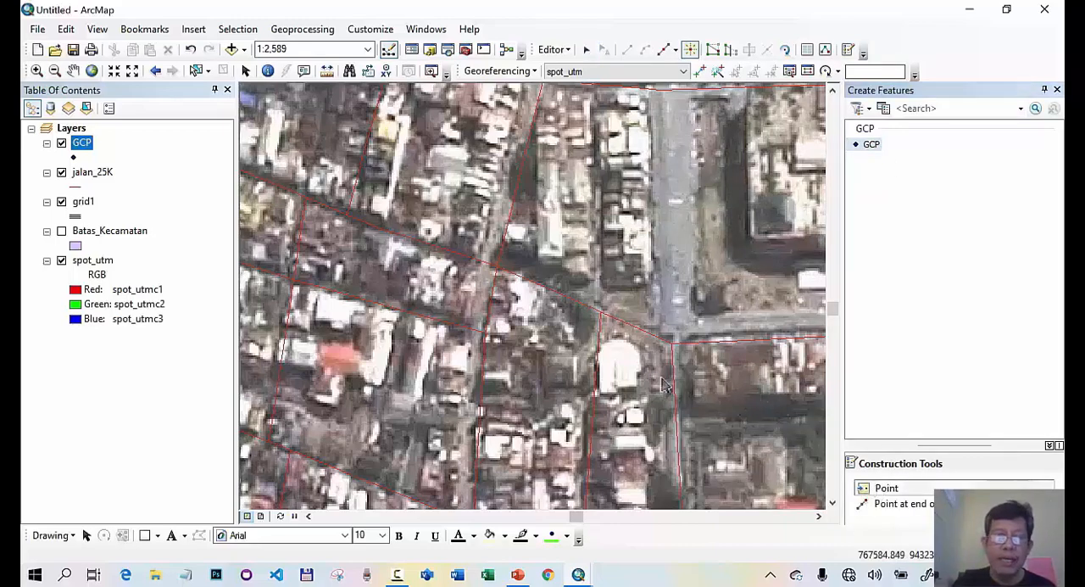
left_click(497, 268)
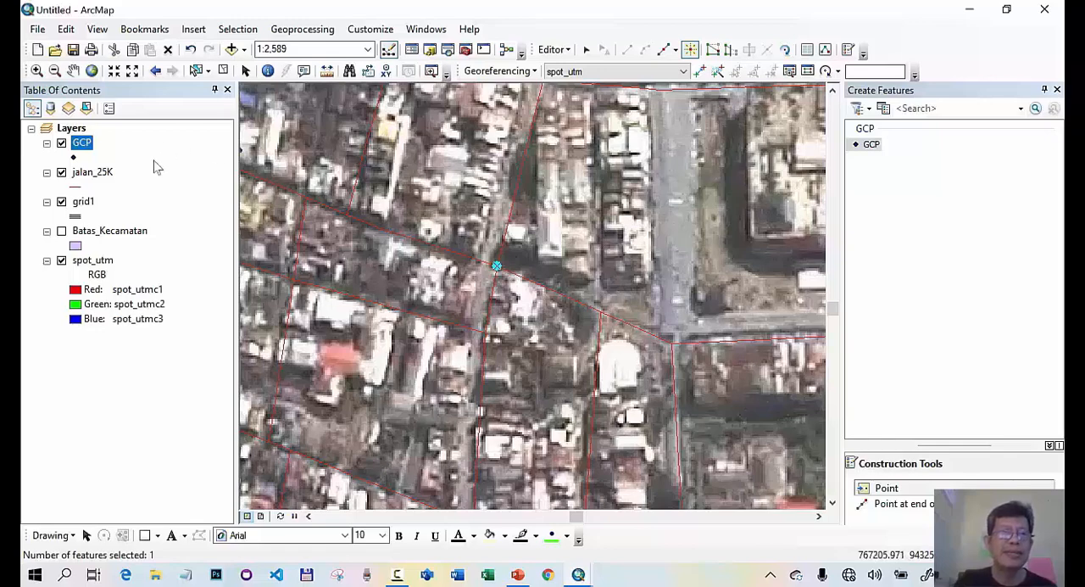
- Place another GCP point farther south, snapped to the jalan_25K road junction just east of the long red-roofed building
right_click(87, 207)
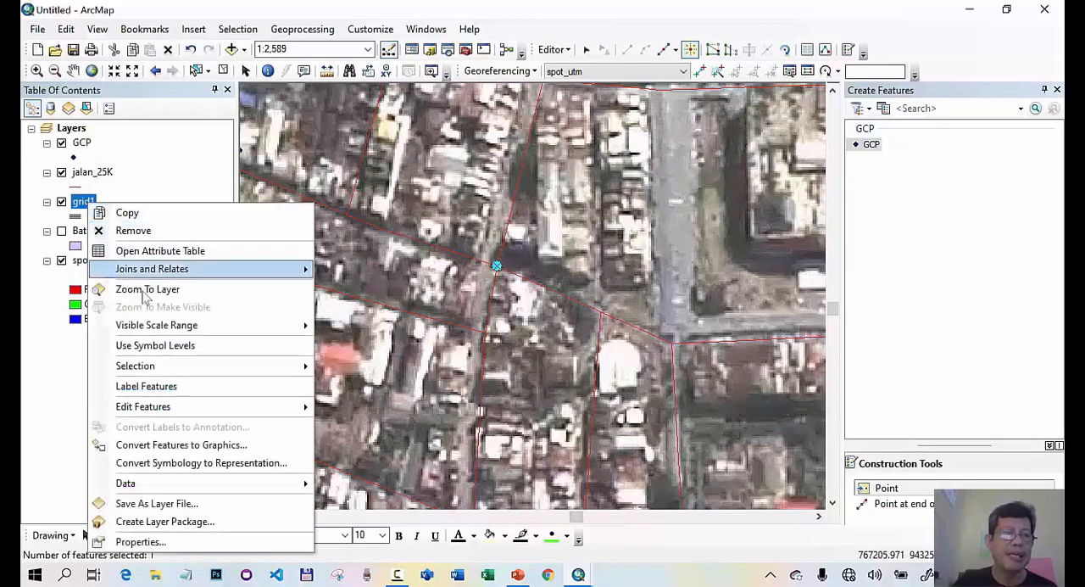
left_click(151, 290)
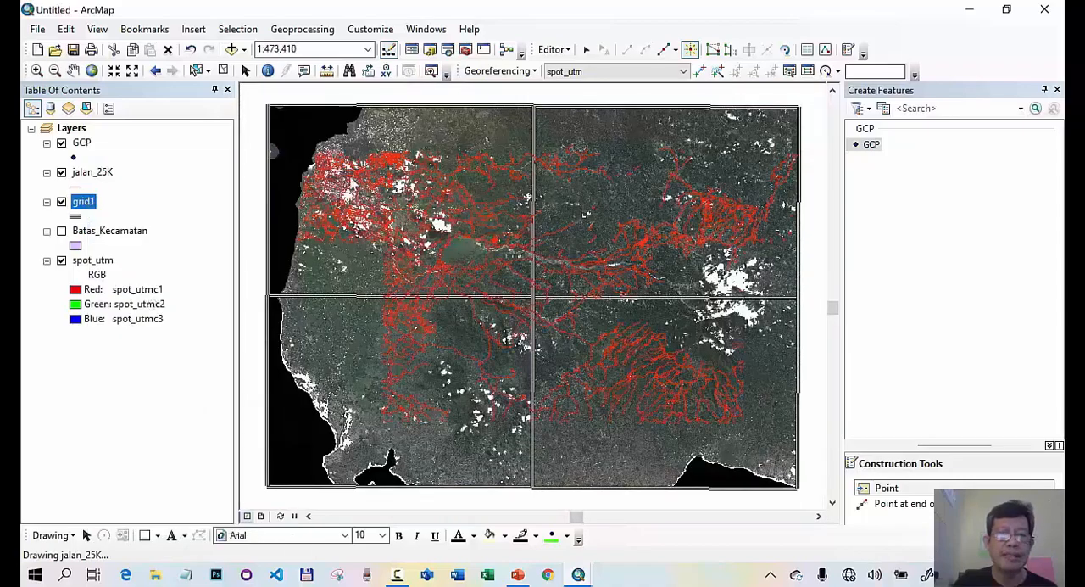
left_click(36, 72)
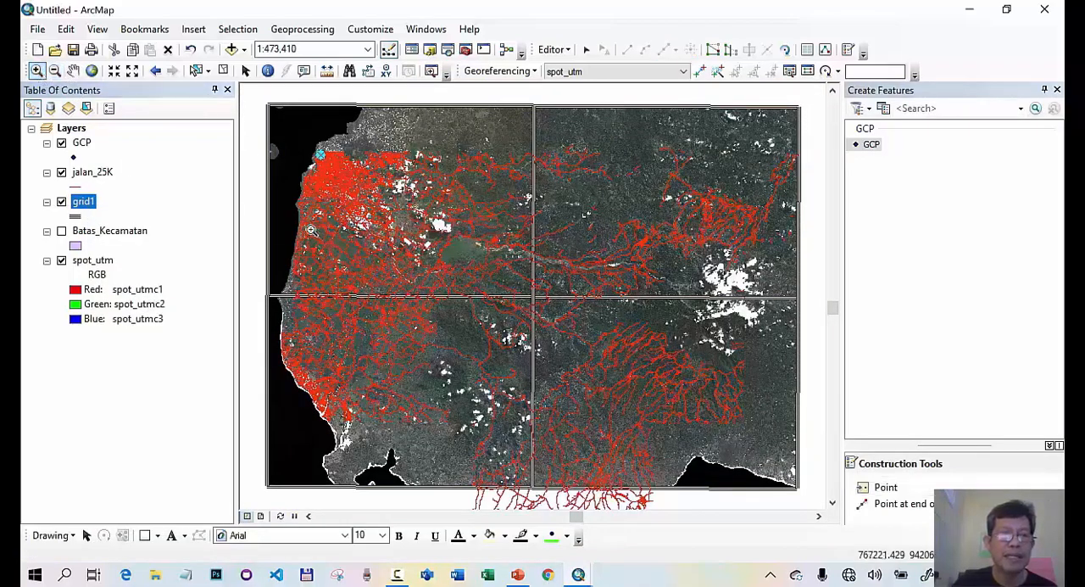
left_click_drag(307, 220, 345, 247)
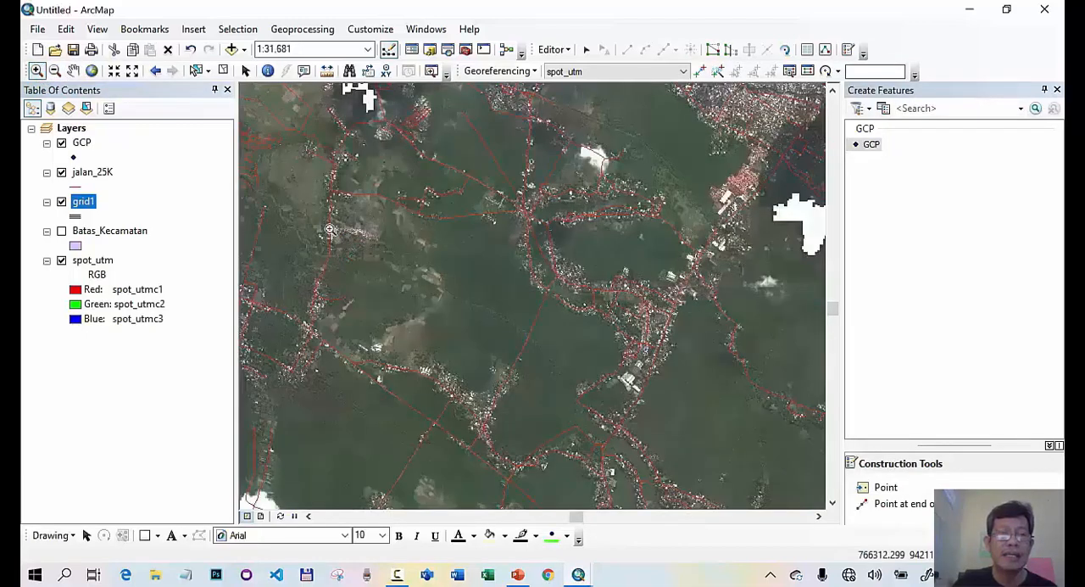
left_click(72, 70)
scroll(552, 231, "down", 5)
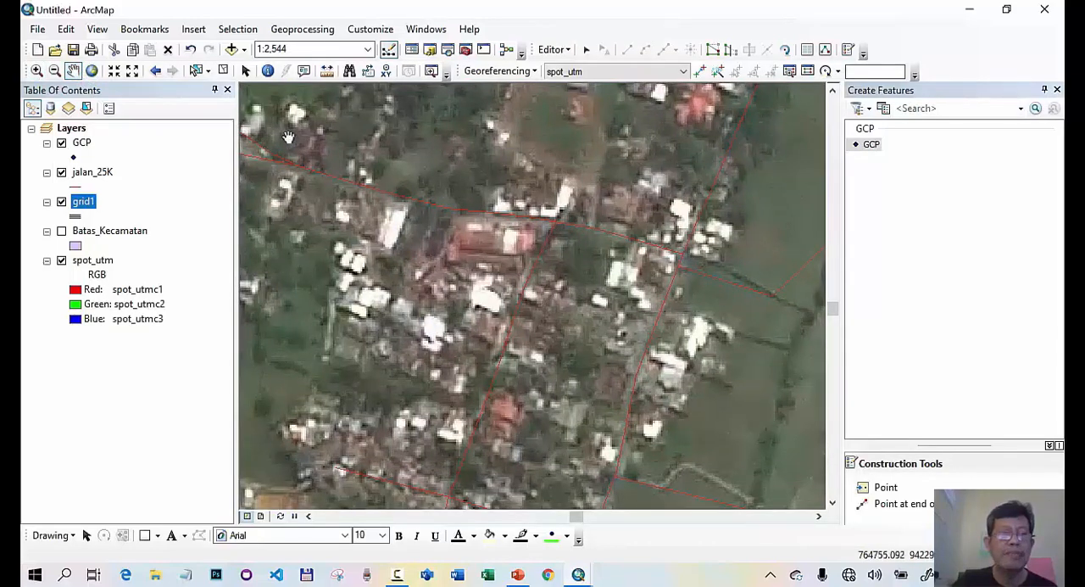
left_click(37, 70)
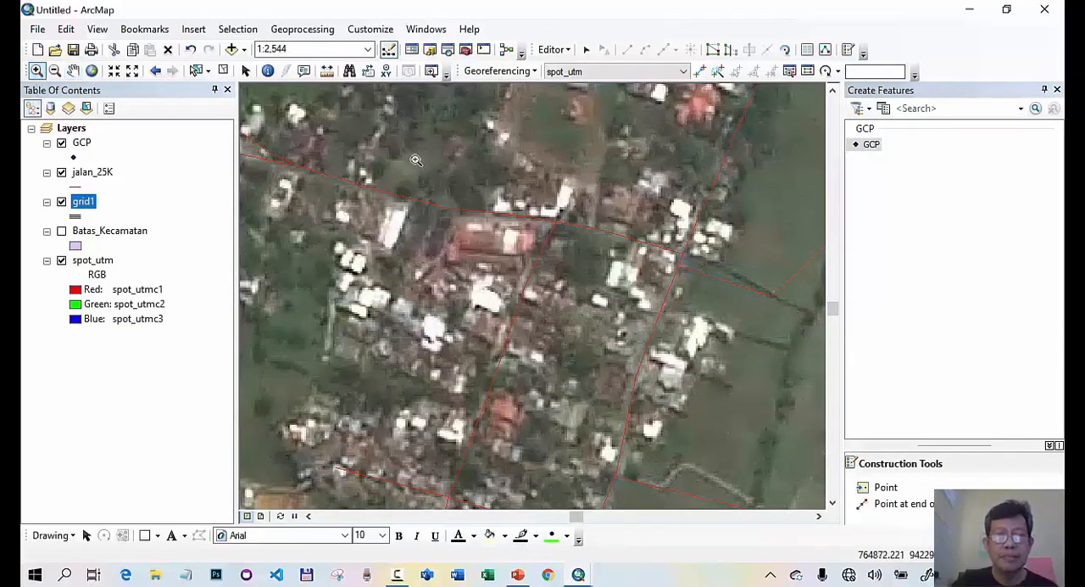
left_click_drag(421, 137, 725, 407)
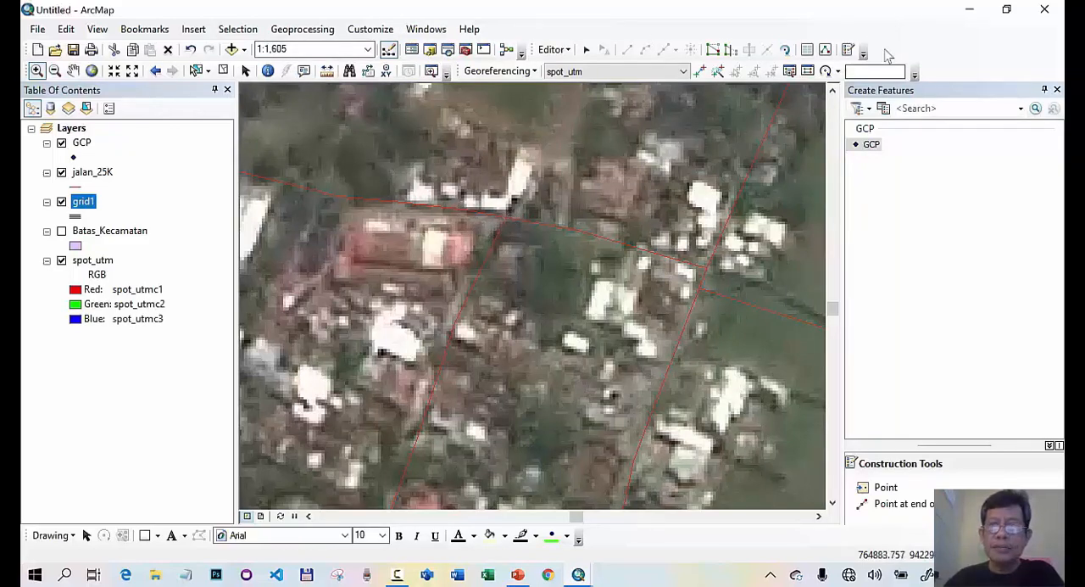
left_click(878, 494)
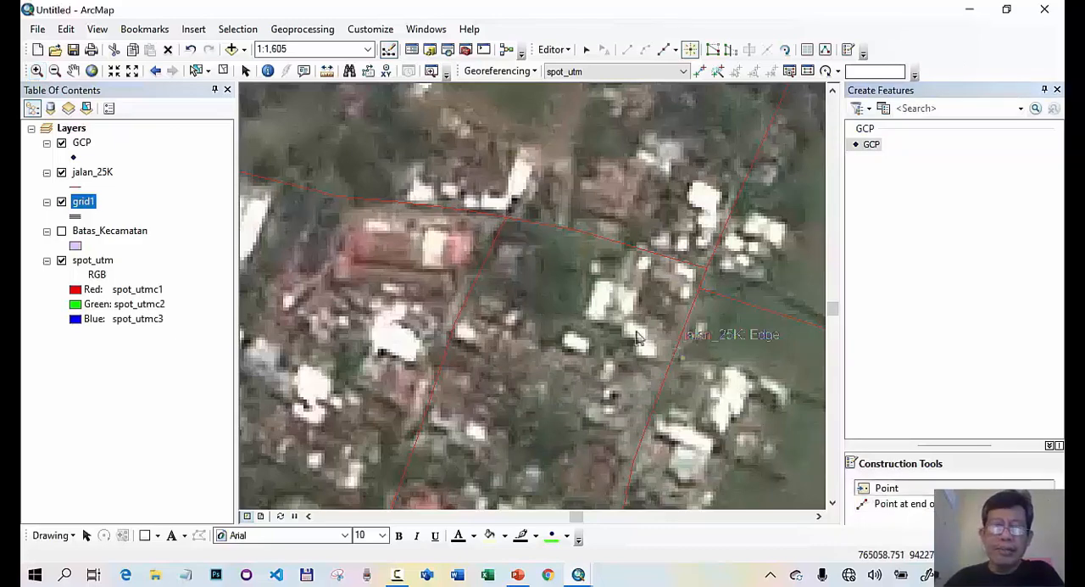
left_click(509, 225)
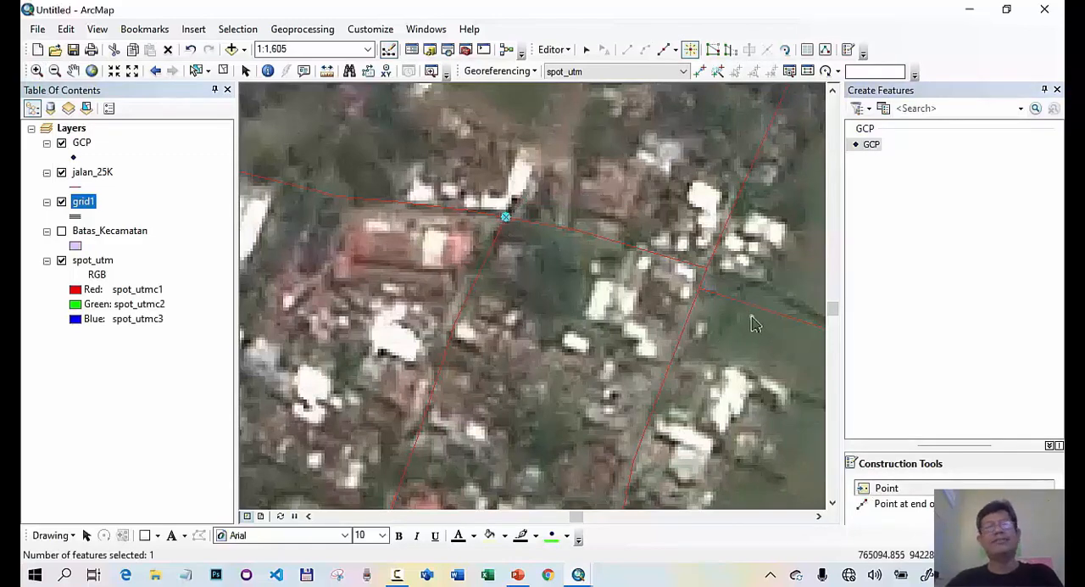
- Return to the full extent of the grid1 layer
left_click(156, 73)
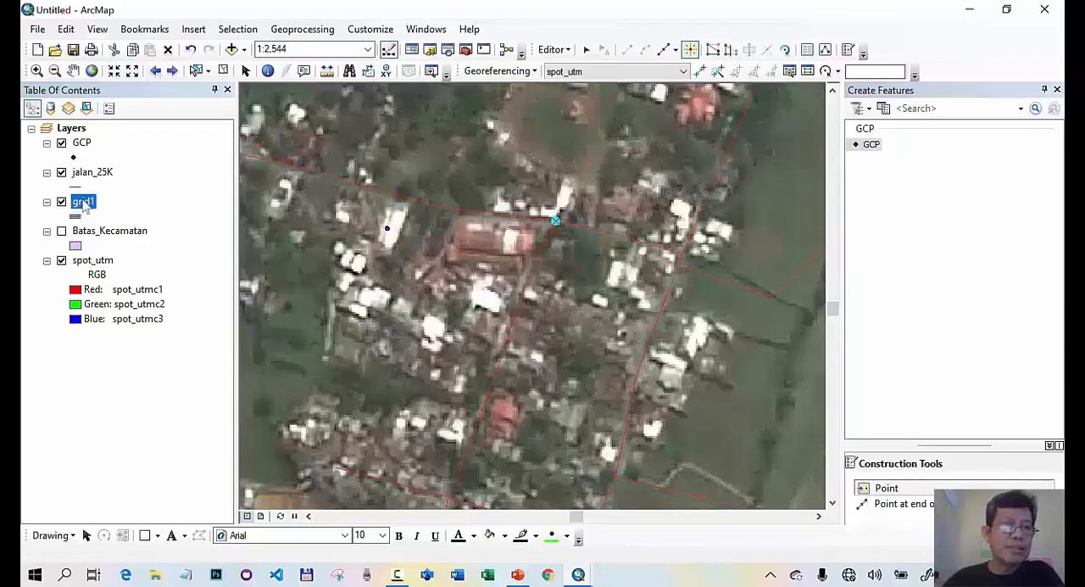
right_click(84, 205)
left_click(138, 284)
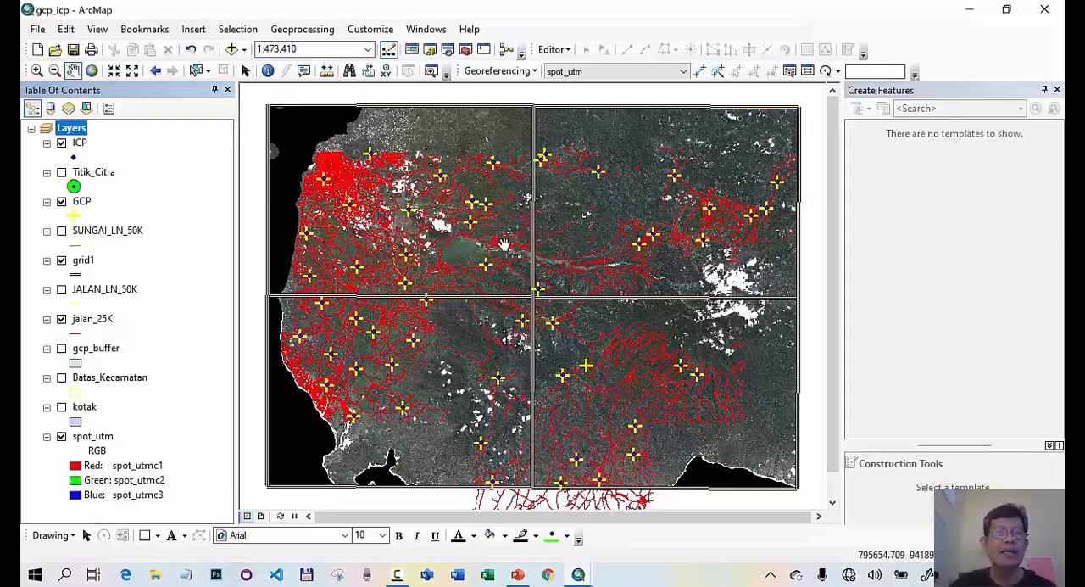
- Add a georeferencing control point linking the spot_utm road intersection to the northwestern GCP point in the dense urban area
left_click(36, 70)
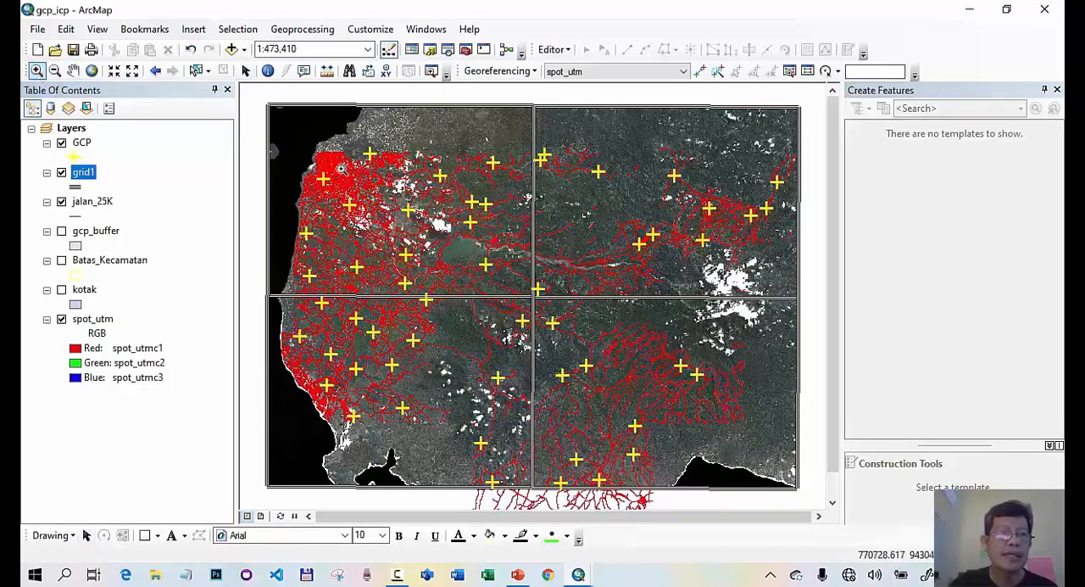
left_click_drag(307, 167, 340, 193)
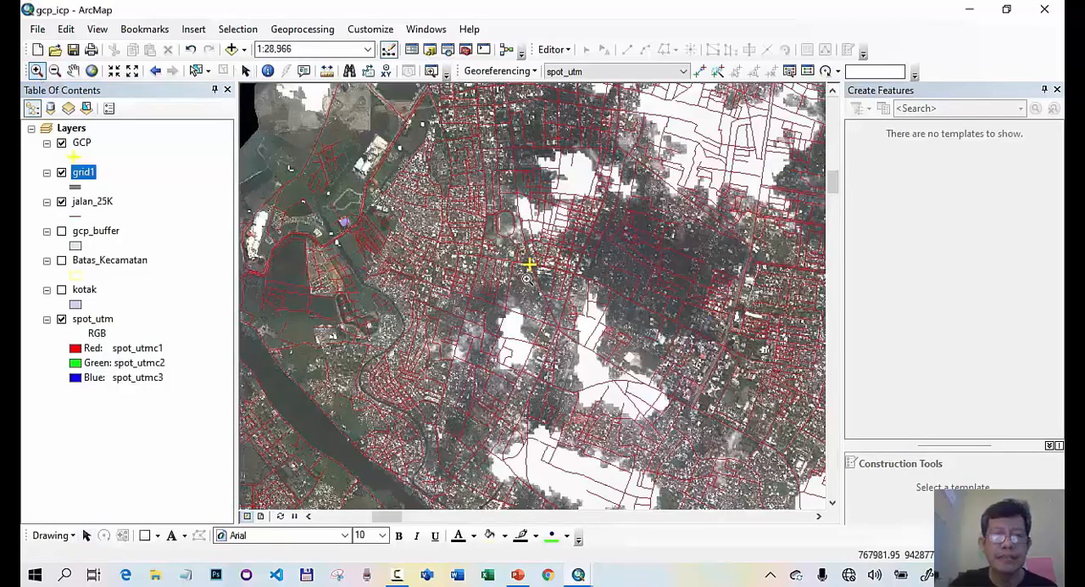
left_click_drag(507, 244, 552, 296)
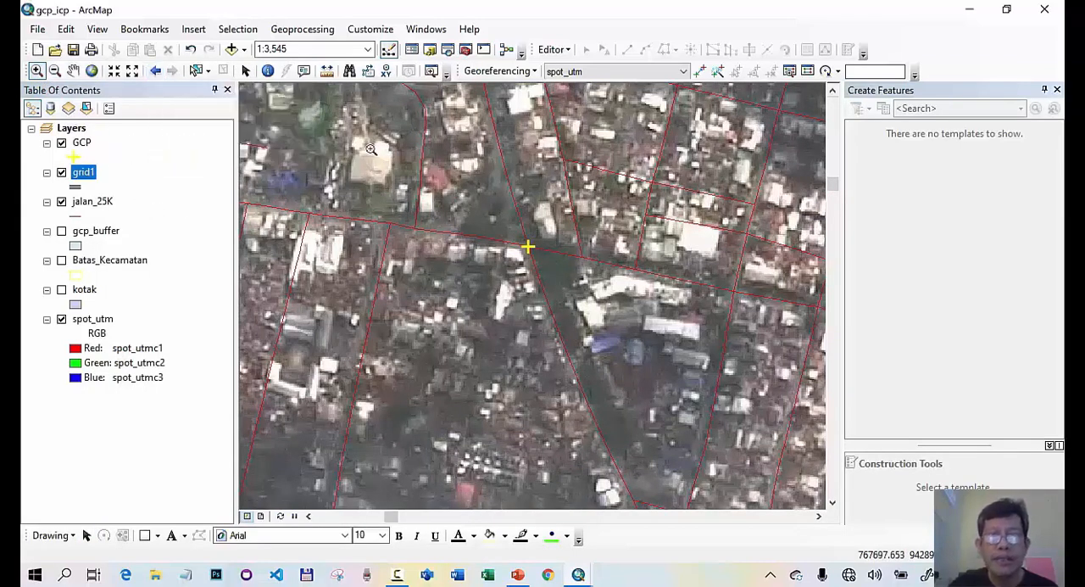
left_click(700, 73)
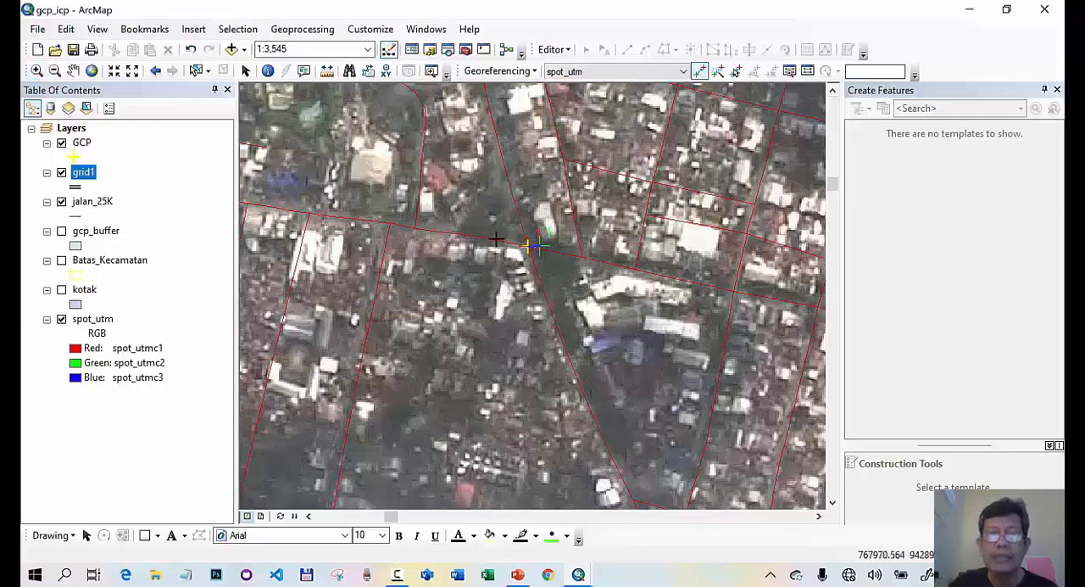
- Set the snapping tolerance to 0 pixels in the snapping options
left_click(566, 51)
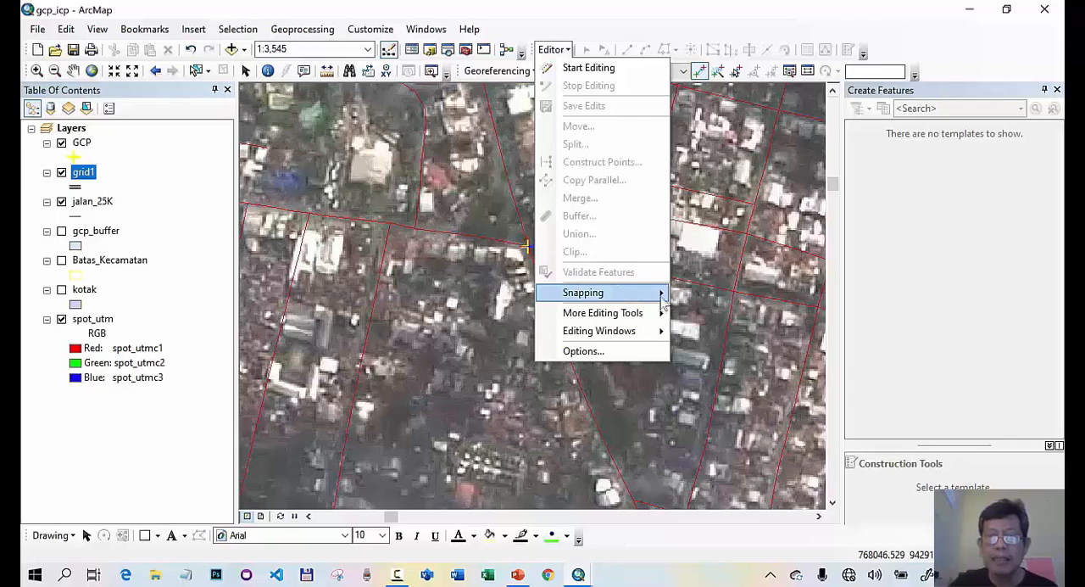
mouse_move(665, 293)
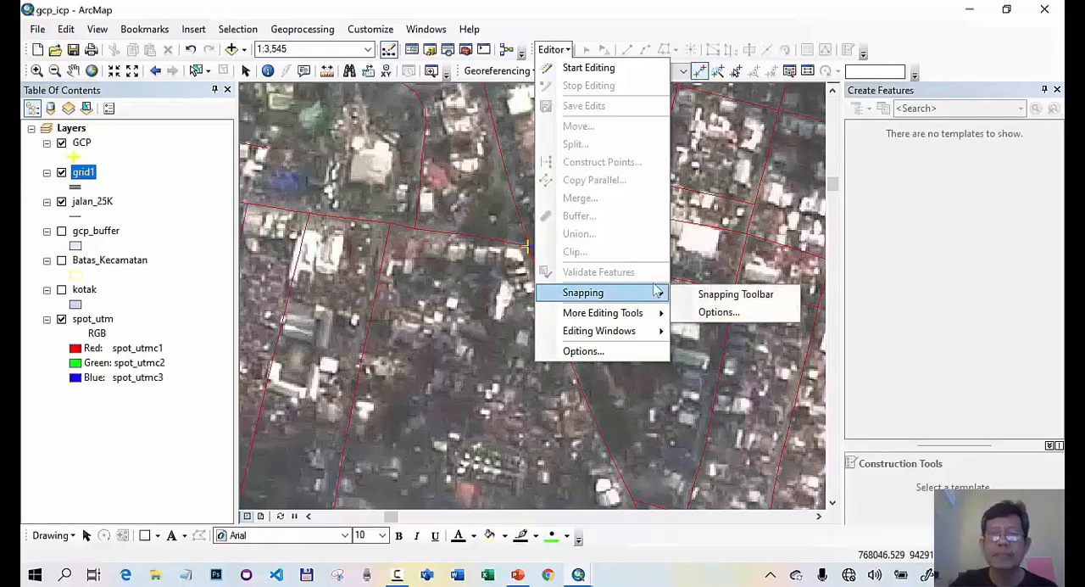
left_click(717, 310)
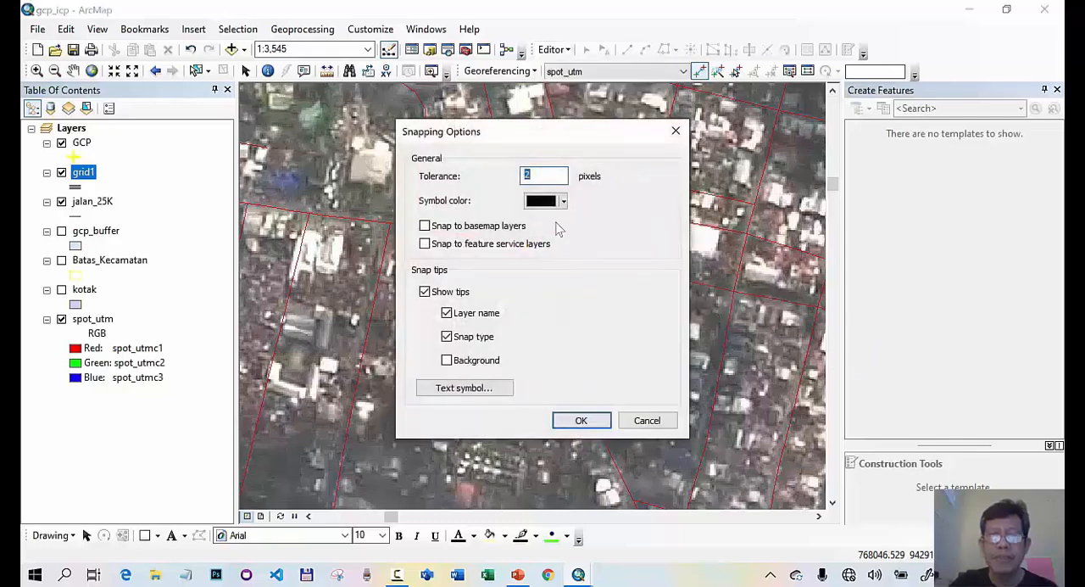
type("5")
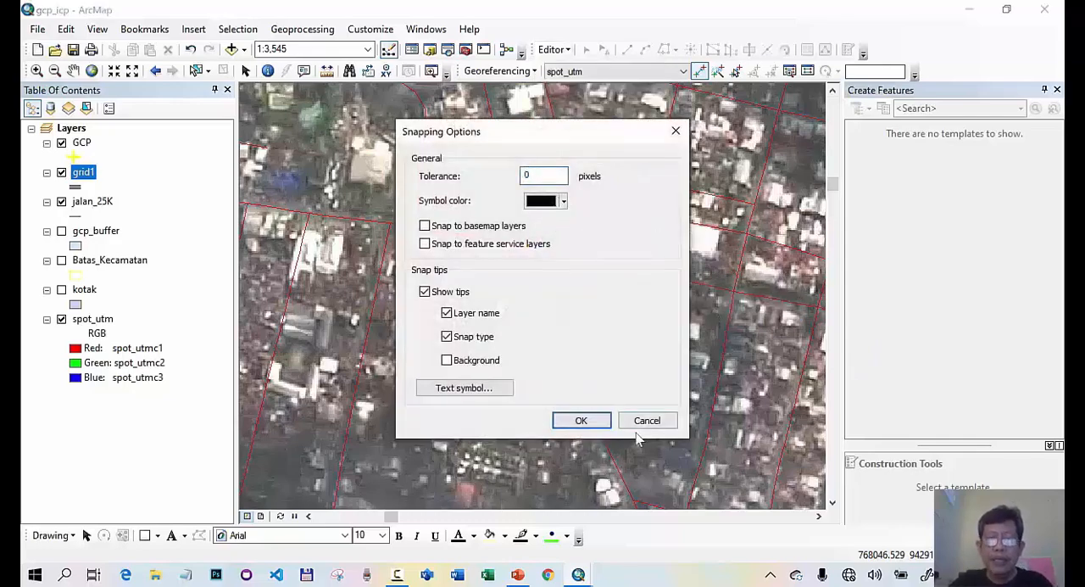
left_click(582, 419)
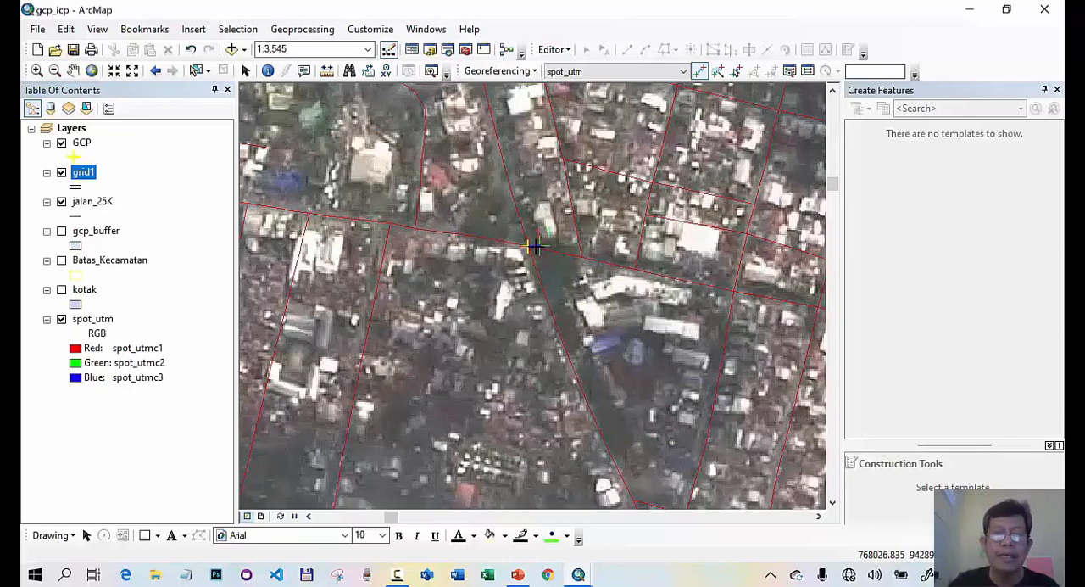
- Examine georeferencing link 10 up close at the road intersection near the west coast, and return to the GCP layer's extent
left_click(81, 144)
right_click(82, 144)
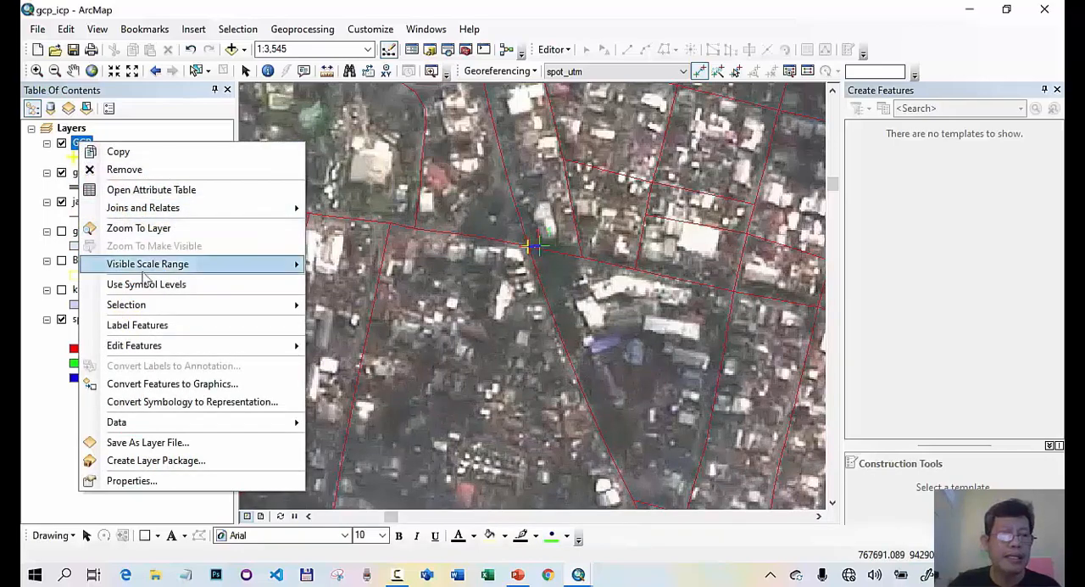
left_click(149, 228)
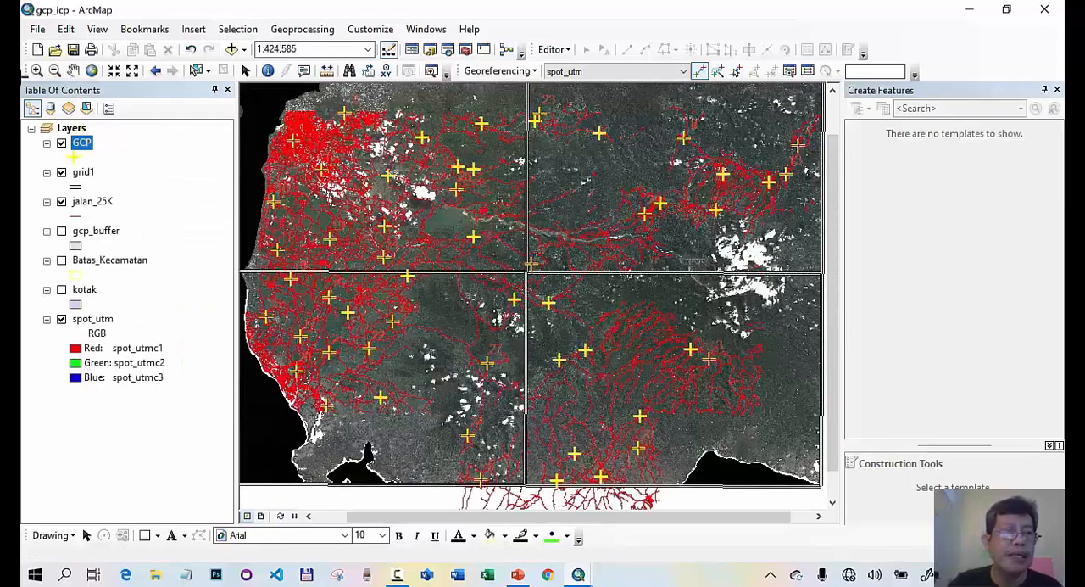
left_click(36, 70)
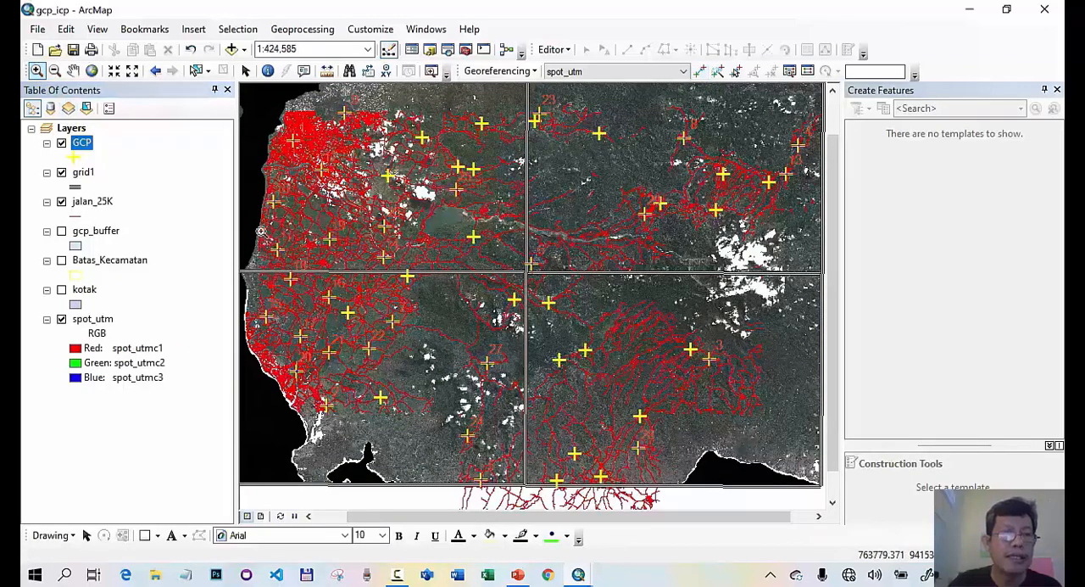
left_click_drag(259, 187, 298, 232)
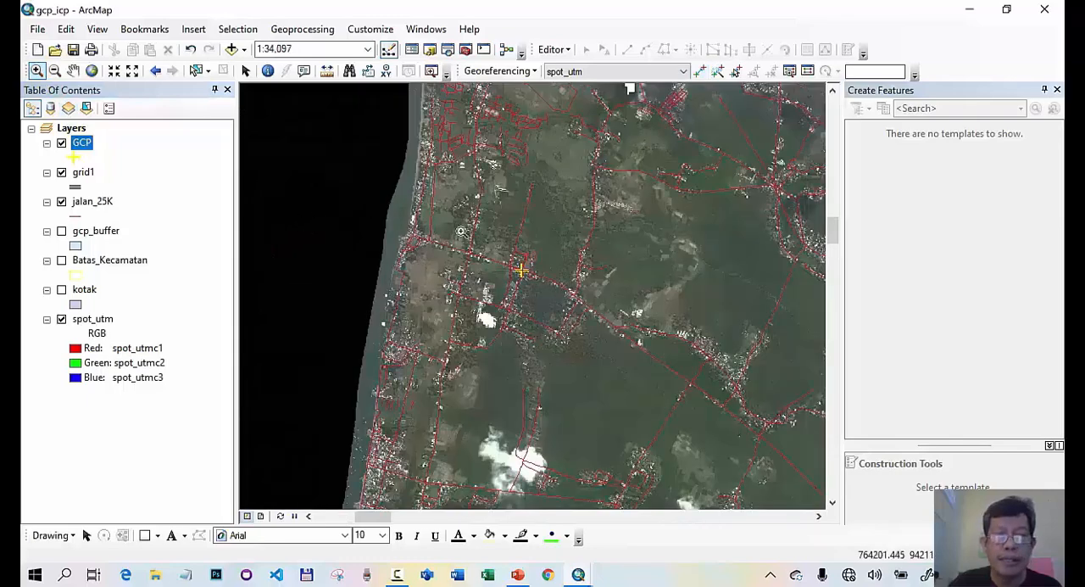
left_click_drag(486, 235, 594, 320)
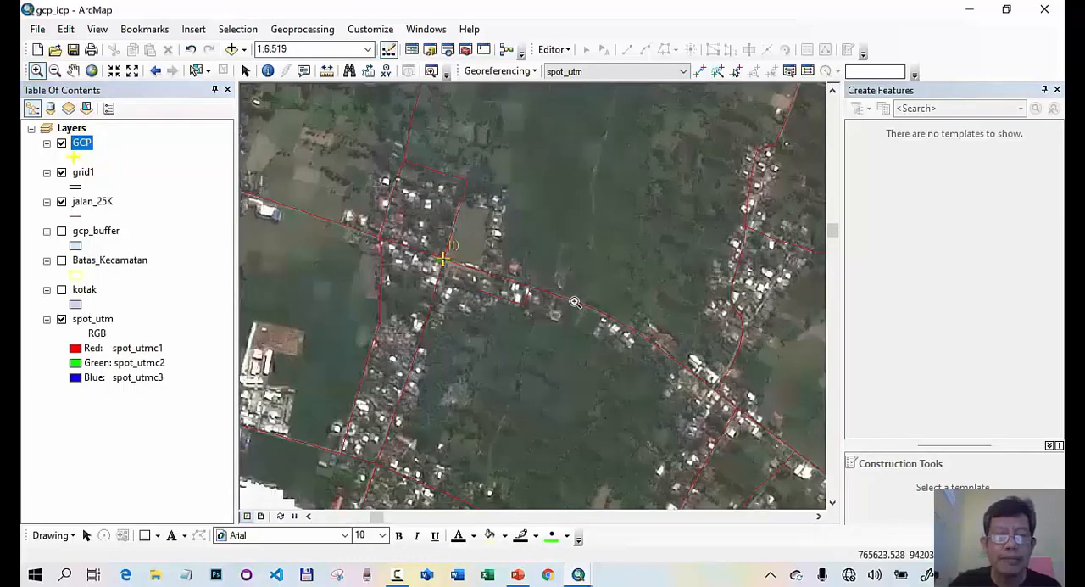
left_click_drag(402, 225, 490, 293)
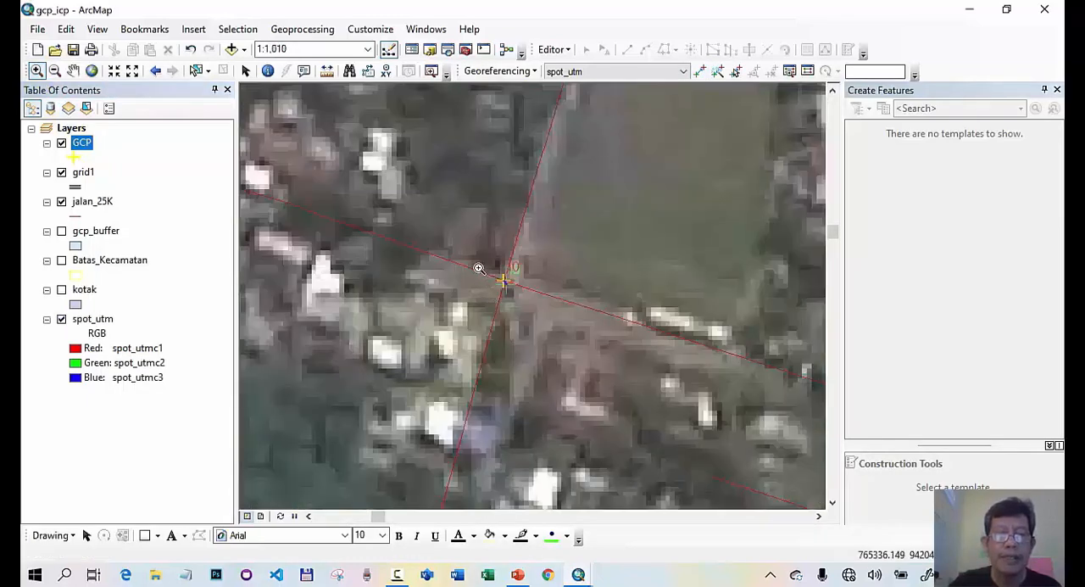
left_click_drag(475, 255, 555, 323)
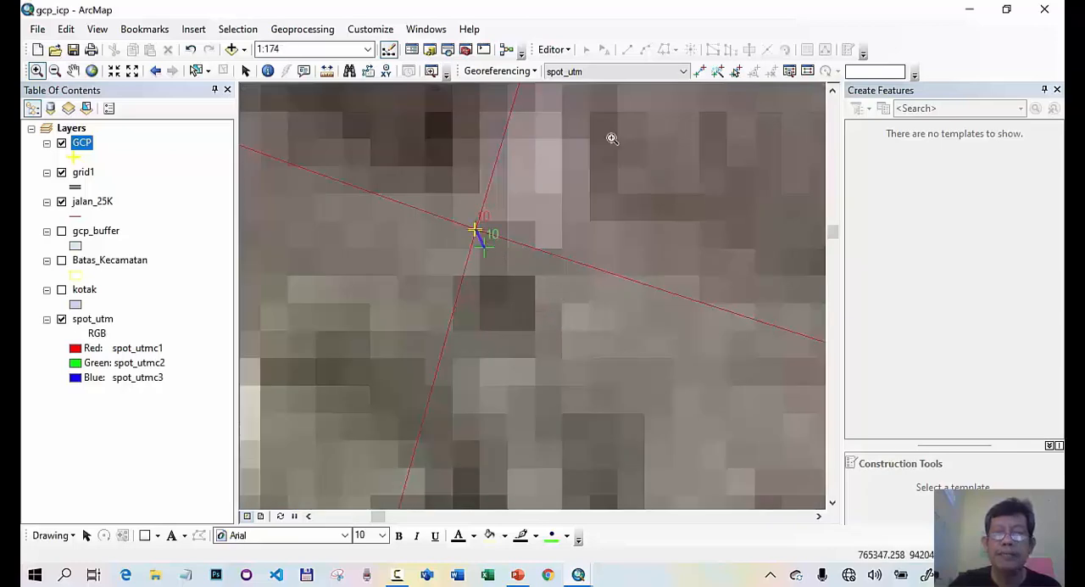
left_click(698, 71)
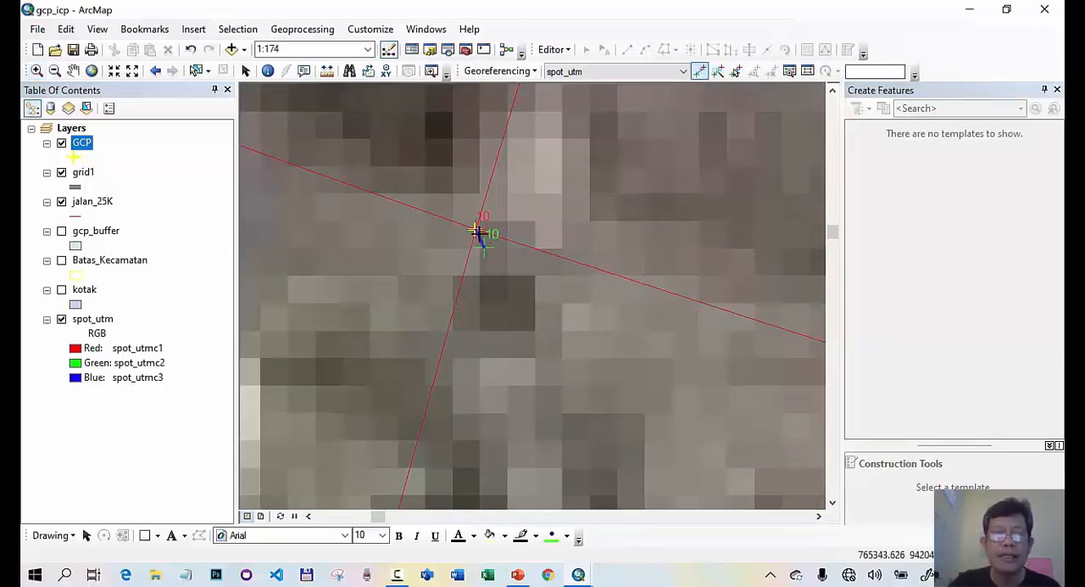
left_click(156, 71)
right_click(82, 142)
left_click(144, 231)
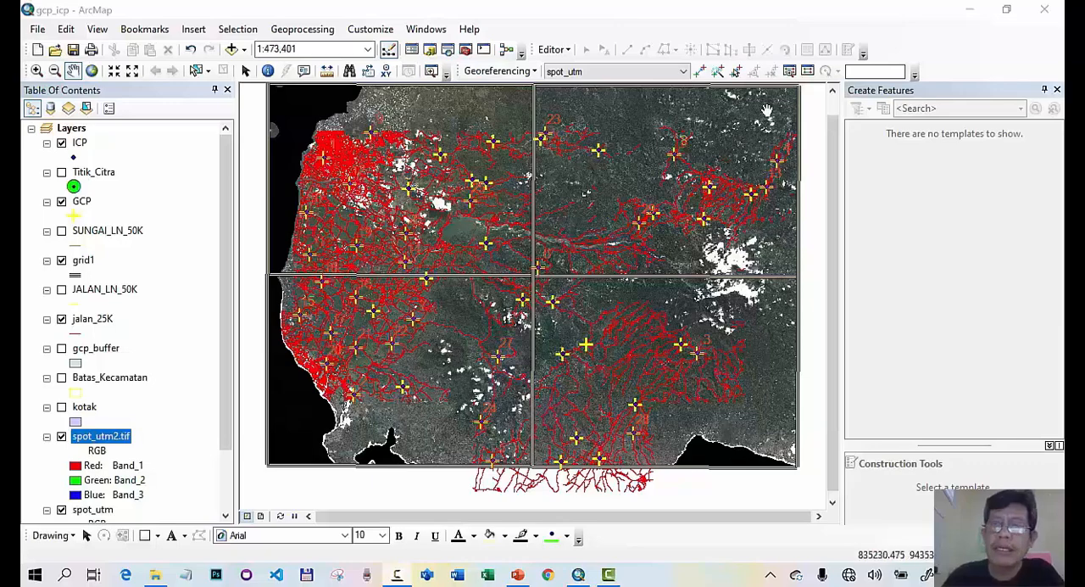
- Review the link table of the spot_utm control points, checking the total RMS error and the x, y and overall residuals
left_click(808, 71)
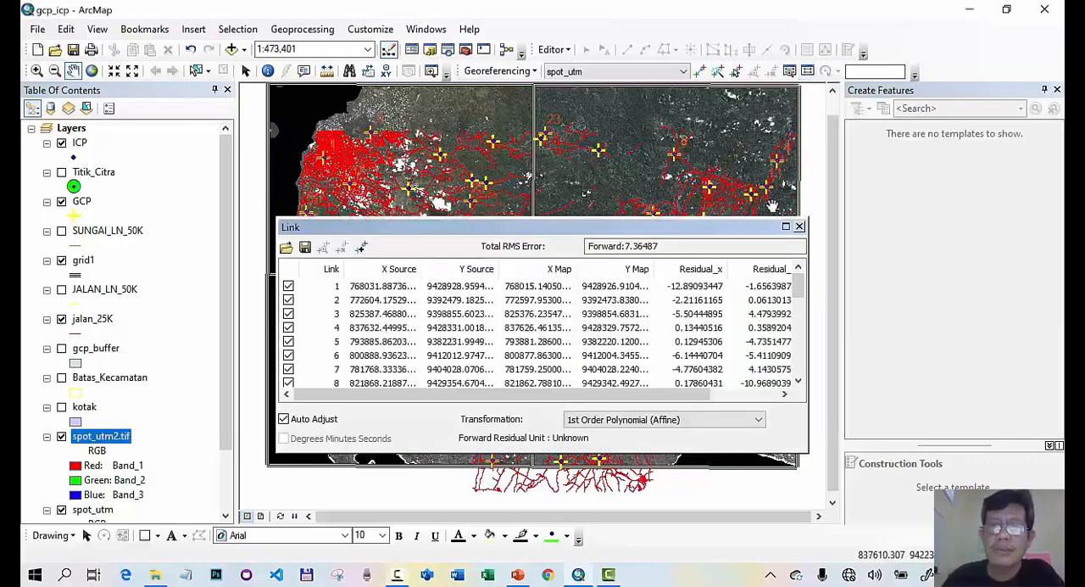
left_click_drag(725, 227, 727, 158)
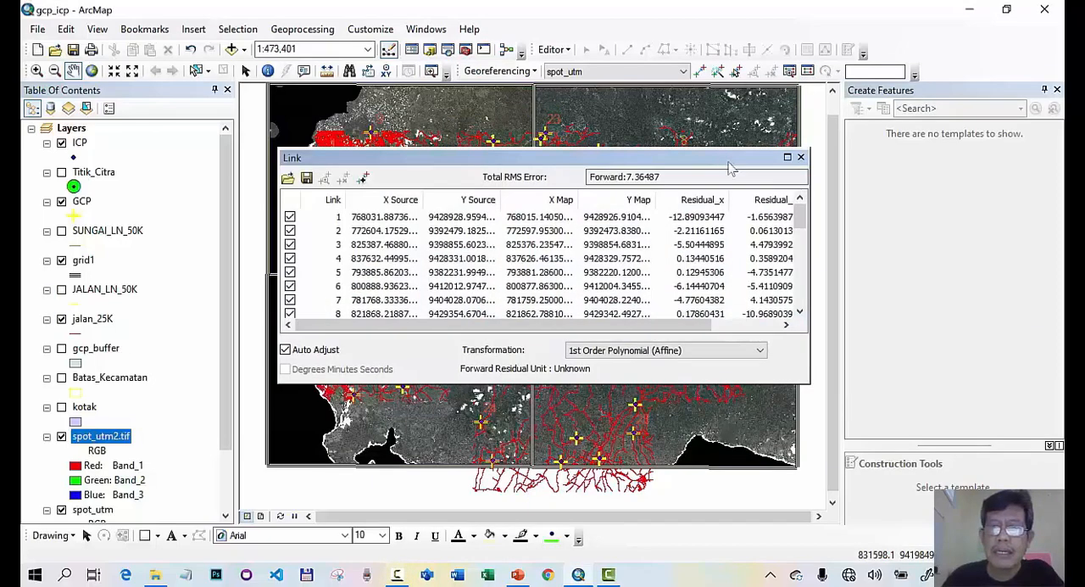
mouse_move(699, 326)
left_mouse_down()
mouse_move(769, 334)
mouse_move(680, 334)
left_mouse_up()
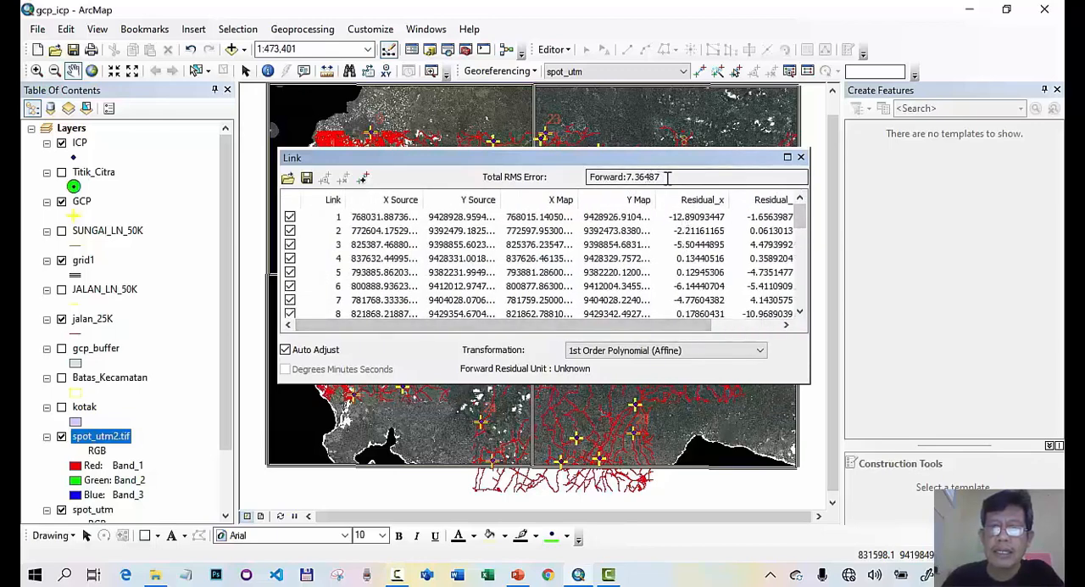
left_click_drag(668, 178, 644, 177)
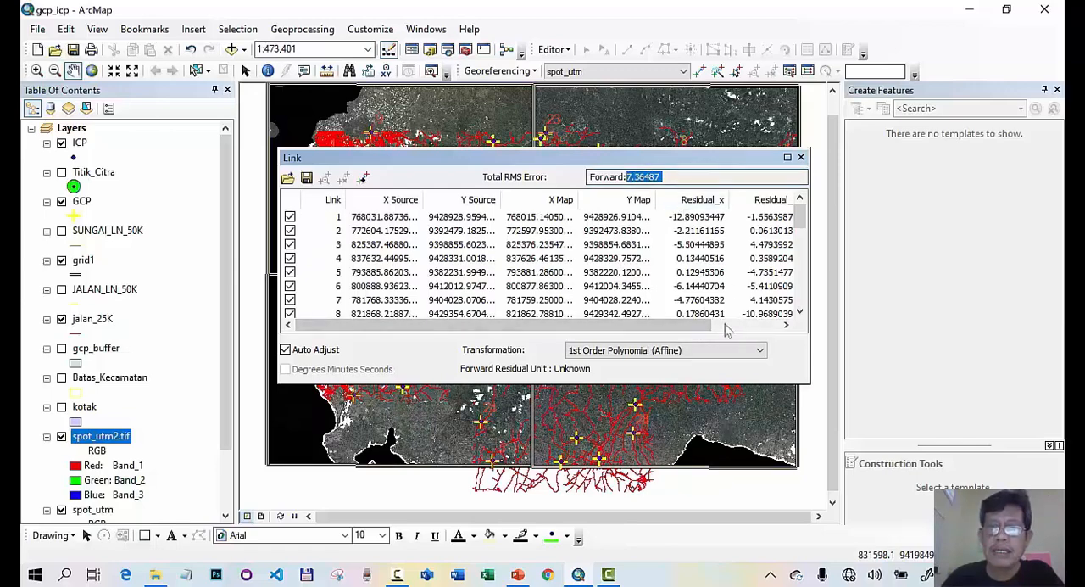
left_click_drag(695, 329, 785, 351)
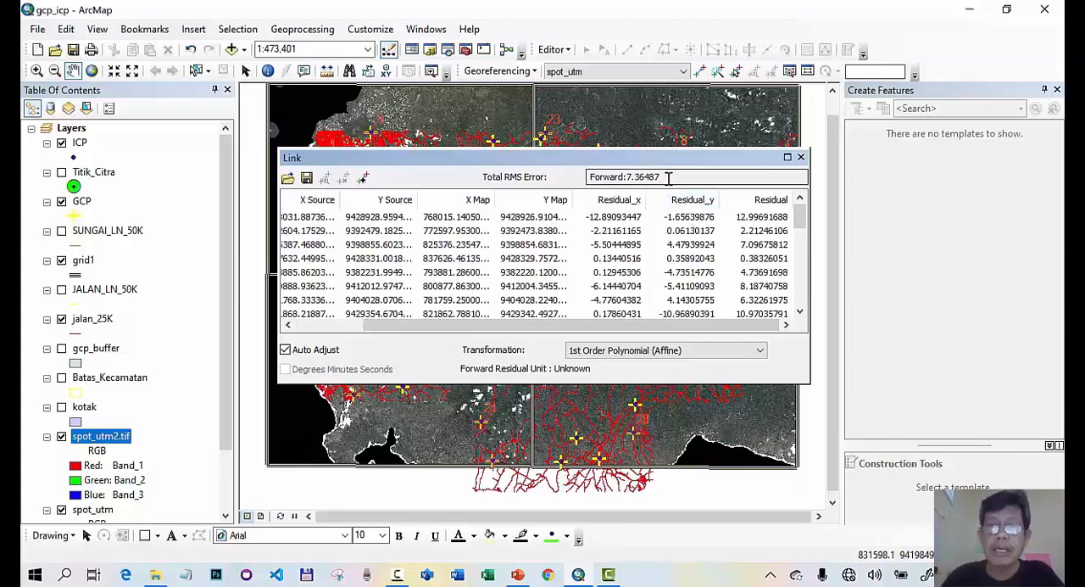
left_click_drag(668, 178, 630, 172)
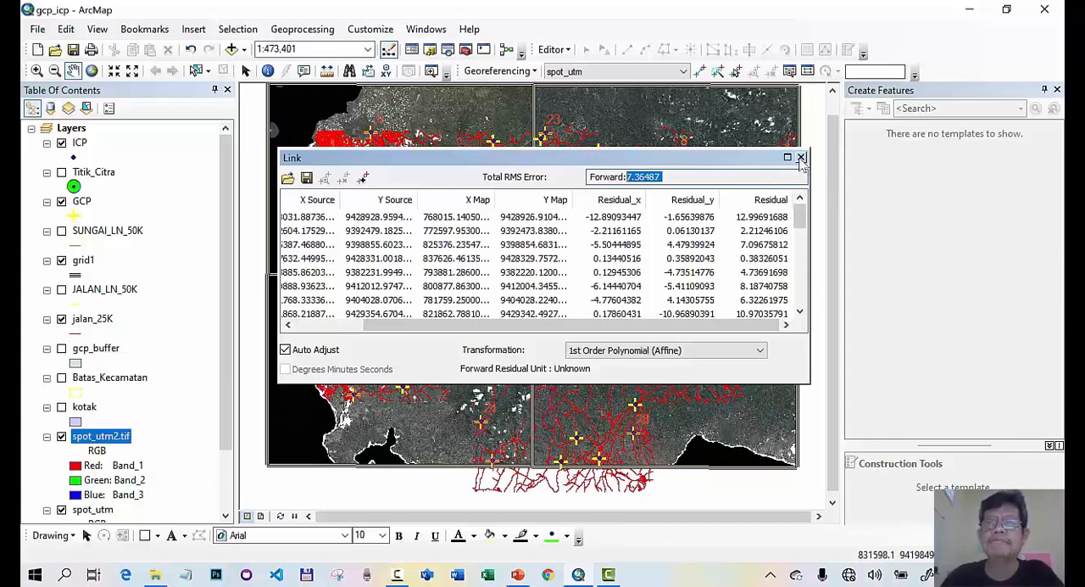
left_click(802, 222)
mouse_move(802, 222)
left_mouse_down()
mouse_move(808, 305)
mouse_move(801, 224)
mouse_move(810, 297)
mouse_move(818, 221)
left_mouse_up()
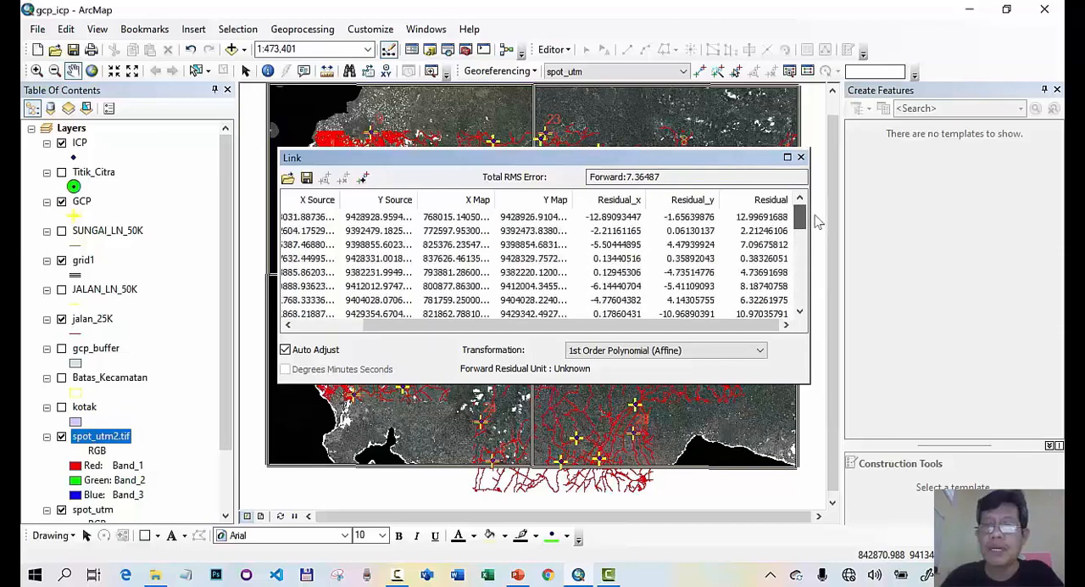
left_click(800, 158)
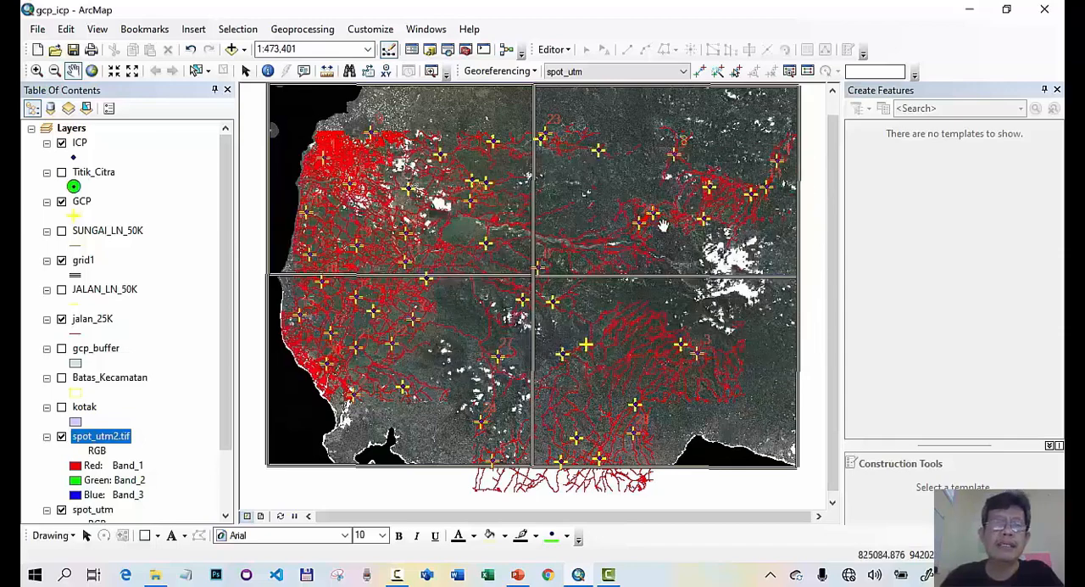
- Rectify the georeferenced spot_utm image, naming the TIFF output spot_utm1.tif in the D:\materi_sig_youtuba\gowa folder
left_click(535, 72)
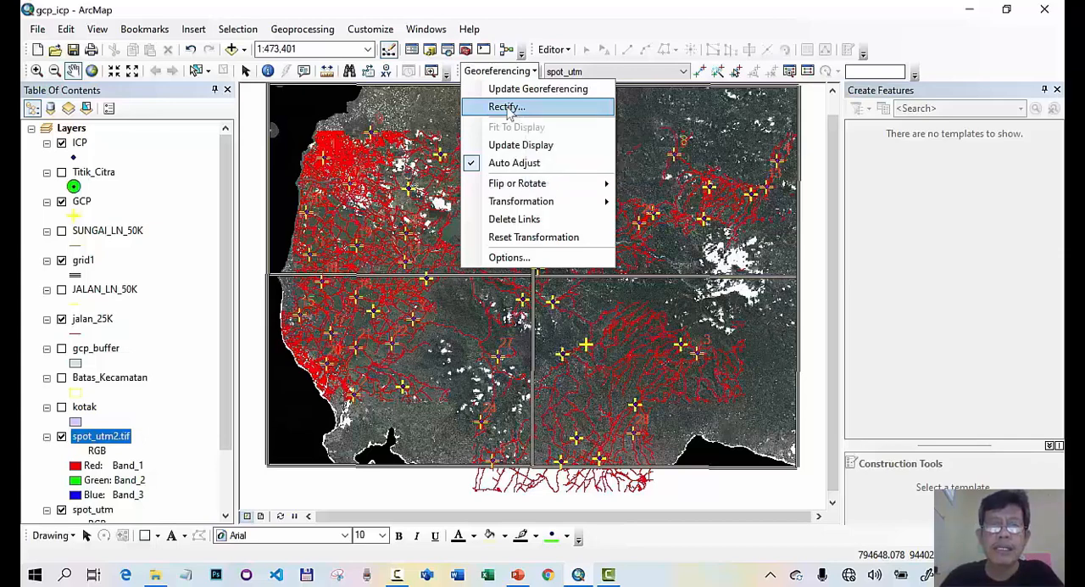
left_click(509, 110)
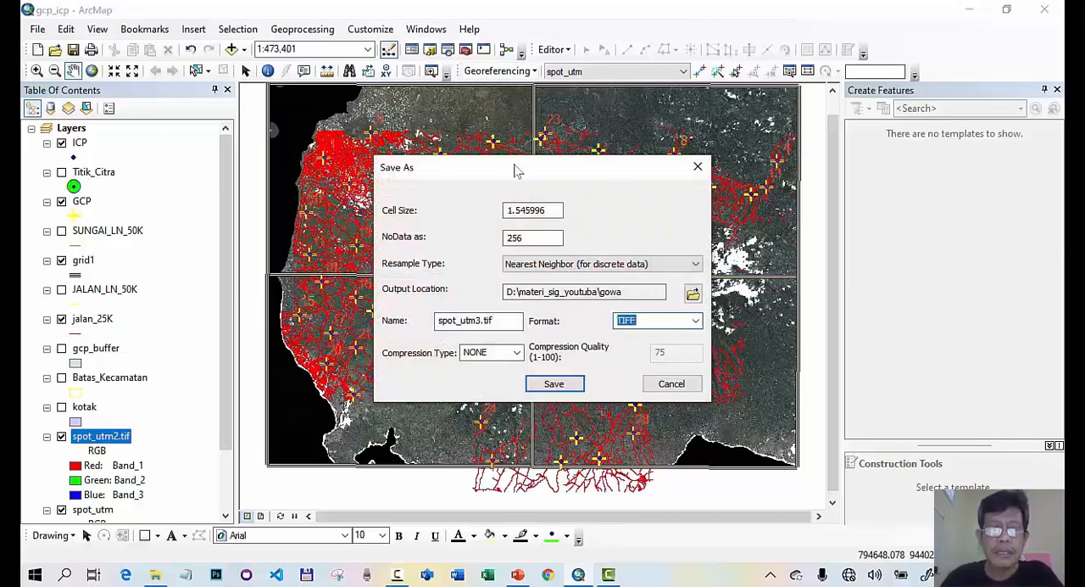
left_click_drag(481, 320, 477, 321)
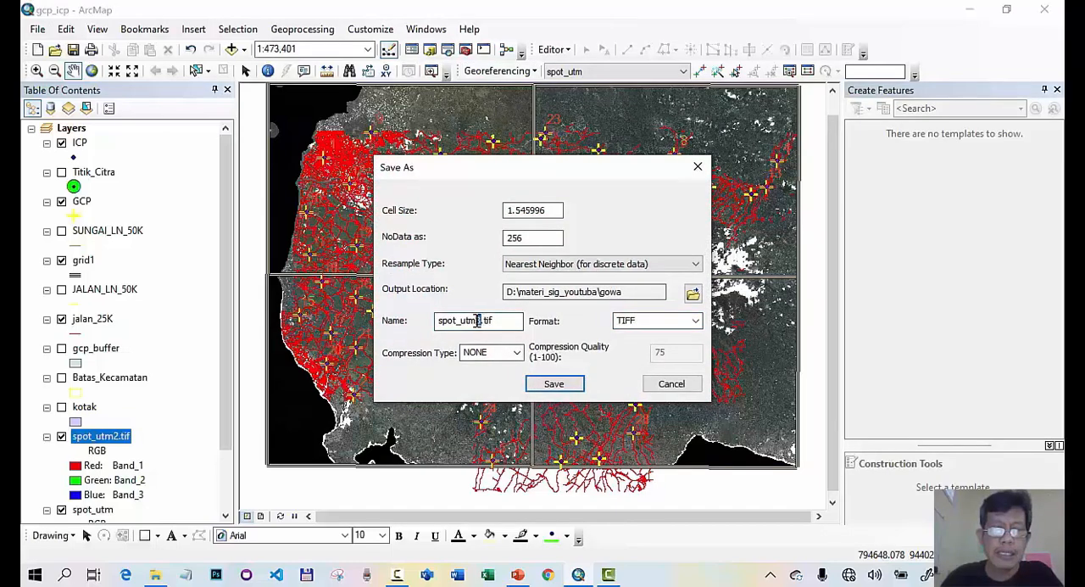
type("1")
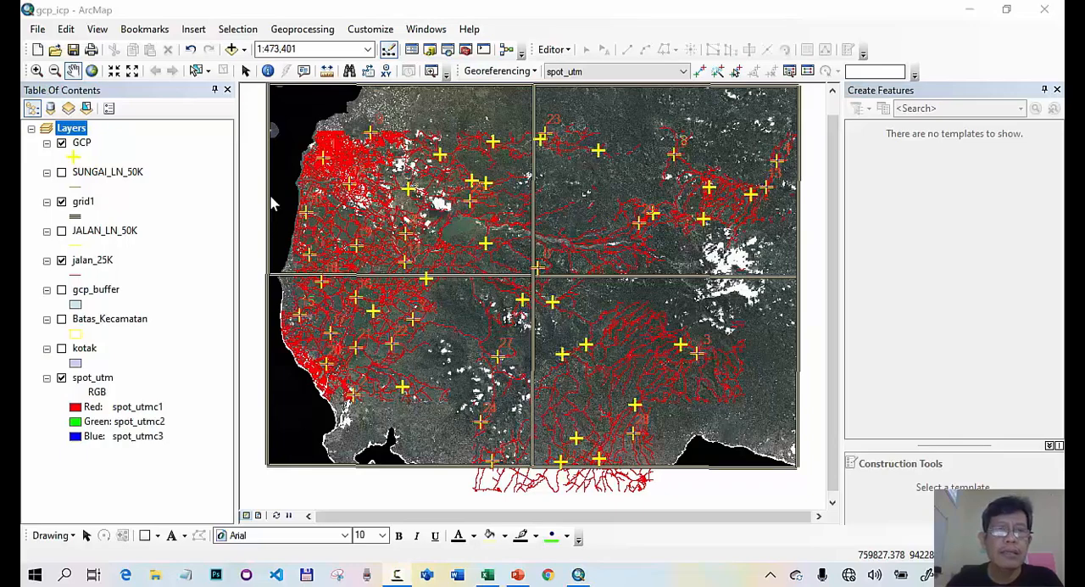
- Add the rectified raster spot_utm1.tif from the Gowa folder to the map
left_click(232, 50)
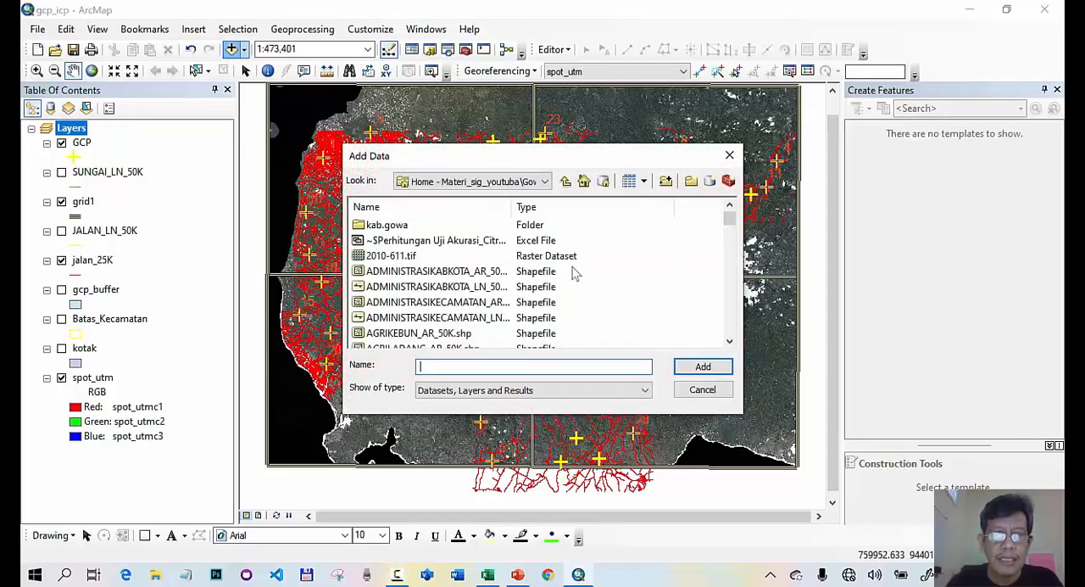
scroll(511, 275, "down", 9)
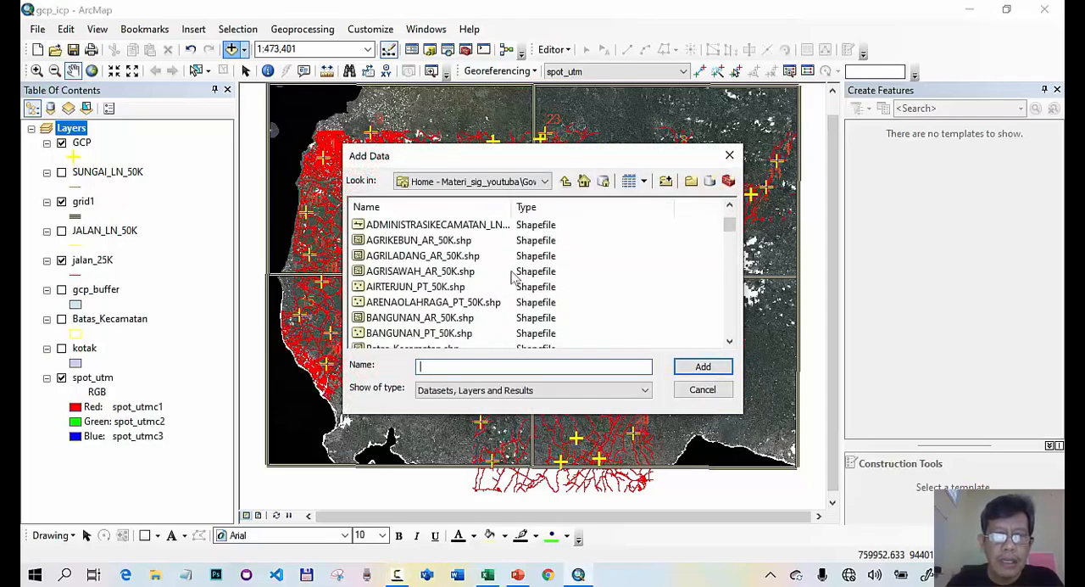
scroll(511, 276, "down", 10)
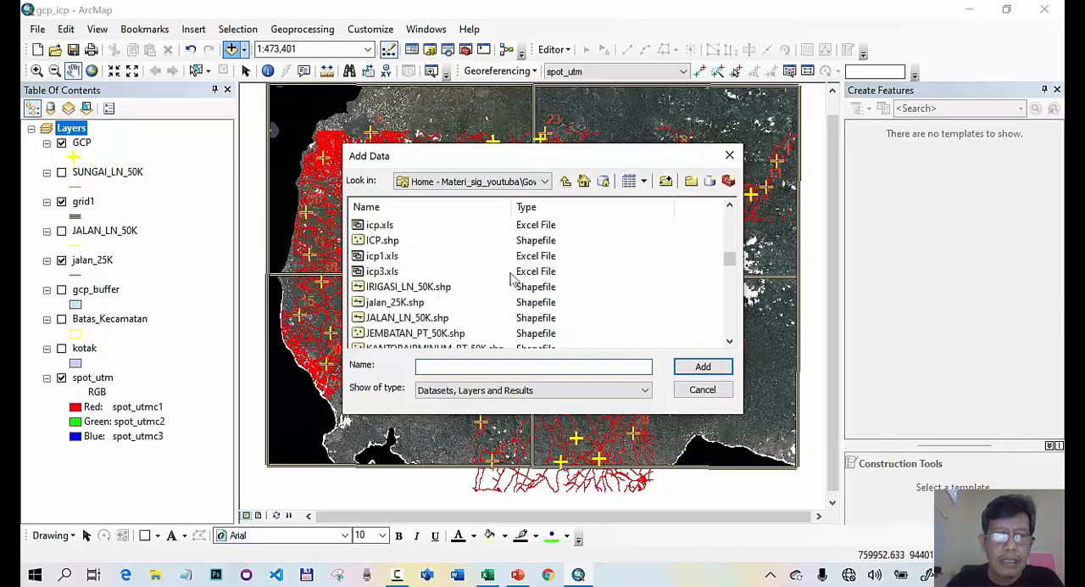
scroll(511, 276, "down", 10)
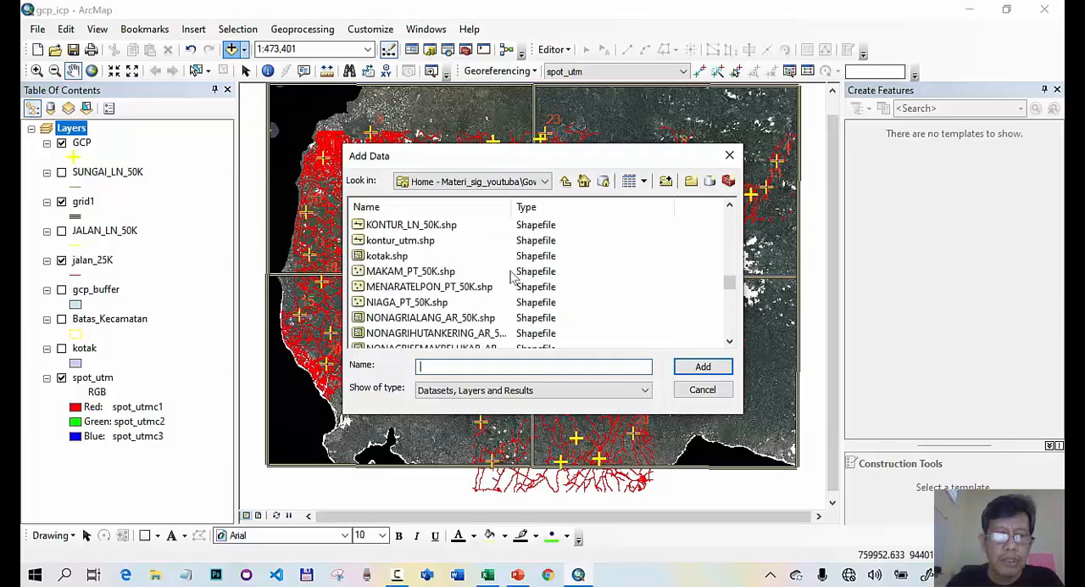
scroll(512, 276, "down", 4)
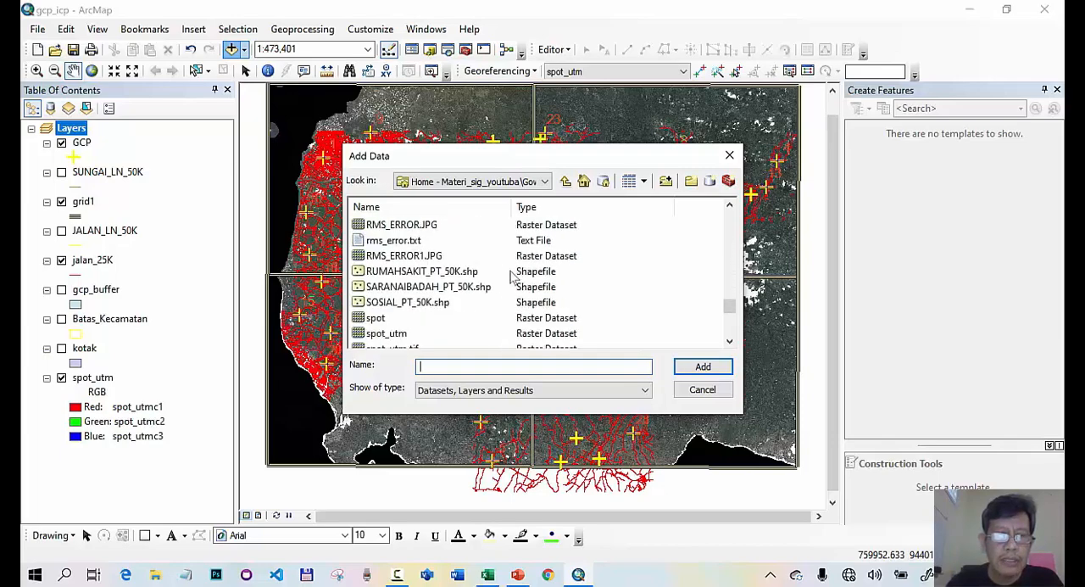
left_click(405, 271)
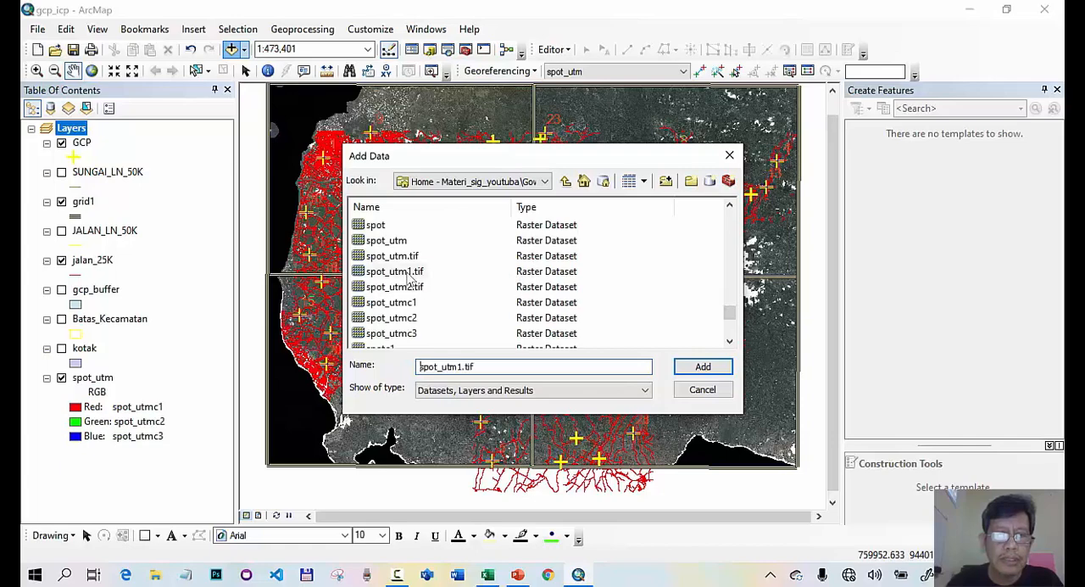
left_click(703, 367)
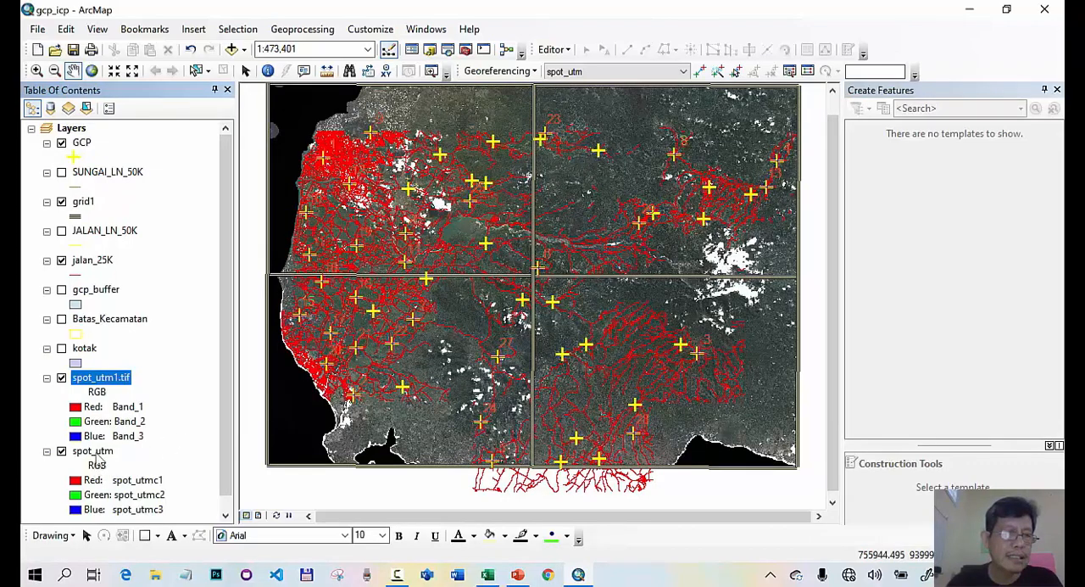
- Remove the original spot_utm layer from the map and show the full extent of the GCP layer
left_click(93, 452)
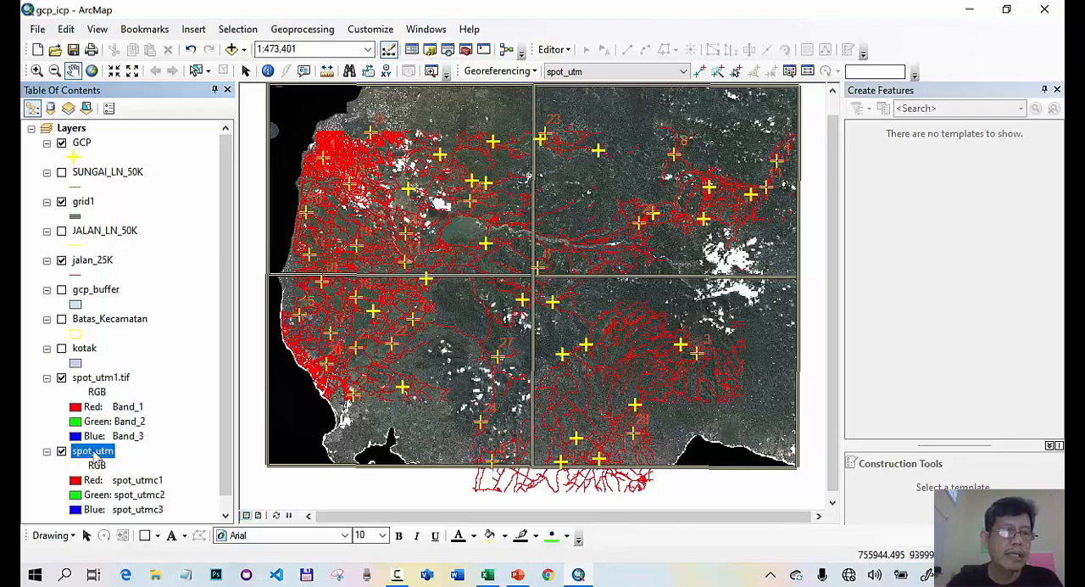
right_click(96, 455)
left_click(135, 229)
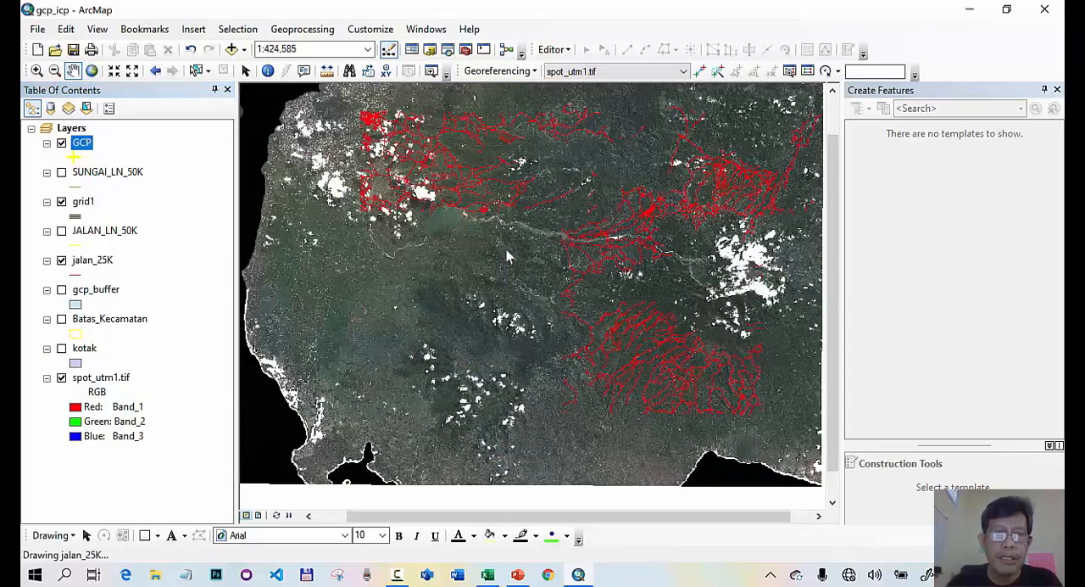
- Examine at close range how the rectified image lines up with the jalan_25K roads at a GCP point in the northwestern grid cell
left_click(36, 71)
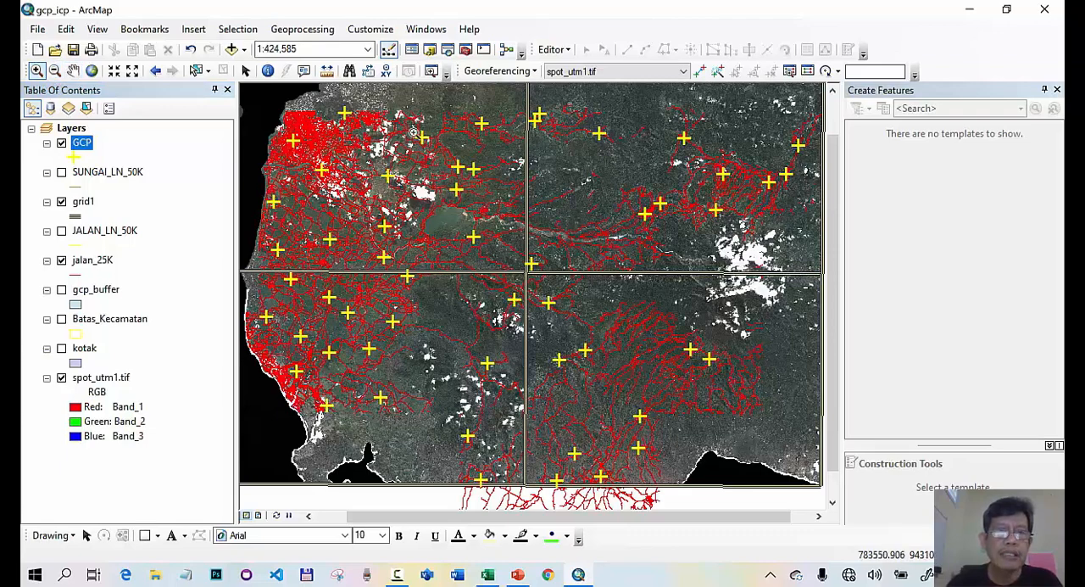
left_click_drag(413, 133, 448, 158)
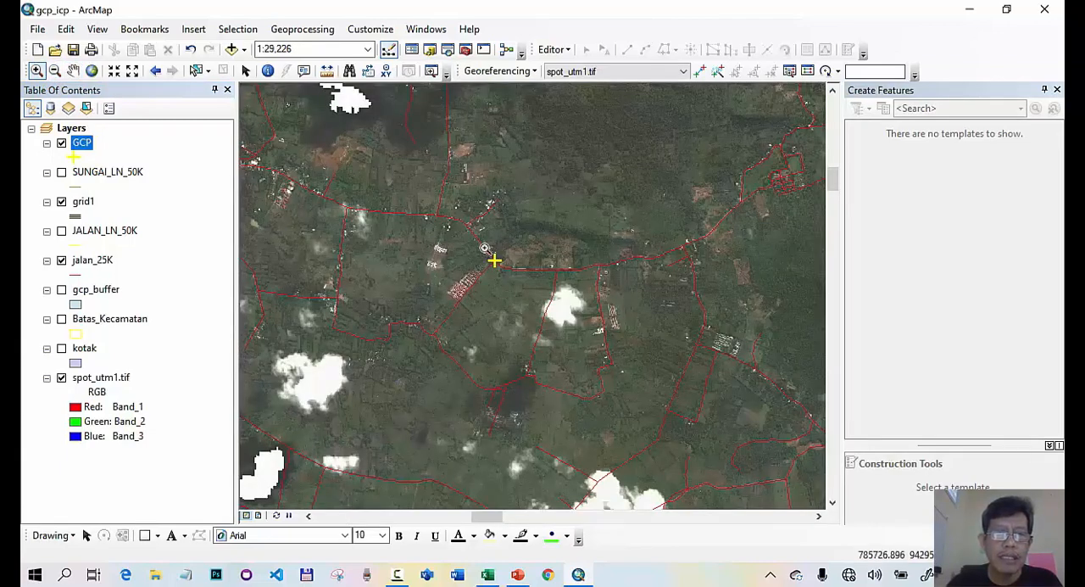
left_click_drag(485, 249, 512, 279)
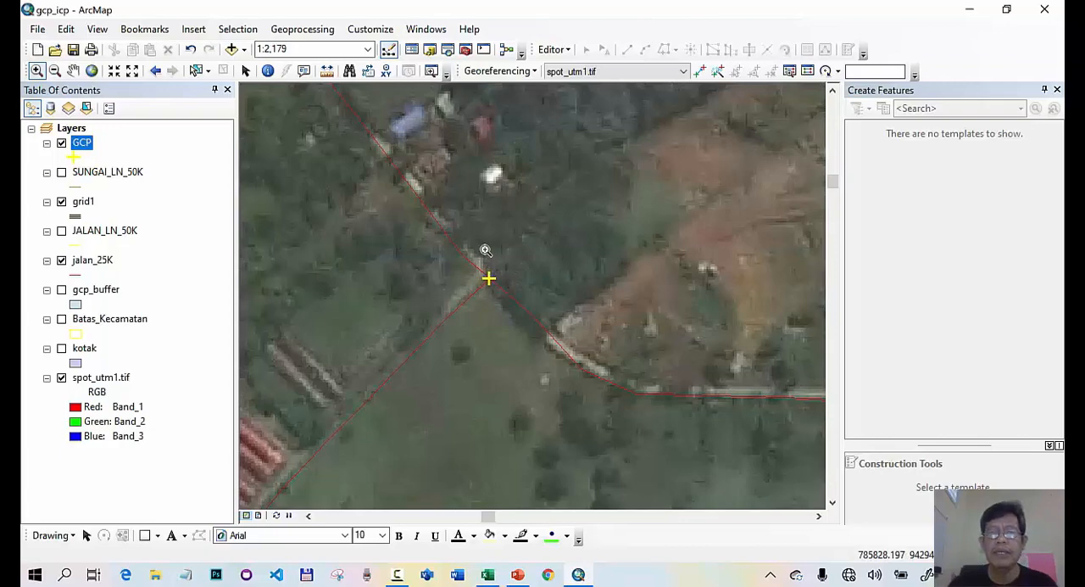
- Start a new point shapefile named ICP in the materi_sig_youtuba folder on drive D
left_click(430, 50)
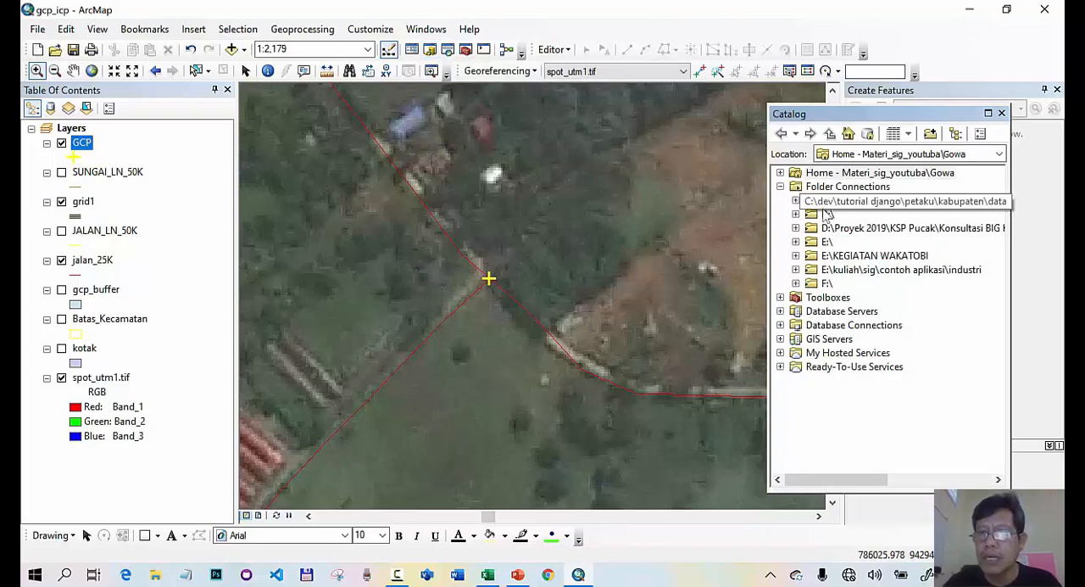
left_click(797, 215)
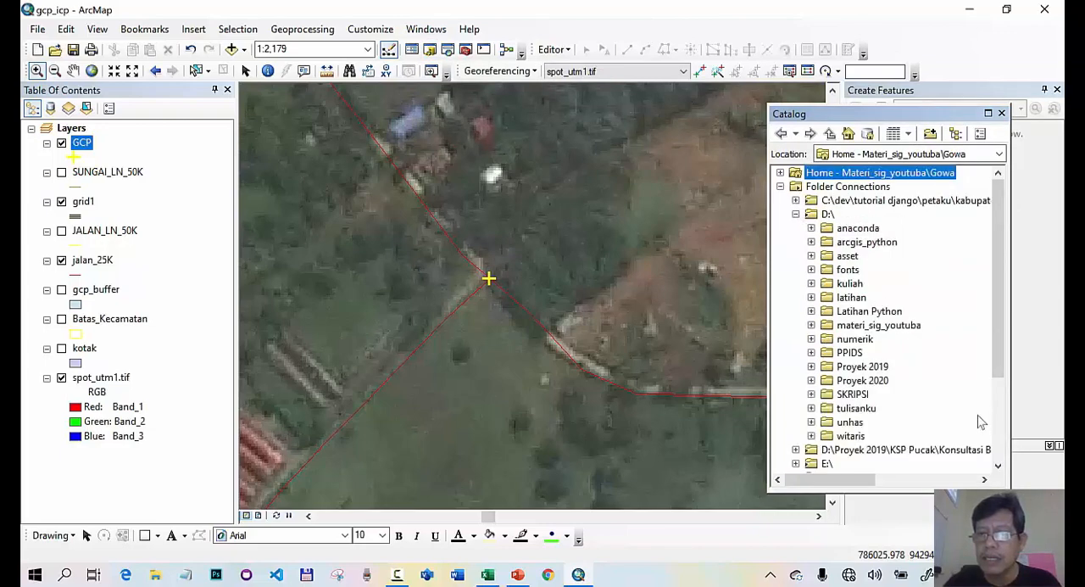
right_click(897, 327)
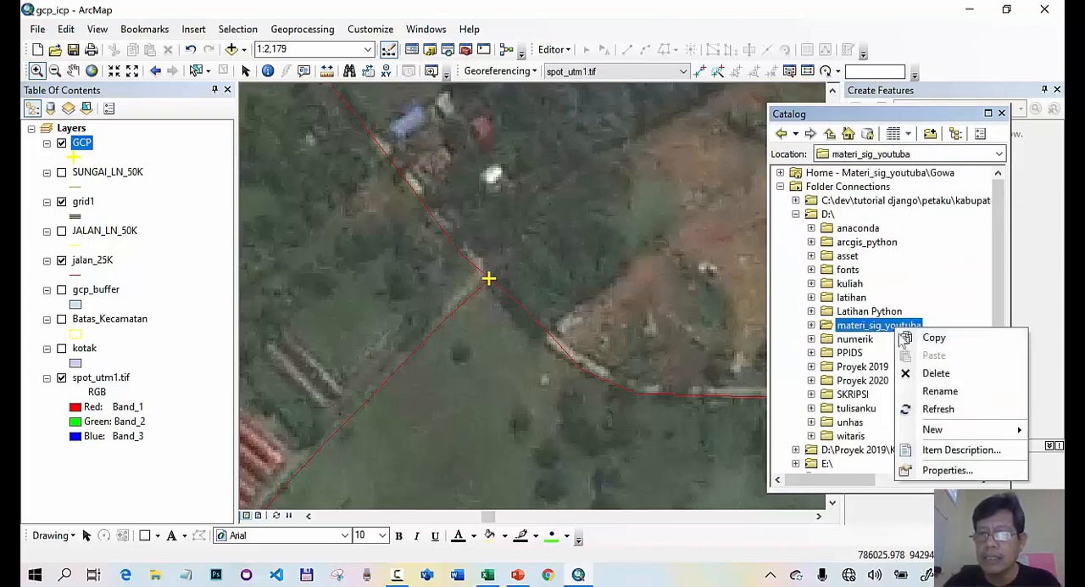
mouse_move(936, 430)
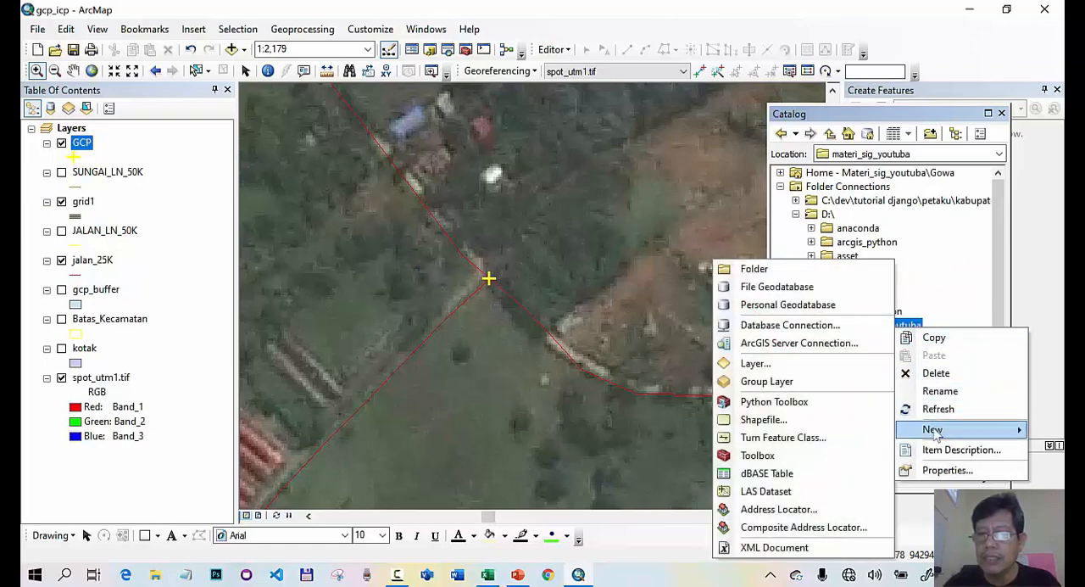
left_click(797, 420)
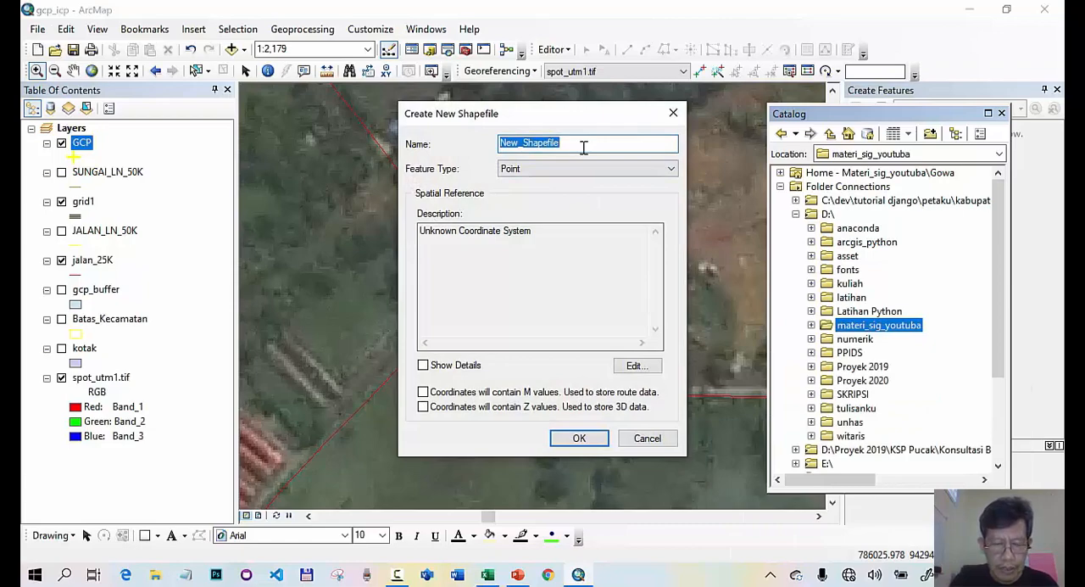
key("BackSpace")
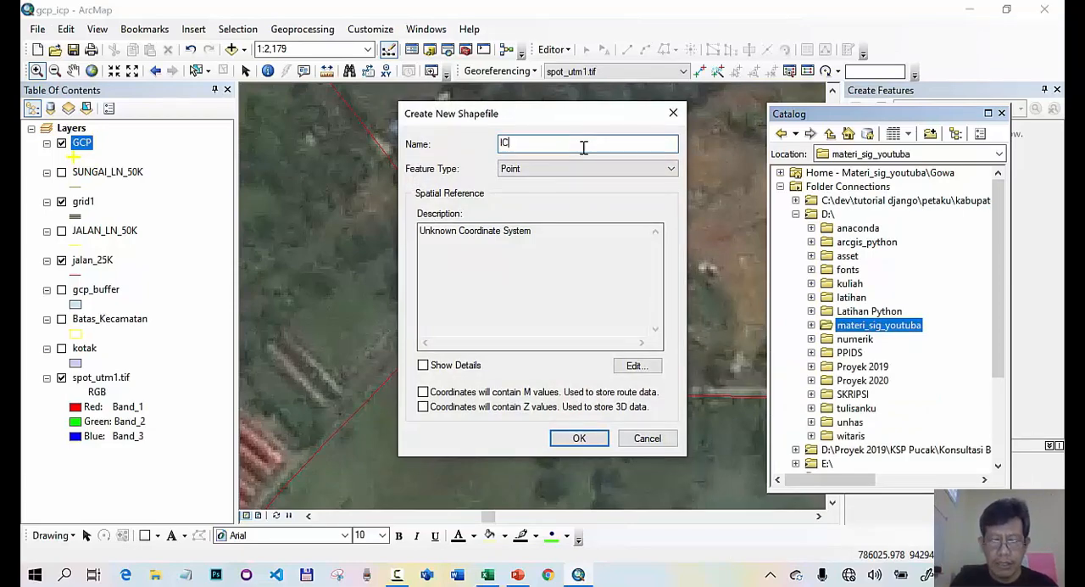
- Assign the WGS 1984 UTM Zone 50S coordinate system to the ICP shapefile and create it
left_click(632, 366)
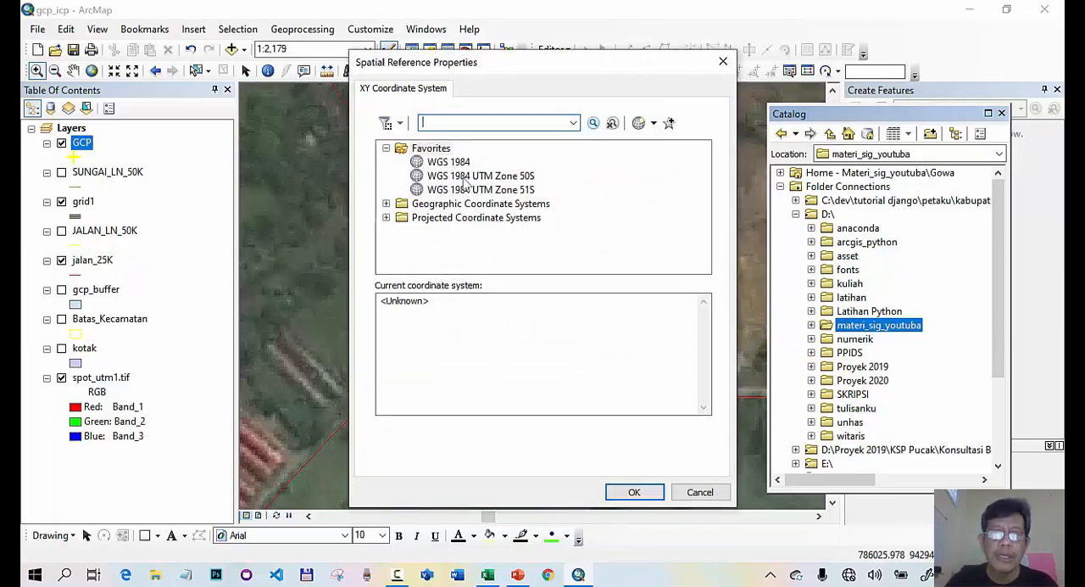
left_click(464, 176)
left_click(632, 491)
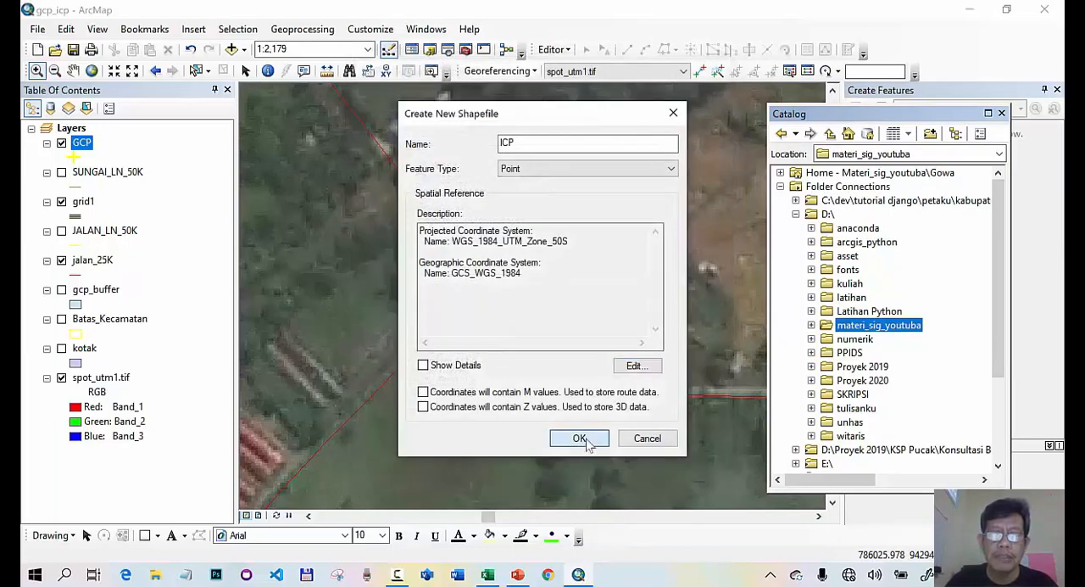
left_click(579, 438)
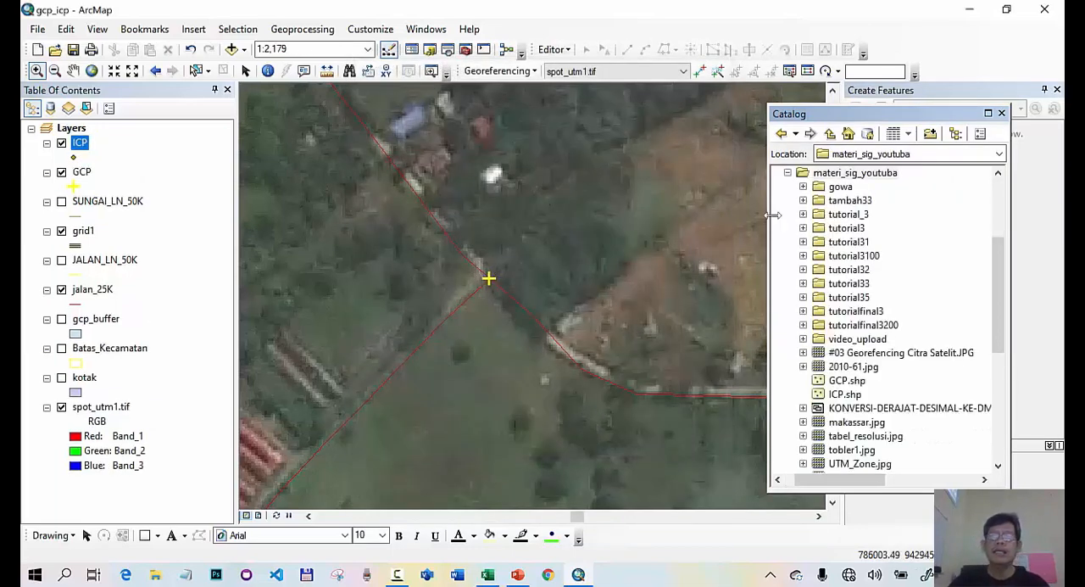
left_click(1001, 113)
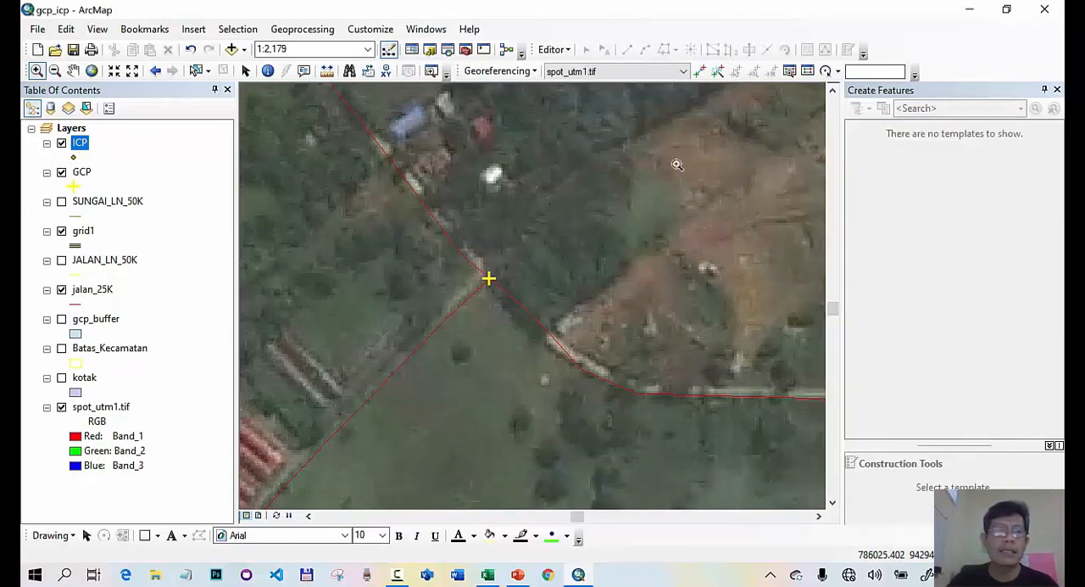
- Start an edit session on the ICP layer, continuing past the spatial reference warnings
right_click(81, 148)
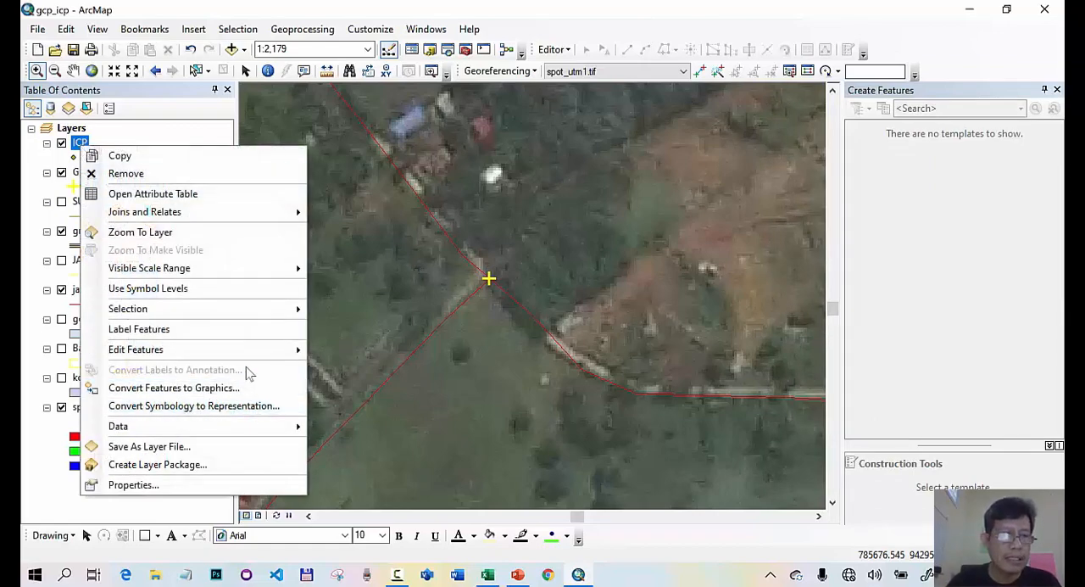
mouse_move(283, 356)
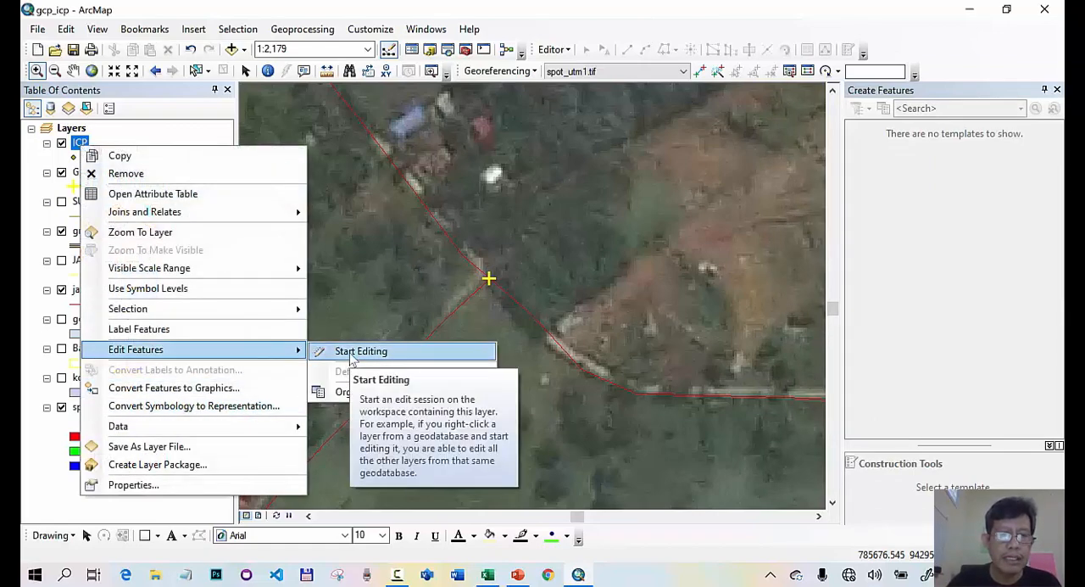
left_click(350, 353)
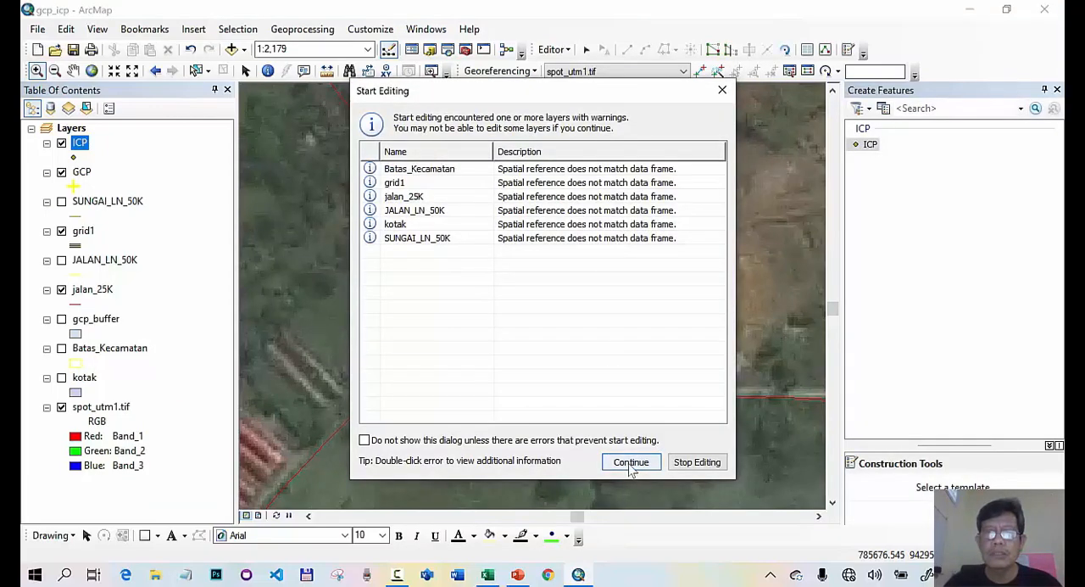
left_click(631, 462)
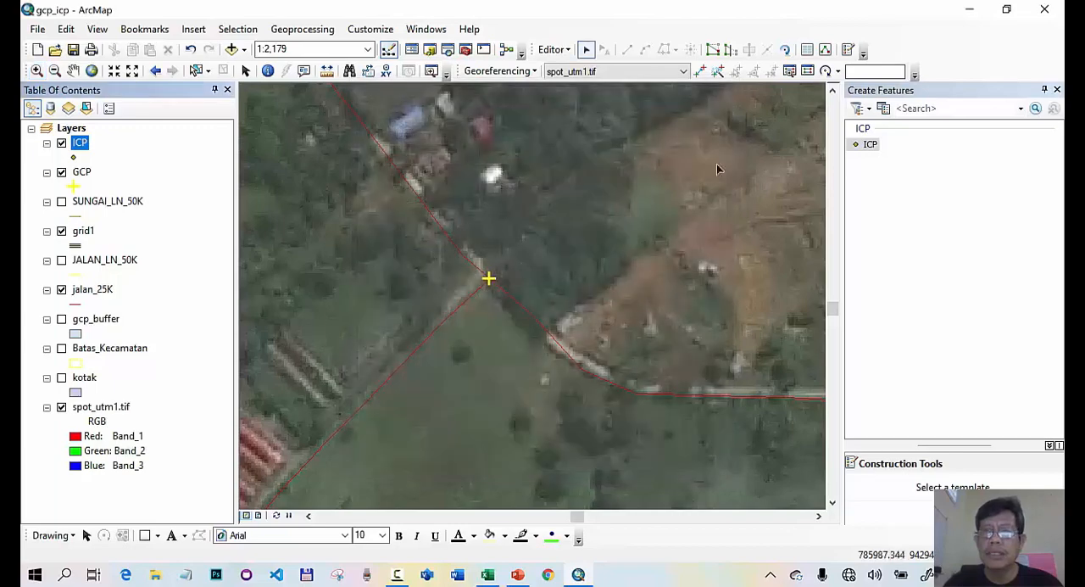
- Place an ICP point on the image's road intersection beside the GCP point in the northwestern grid cell
left_click(849, 51)
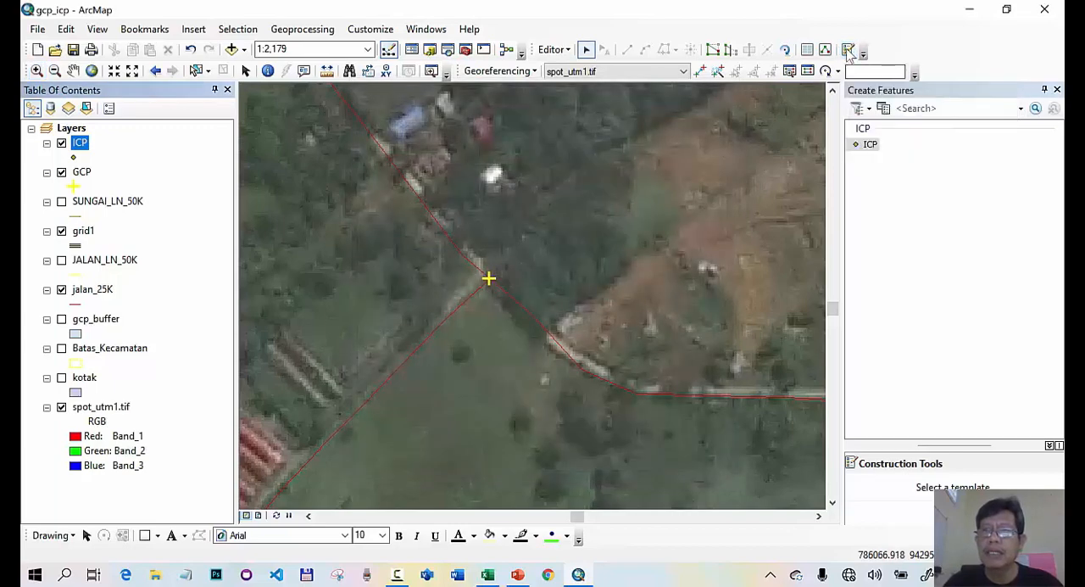
left_click(872, 146)
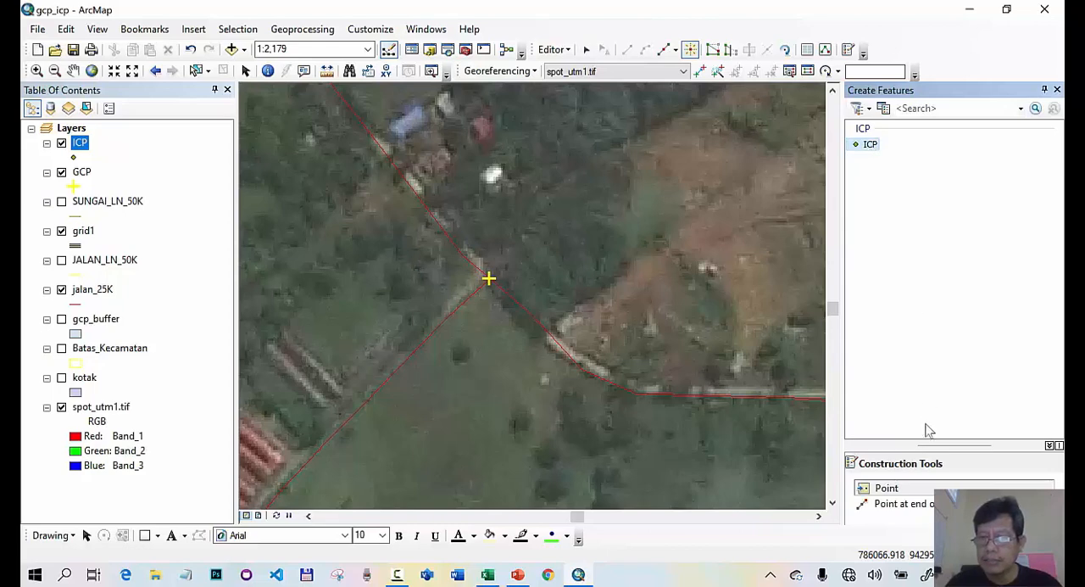
left_click(866, 490)
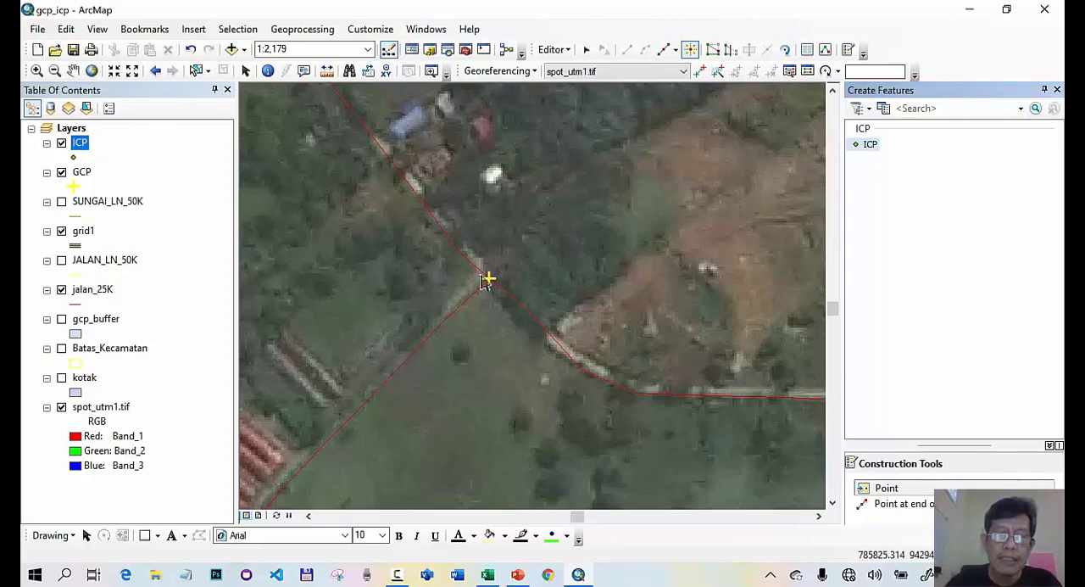
left_click(486, 278)
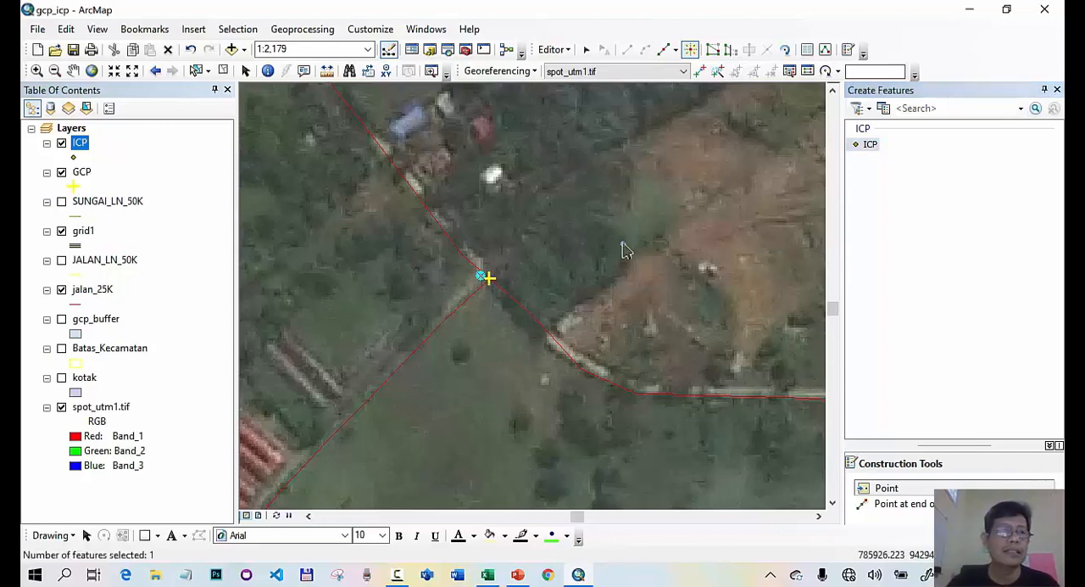
- Place a second ICP point on the image's road intersection beside a GCP point in the northeastern grid cell
right_click(78, 174)
left_click(136, 254)
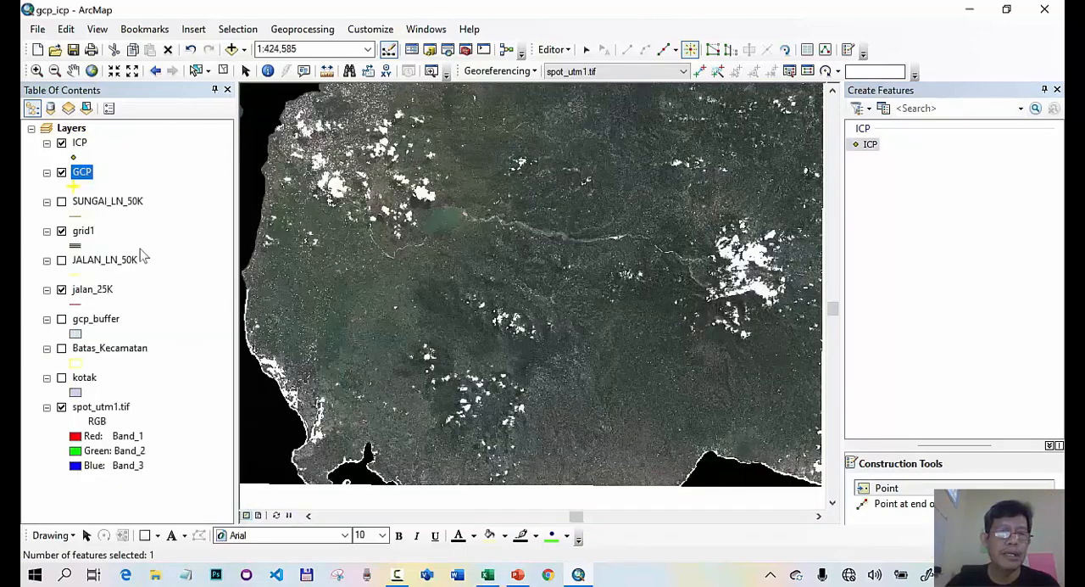
left_click(36, 71)
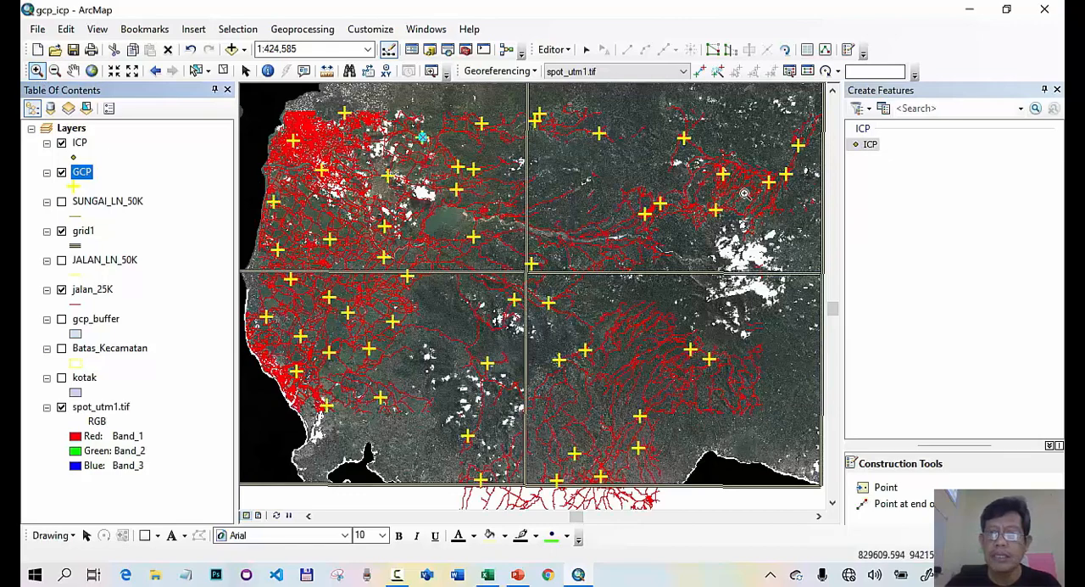
left_click_drag(716, 163, 742, 196)
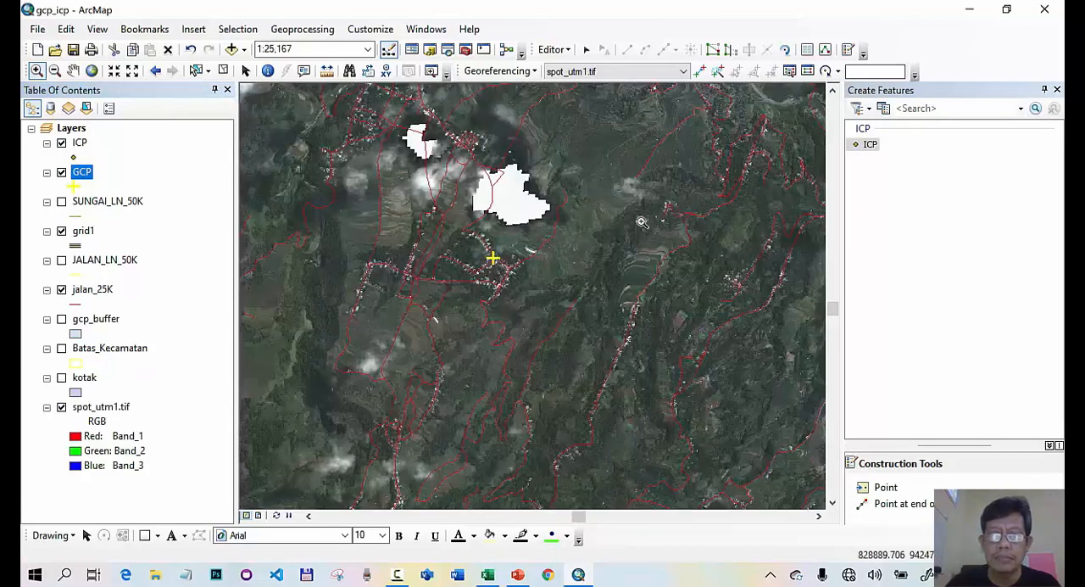
left_click_drag(476, 243, 526, 285)
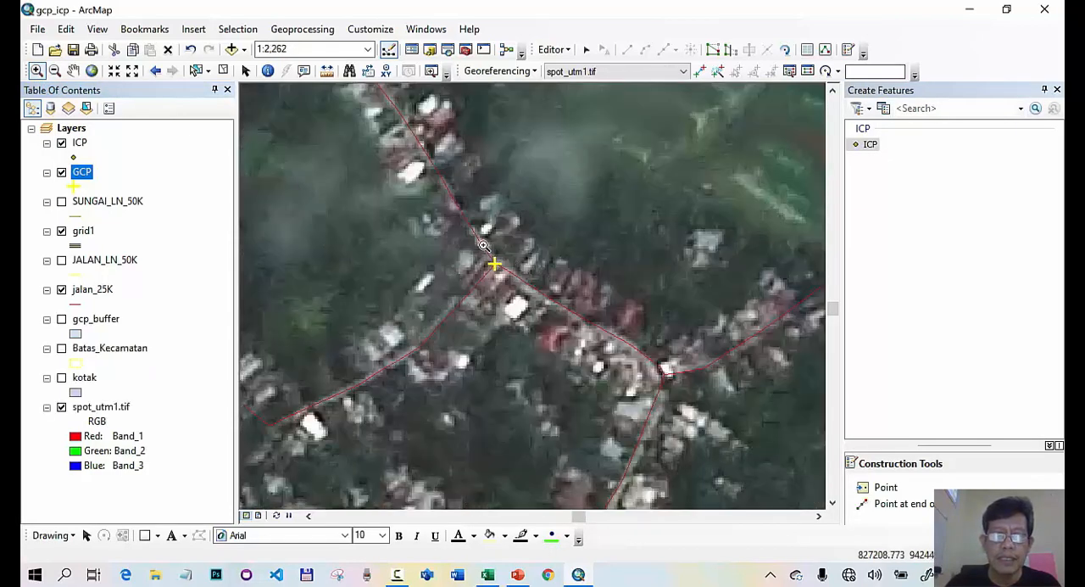
left_click_drag(450, 223, 547, 325)
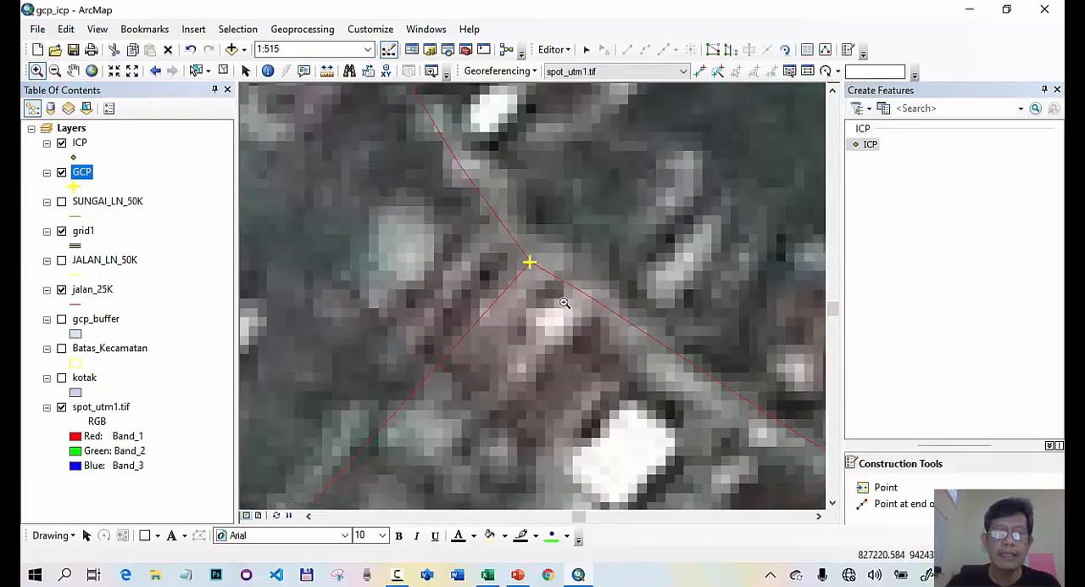
left_click(156, 71)
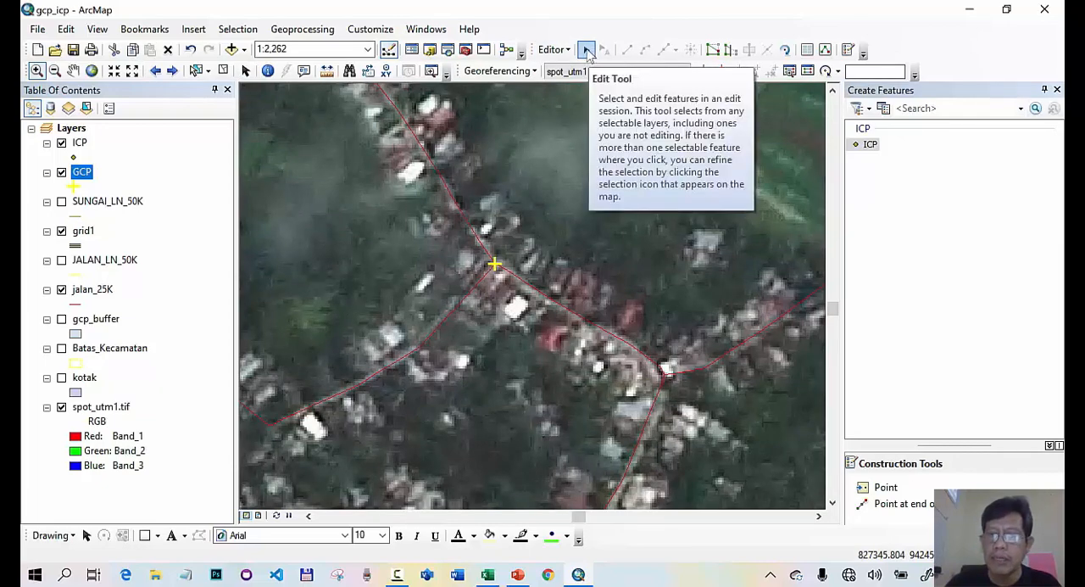
left_click(865, 491)
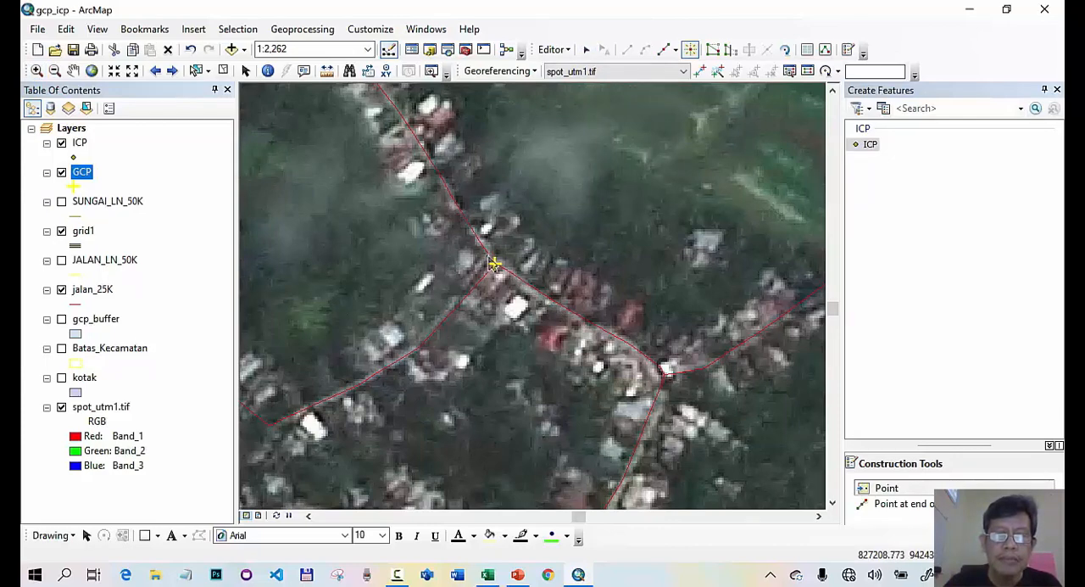
left_click(494, 263)
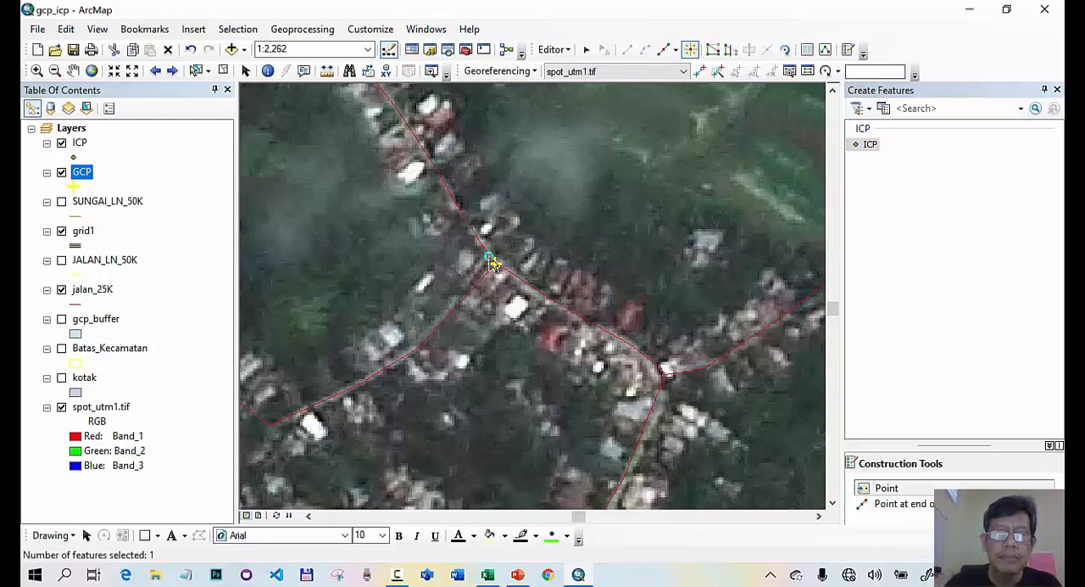
- Review the placed ICP points against the full extent of the GCP layer and save the edits
right_click(80, 144)
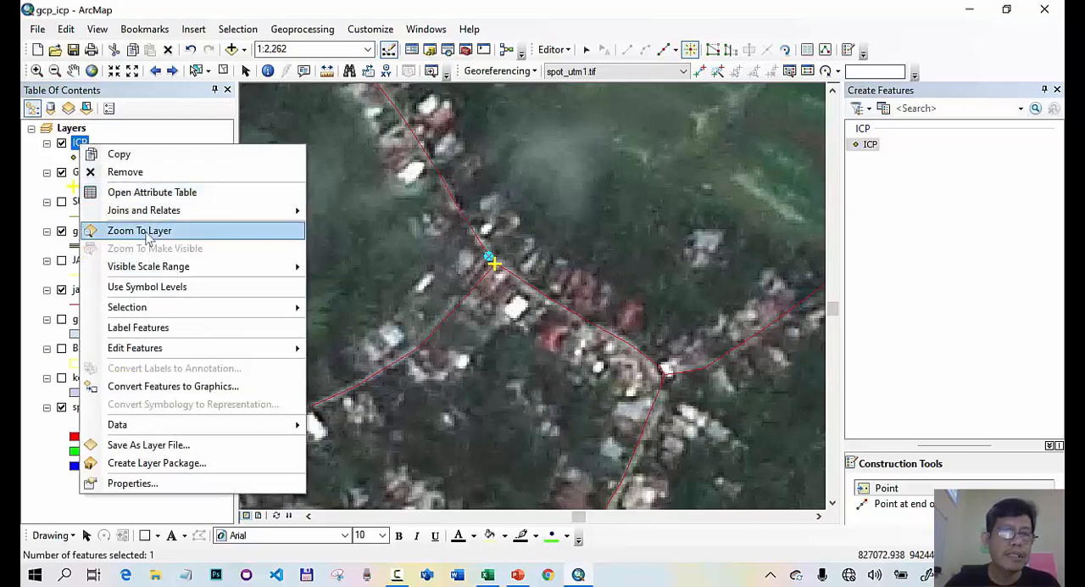
left_click(139, 231)
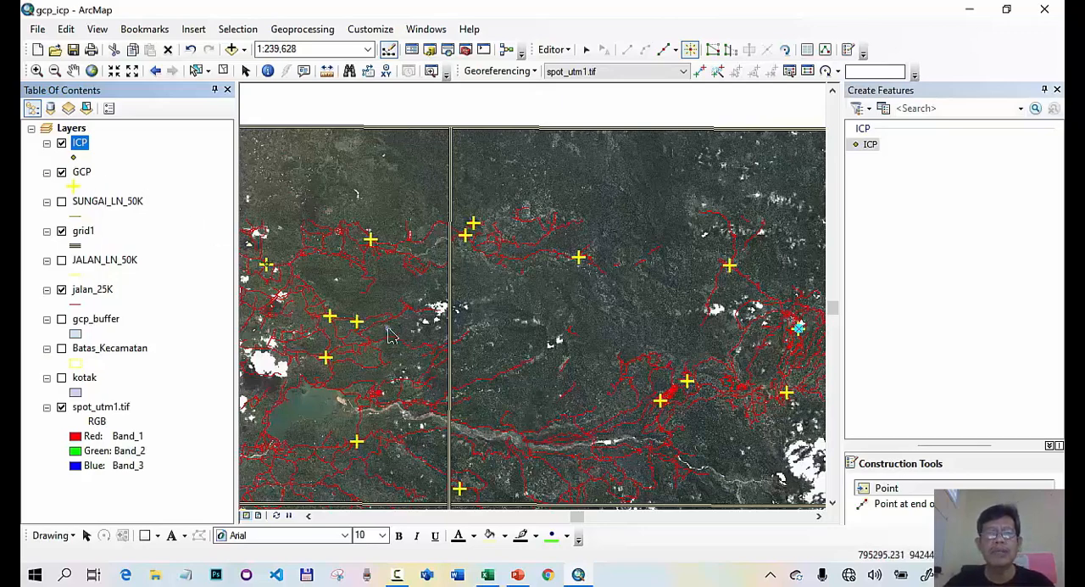
right_click(83, 173)
left_click(161, 261)
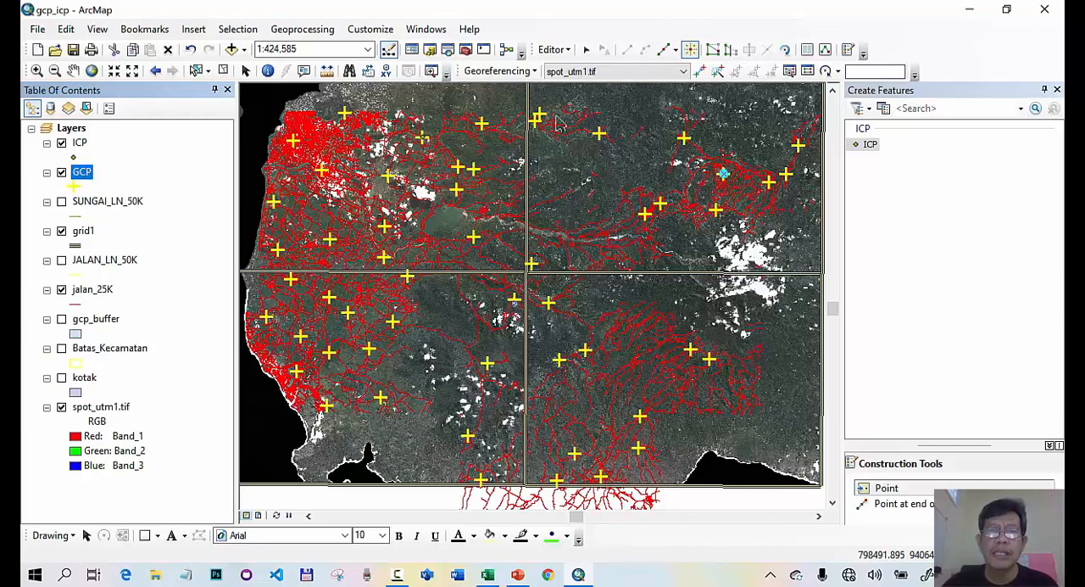
left_click(564, 53)
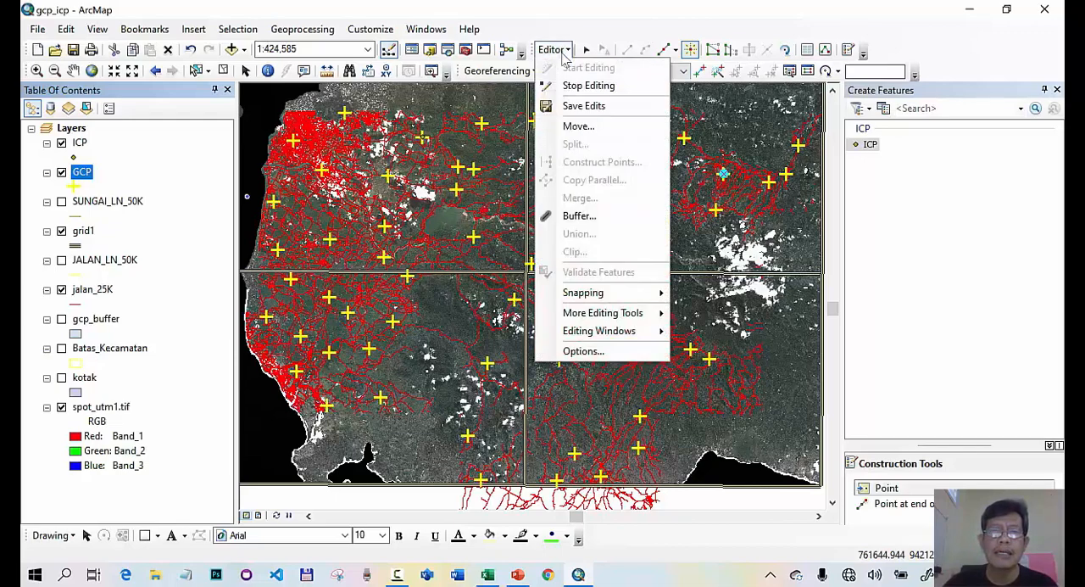
left_click(575, 107)
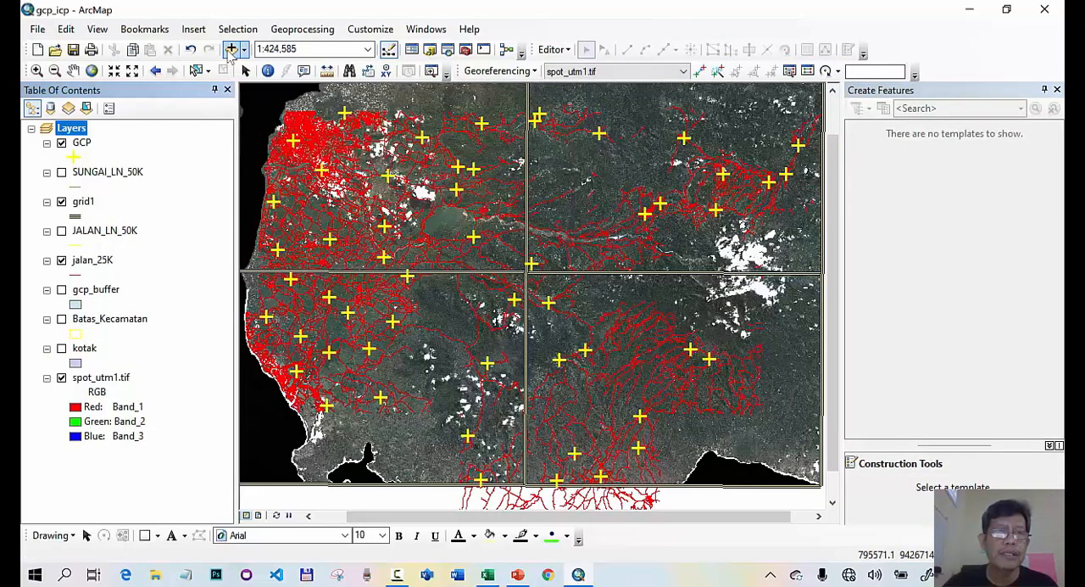
- Add the existing ICP.shp shapefile from the Gowa folder to the map
left_click(230, 51)
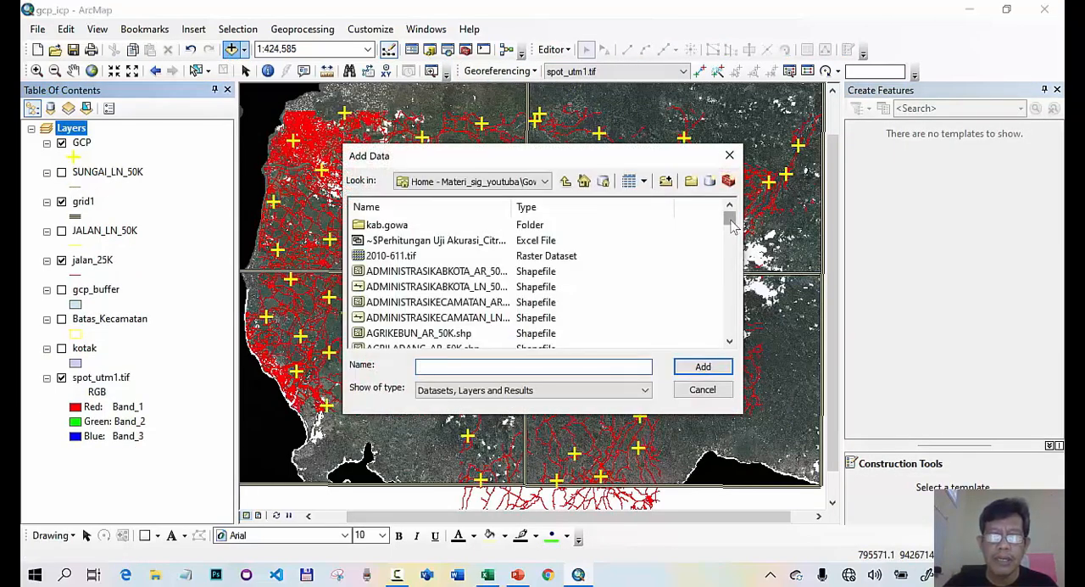
left_click_drag(733, 224, 735, 260)
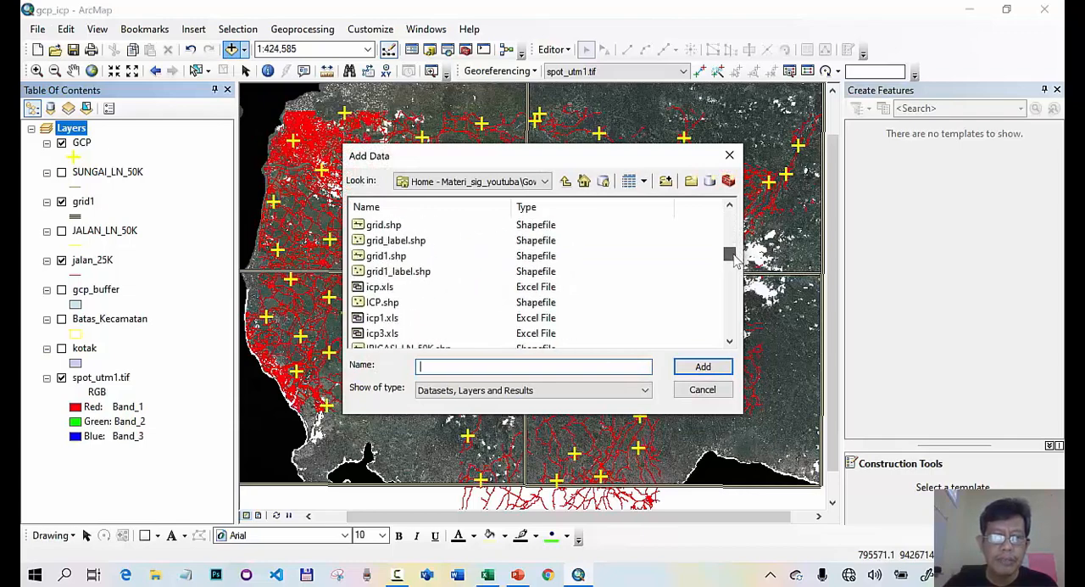
left_click(396, 303)
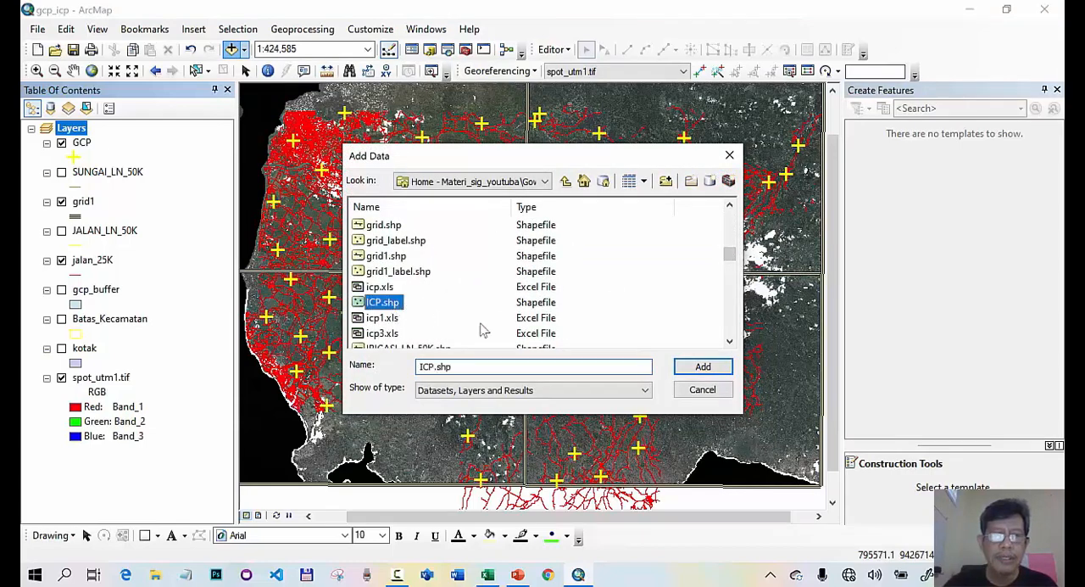
left_click(691, 374)
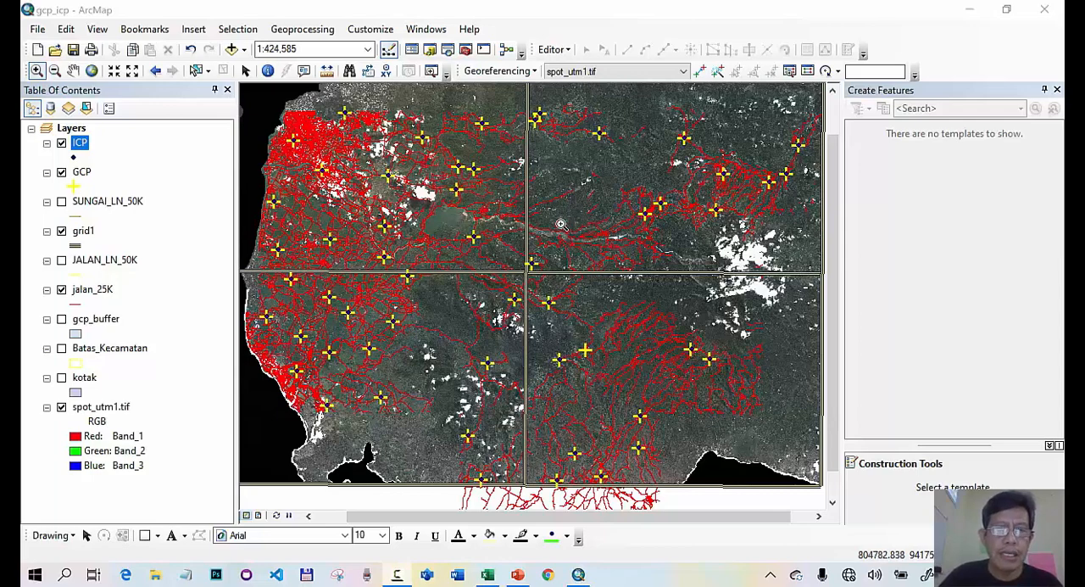
- Calculate the Id field in the GCP layer's attribute table as [FID]+1 and check the numbering down to the last record
left_click(80, 177)
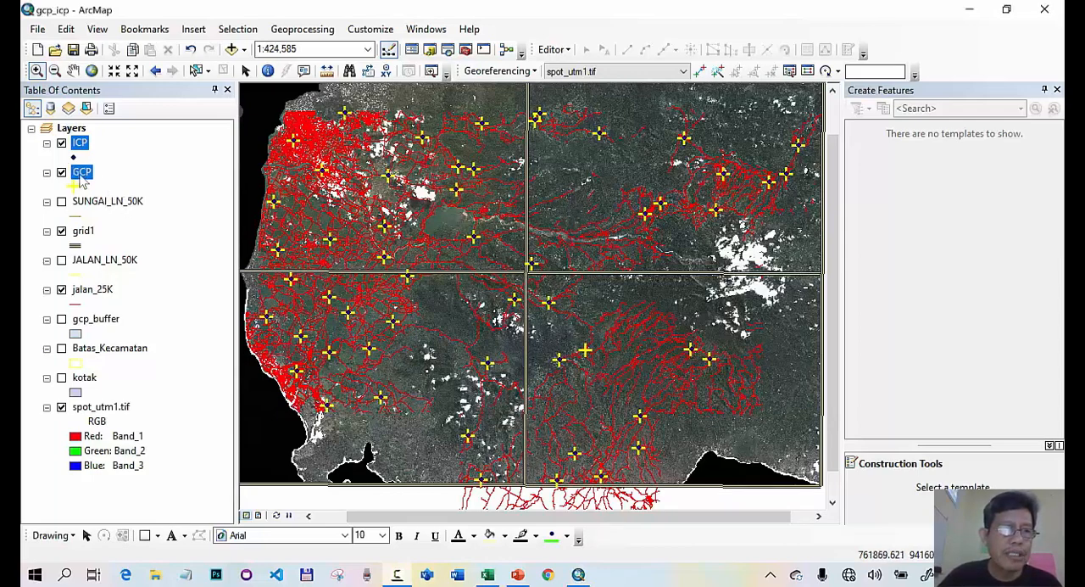
left_click(81, 146)
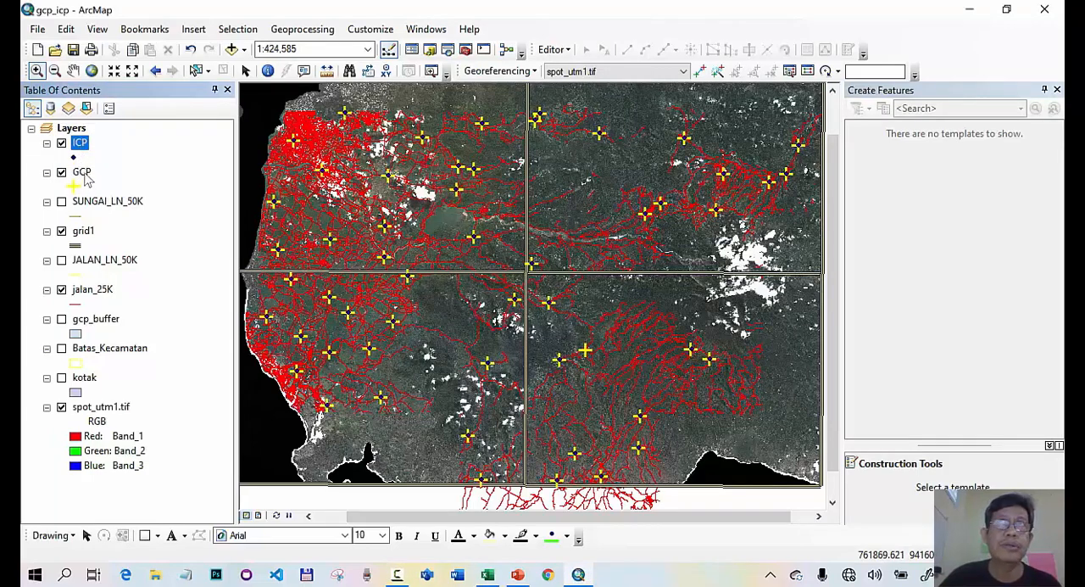
left_click(84, 175)
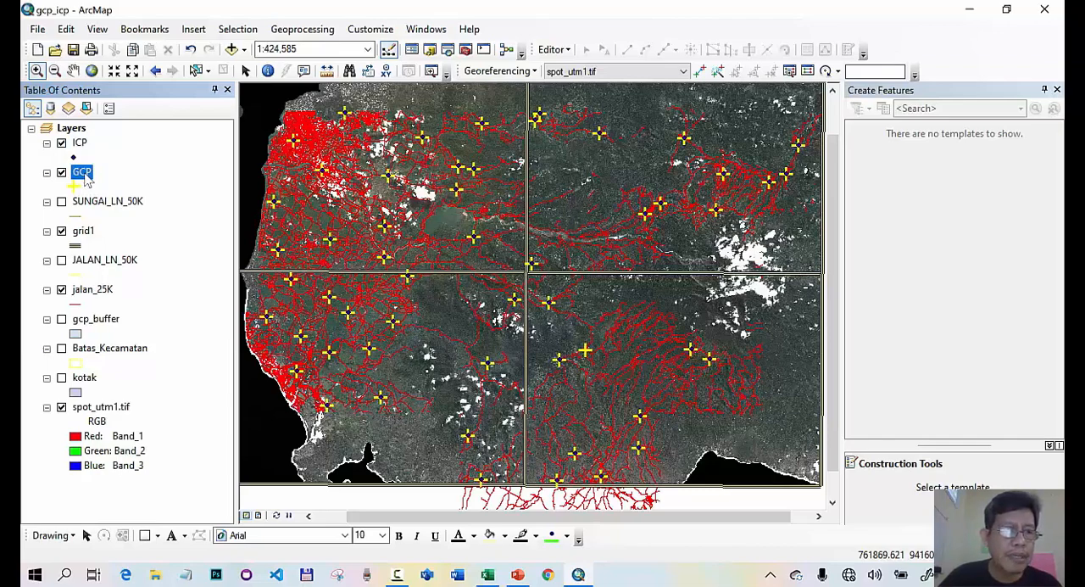
right_click(84, 176)
left_click(186, 221)
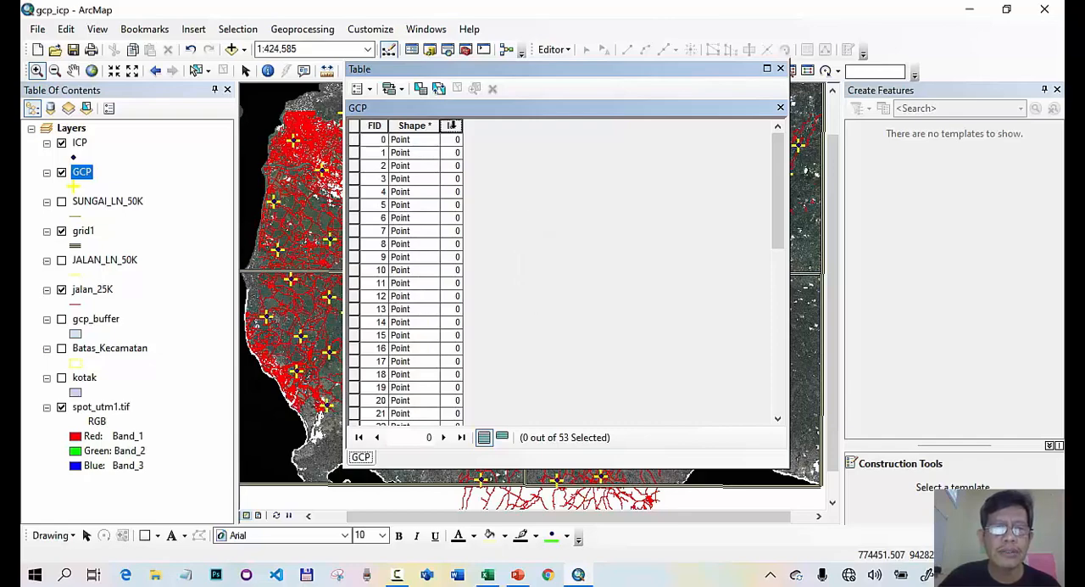
right_click(452, 125)
left_click(532, 231)
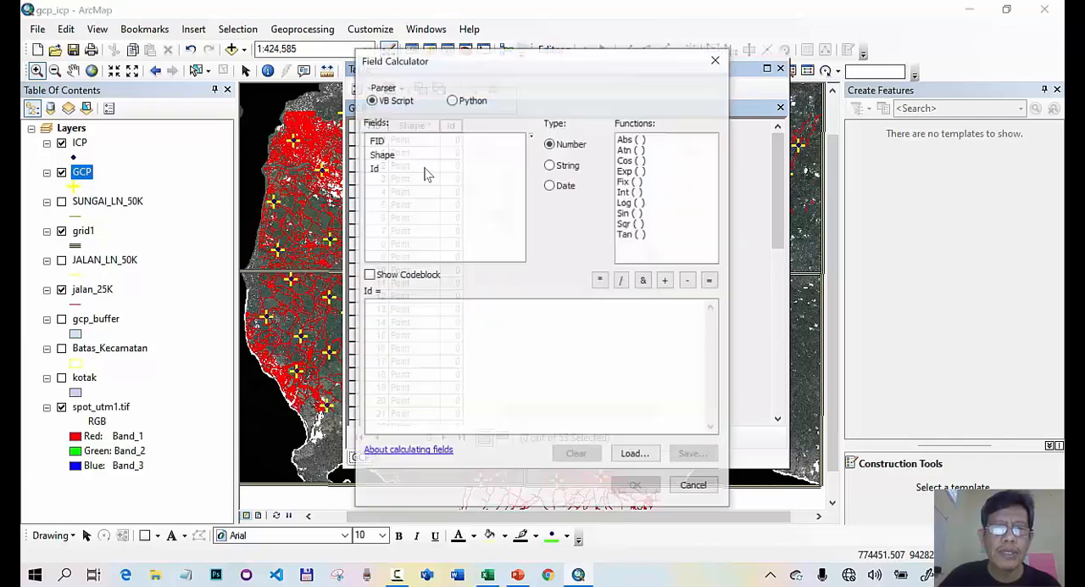
double_click(377, 142)
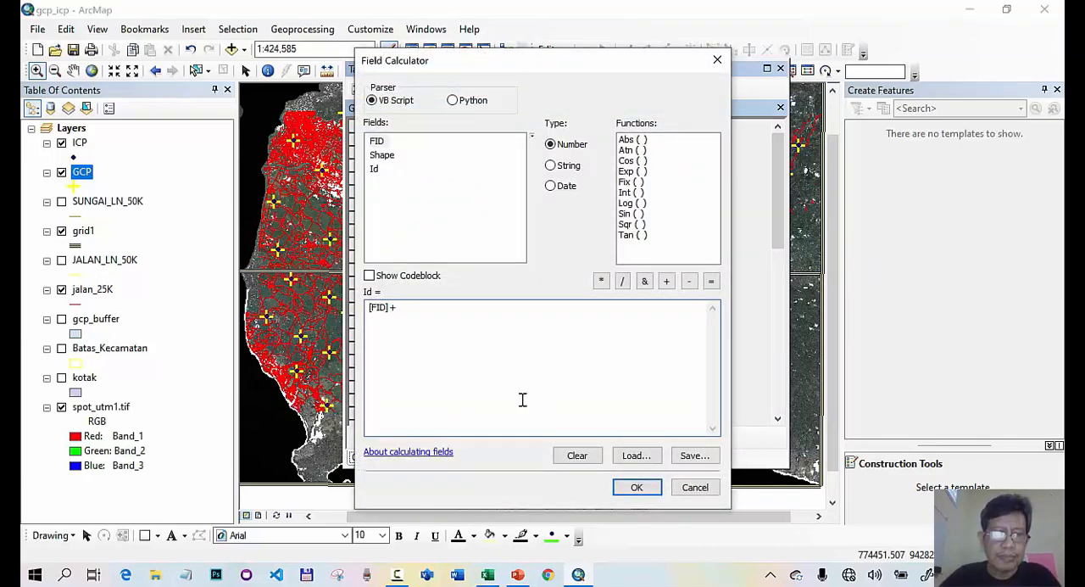
type("1")
left_click(637, 486)
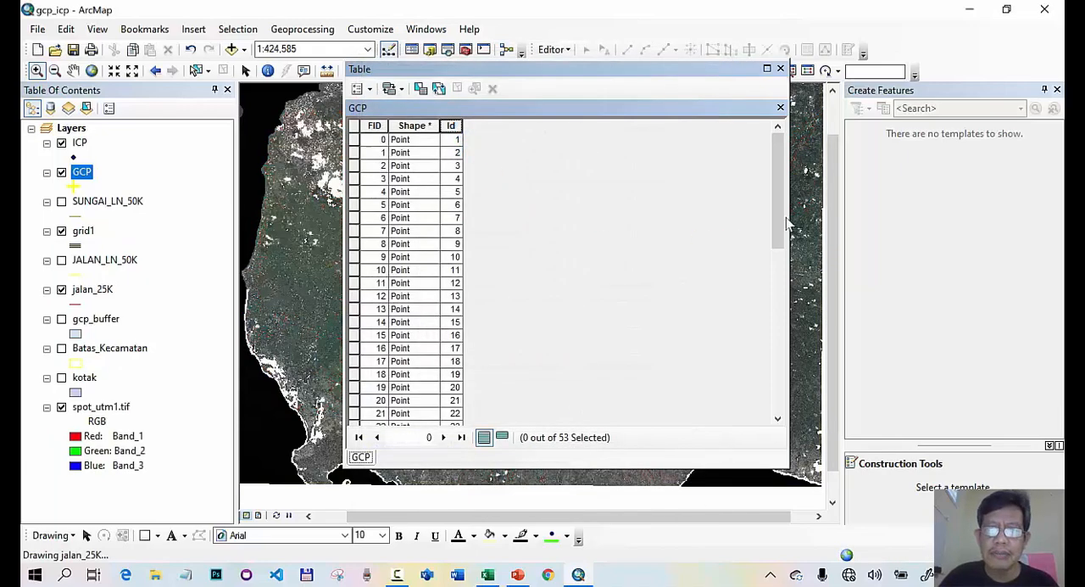
left_click_drag(780, 223, 781, 386)
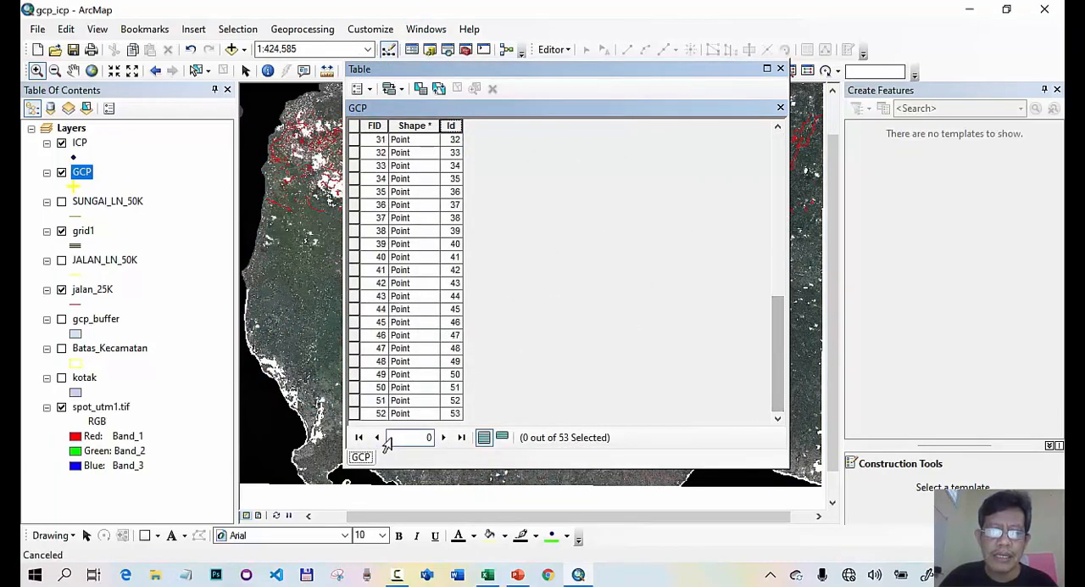
left_click(780, 68)
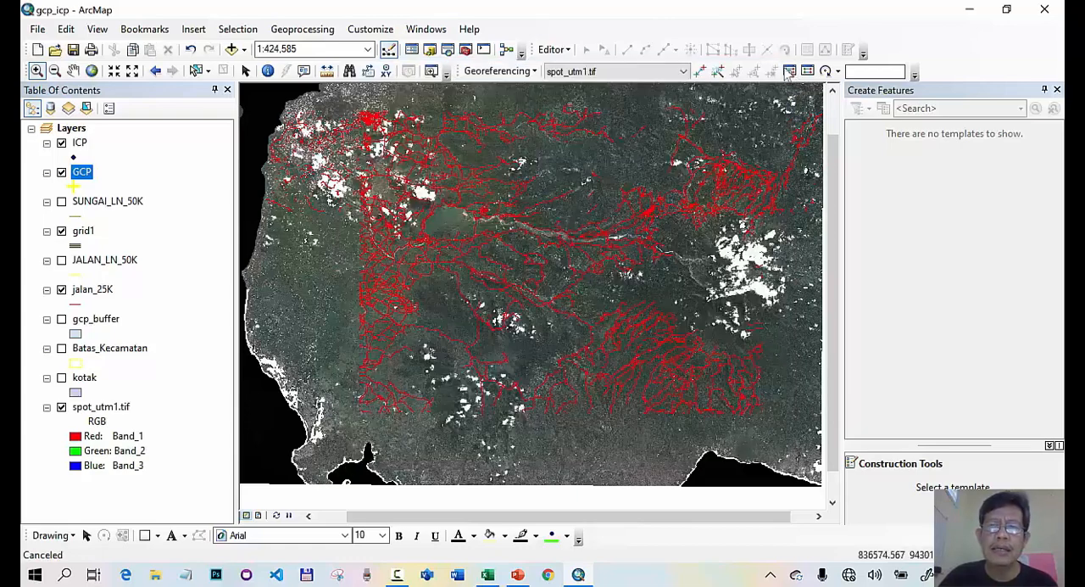
- Calculate the Id field in the ICP layer's attribute table as [FID]+1
left_click(80, 145)
right_click(80, 145)
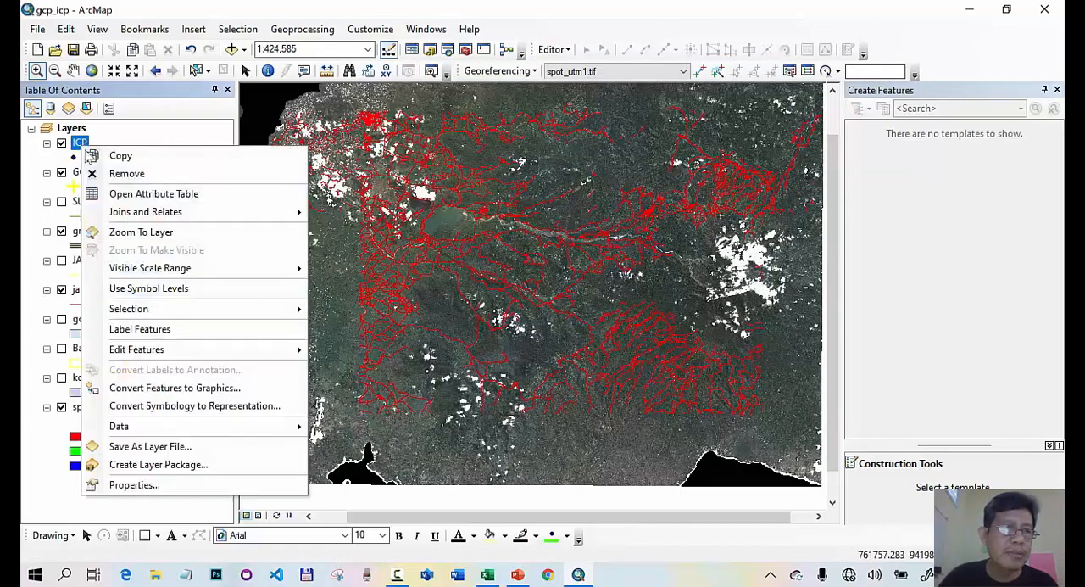
left_click(137, 194)
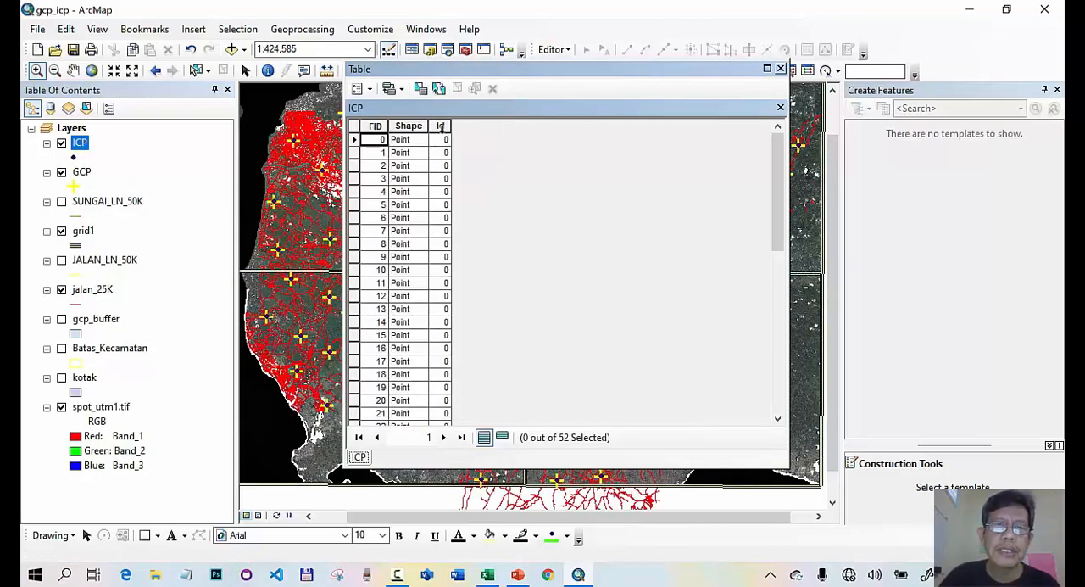
right_click(440, 126)
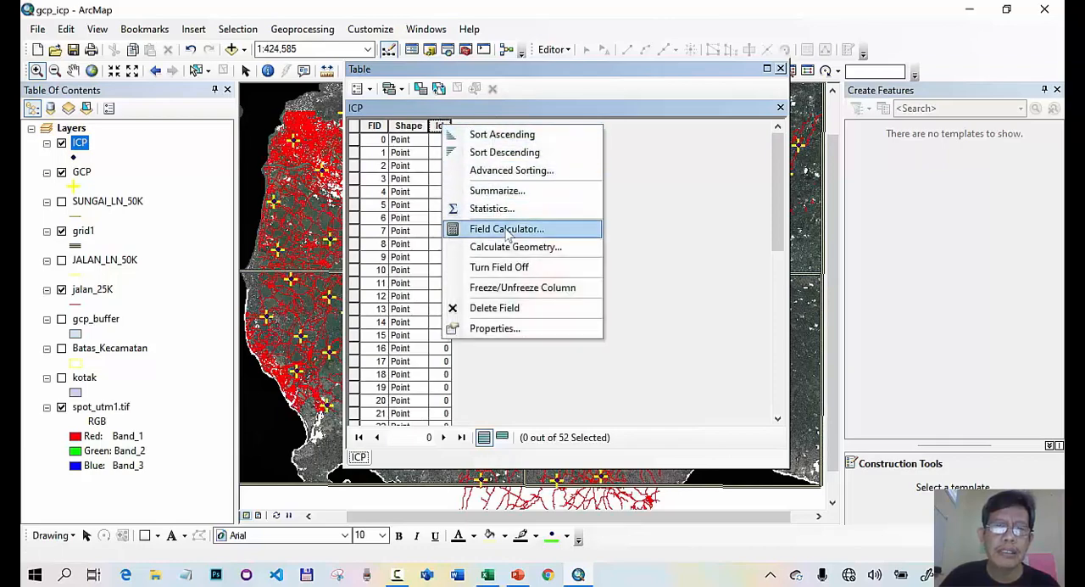
left_click(509, 228)
double_click(377, 141)
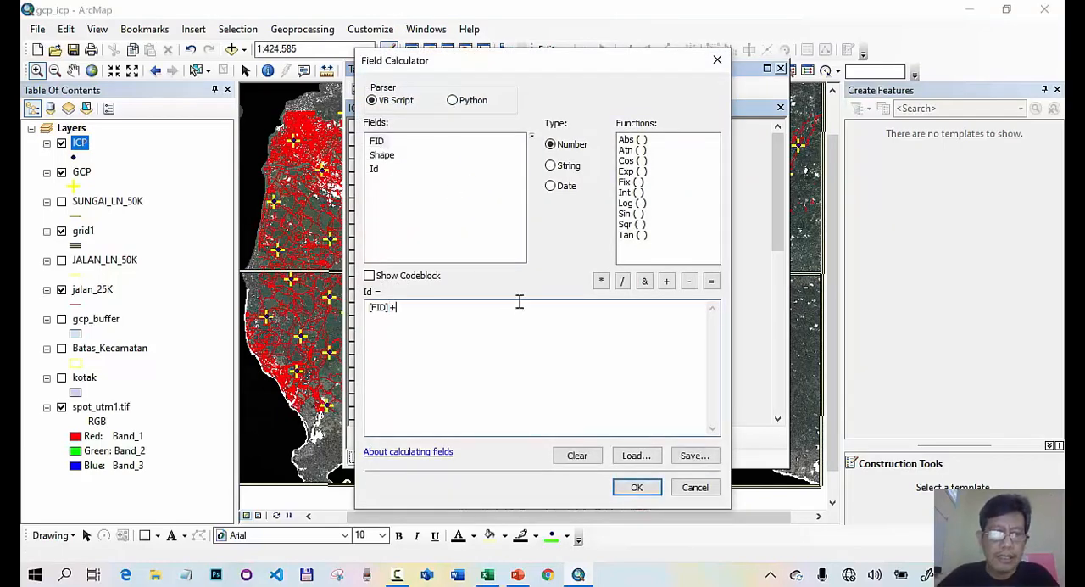
left_click(642, 487)
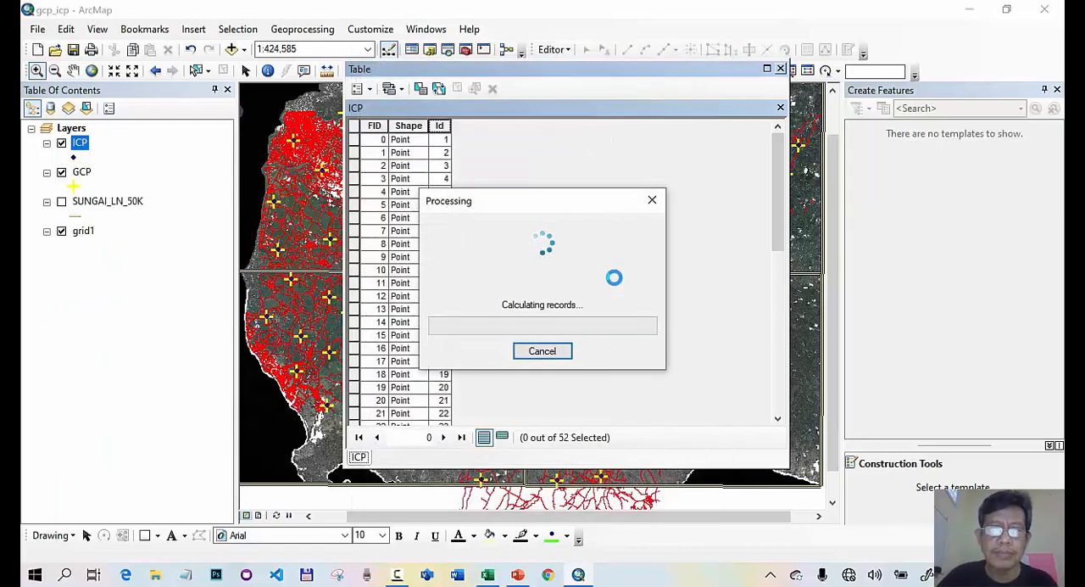
left_click(781, 69)
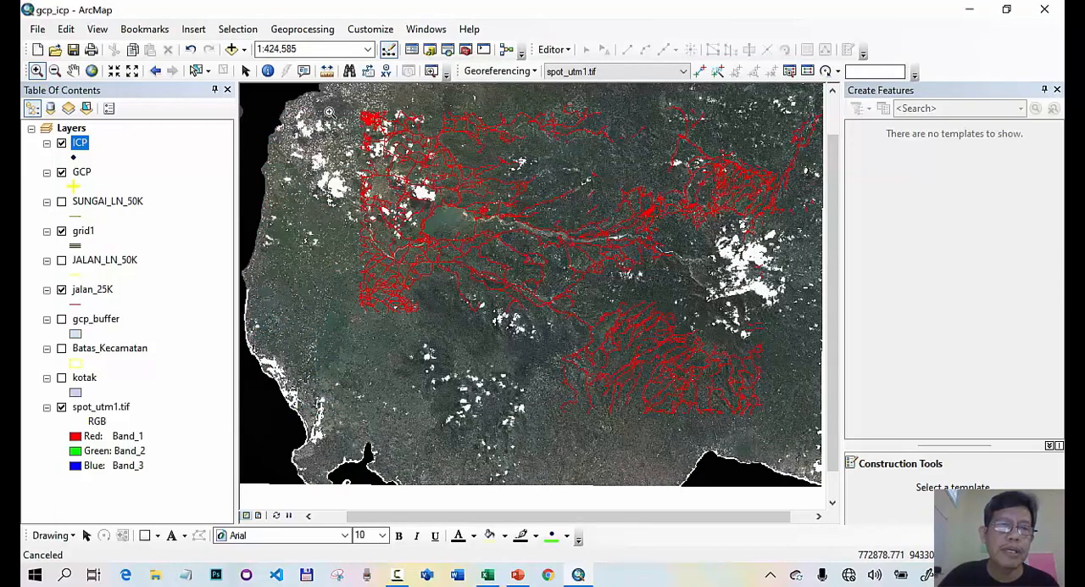
- Identify a GCP point and its neighbouring ICP point at a northern road intersection to compare their Id values
left_click_drag(344, 107, 416, 185)
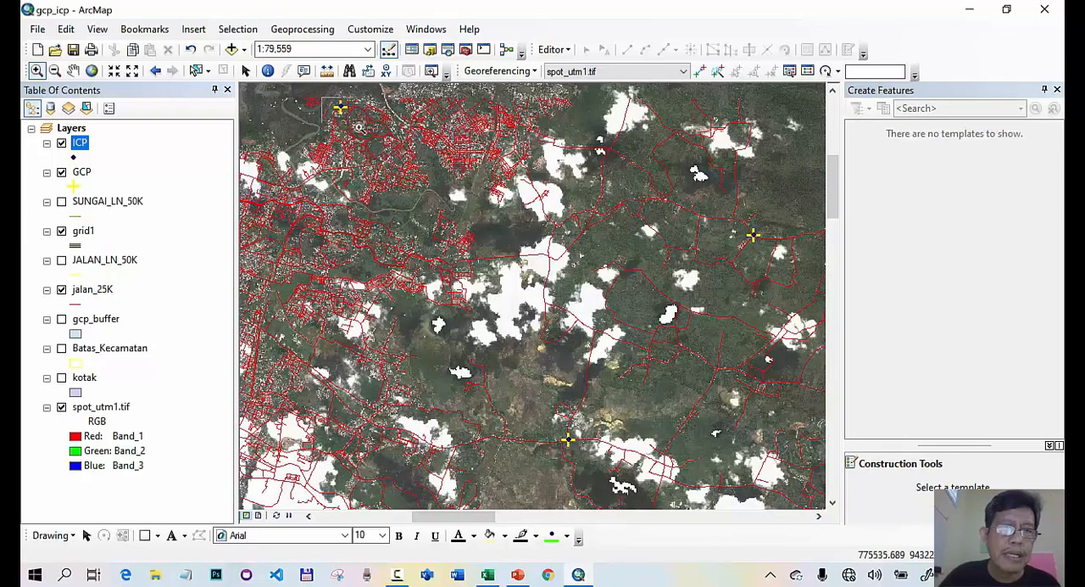
left_click_drag(359, 125, 318, 99)
left_click_drag(506, 193, 576, 246)
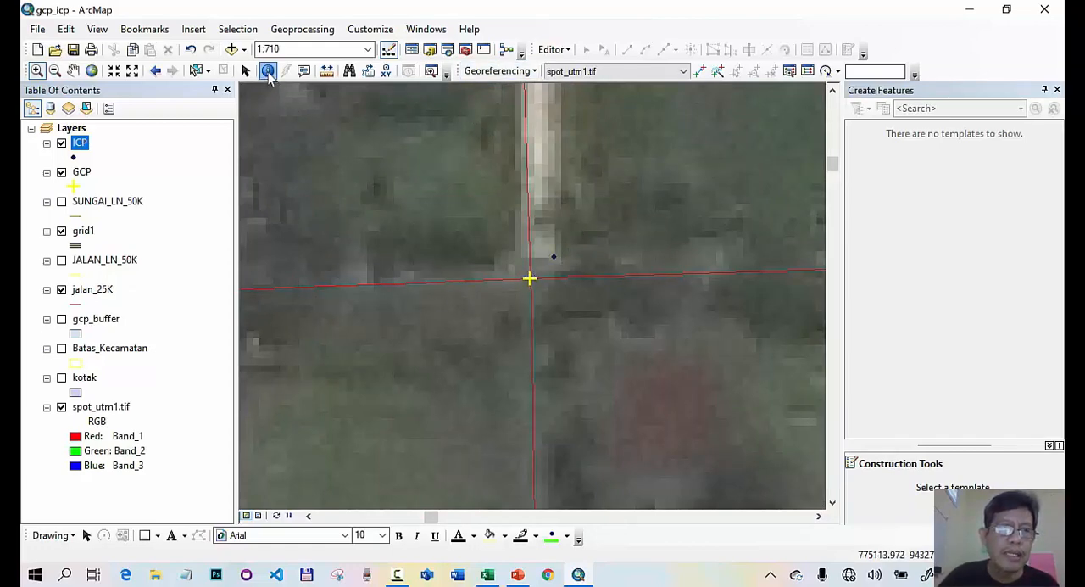
left_click(268, 71)
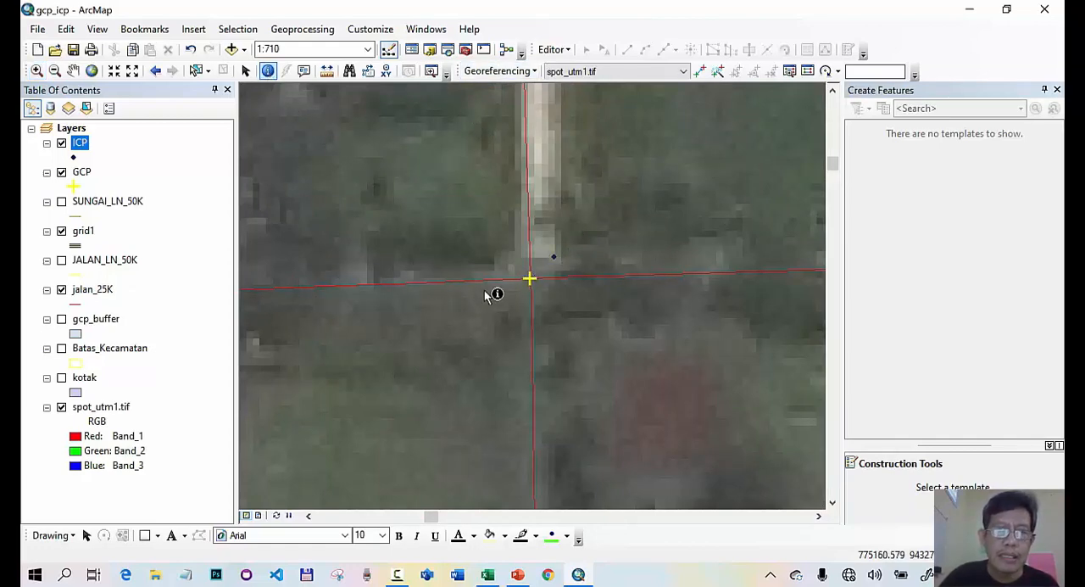
left_click(529, 281)
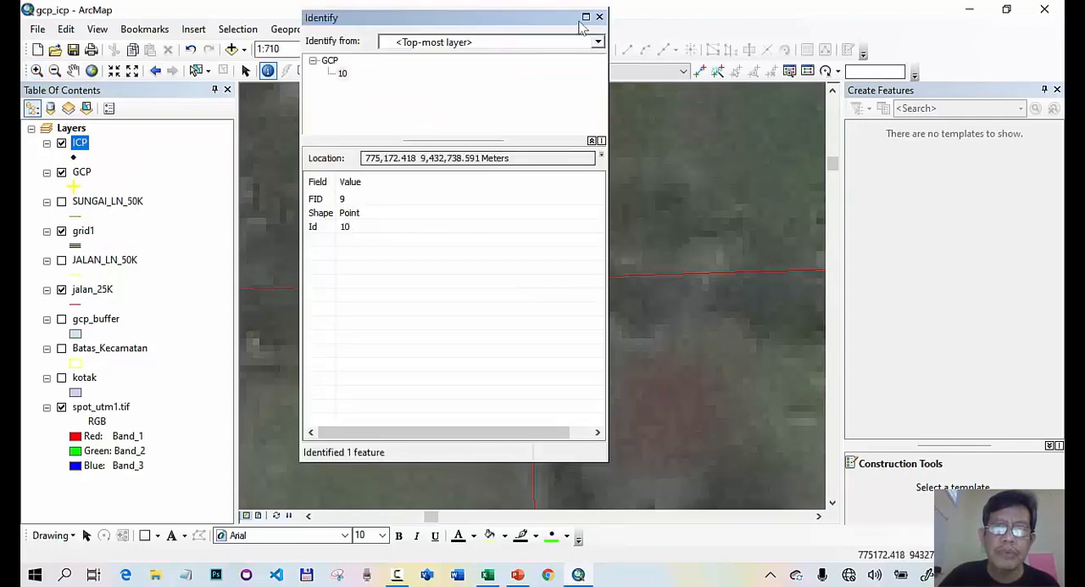
left_click(599, 18)
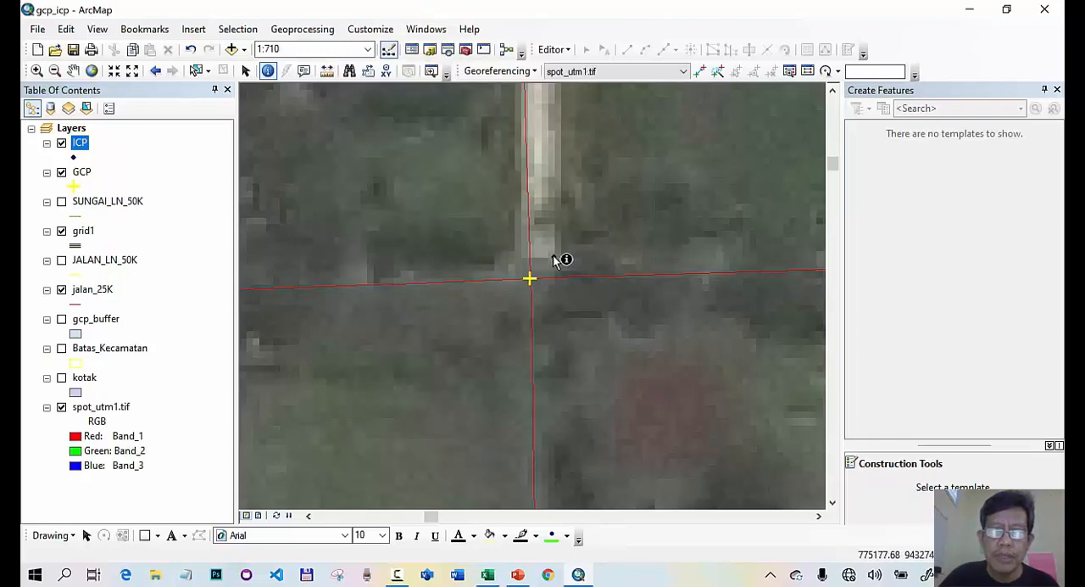
left_click(551, 254)
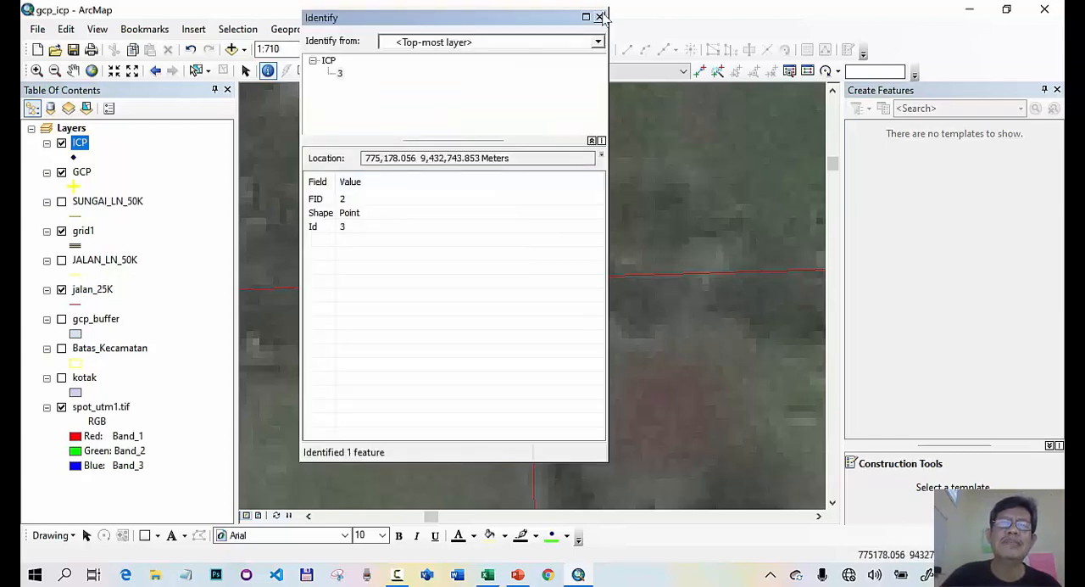
left_click(598, 17)
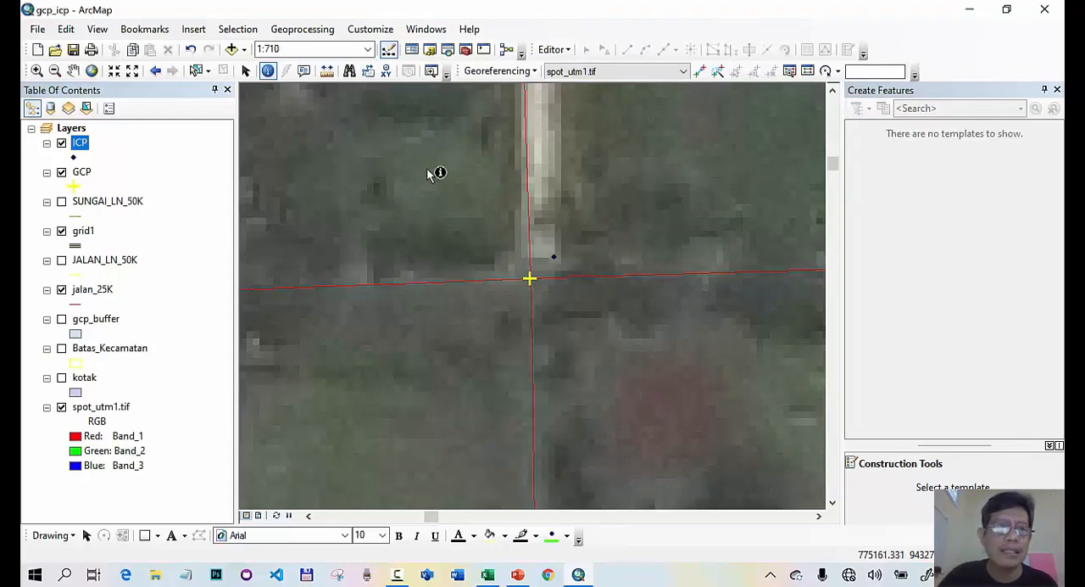
- Return to the full extent of the GCP layer and start the Buffer geoprocessing tool with GCP as the input features
left_click(82, 173, "ctrl")
left_click(82, 172)
right_click(82, 172)
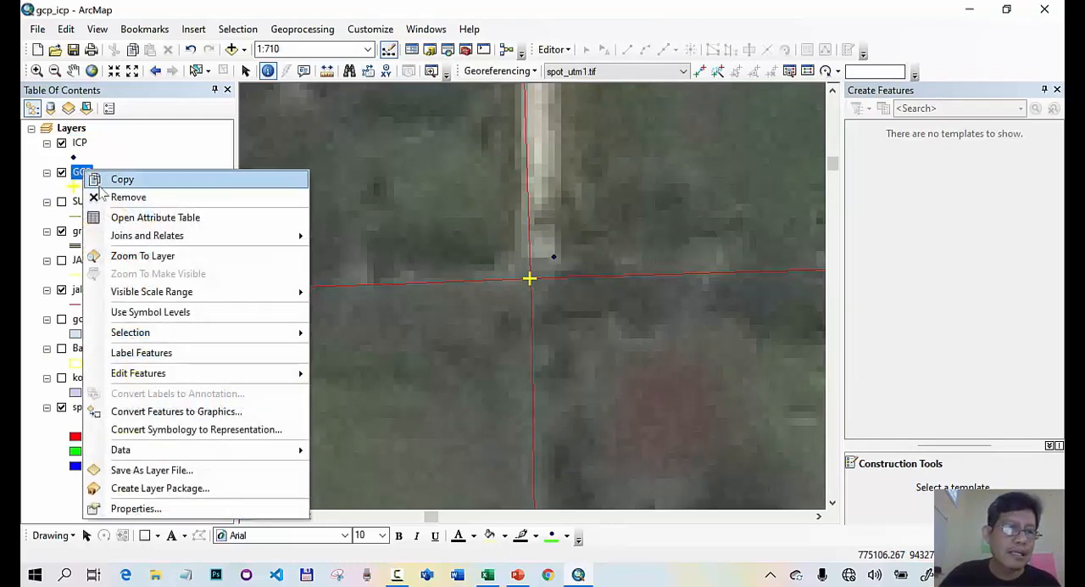
left_click(168, 251)
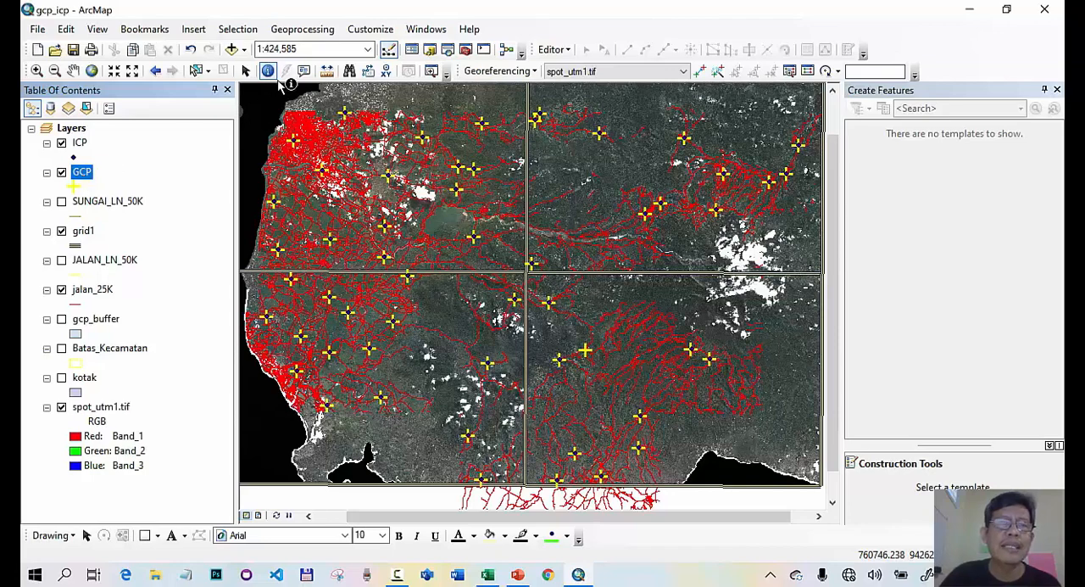
left_click(307, 31)
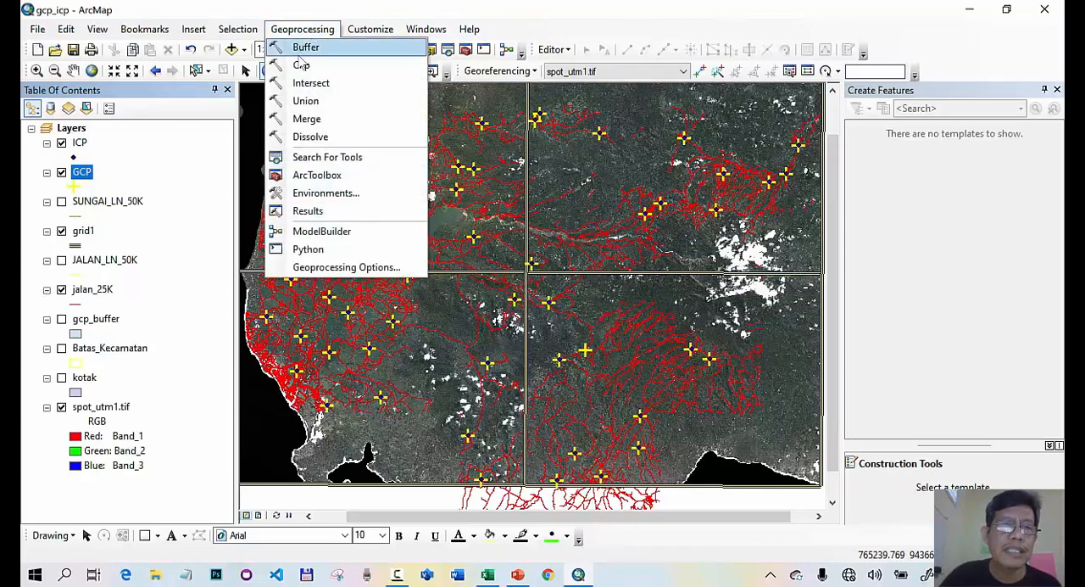
left_click(304, 48)
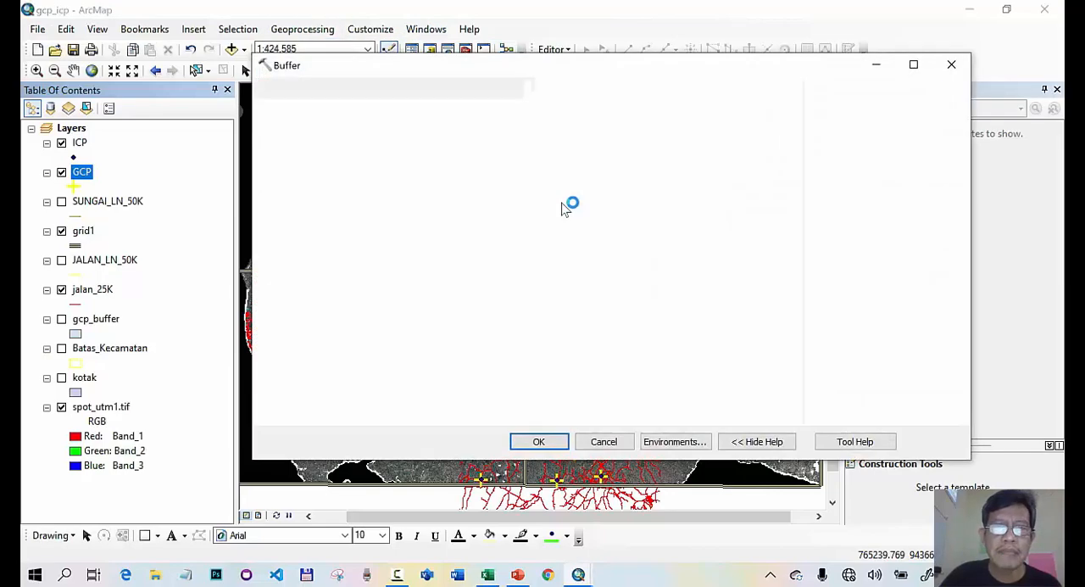
left_click(743, 113)
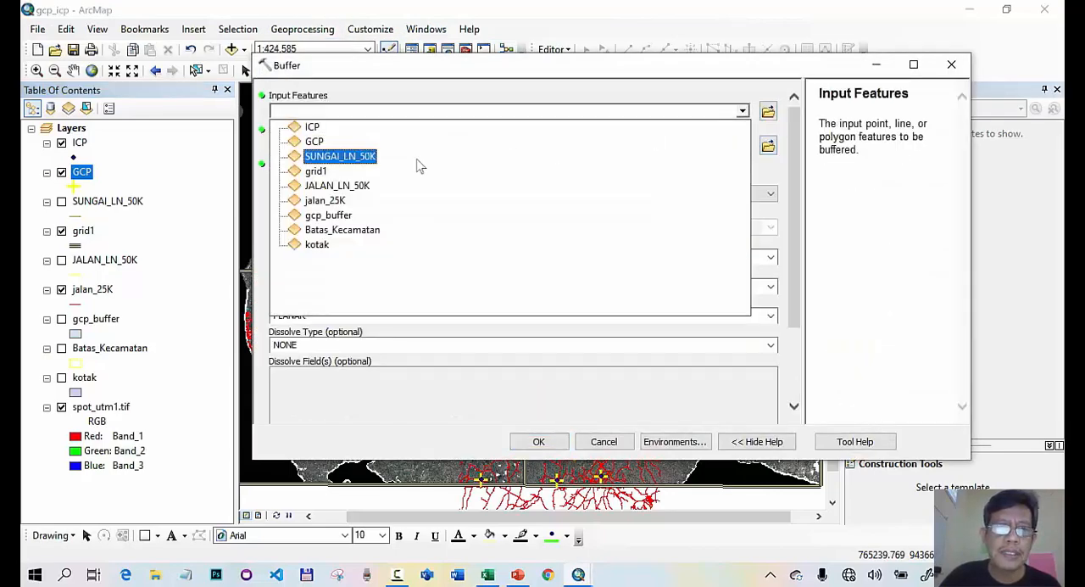
left_click(312, 142)
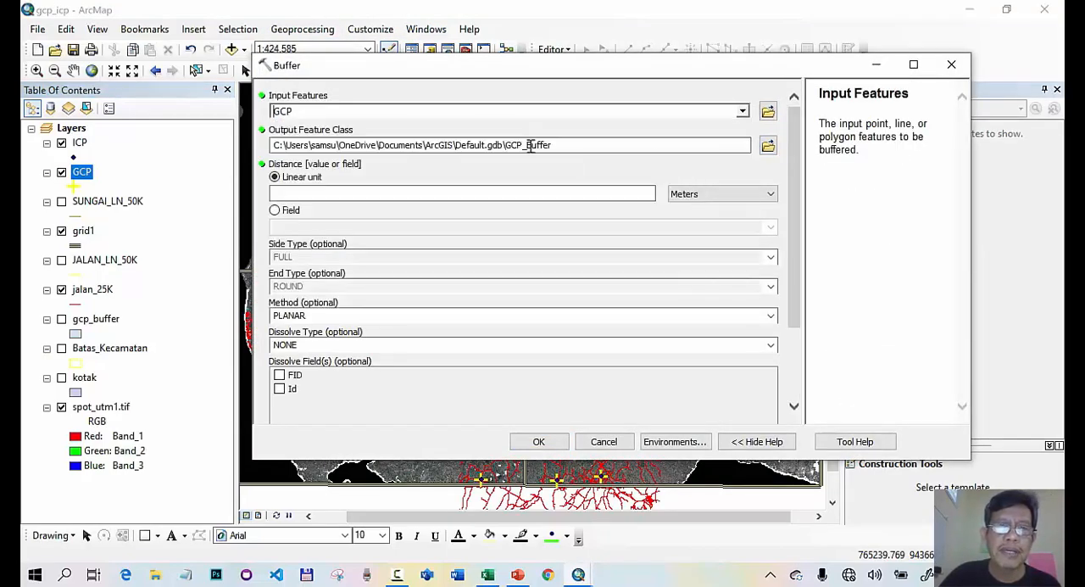
- Set the buffer output to gcp_buf.shp in the gowa folder with a linear distance of 100 meters, and run the tool
left_click(768, 148)
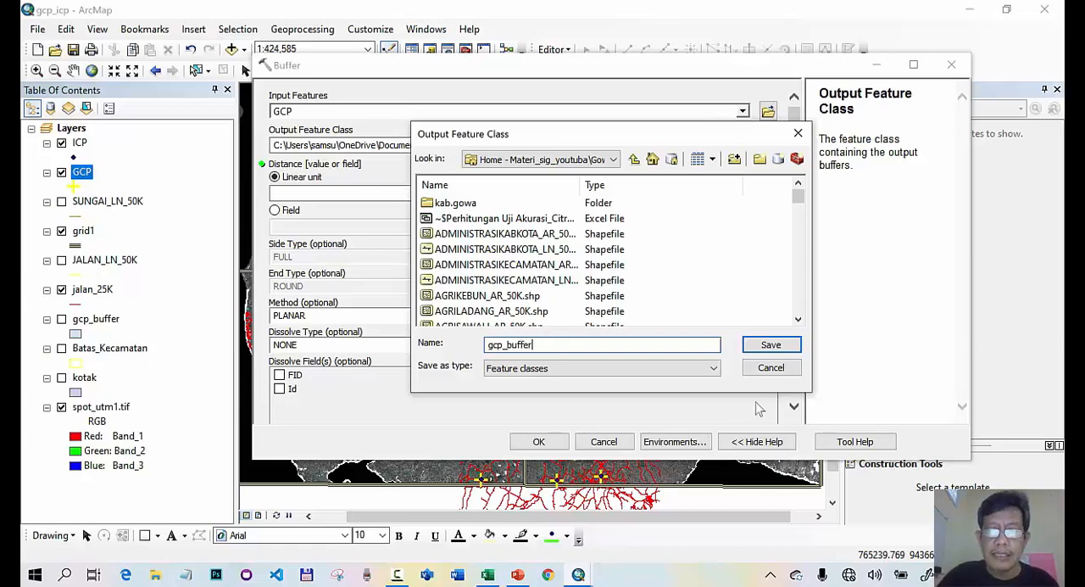
left_click(757, 352)
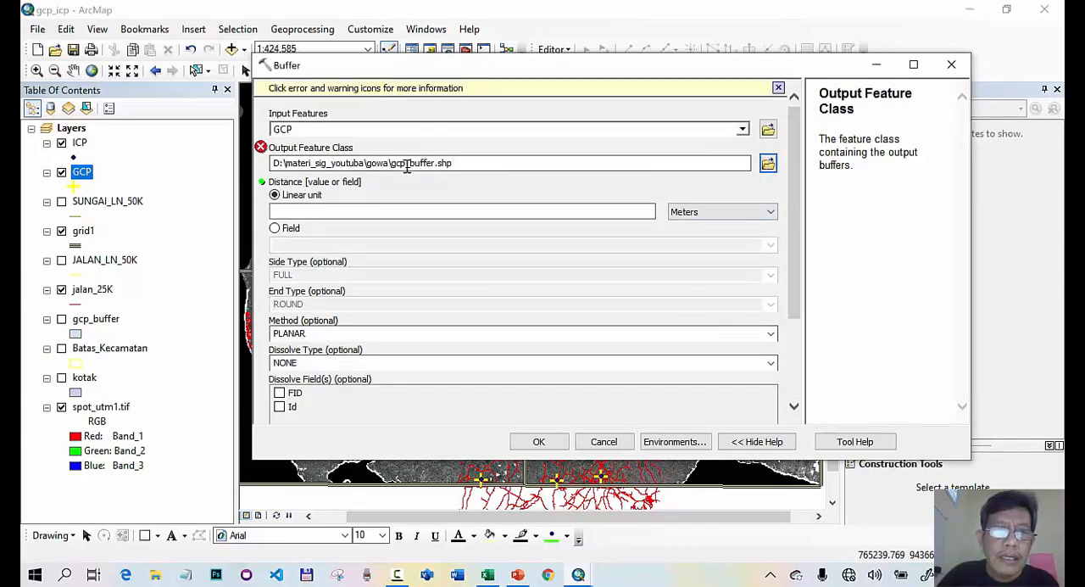
left_click(423, 162)
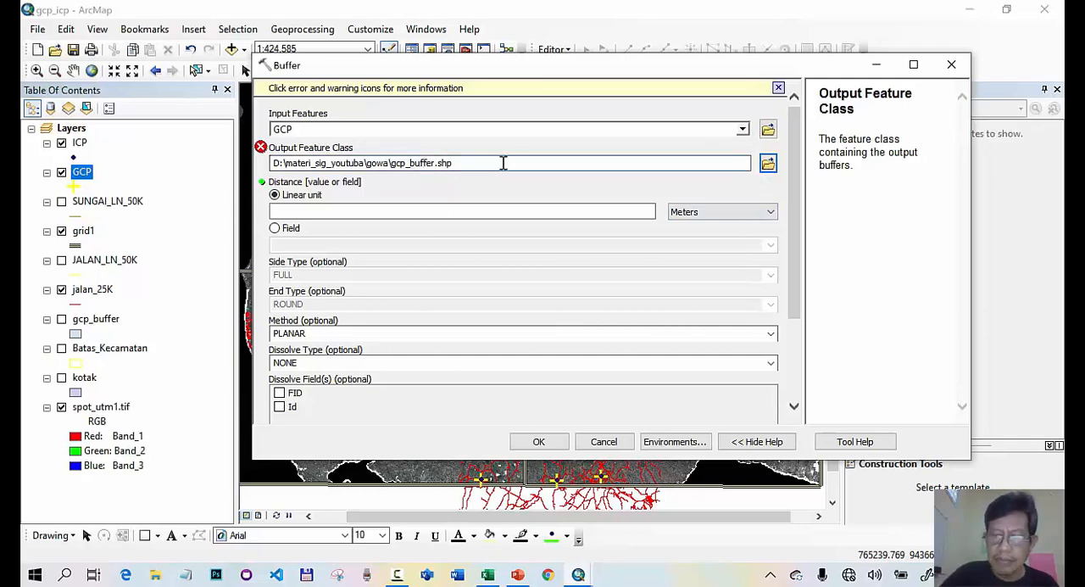
key("Delete")
key("Delete")
key("Delete")
left_click(557, 211)
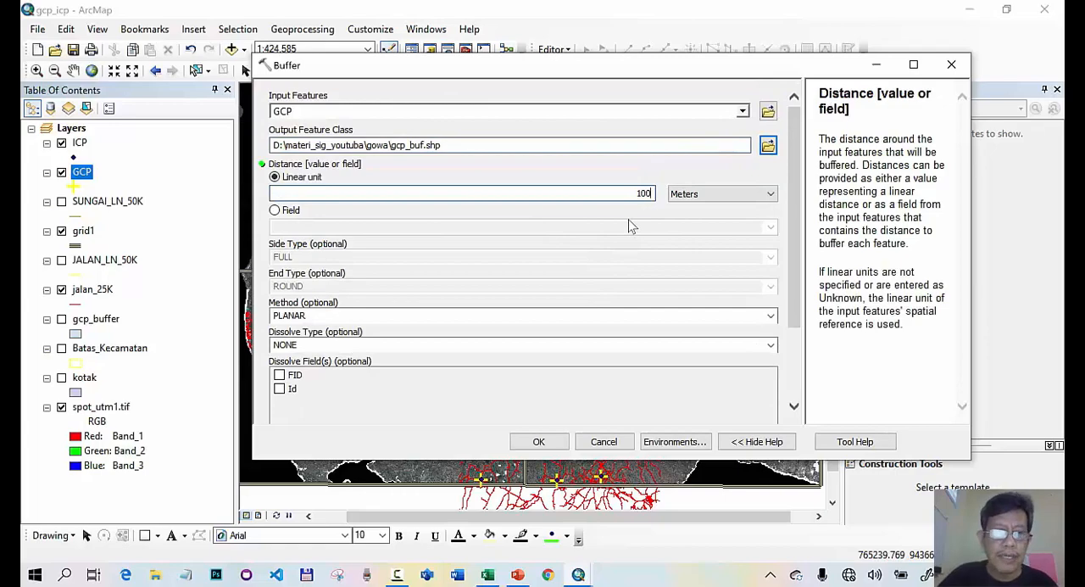
left_click(538, 441)
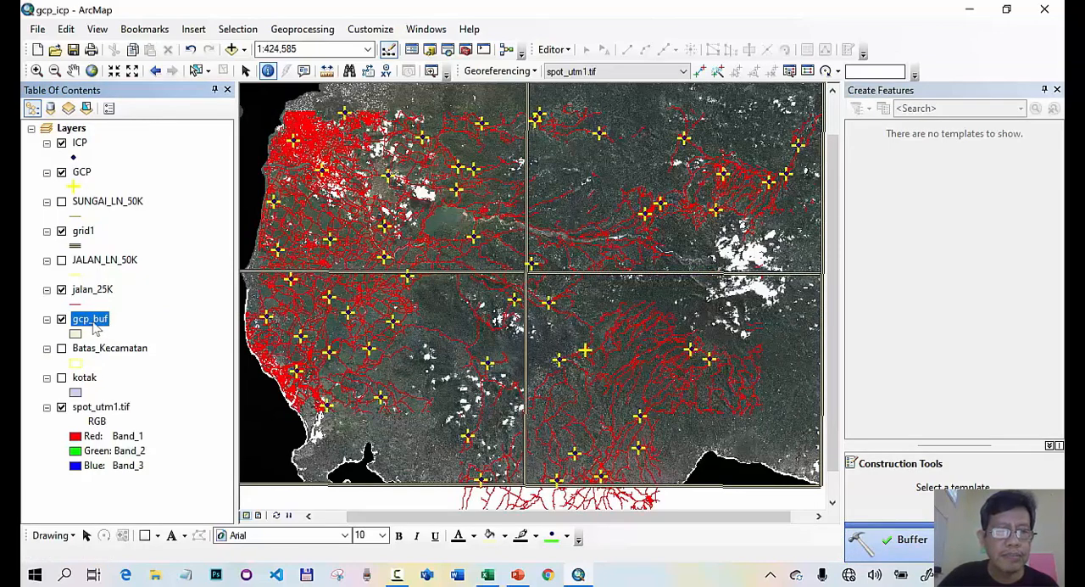
- Check whether the ICP point lies inside the buffer around its GCP point in the northwestern grid cell
left_click(36, 70)
left_click_drag(287, 137, 307, 152)
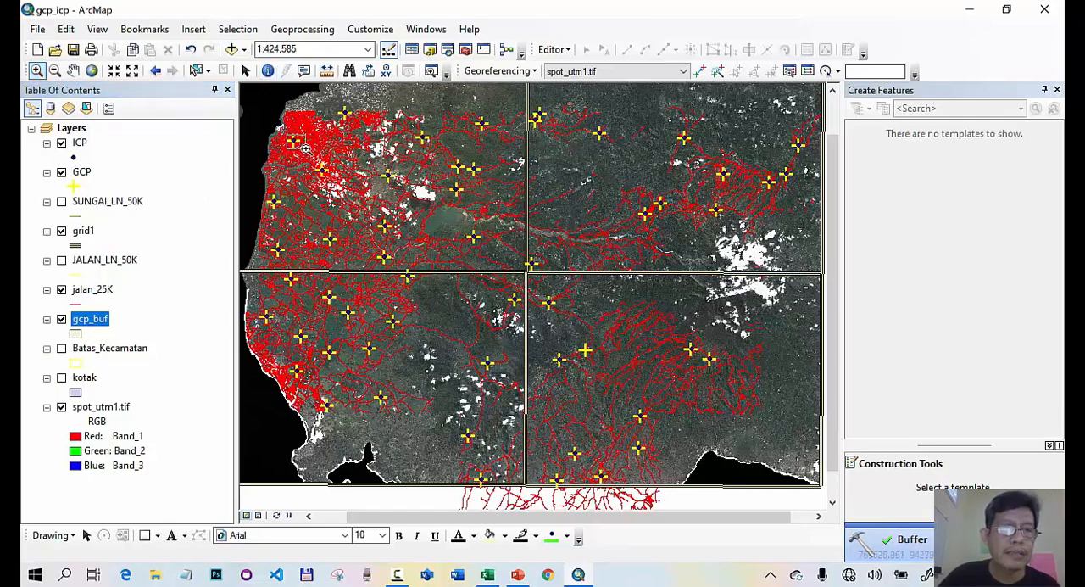
left_click_drag(411, 240, 517, 317)
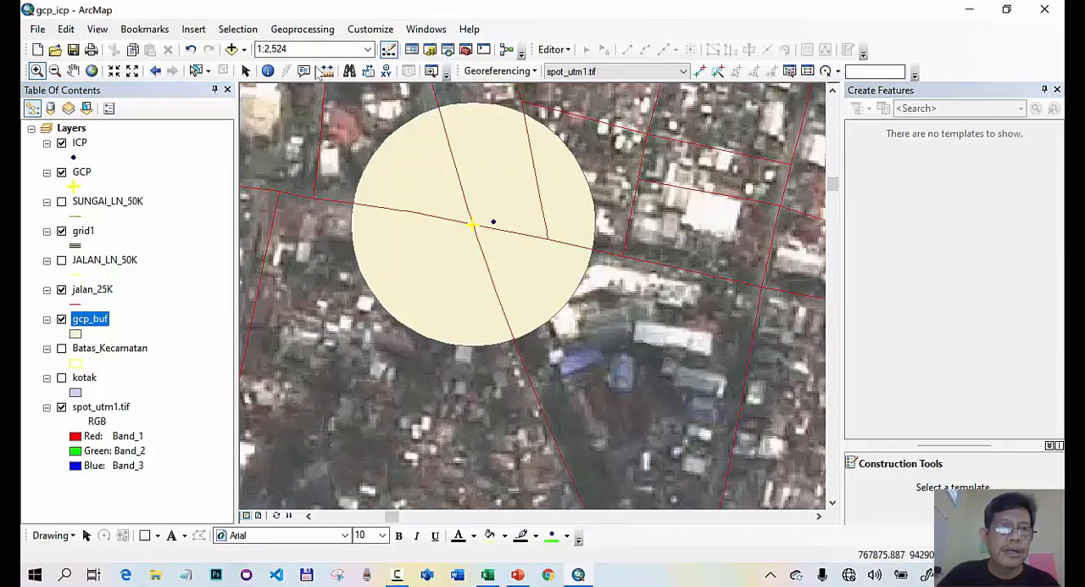
- Identify the GCP point and the buffer polygon around it to compare their Id values
left_click(268, 71)
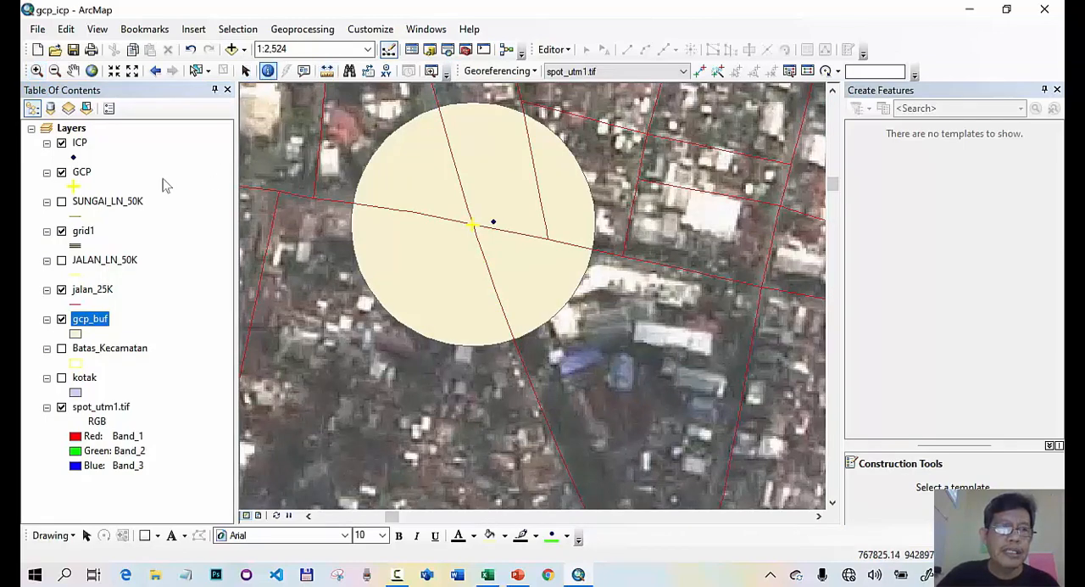
left_click(474, 229)
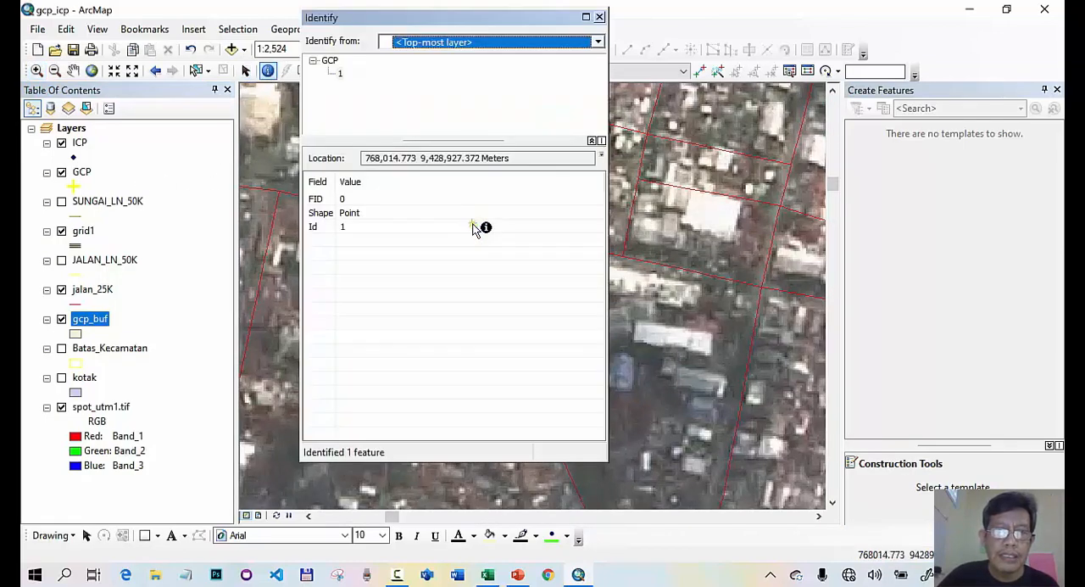
left_click(600, 17)
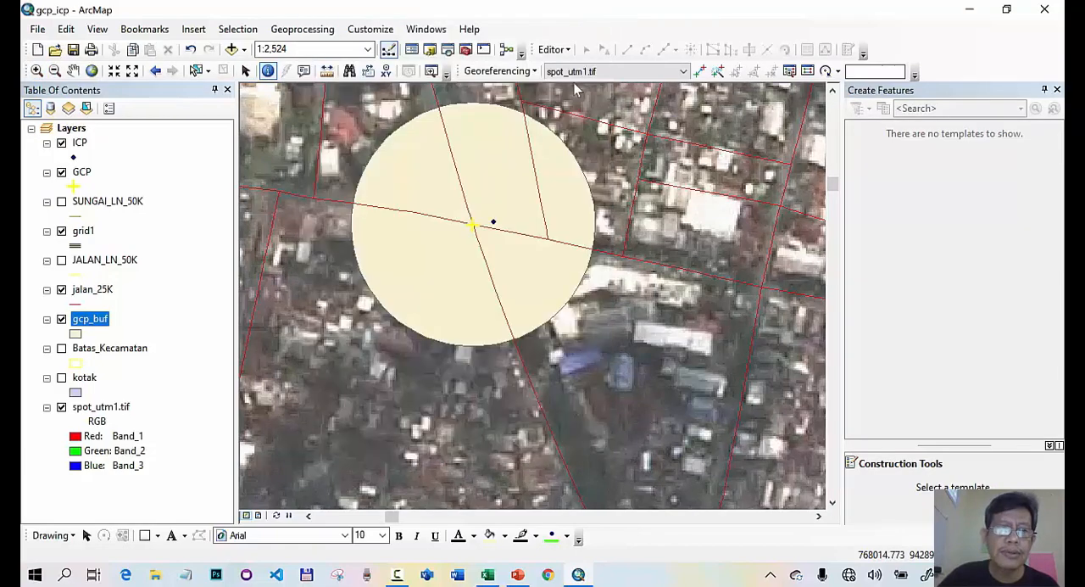
left_click(447, 191)
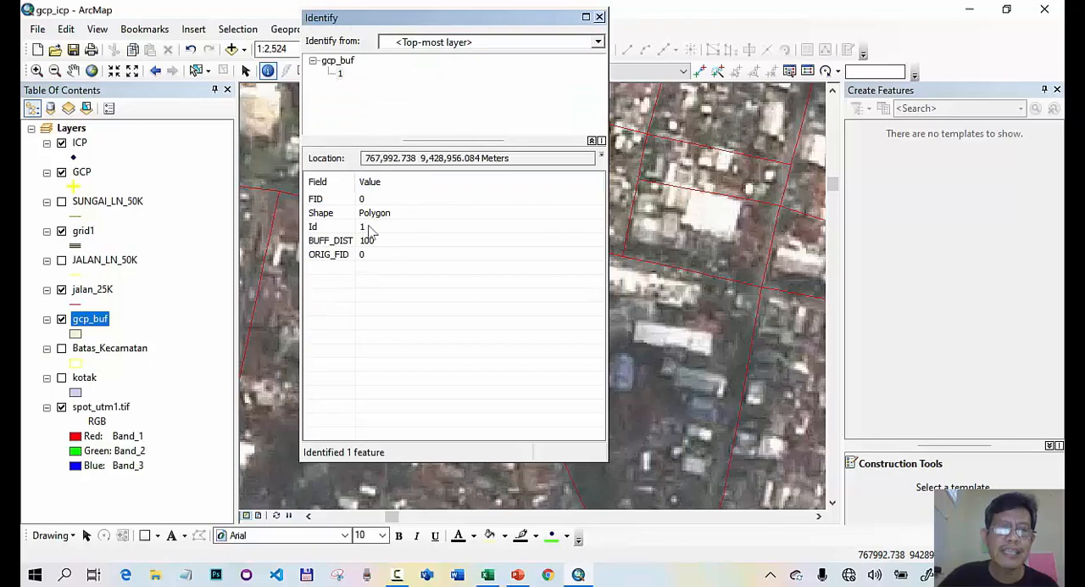
left_click(599, 17)
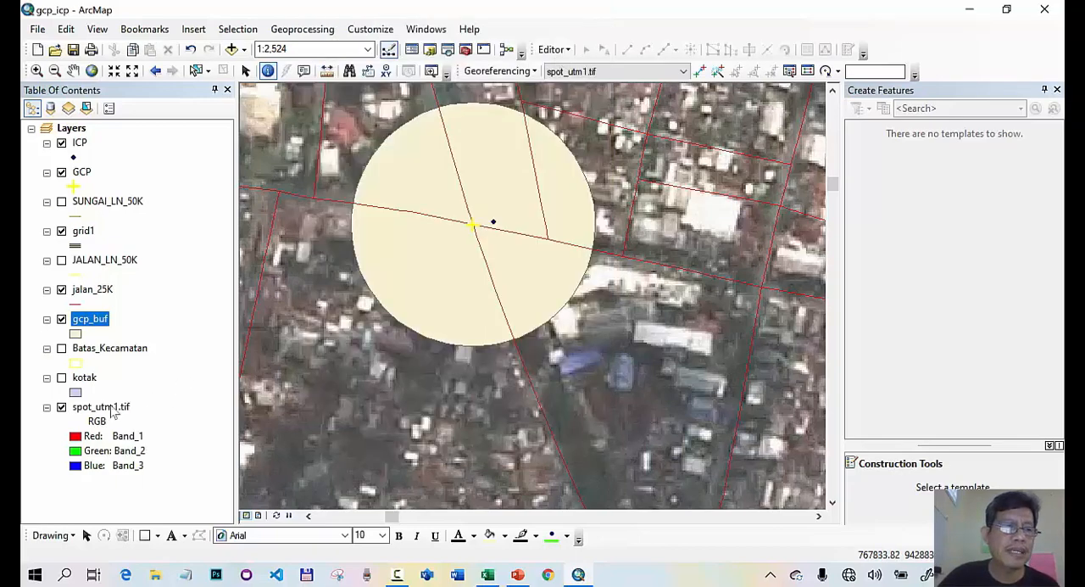
- Delete the ORIG_FID and BUFF_DIST fields from the gcp_buf attribute table
right_click(105, 328)
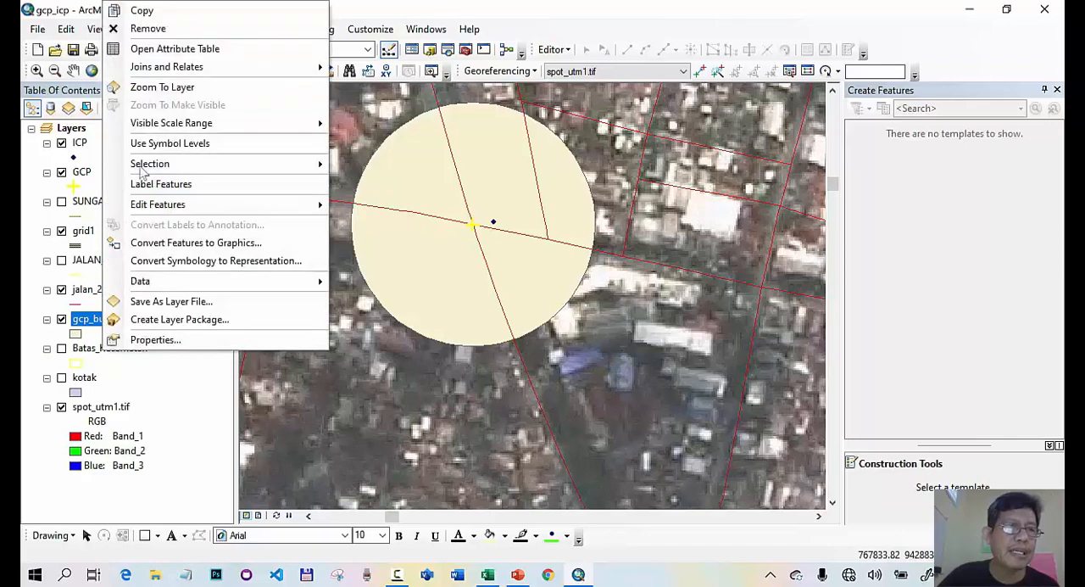
left_click(156, 51)
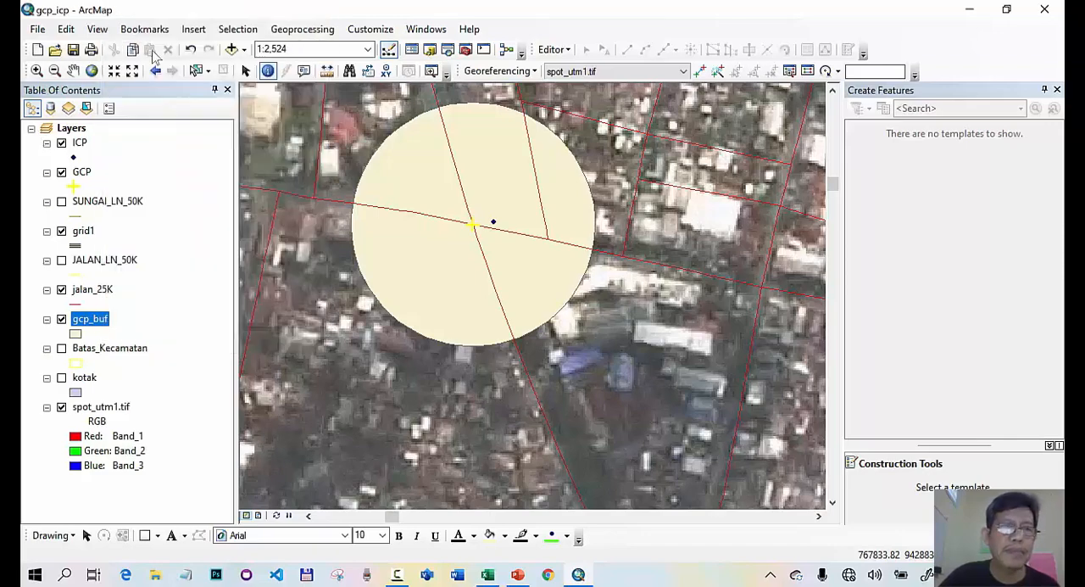
right_click(554, 125)
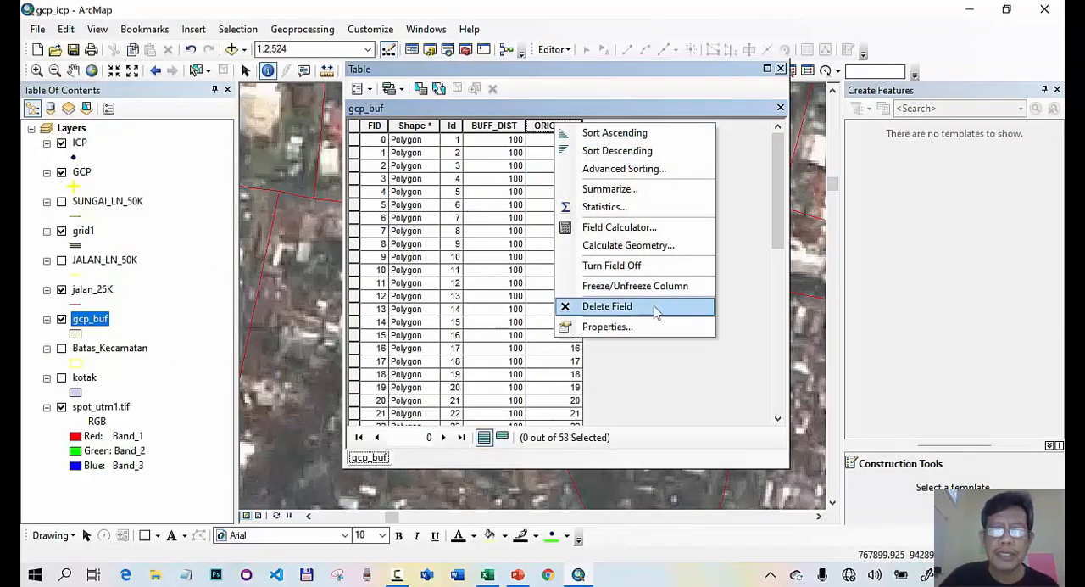
left_click(654, 307)
left_click(625, 357)
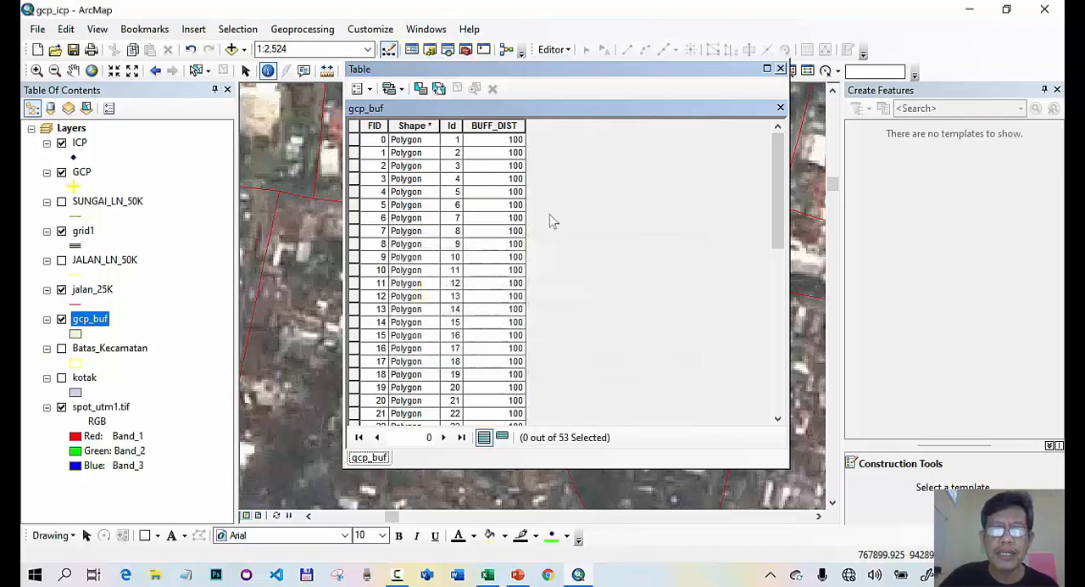
right_click(500, 128)
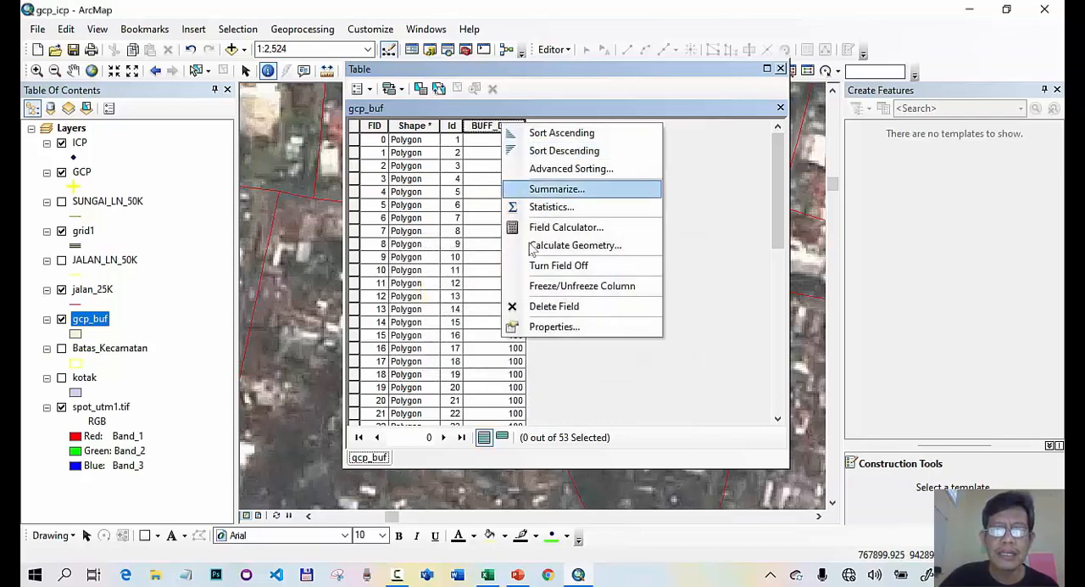
left_click(559, 305)
left_click(599, 352)
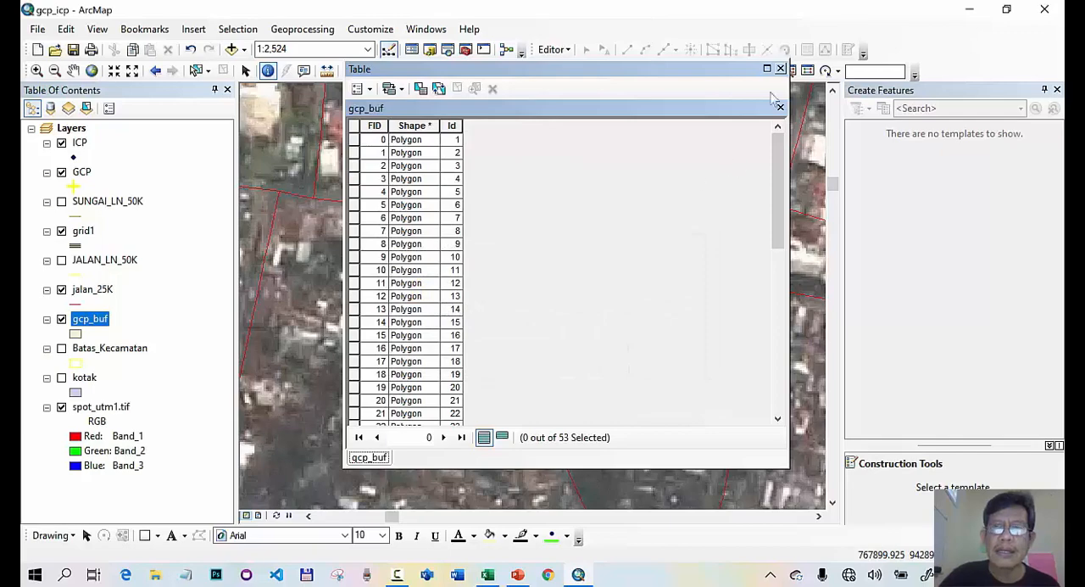
left_click(781, 67)
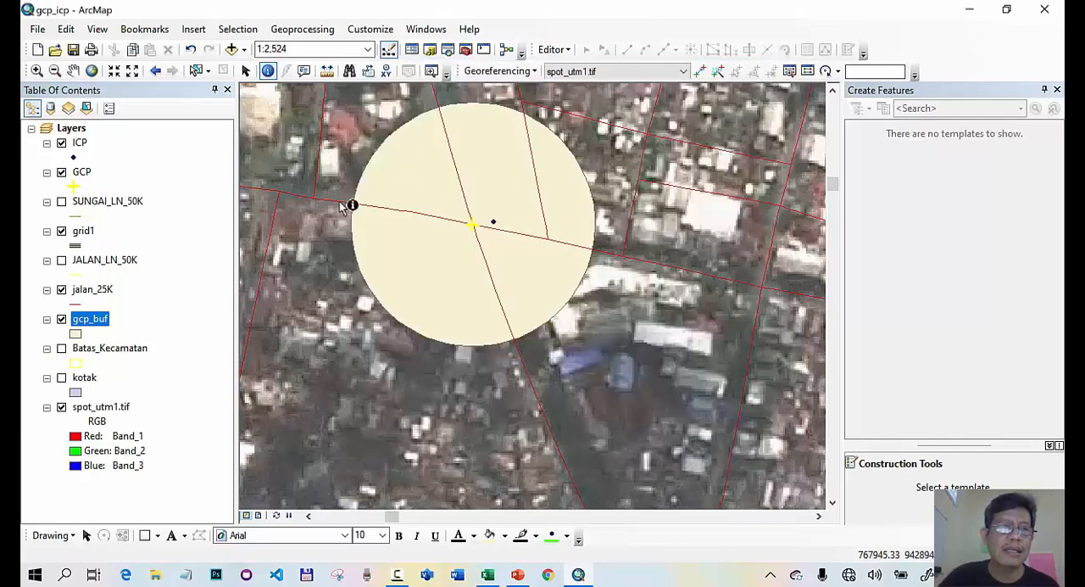
- Start the Spatial Join overlay tool with ICP as the target features and gcp_buf as the join features
right_click(89, 173)
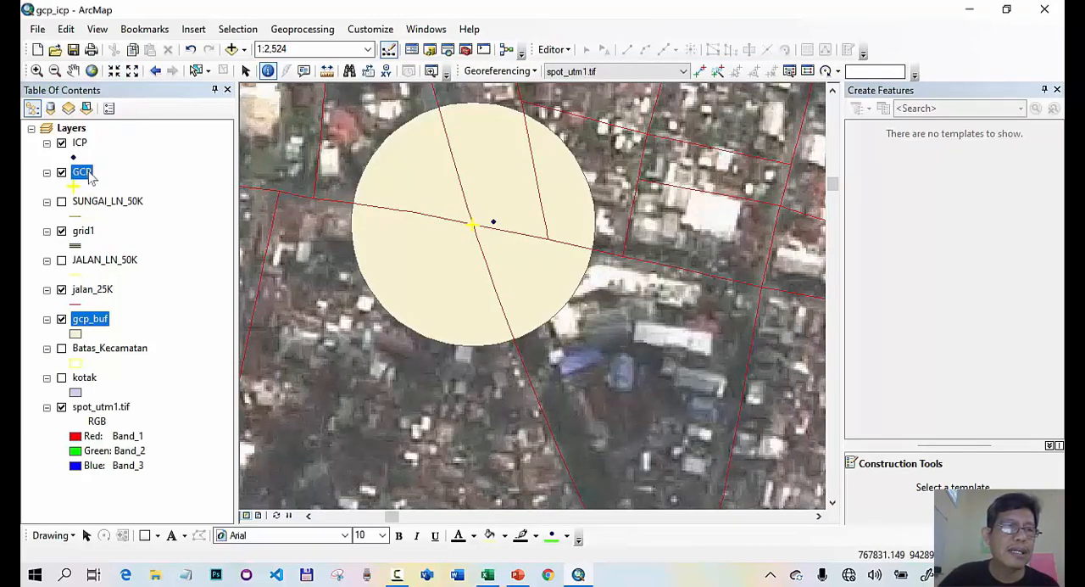
left_click(153, 257)
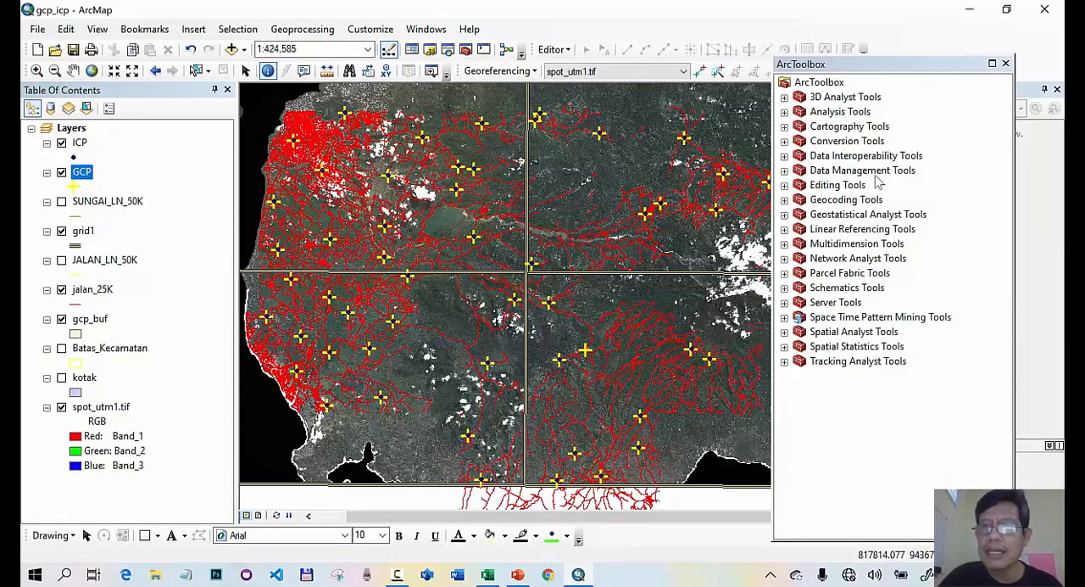
left_click(784, 112)
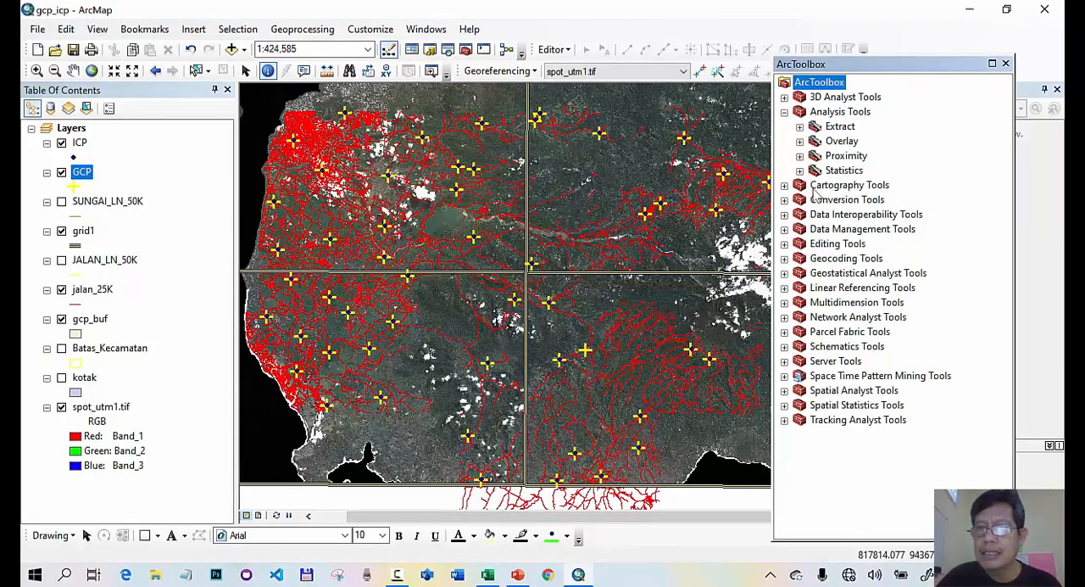
left_click(799, 142)
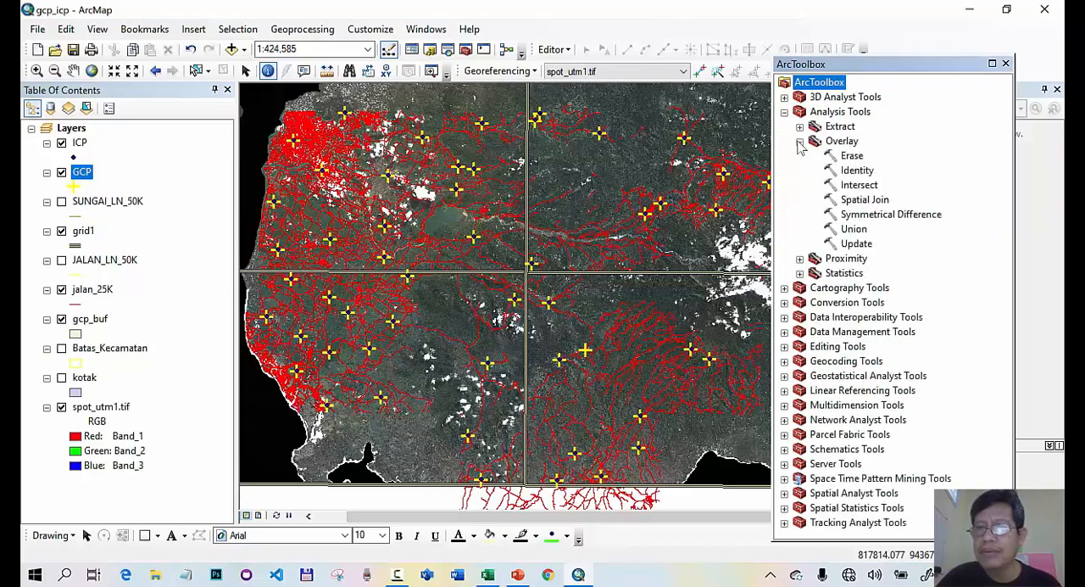
double_click(875, 203)
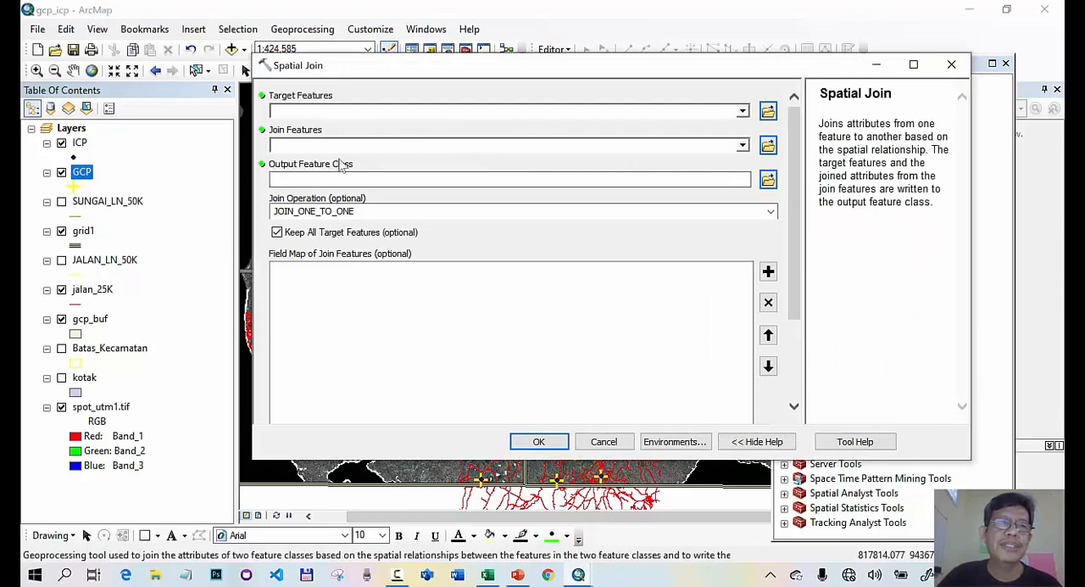
left_click(81, 142)
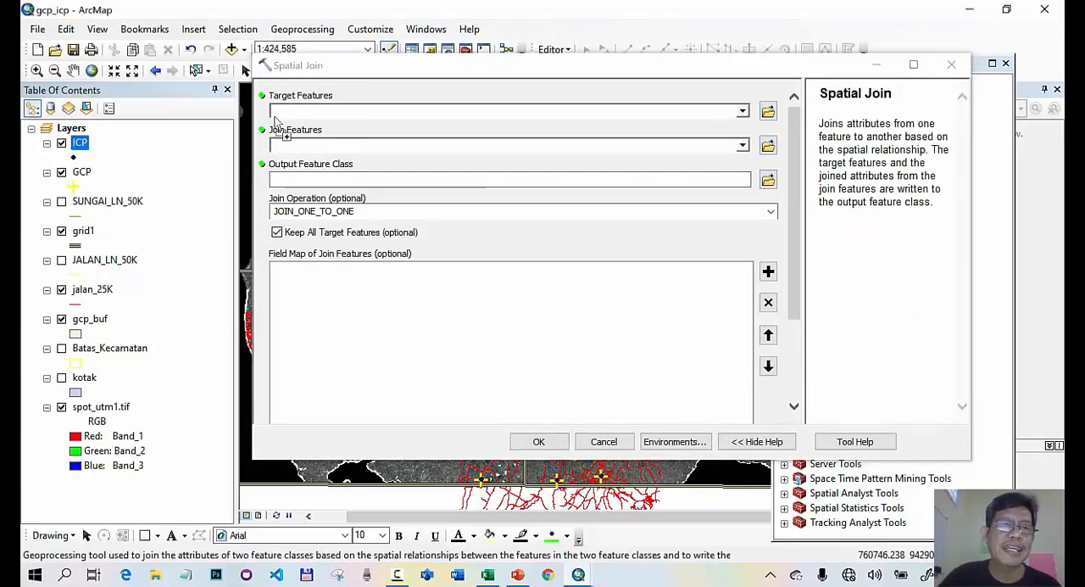
left_click_drag(80, 143, 298, 117)
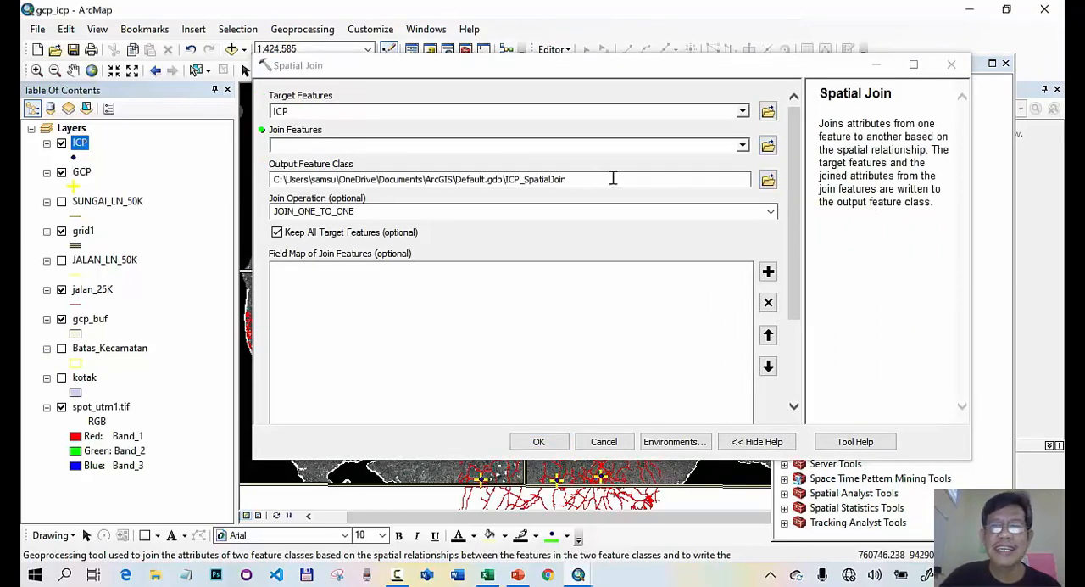
left_click(742, 146)
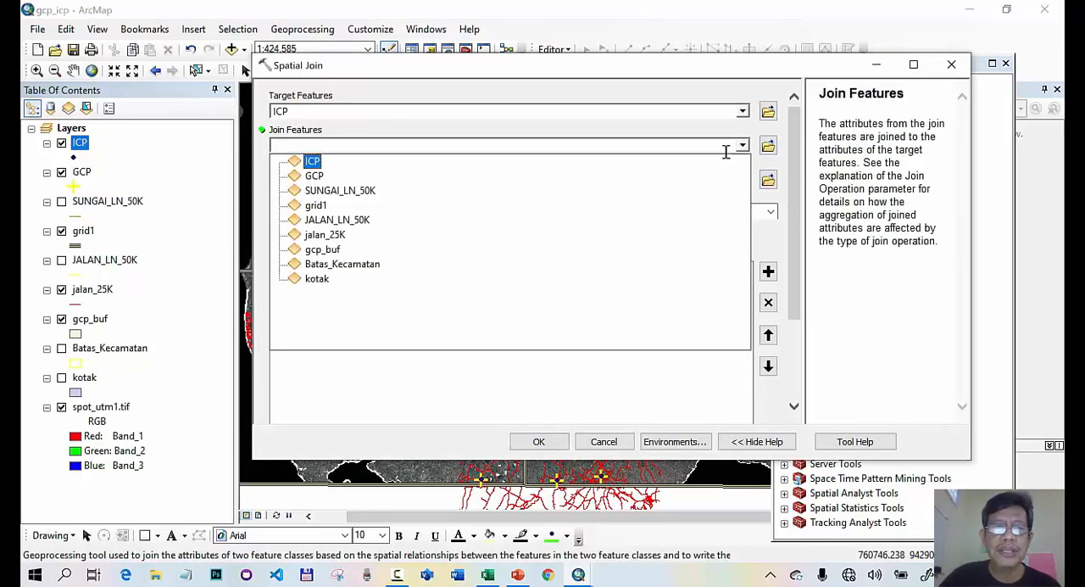
left_click(324, 250)
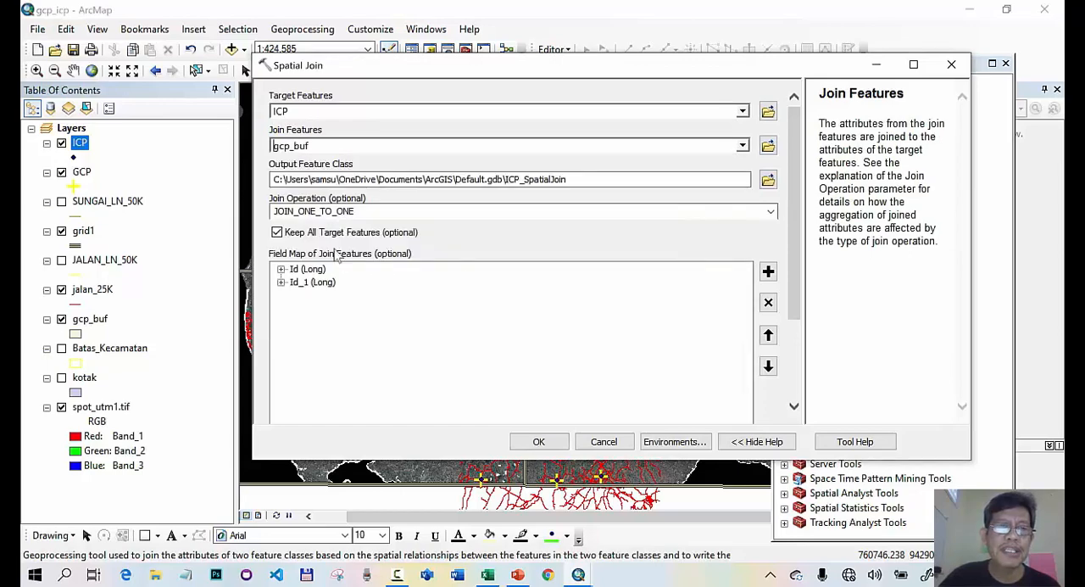
- Set the Spatial Join output to ICP_baru.shp in the gowa folder and run the tool
left_click(768, 180)
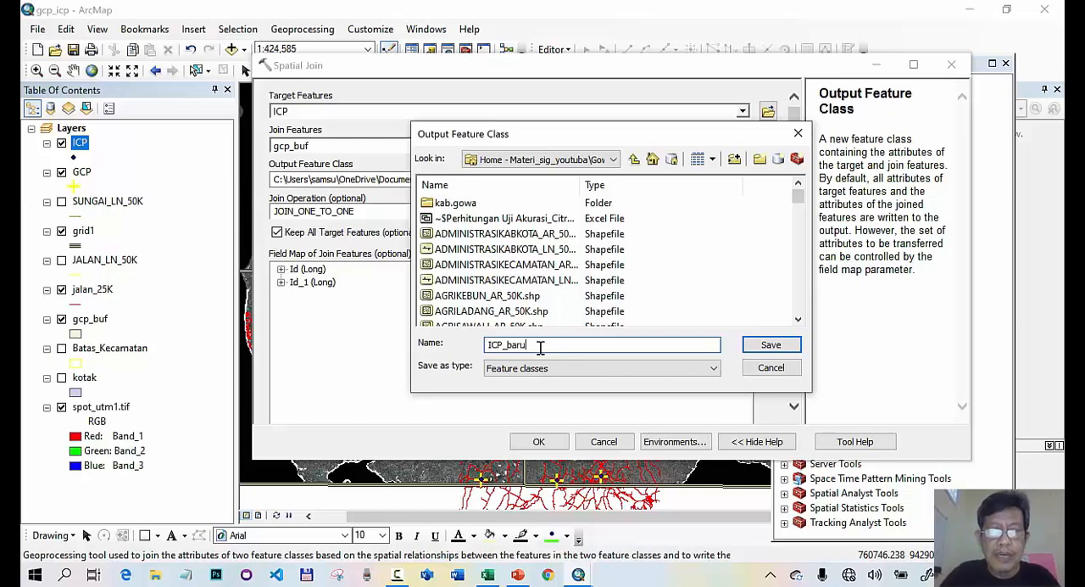
left_click(772, 347)
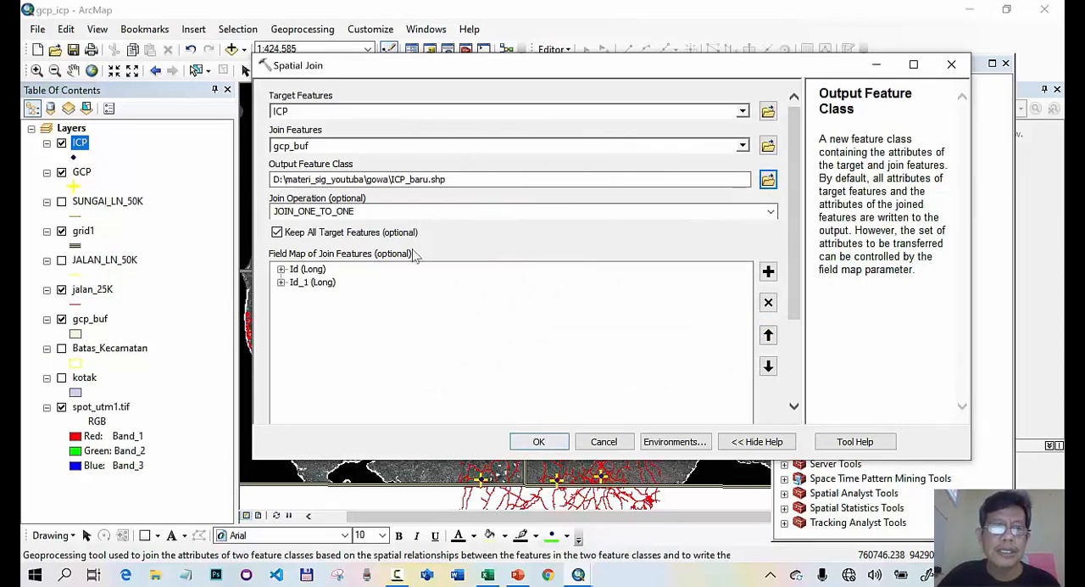
left_click(538, 441)
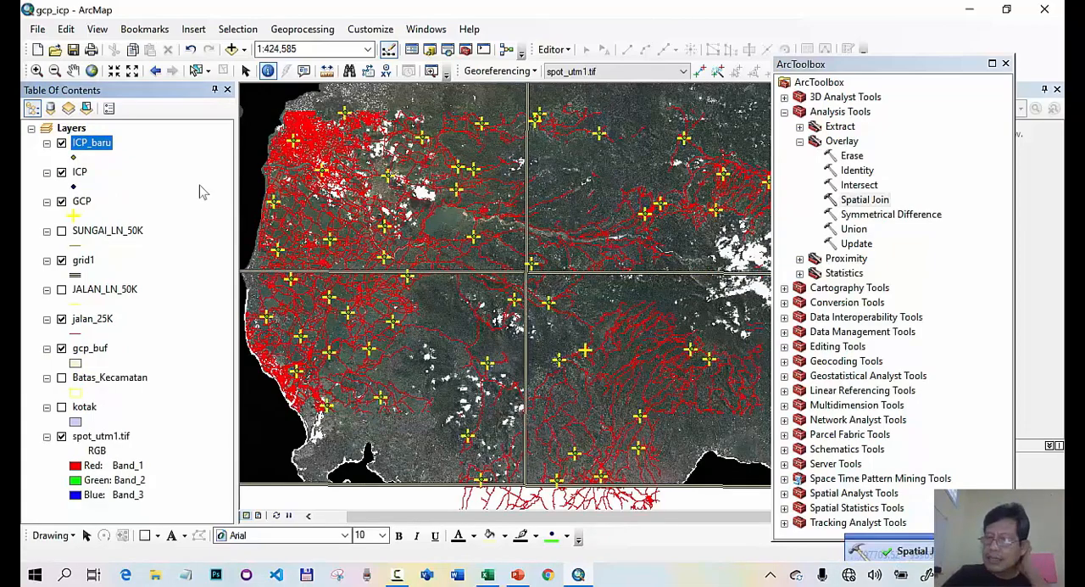
- Delete the Join_Count and TARGET_FID fields from the ICP_baru attribute table and select the Id_1 column
right_click(100, 145)
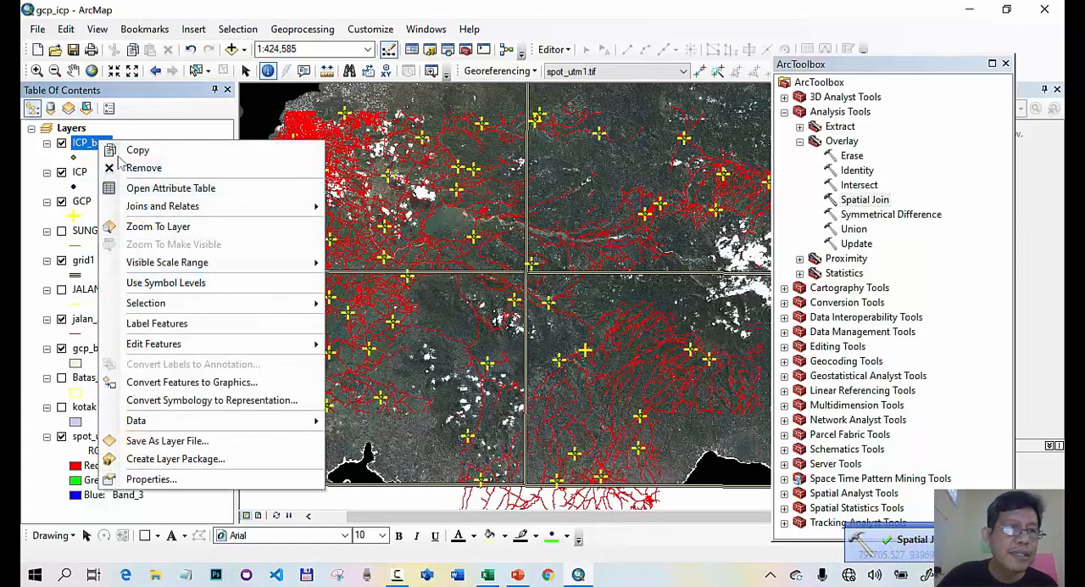
left_click(140, 187)
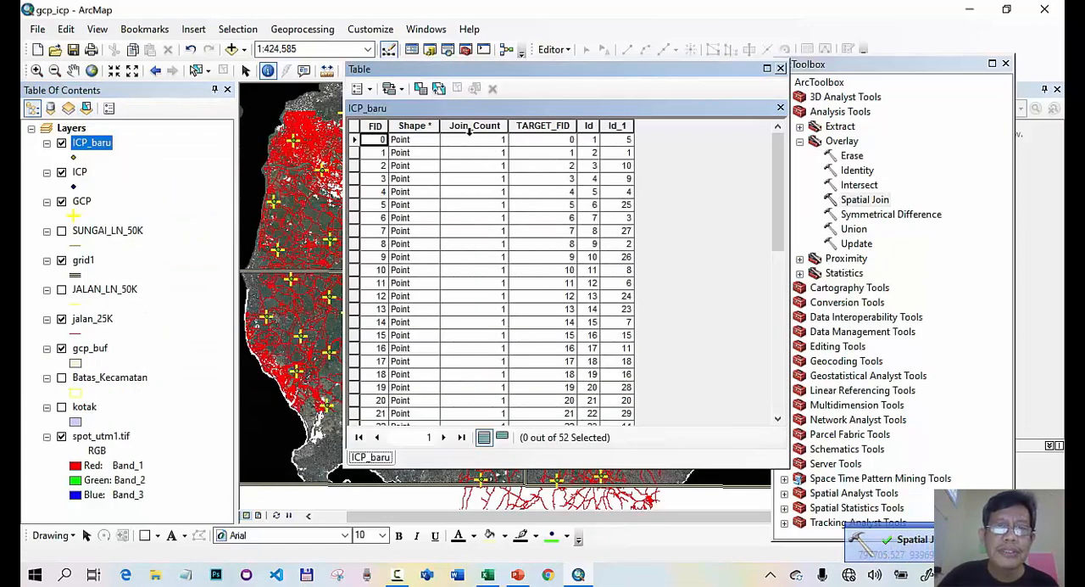
right_click(470, 127)
left_click(521, 308)
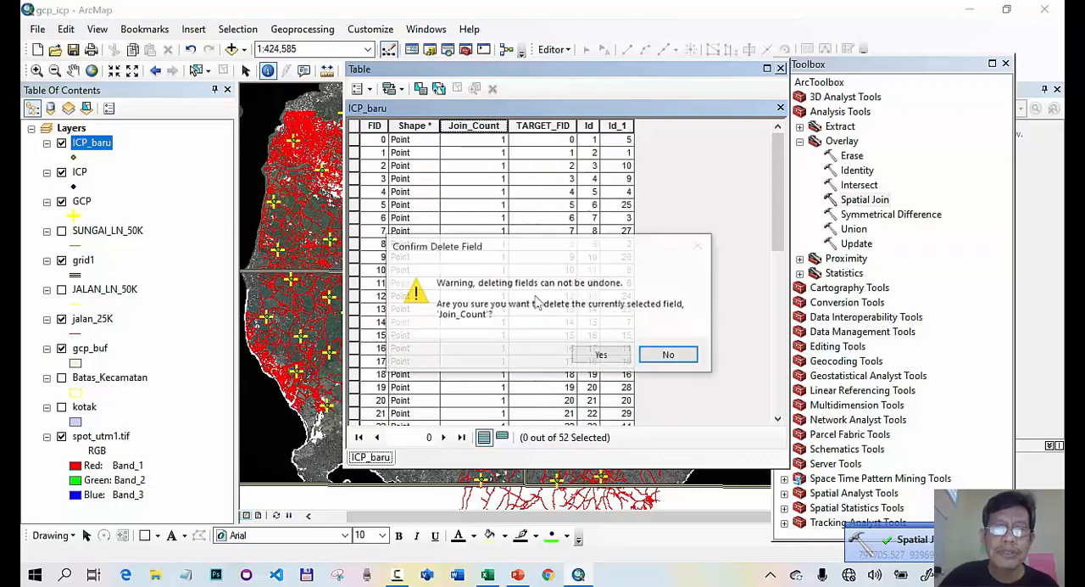
left_click(596, 359)
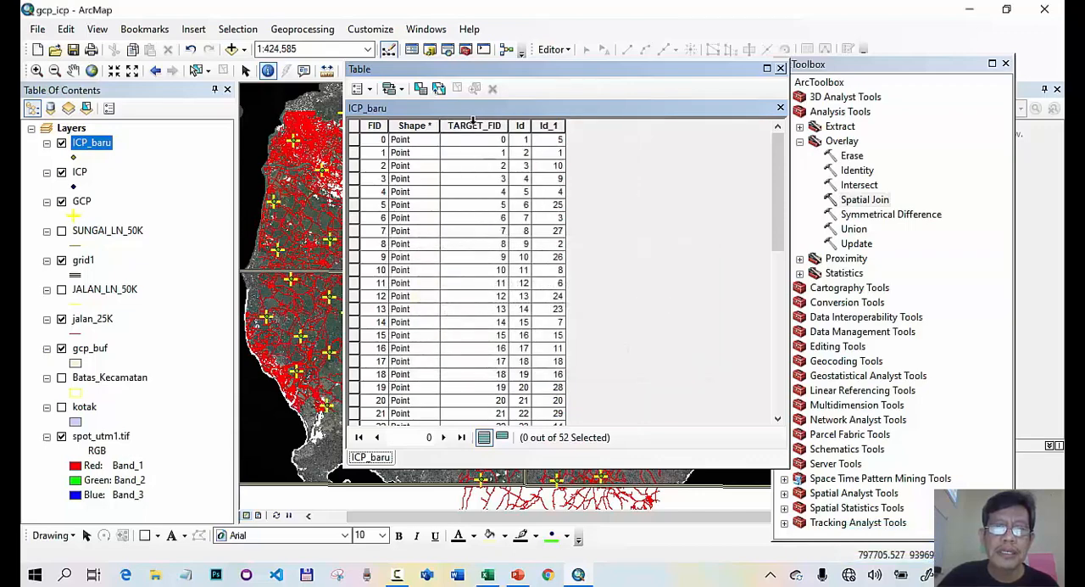
right_click(475, 125)
left_click(525, 306)
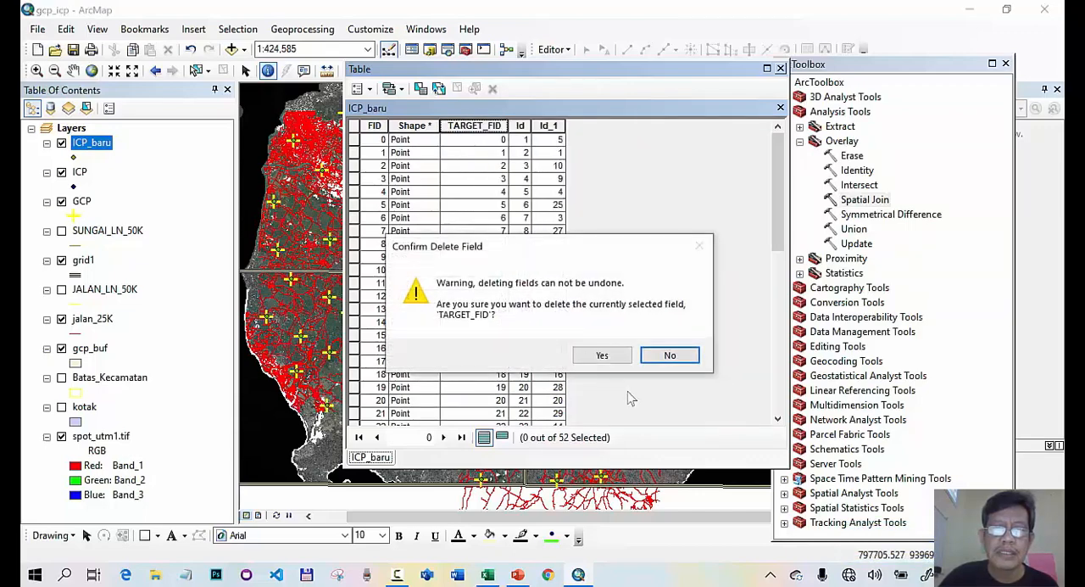
left_click(597, 359)
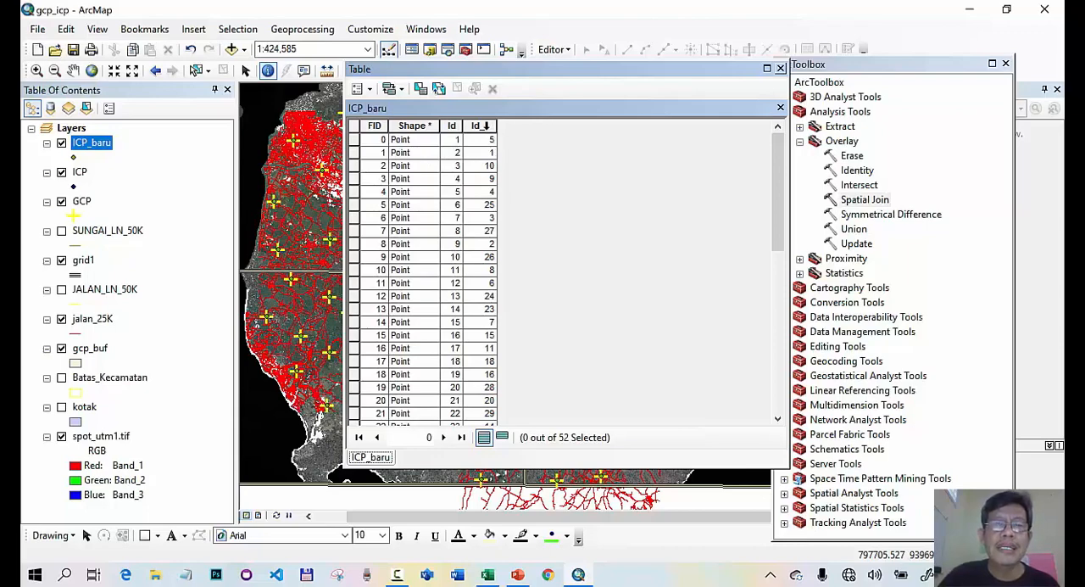
left_click(481, 126)
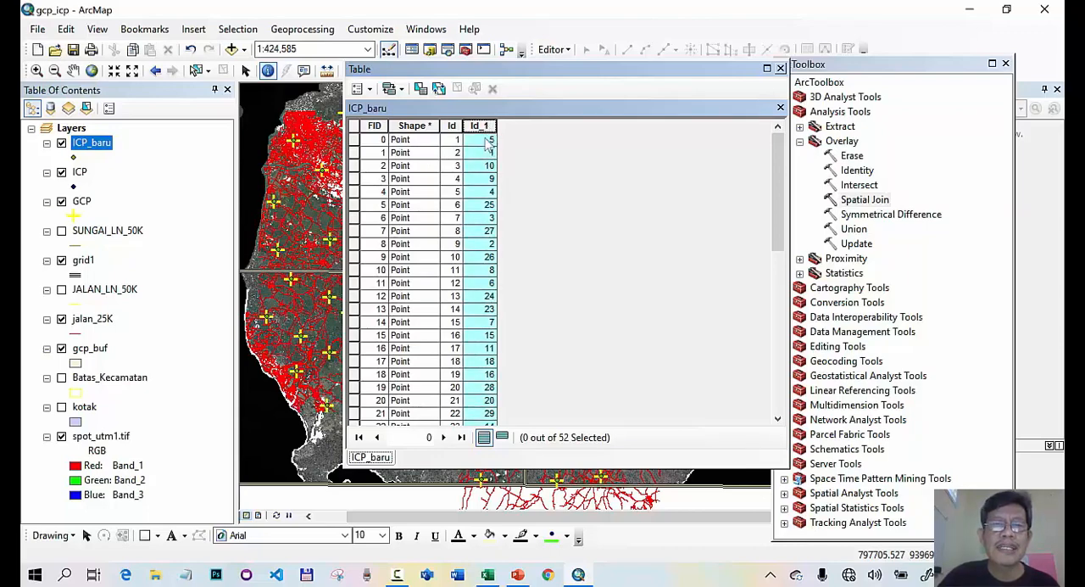
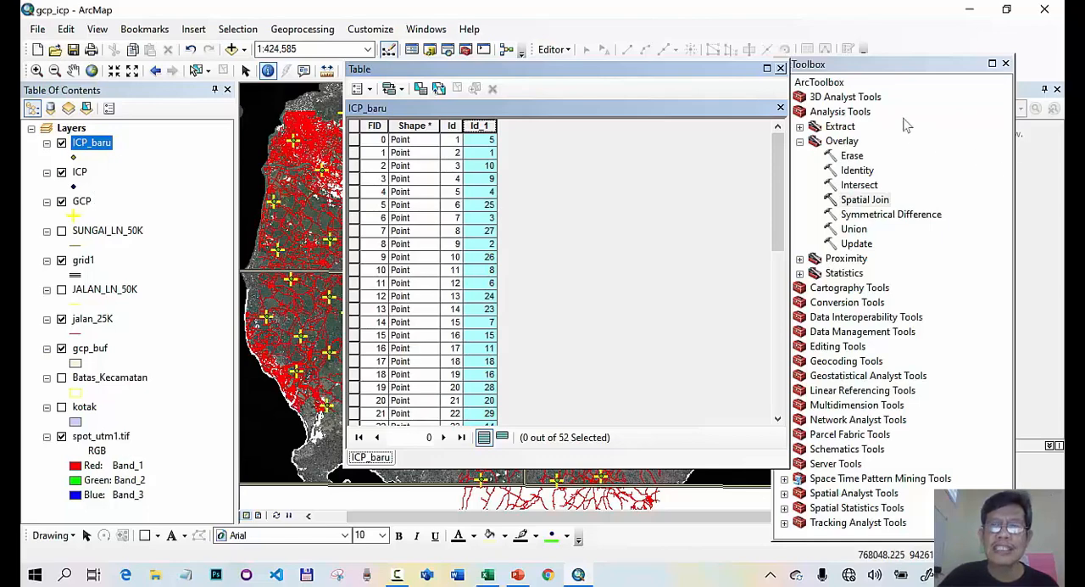
- Close the ICP_baru attribute table and hide the gcp_buf layer around the north-western GCP point
left_click(781, 68)
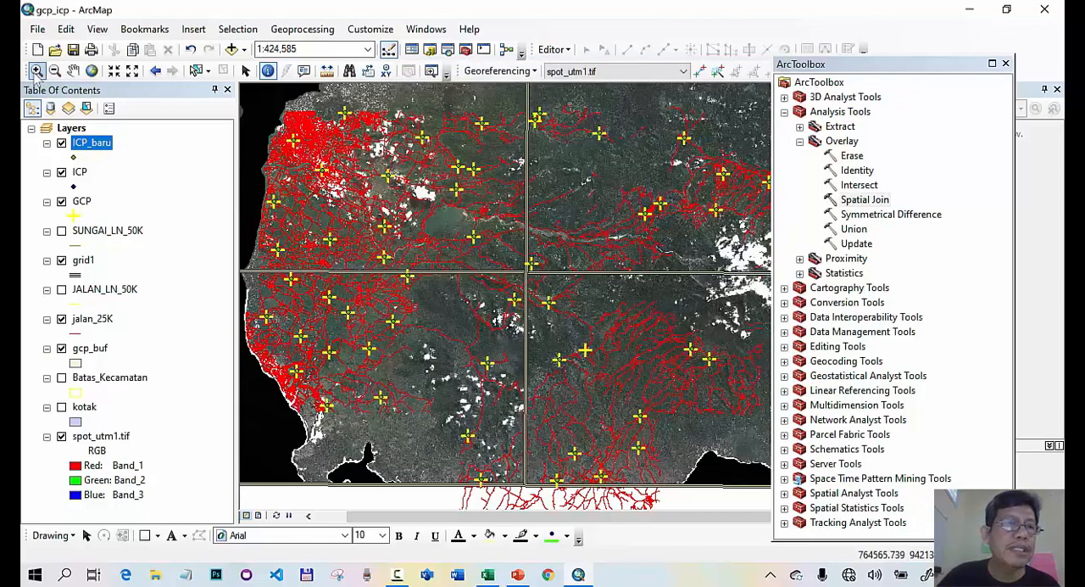
left_click_drag(288, 131, 315, 159)
left_click_drag(486, 232, 558, 296)
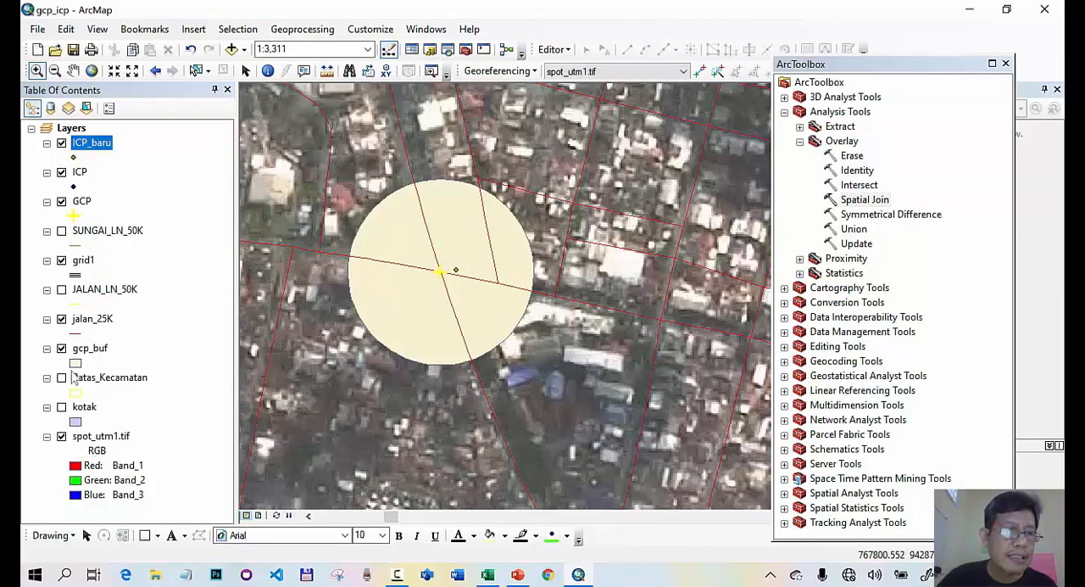
left_click(62, 348)
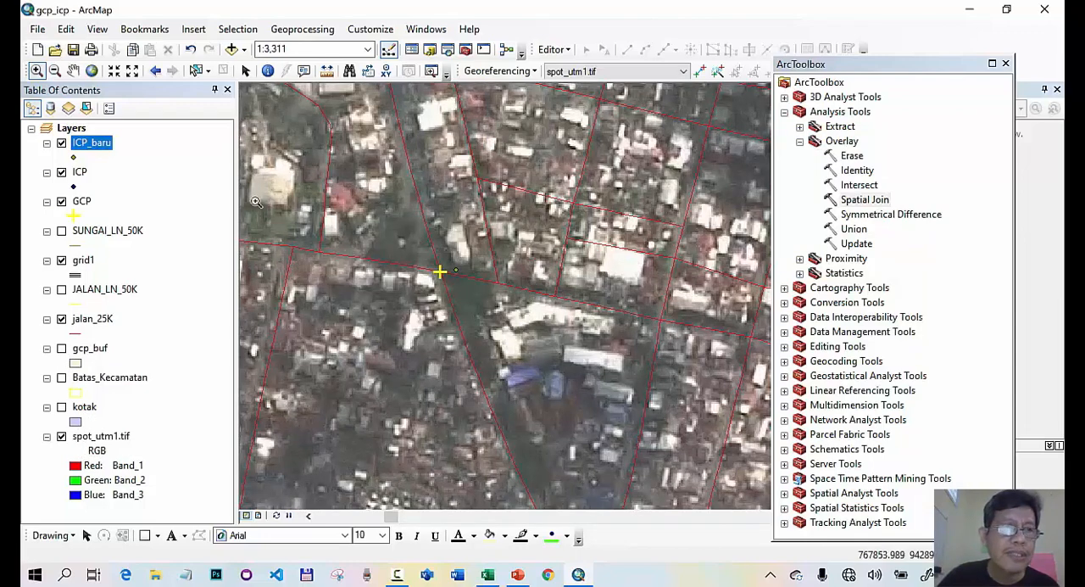
- Identify the GCP point at the road intersection to check its Id
left_click(83, 202)
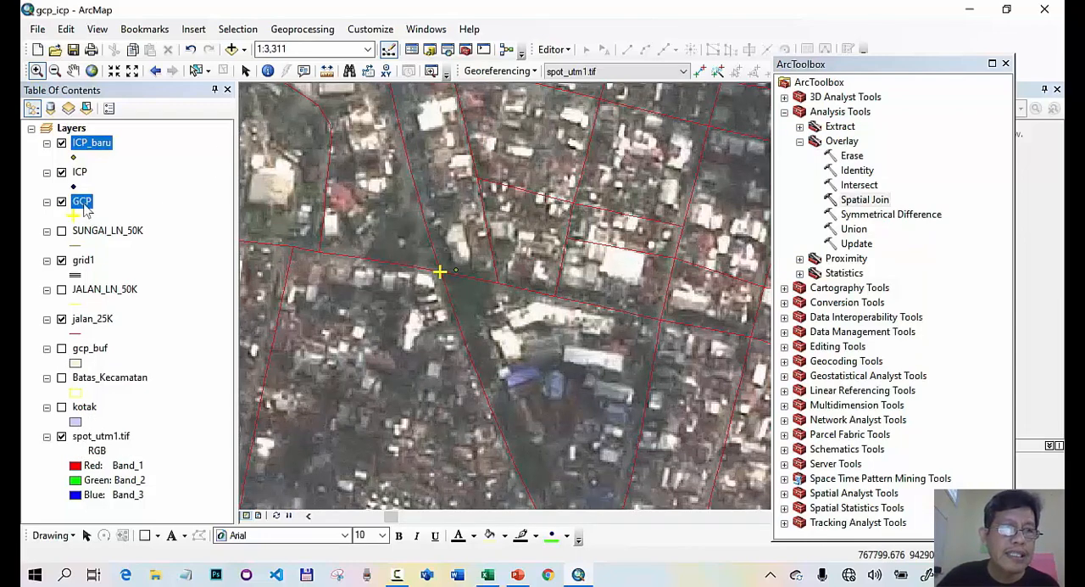
left_click(268, 70)
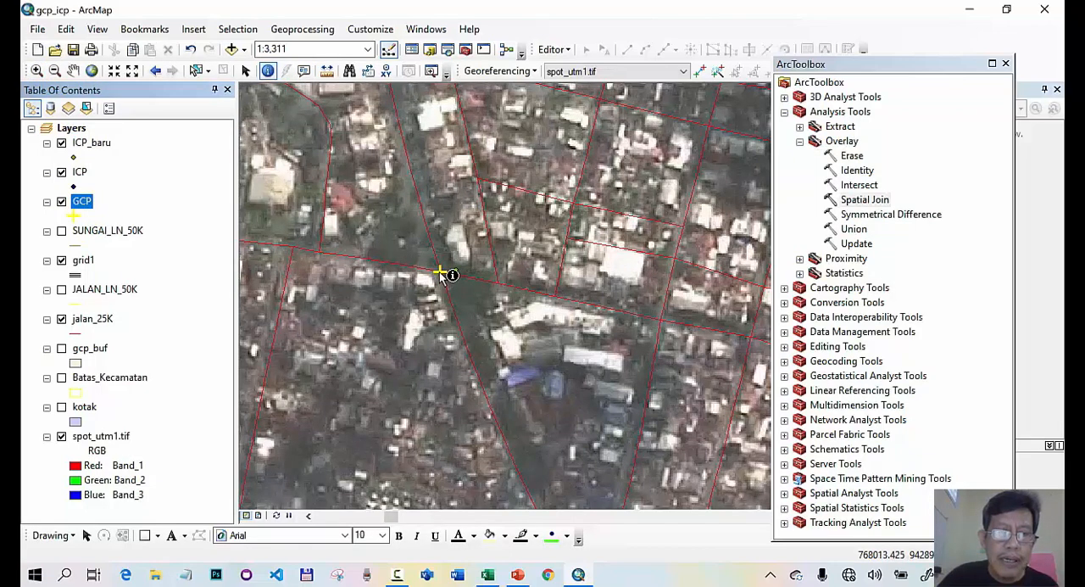
left_click(441, 272)
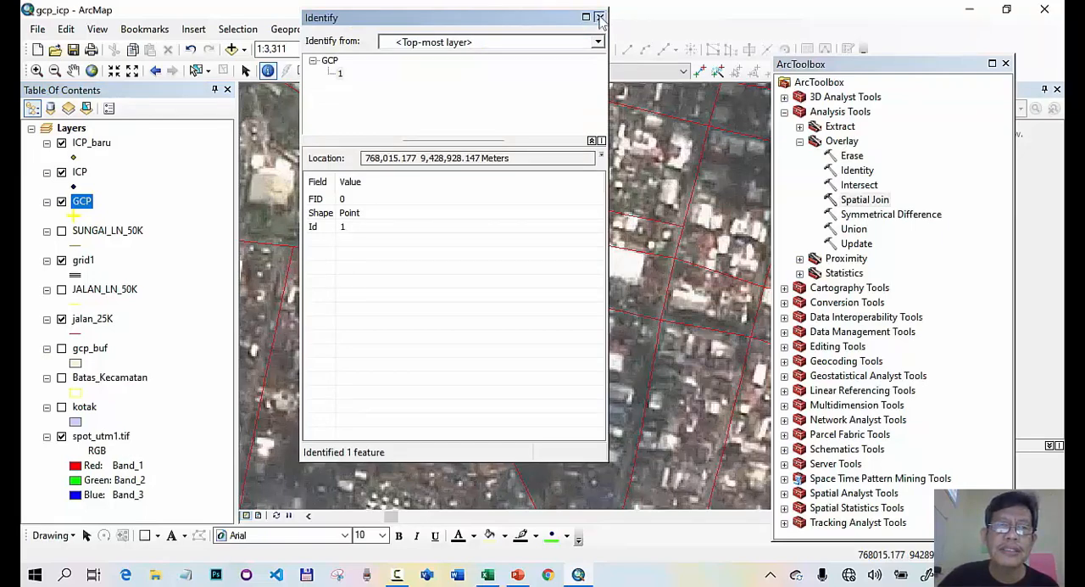
left_click(599, 18)
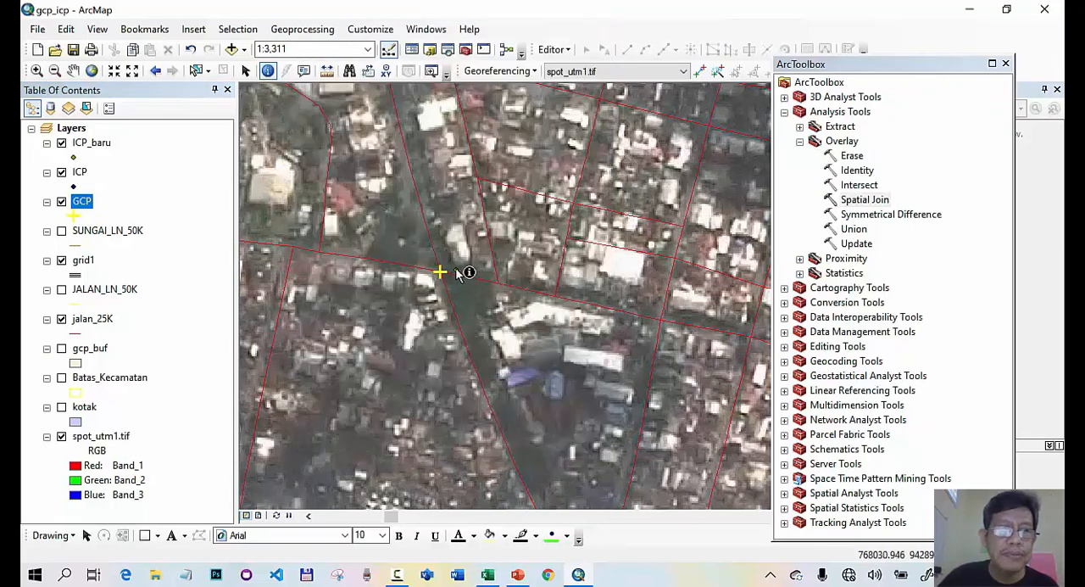
- Hide the ICP layer and identify the ICP_baru point beside the GCP to compare its Id_1
left_click(62, 172)
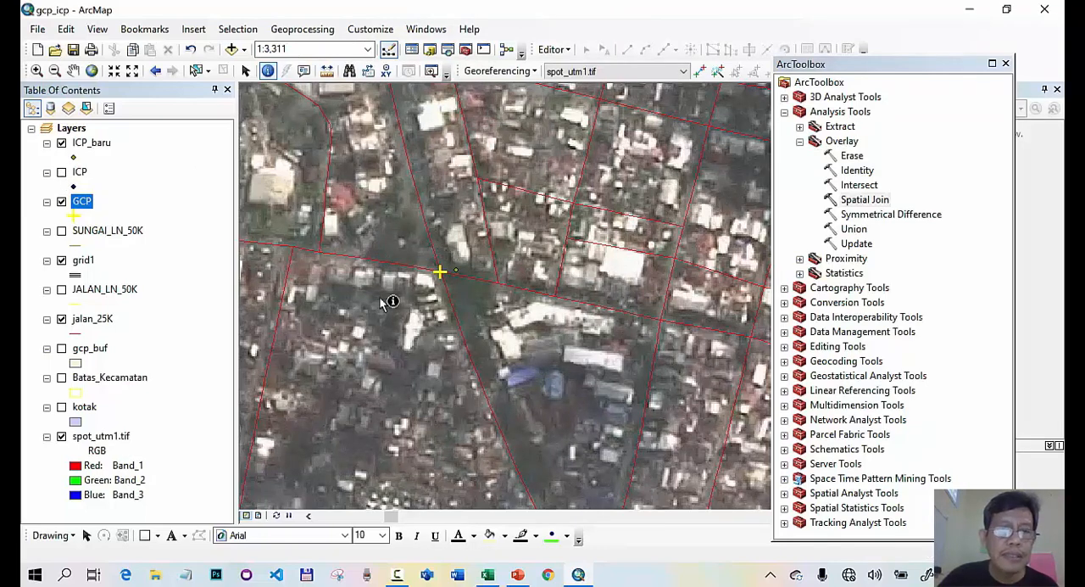
left_click(452, 270)
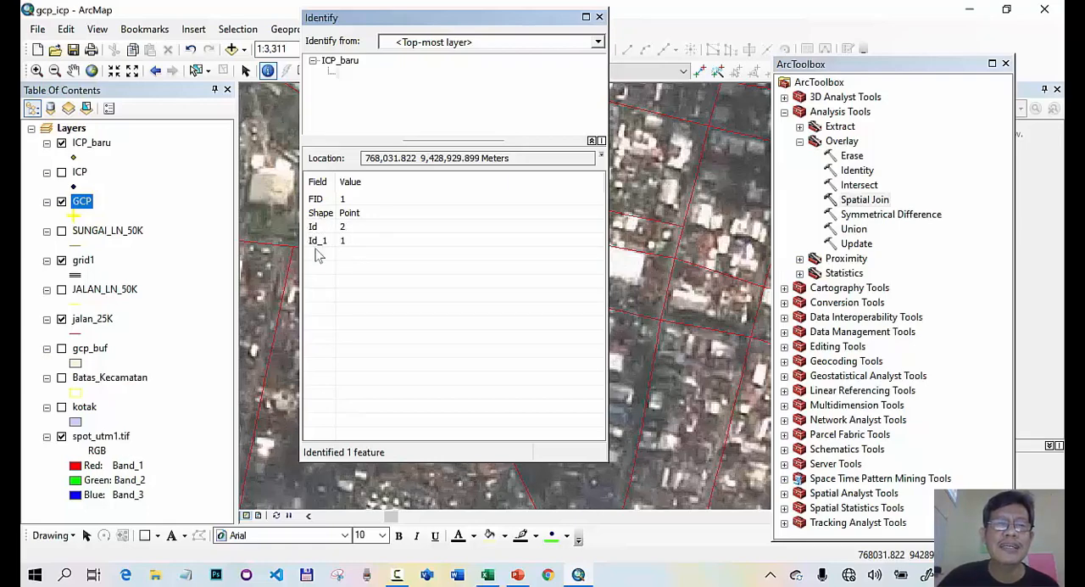
left_click(599, 17)
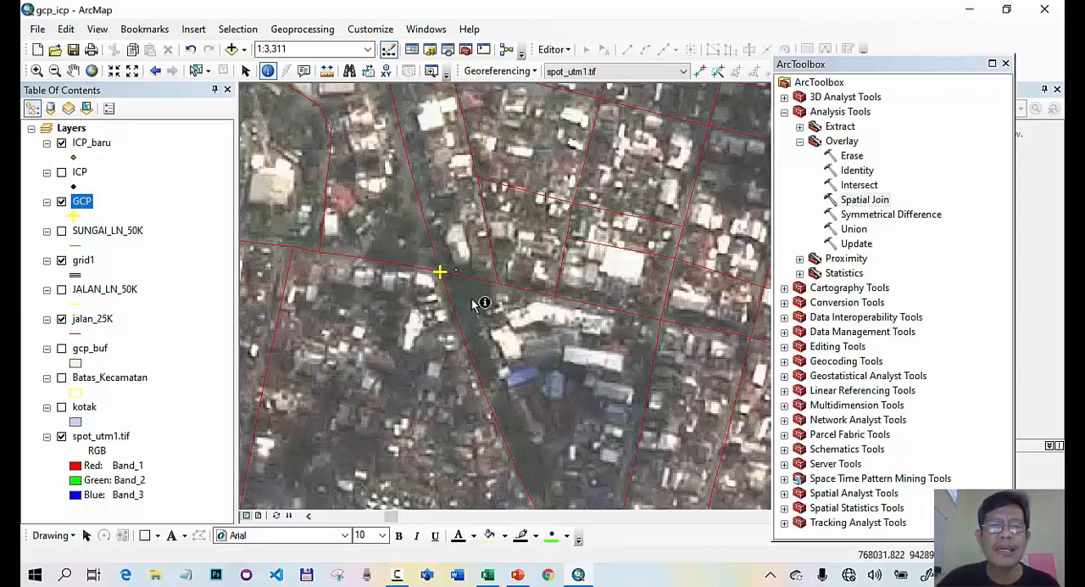
- Run the Add XY Coordinates data management tool on the GCP layer
left_click(92, 144)
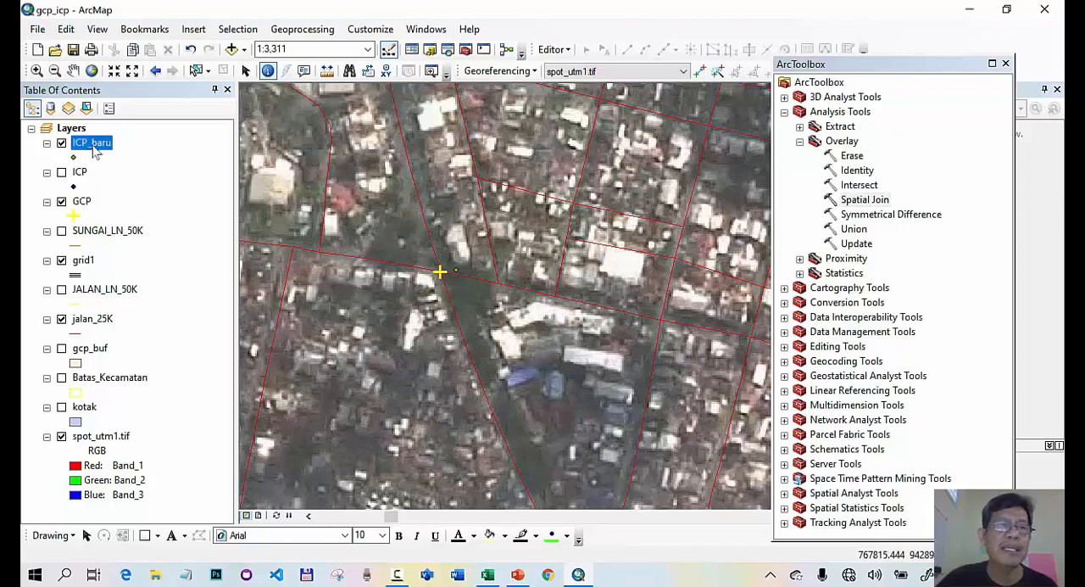
left_click(785, 112)
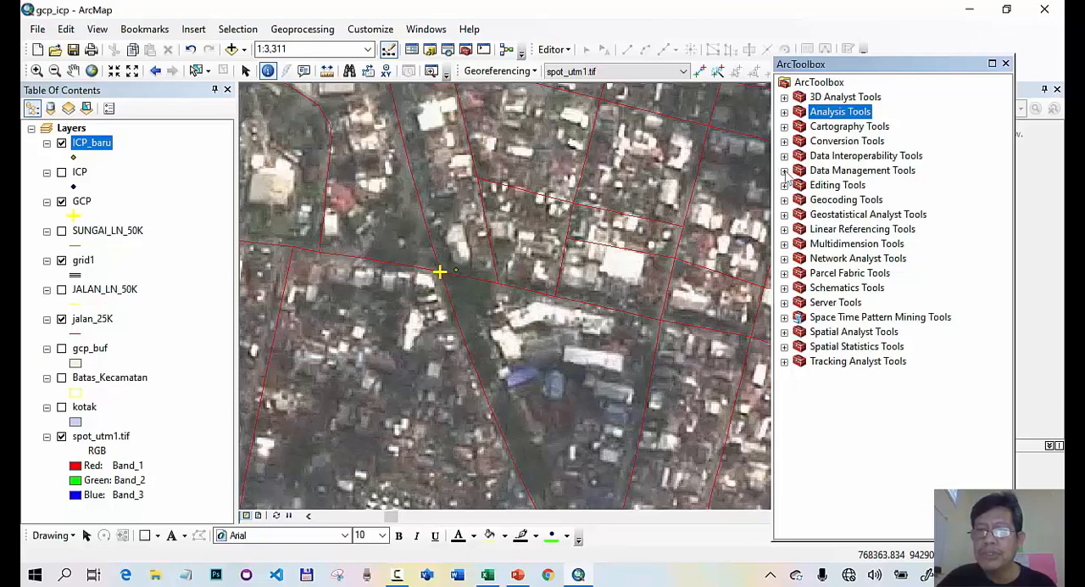
left_click(784, 170)
scroll(846, 268, "down", 1)
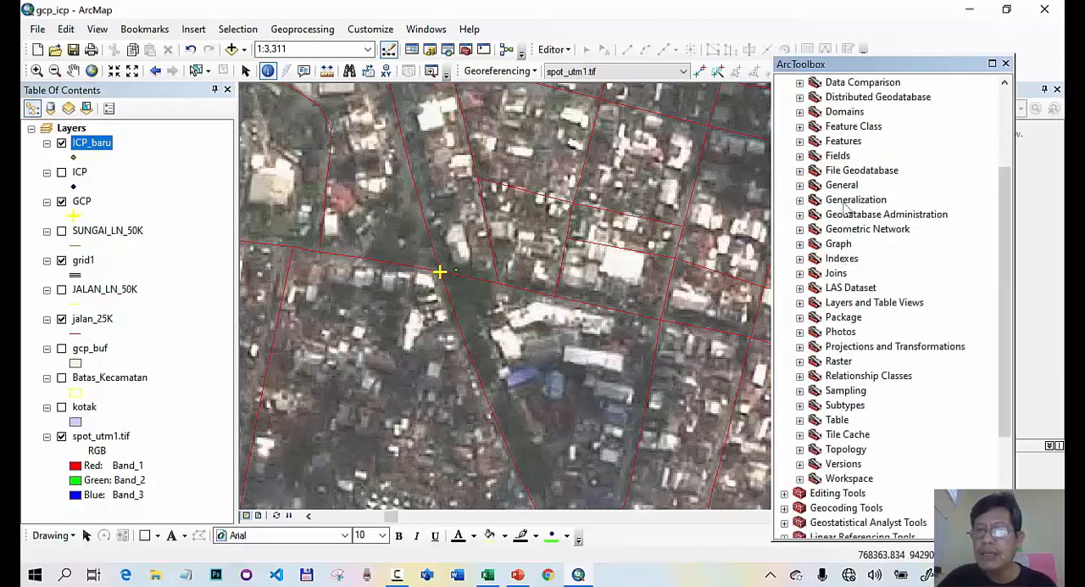
left_click(800, 142)
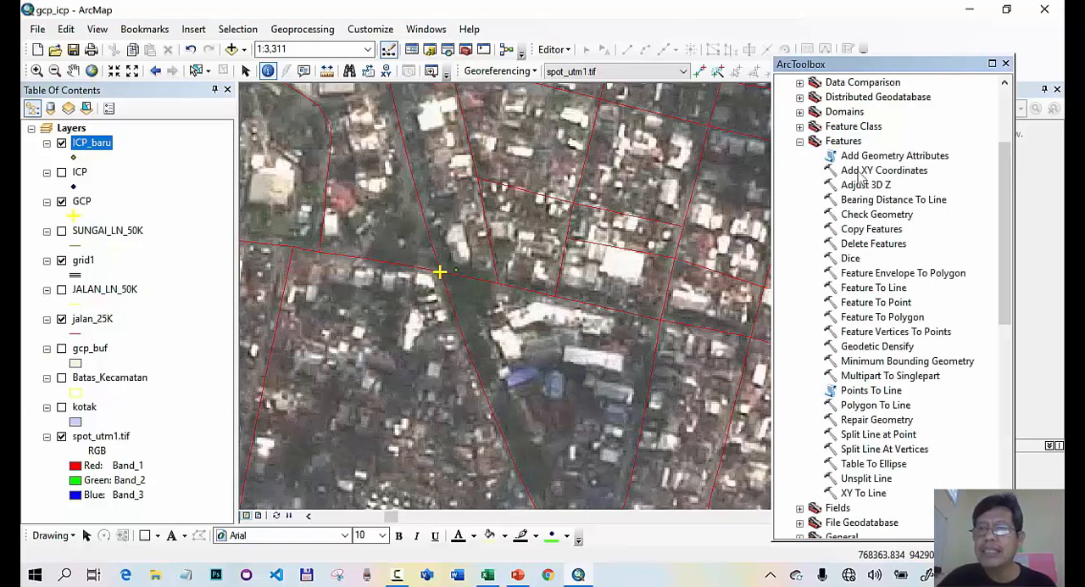
double_click(862, 173)
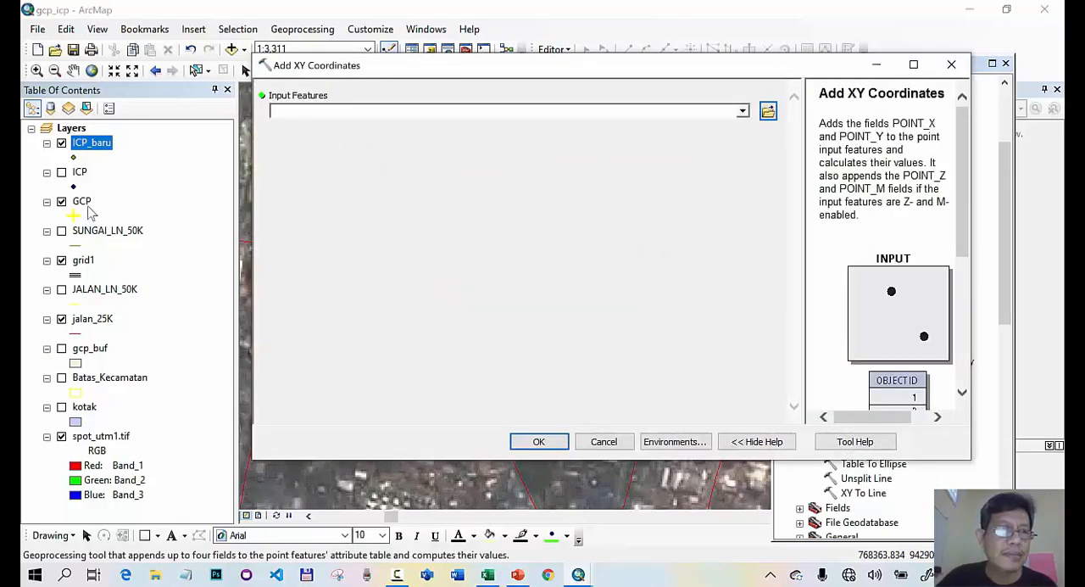
left_click_drag(84, 203, 299, 118)
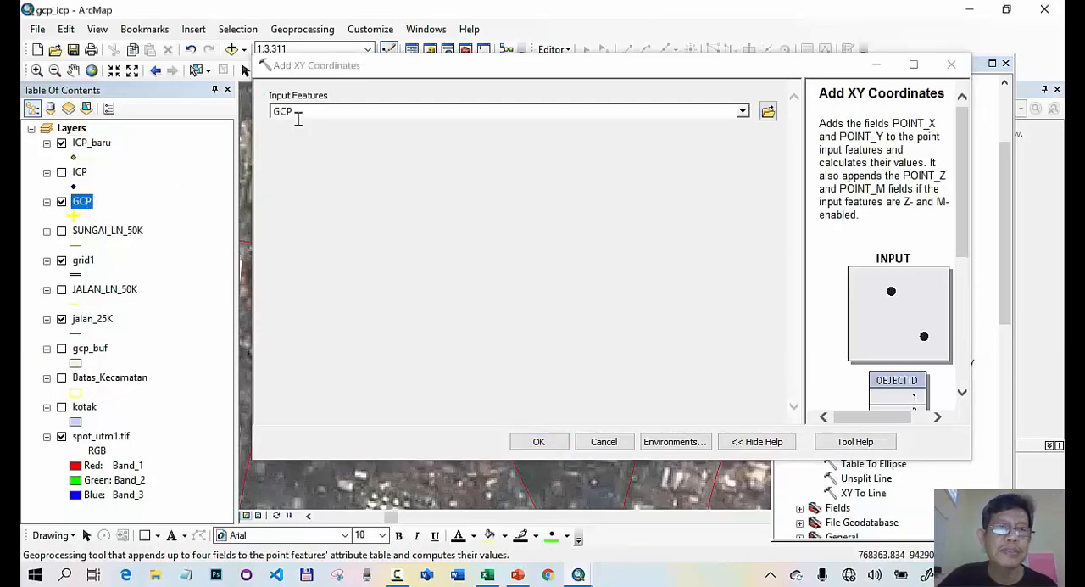
left_click(539, 442)
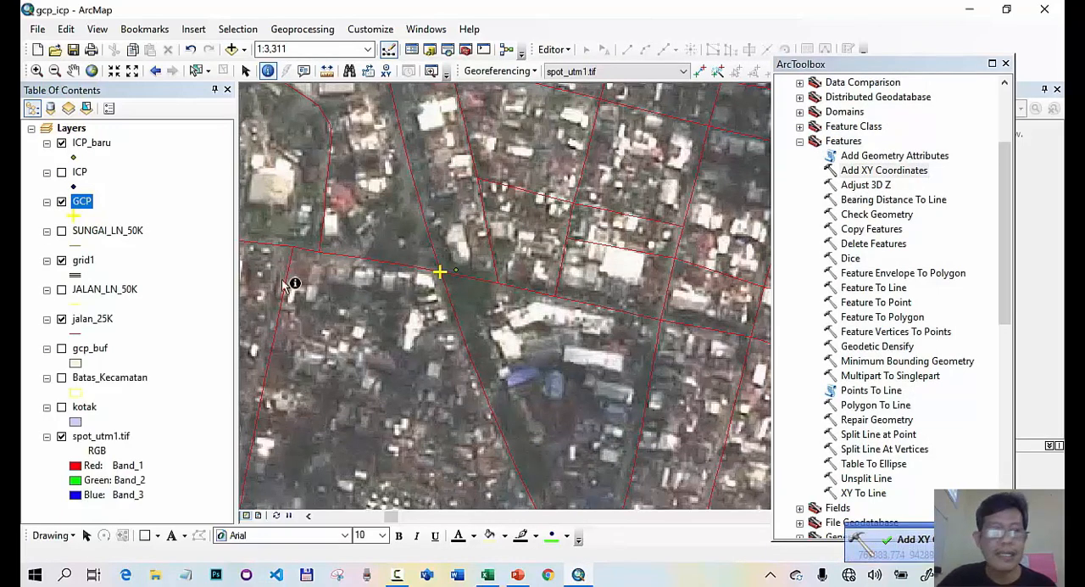
- Check the POINT_X and POINT_Y fields in the GCP attribute table
right_click(86, 209)
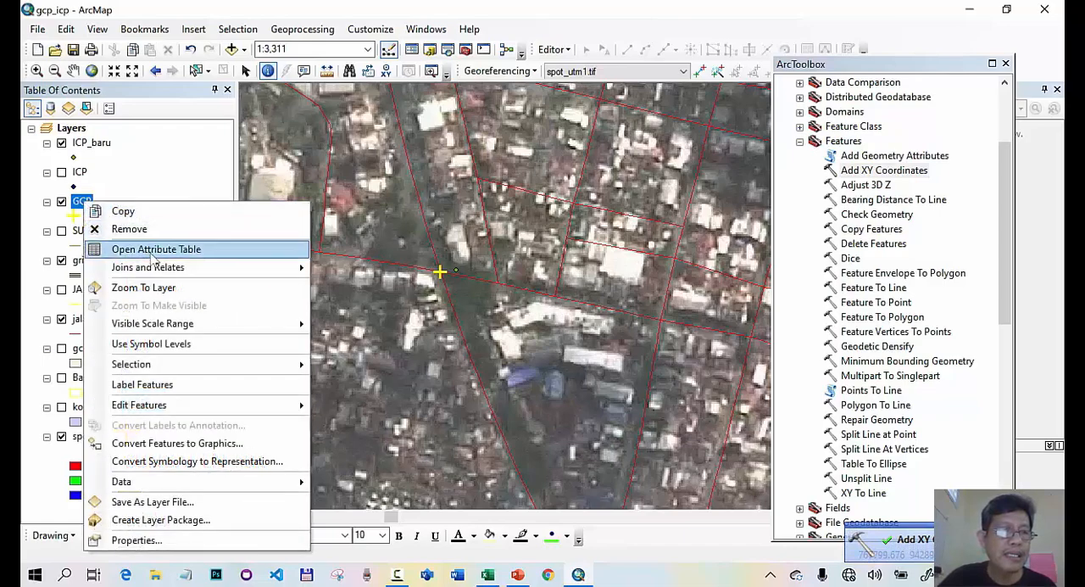
left_click(155, 249)
left_click(522, 124)
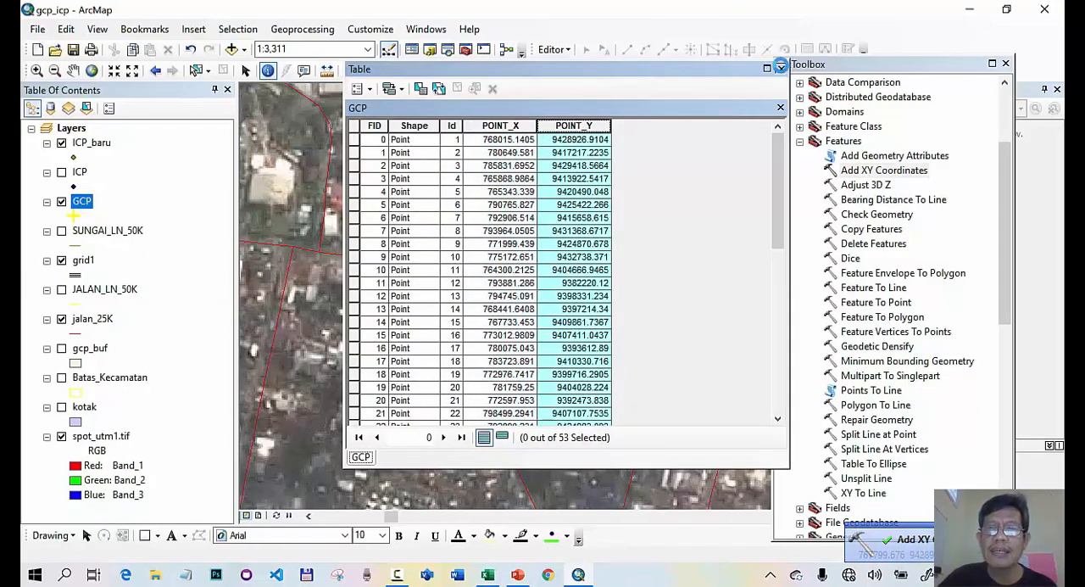
left_click(780, 67)
- Run Add XY Coordinates with ICP_baru as the input features
double_click(891, 172)
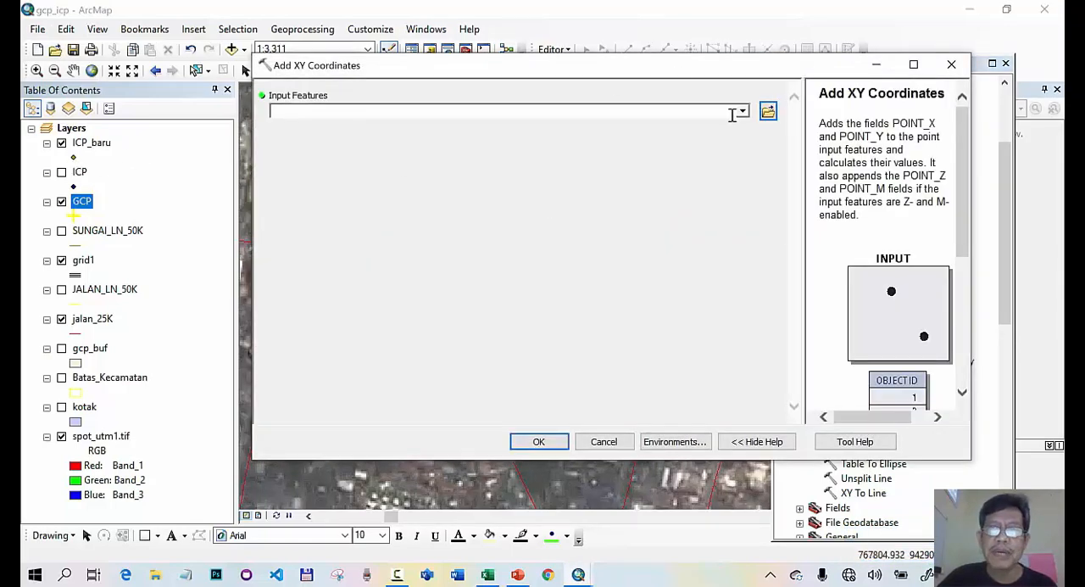
left_click(743, 112)
left_click(326, 127)
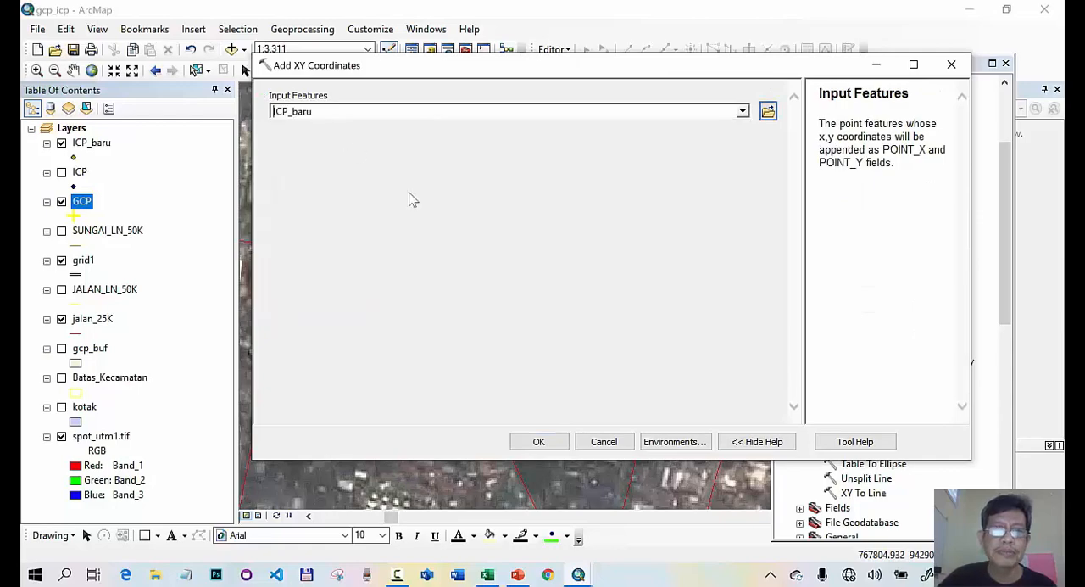
left_click(540, 442)
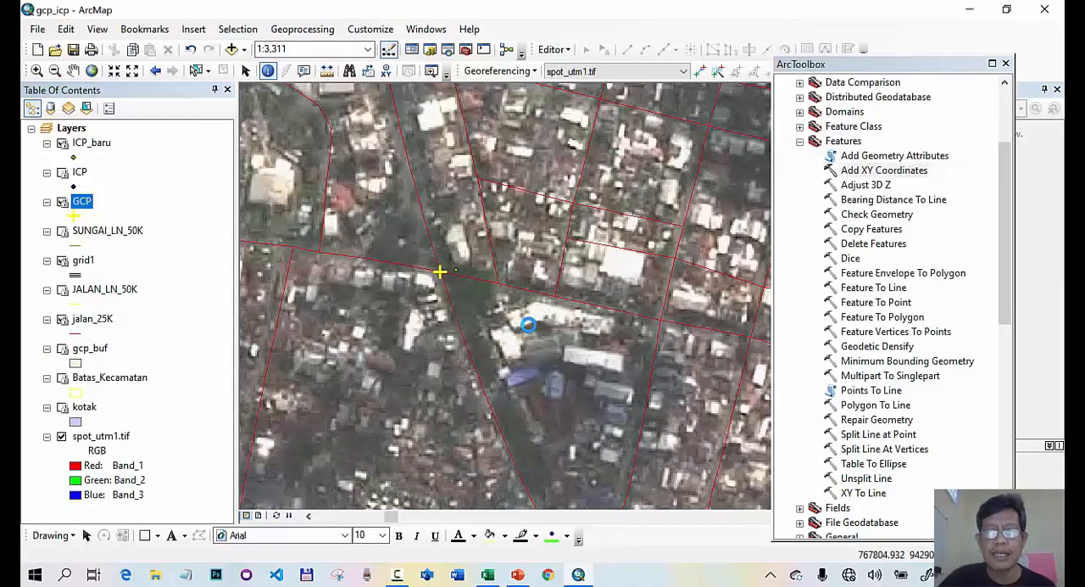
- Review the coordinate fields in the ICP_baru attribute table, closing the table and the toolbox when done
right_click(107, 145)
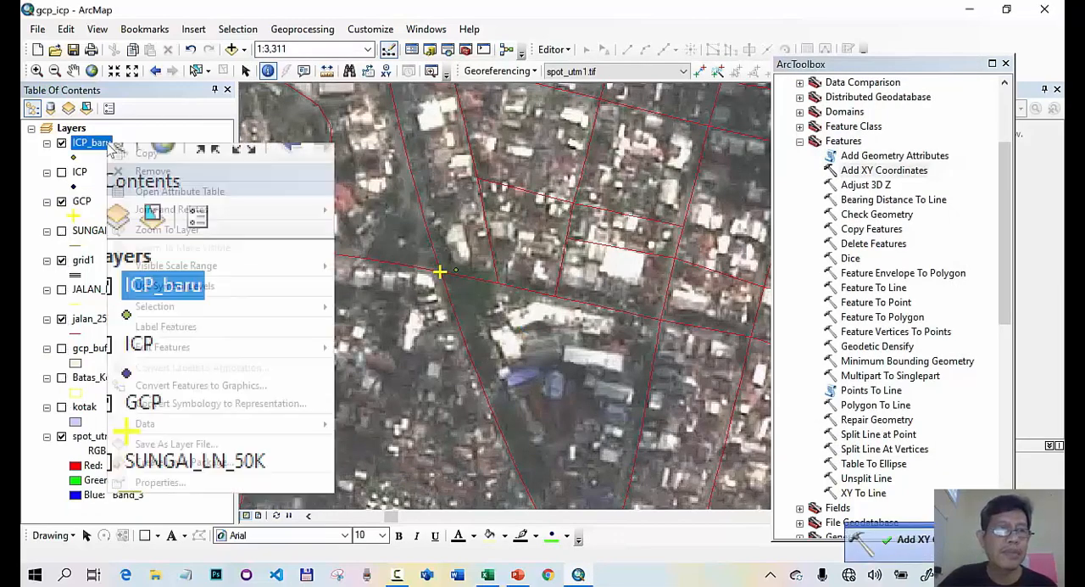
left_click(144, 187)
scroll(562, 150, "down", 2)
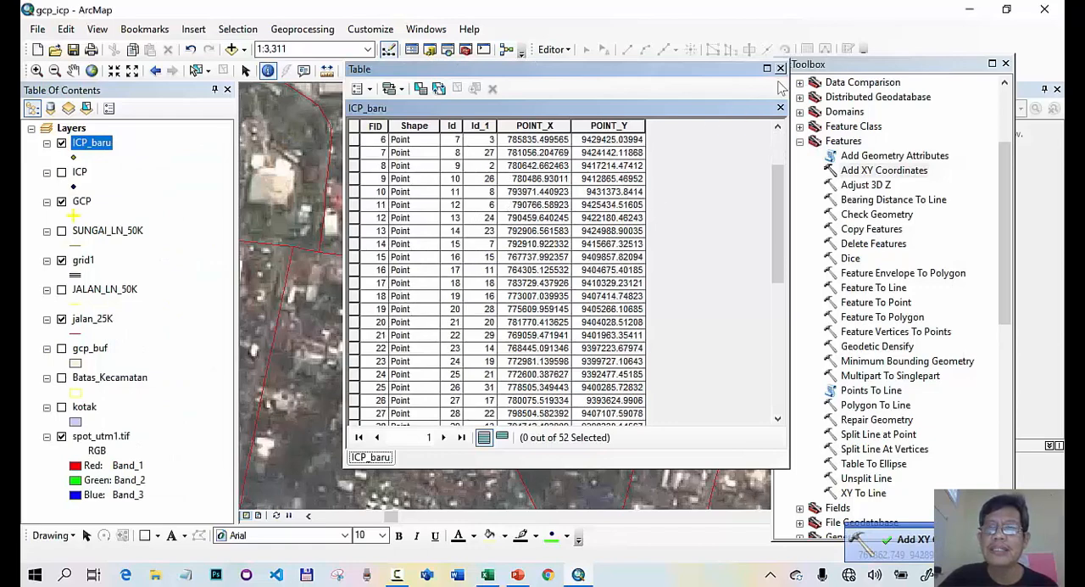
left_click(780, 68)
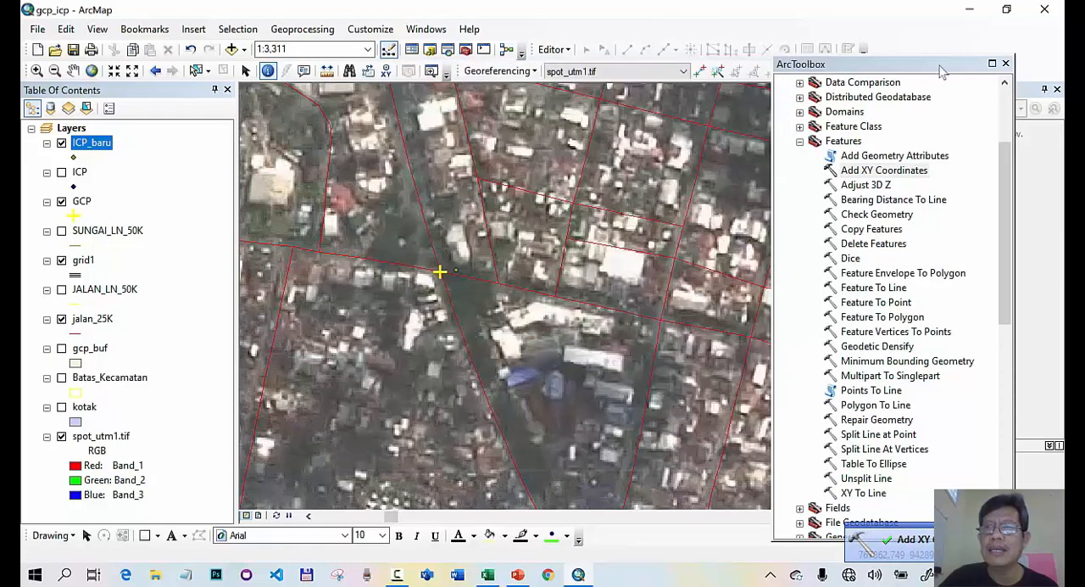
left_click(1005, 64)
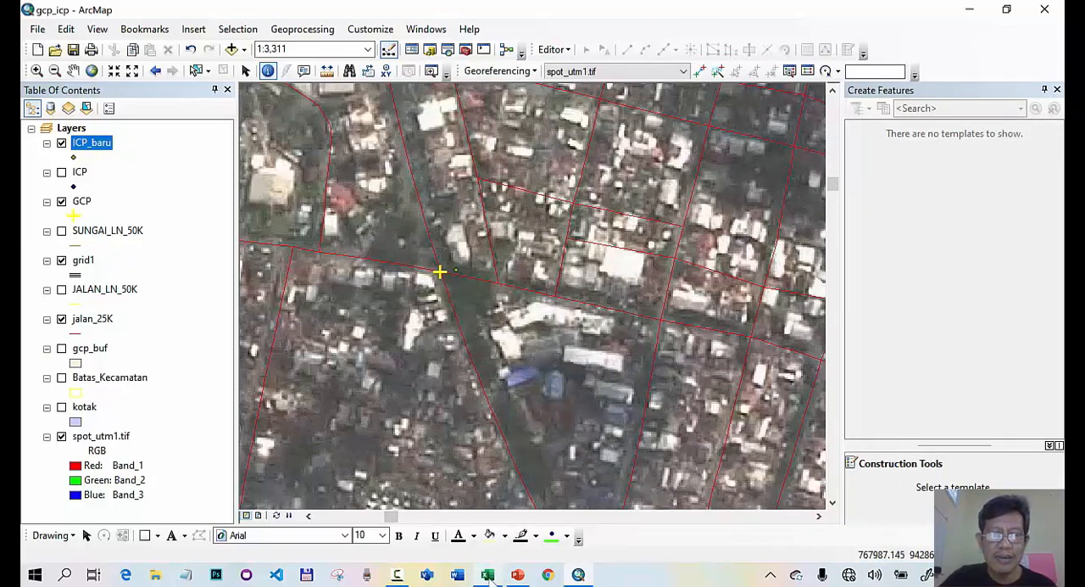
- Switch to the Perhitungan Uji Akurasi_Citra1 workbook in Excel and examine the Uji Akurasi sheet's point list, coordinate columns and accuracy rows
mouse_move(489, 574)
left_click(461, 436)
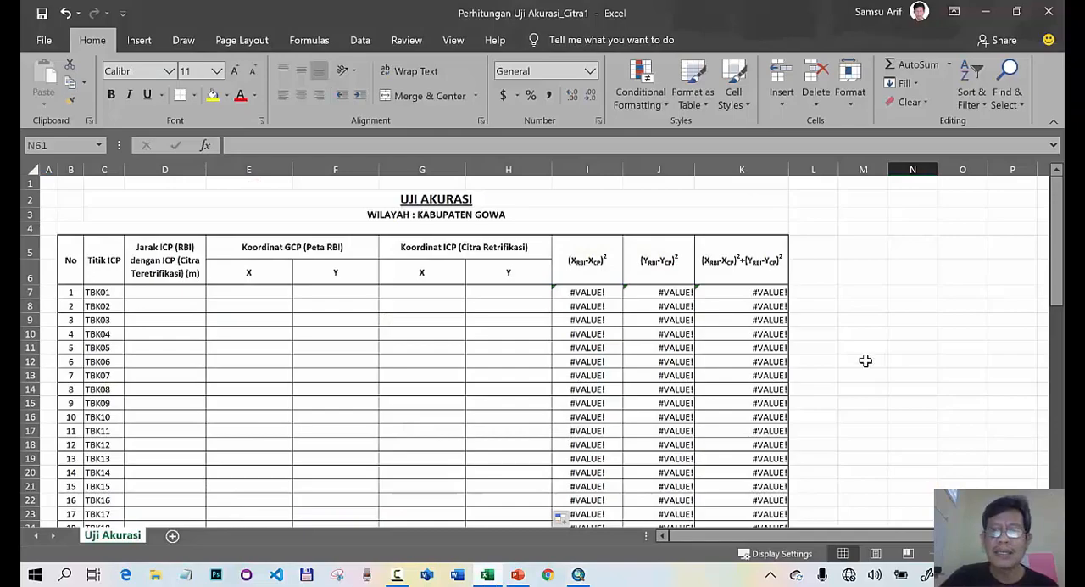
scroll(856, 359, "down", 8)
scroll(852, 360, "down", 5)
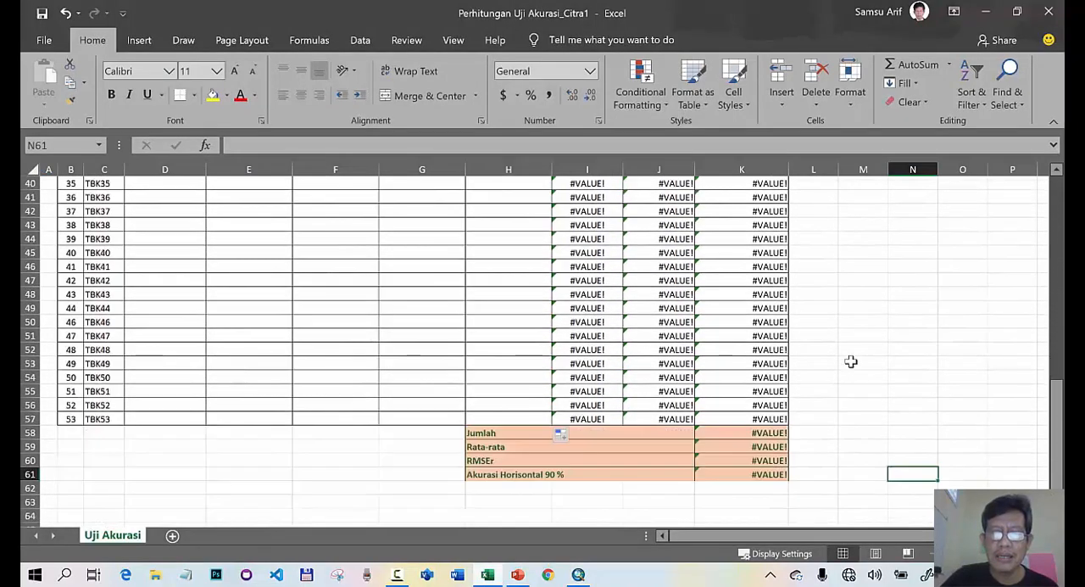
scroll(847, 363, "up", 13)
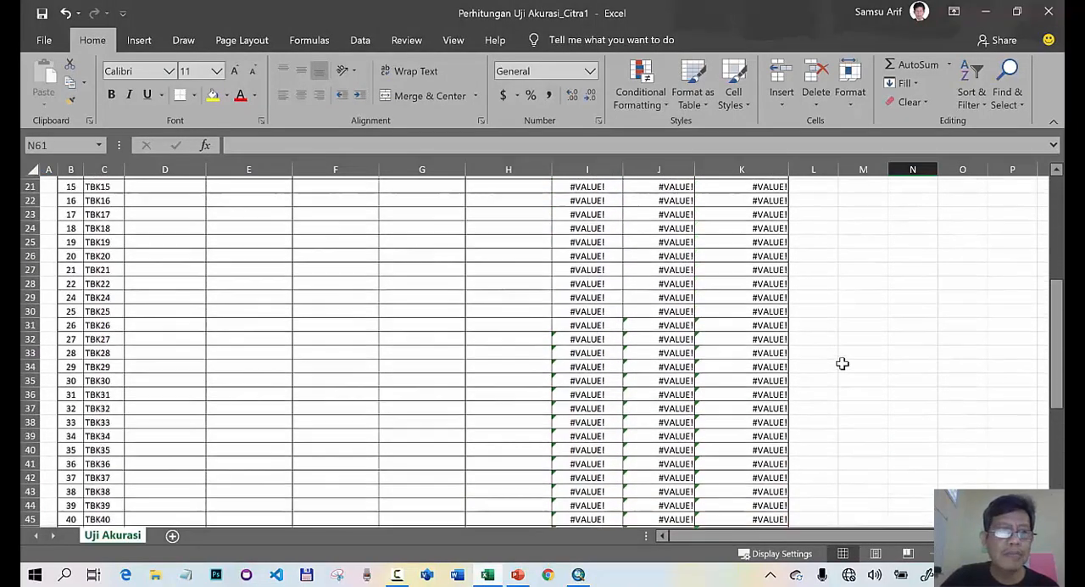
left_click(93, 292)
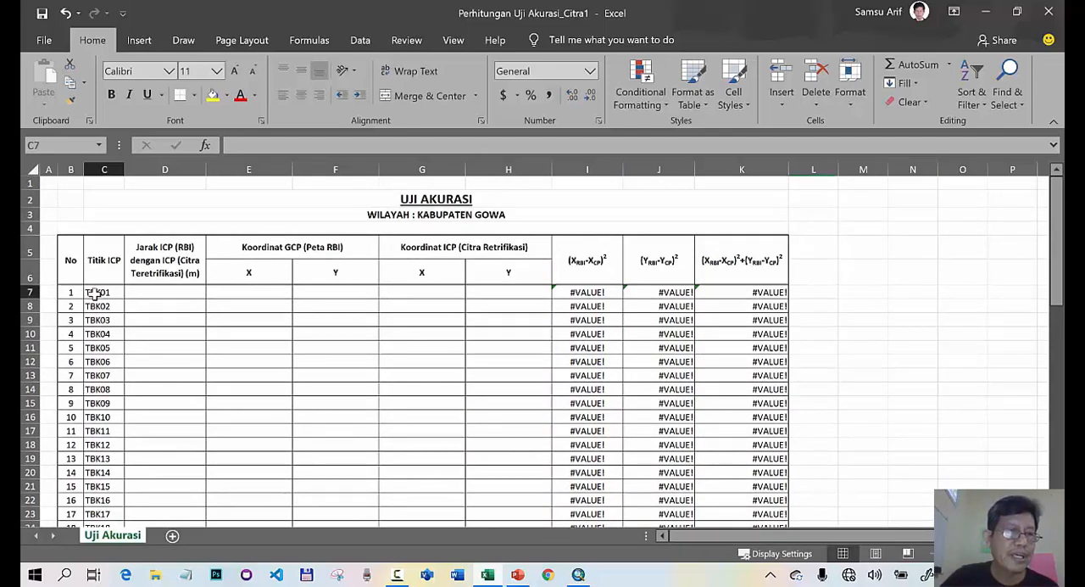
scroll(109, 315, "down", 1)
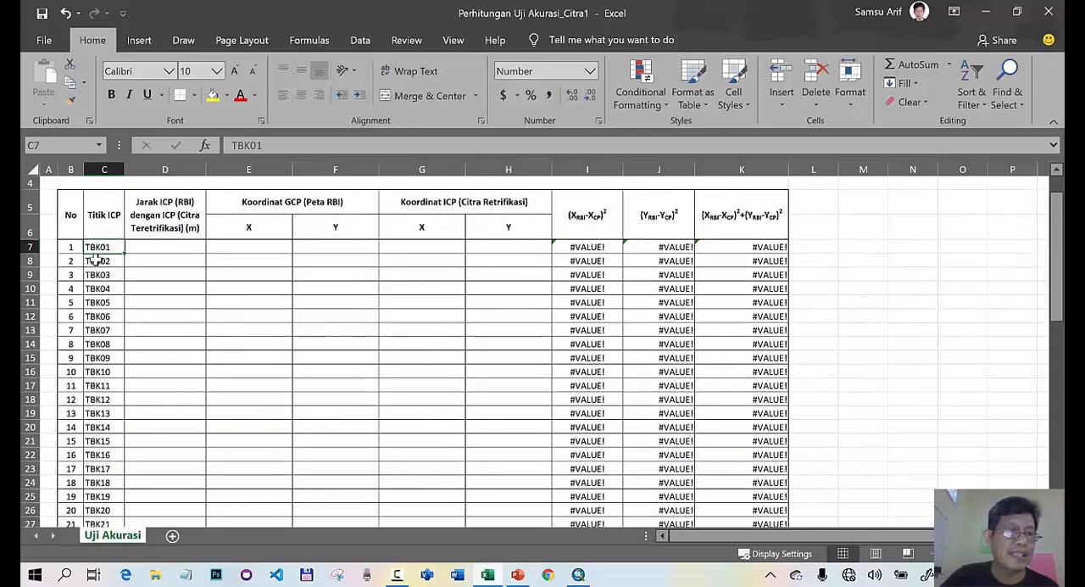
scroll(110, 397, "down", 8)
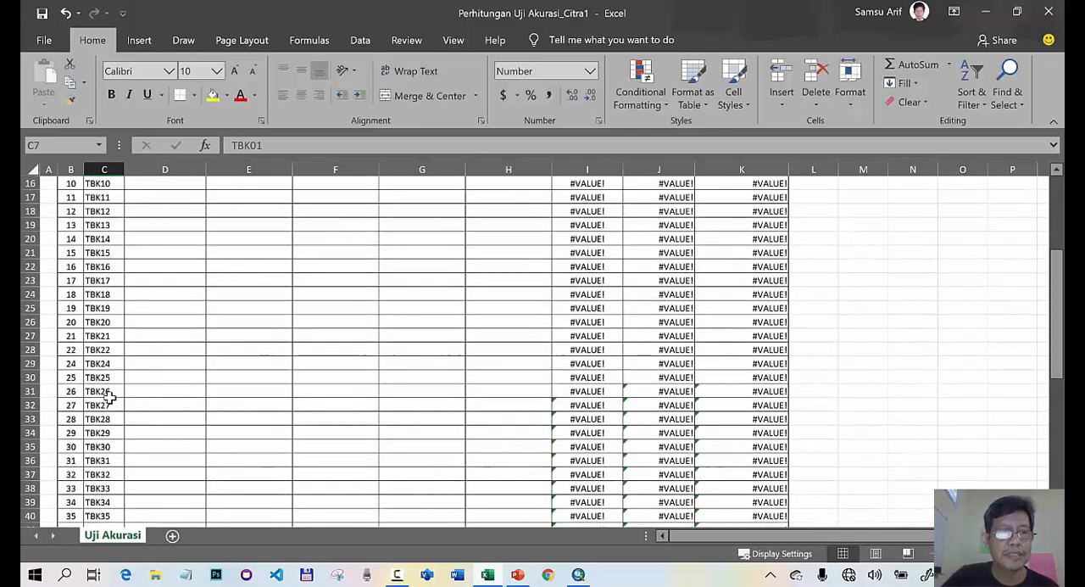
scroll(108, 398, "down", 1)
scroll(110, 391, "up", 10)
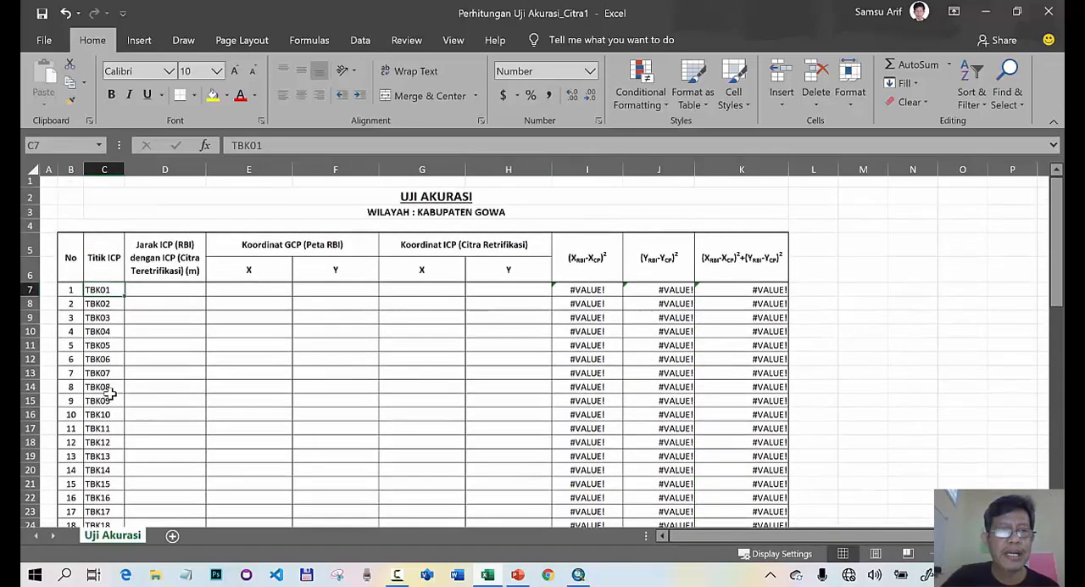
left_click(273, 291)
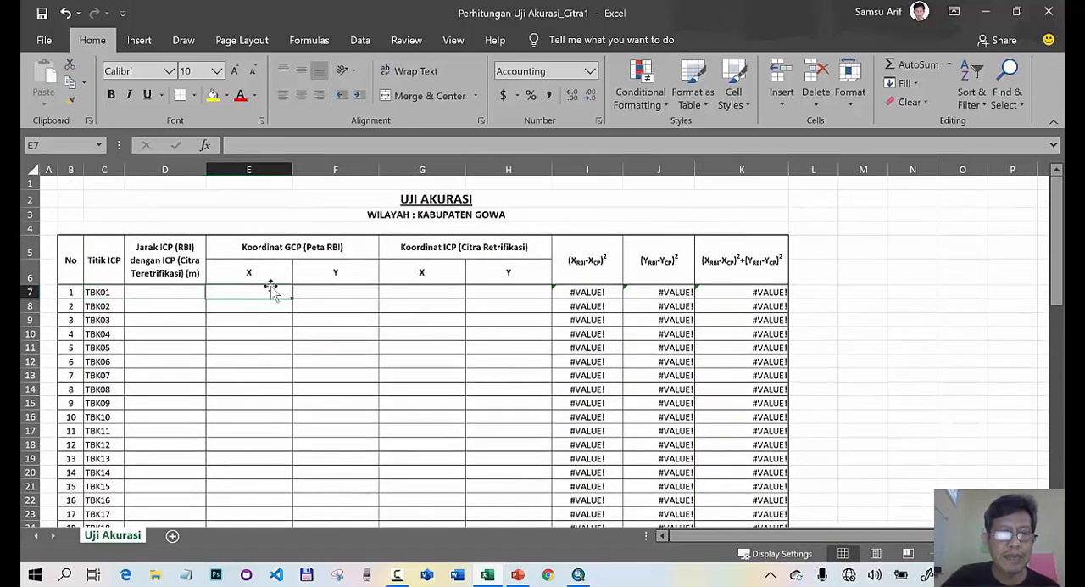
left_click(305, 290)
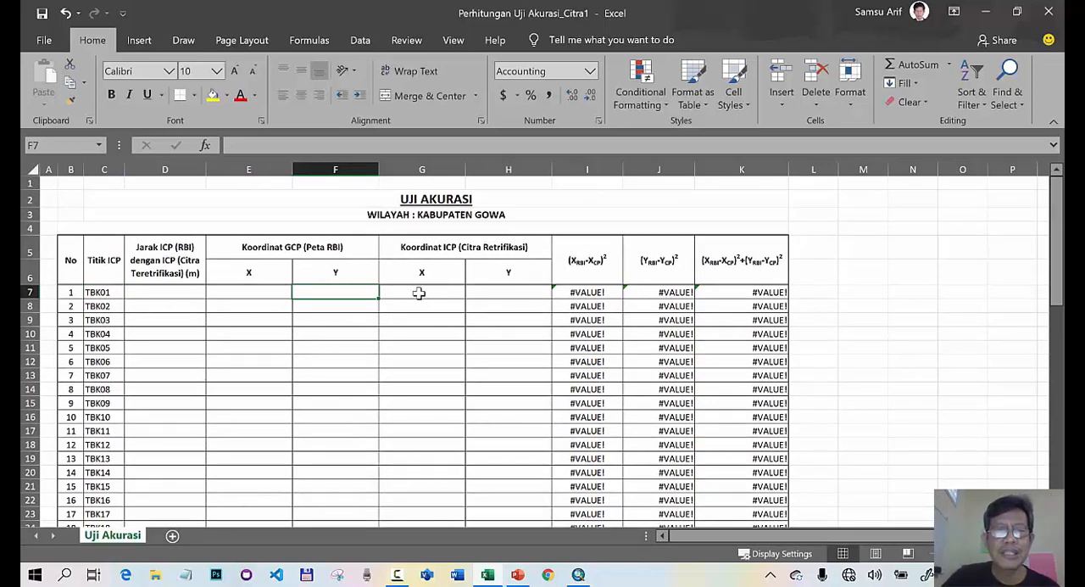
- Check the empty ICP coordinate cells in the first point row and the squared X-difference formula in I7
left_click(386, 293)
left_click(509, 295)
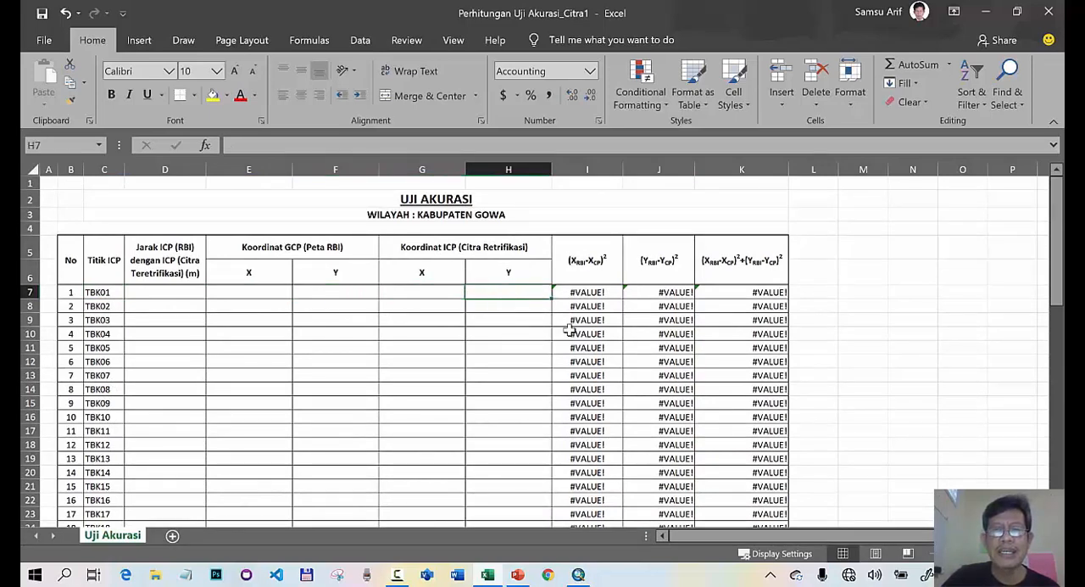
left_click(587, 292)
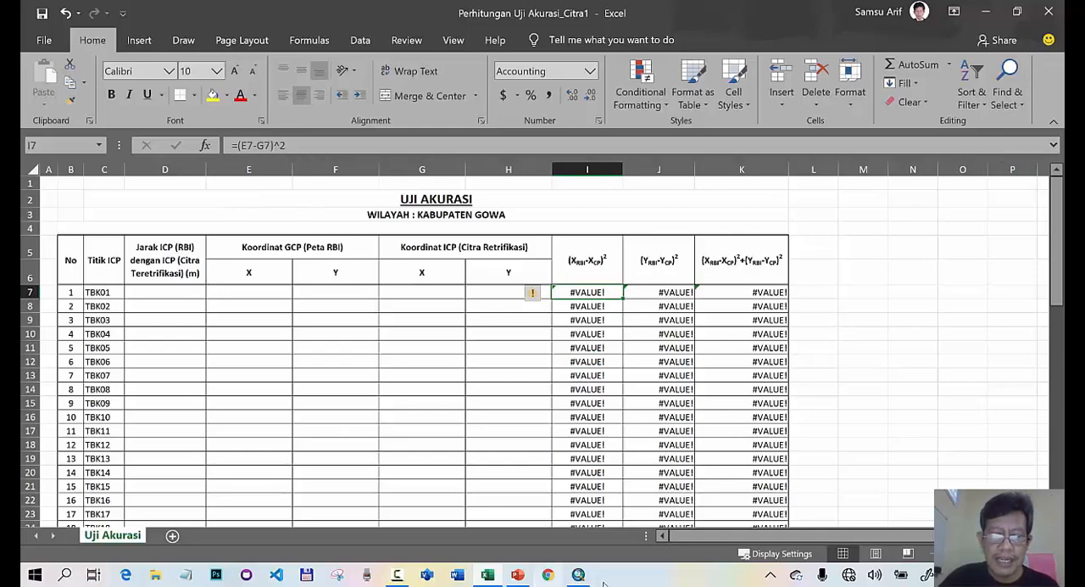
- Switch to ArcMap and open the Table To Excel tool from the Excel conversion tools in ArcToolbox
left_click(579, 575)
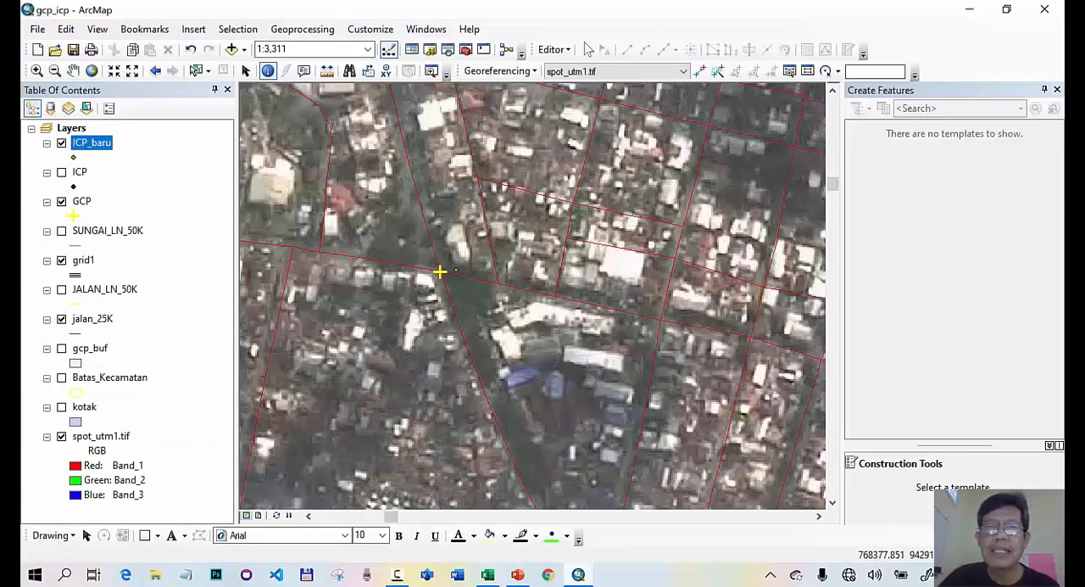
left_click(465, 50)
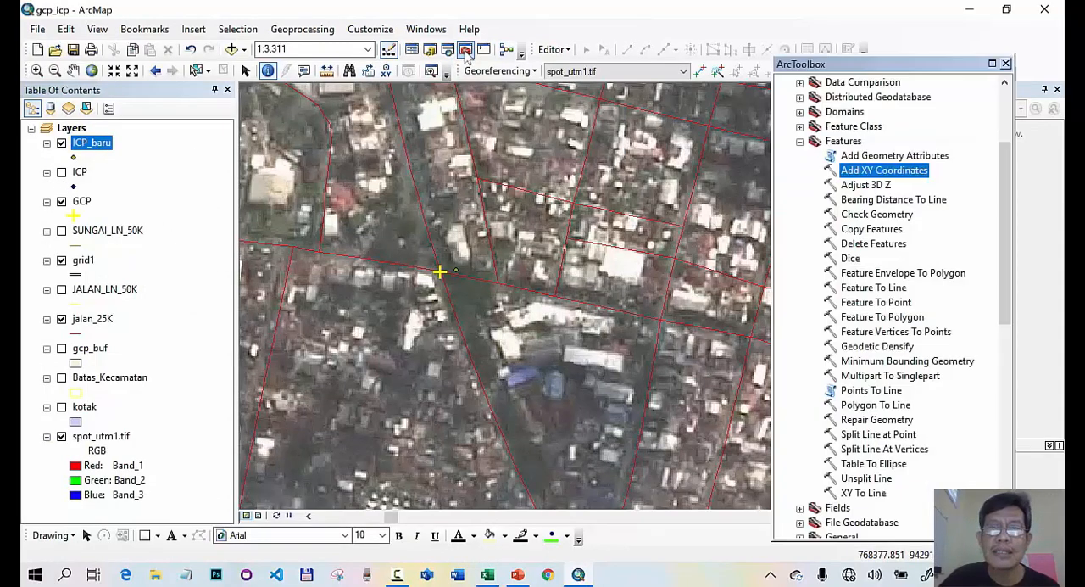
left_click(800, 140)
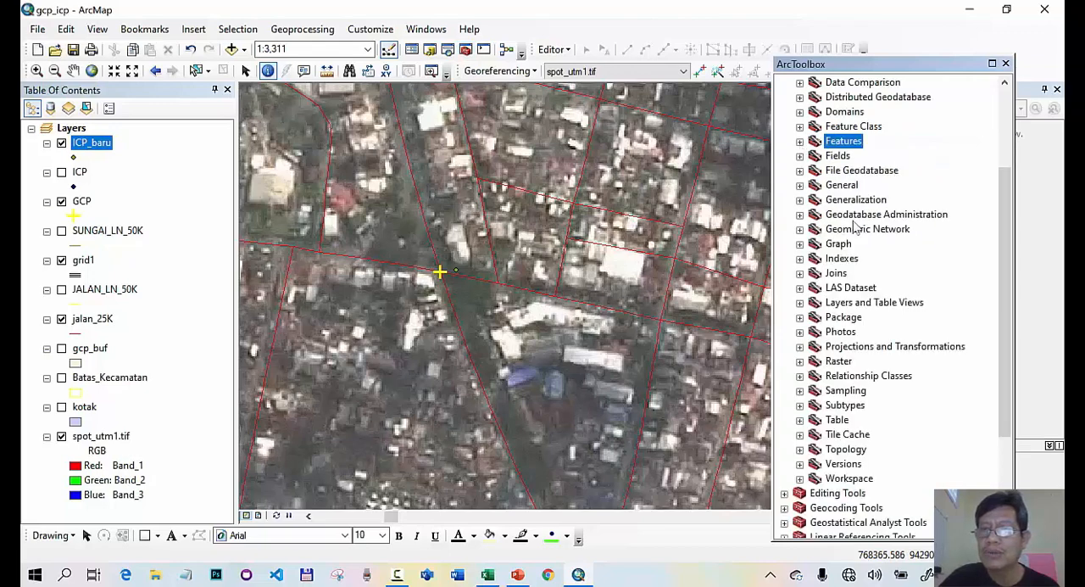
scroll(799, 161, "up", 3)
left_click(784, 171)
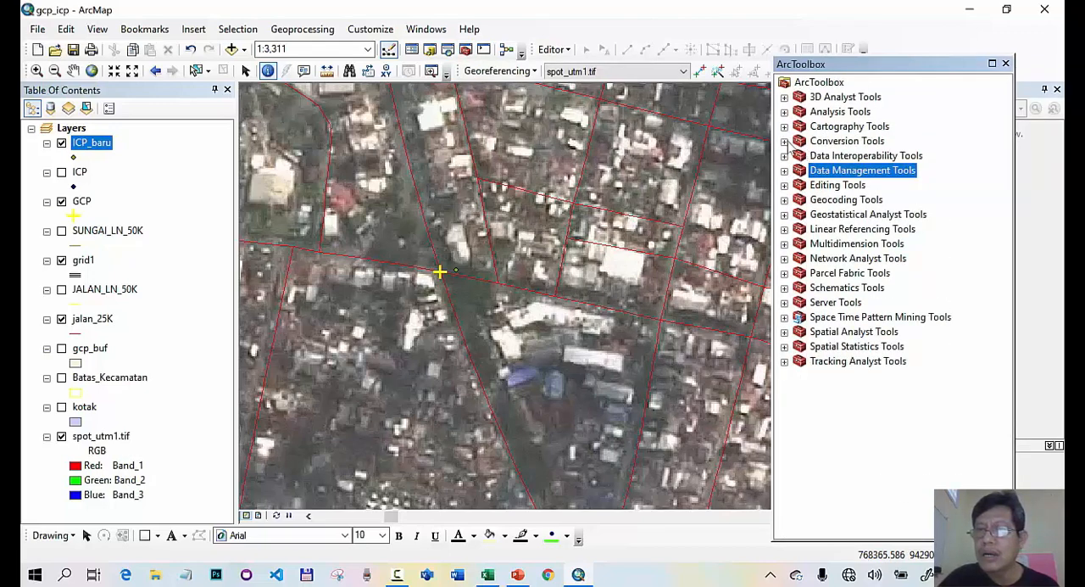
left_click(785, 142)
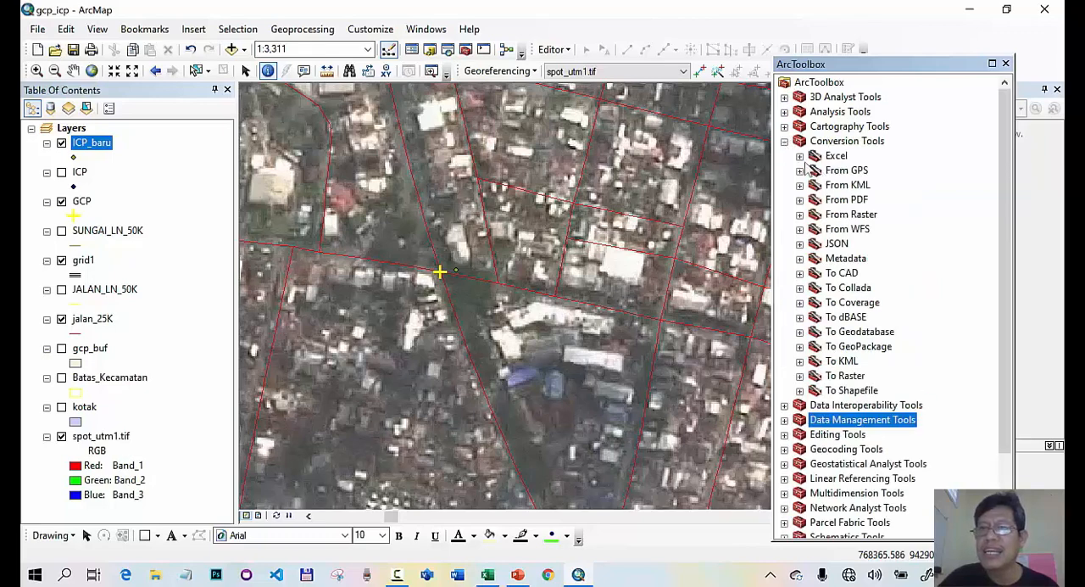
left_click(800, 156)
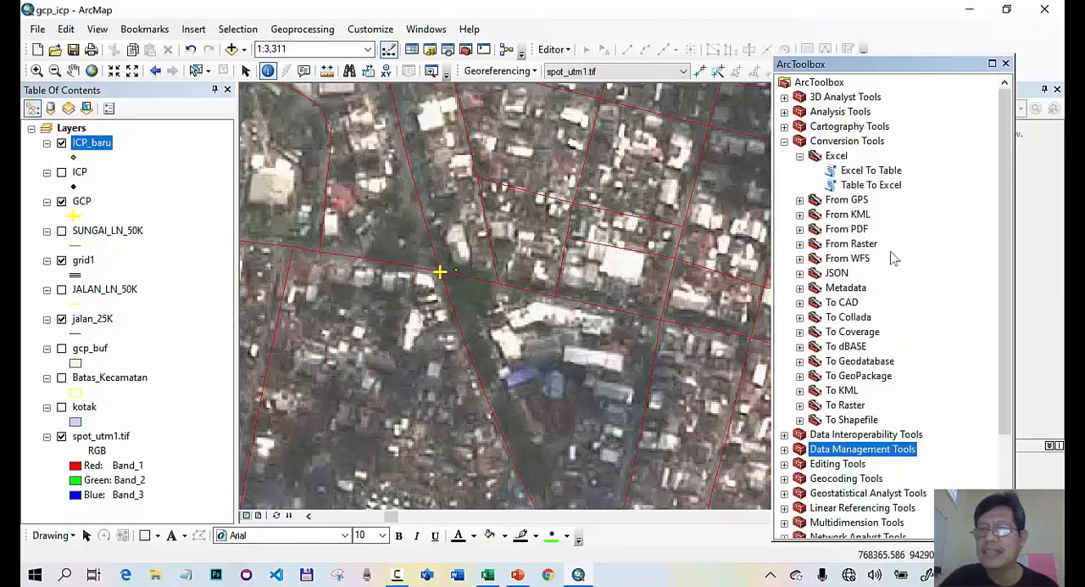
double_click(869, 185)
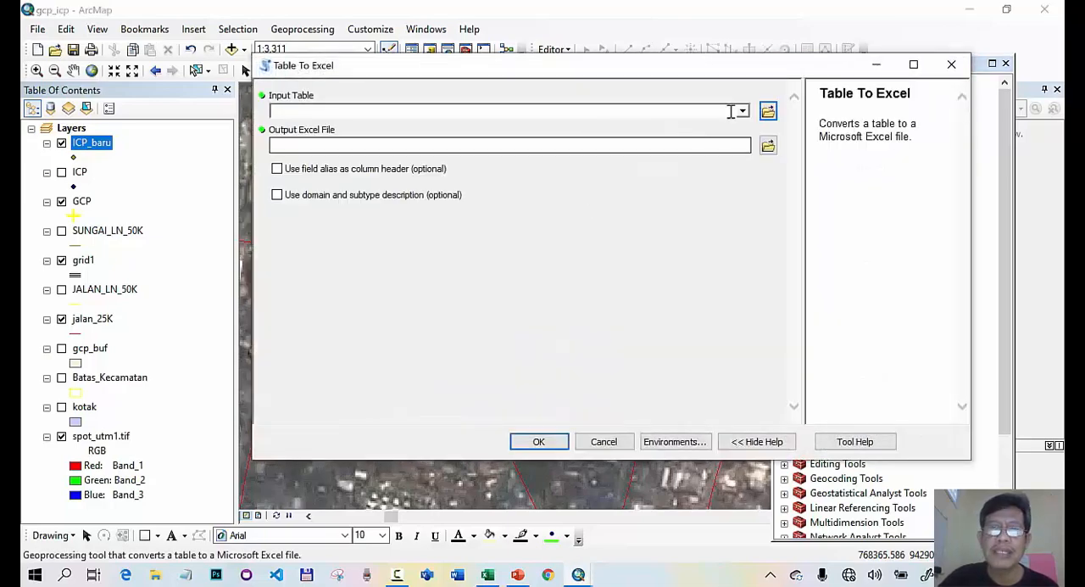
- Export the GCP layer's table to an Excel file named GCP_koordinat in the gowa folder
left_click_drag(82, 202, 349, 116)
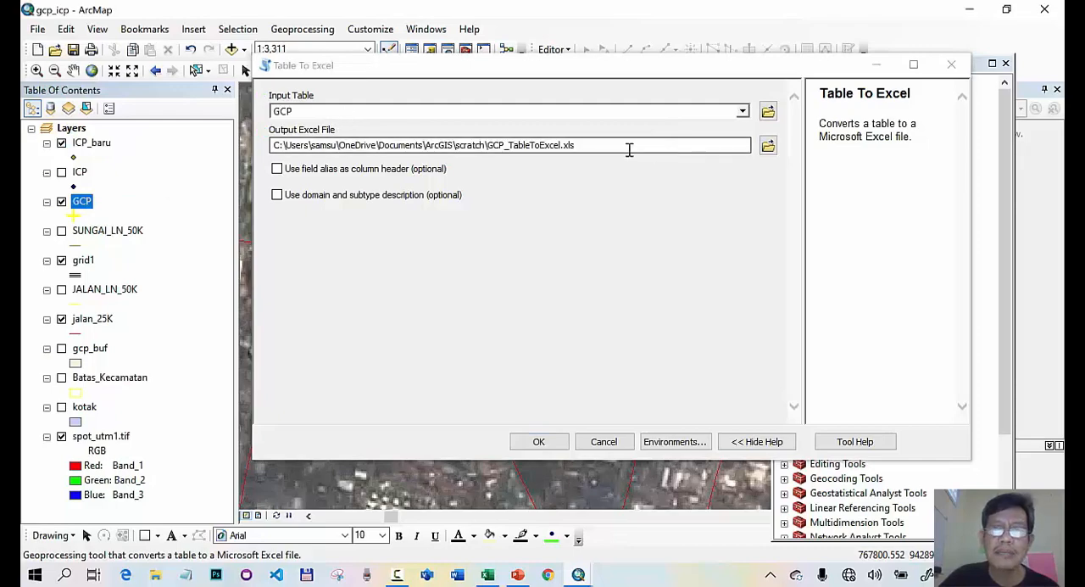
left_click(768, 148)
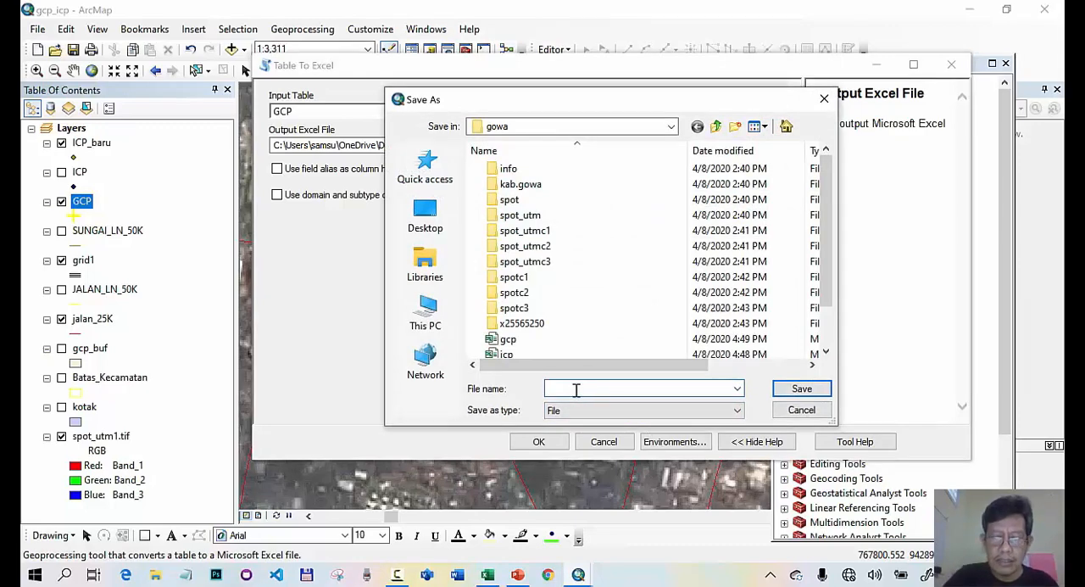
type("ko")
key("BackSpace")
key("BackSpace")
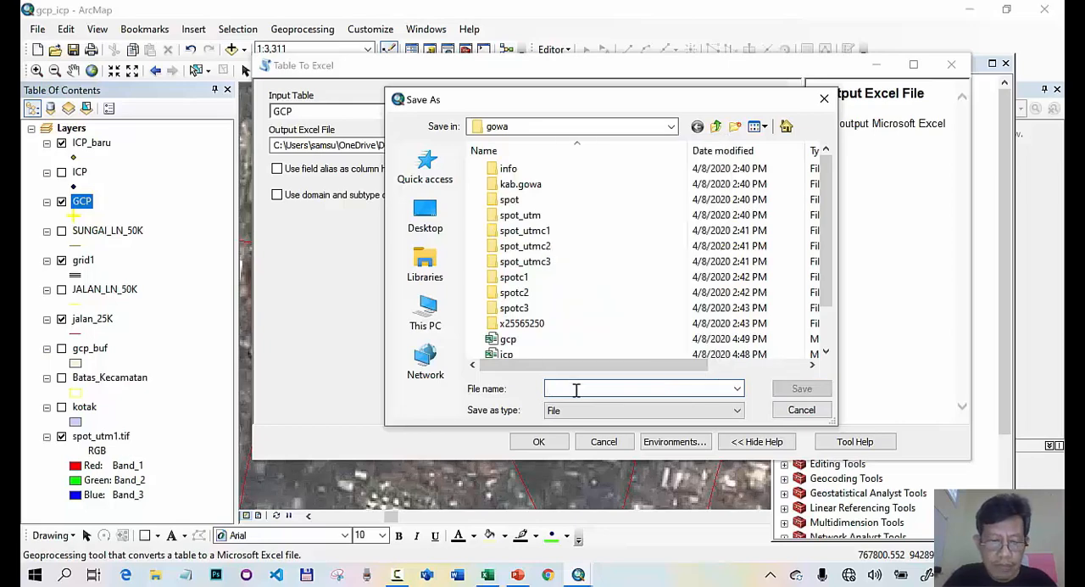
type("GCP")
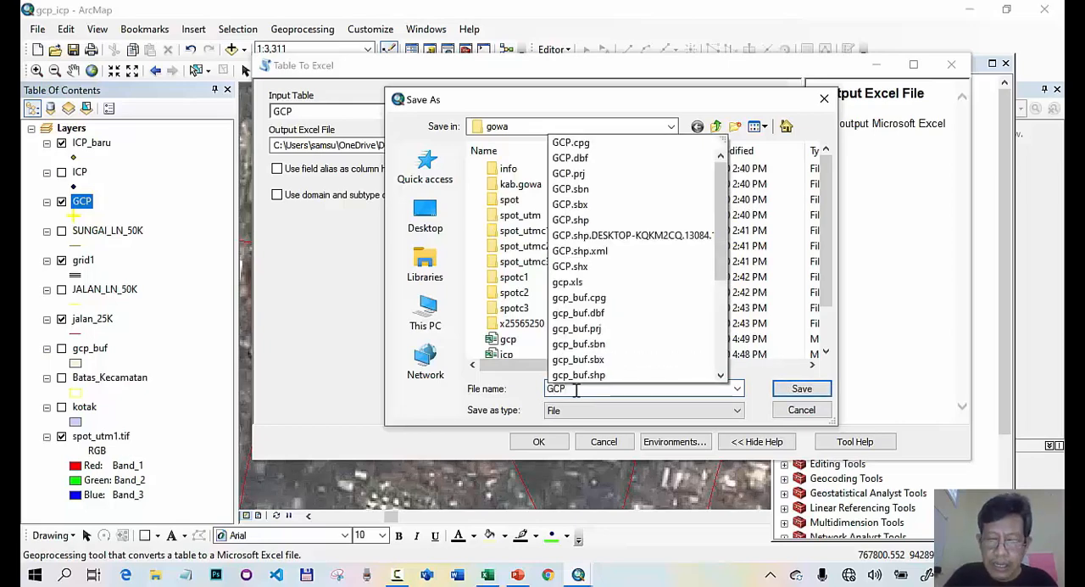
type("_koordinat")
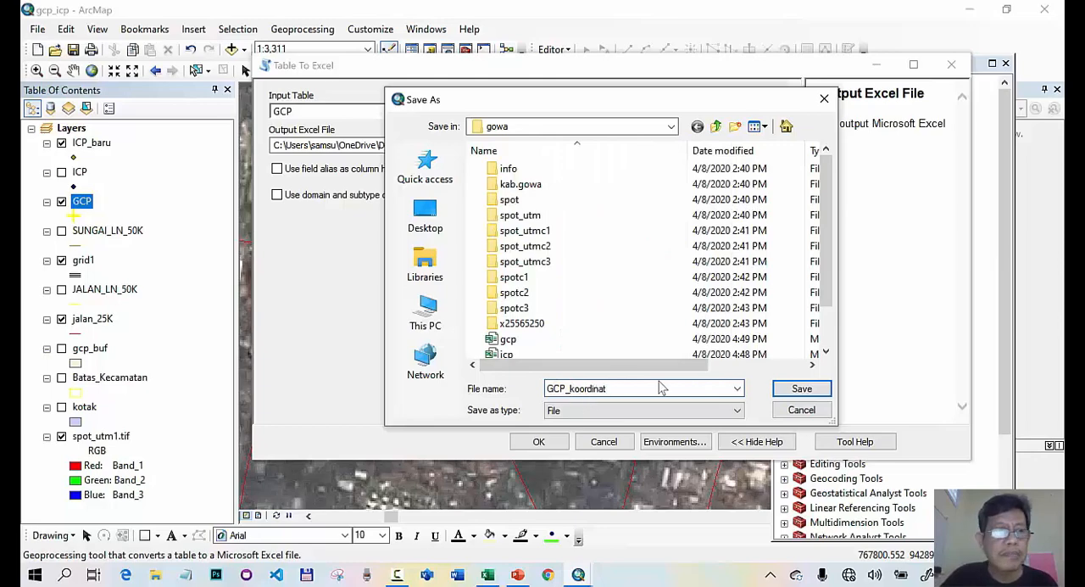
left_click(778, 390)
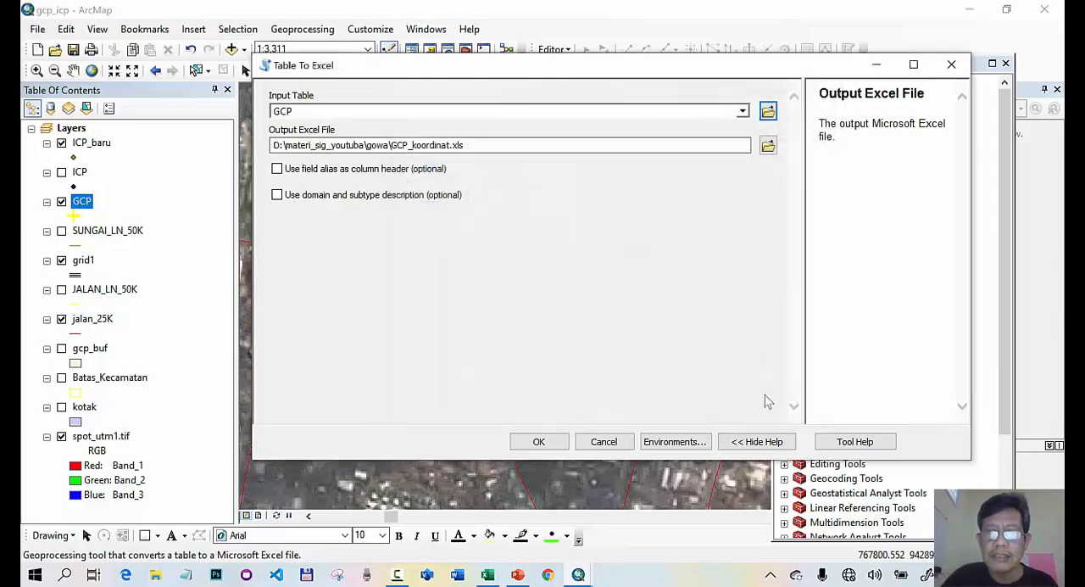
left_click(539, 441)
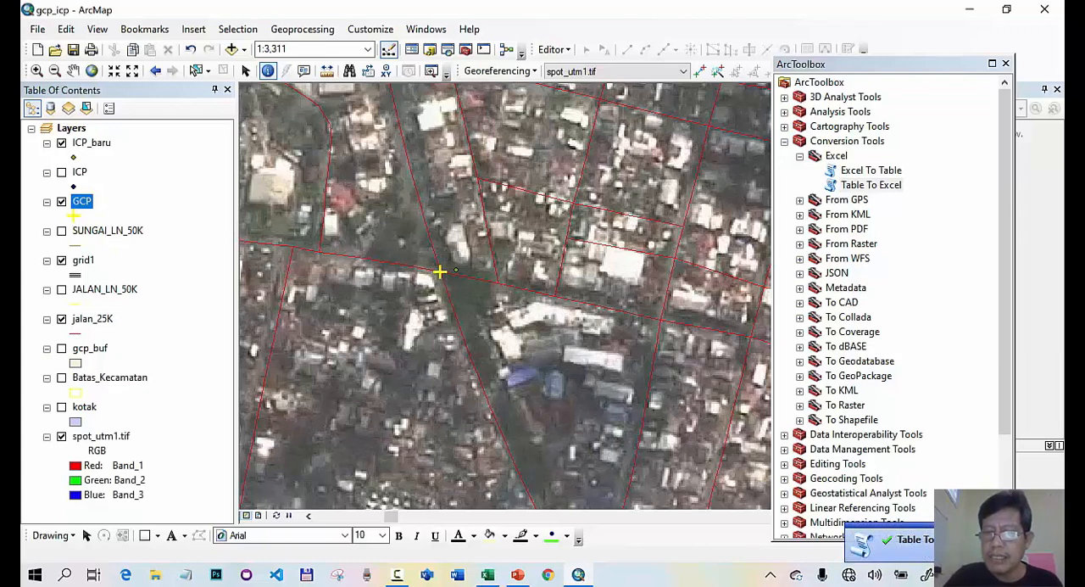
- Run Table To Excel on the ICP_baru layer, saving the output as ICP_koordinat in the gowa folder
double_click(873, 186)
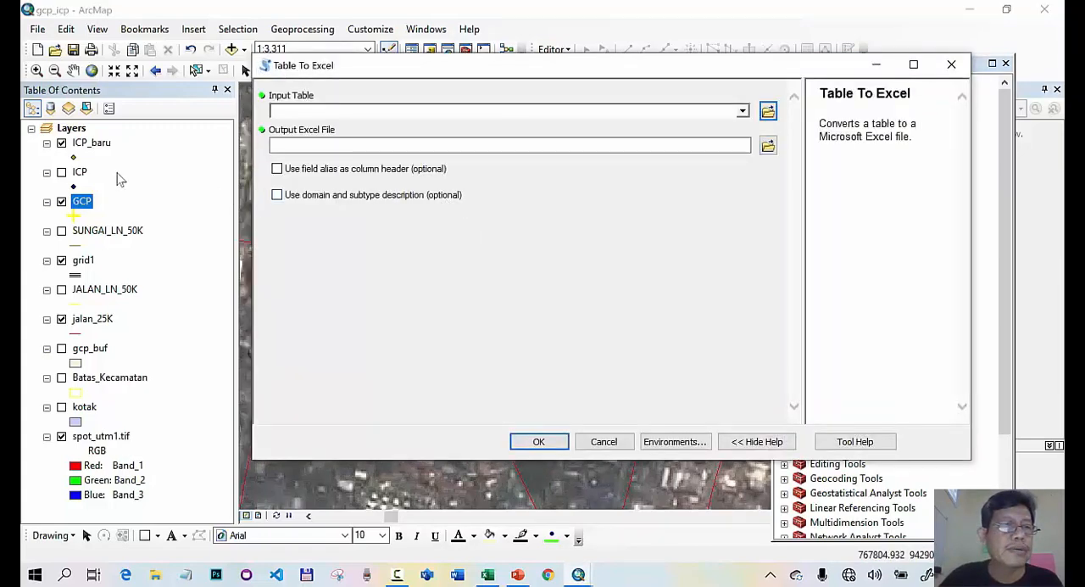
left_click_drag(95, 150, 303, 111)
left_click(768, 146)
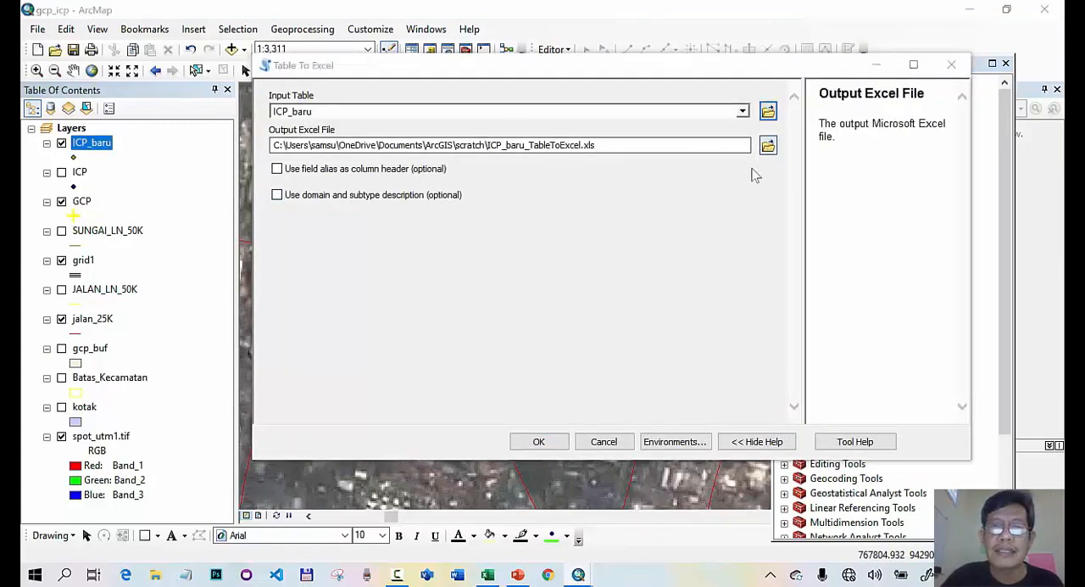
left_click(609, 388)
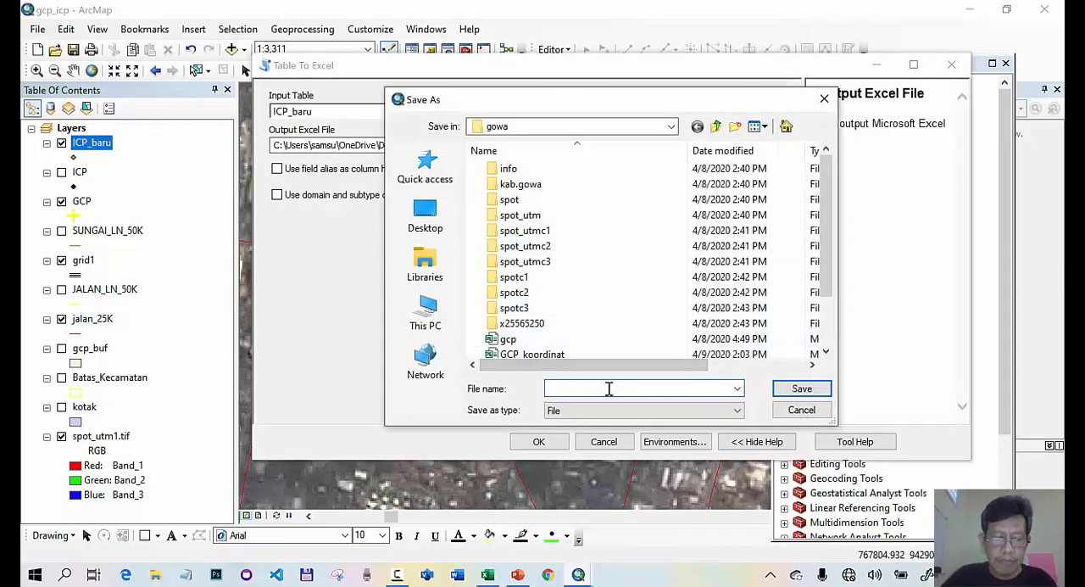
type("ICP_koordinat")
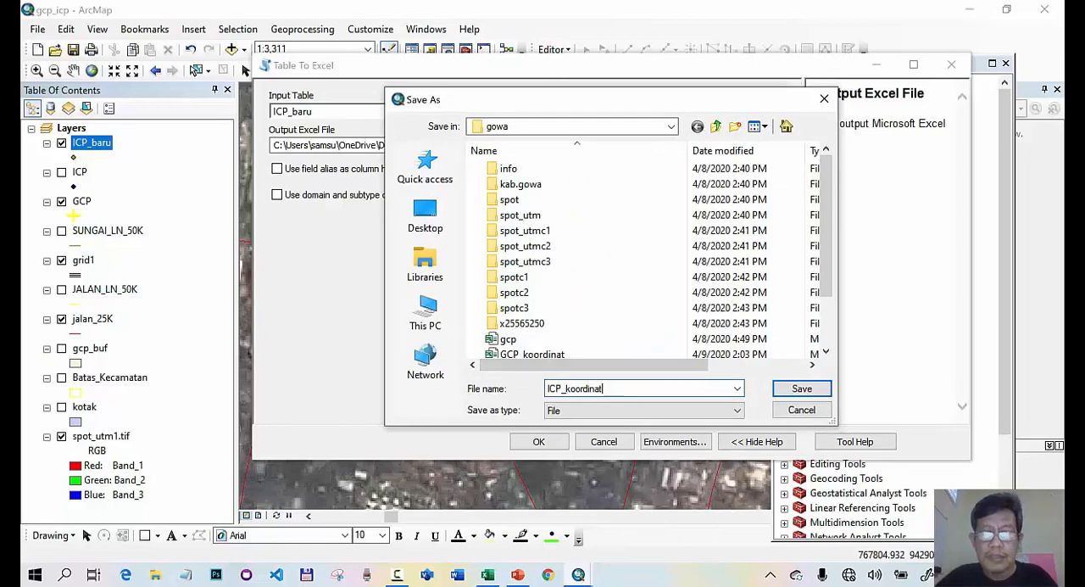
left_click(797, 390)
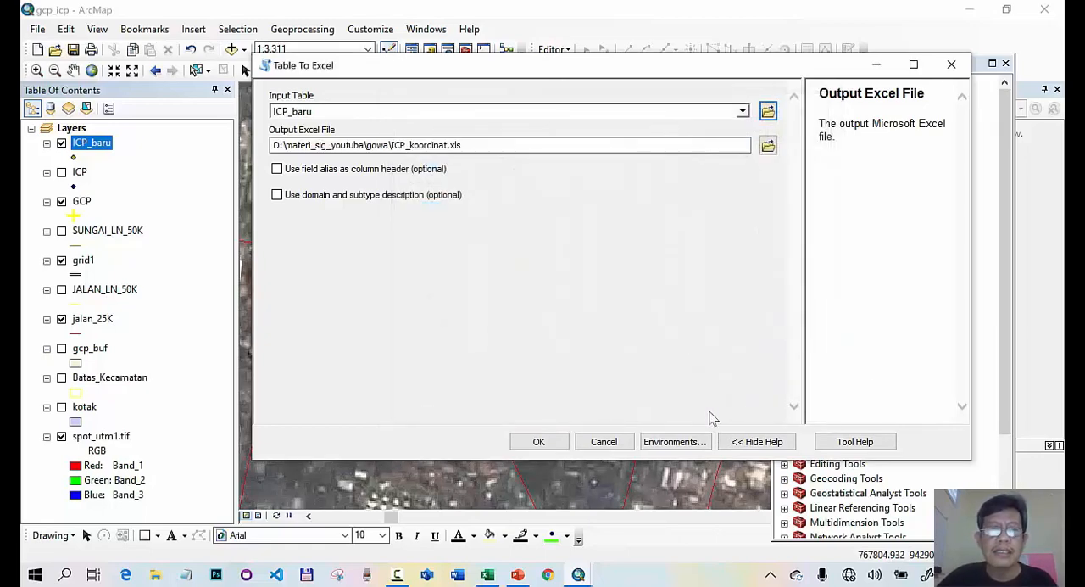
left_click(546, 441)
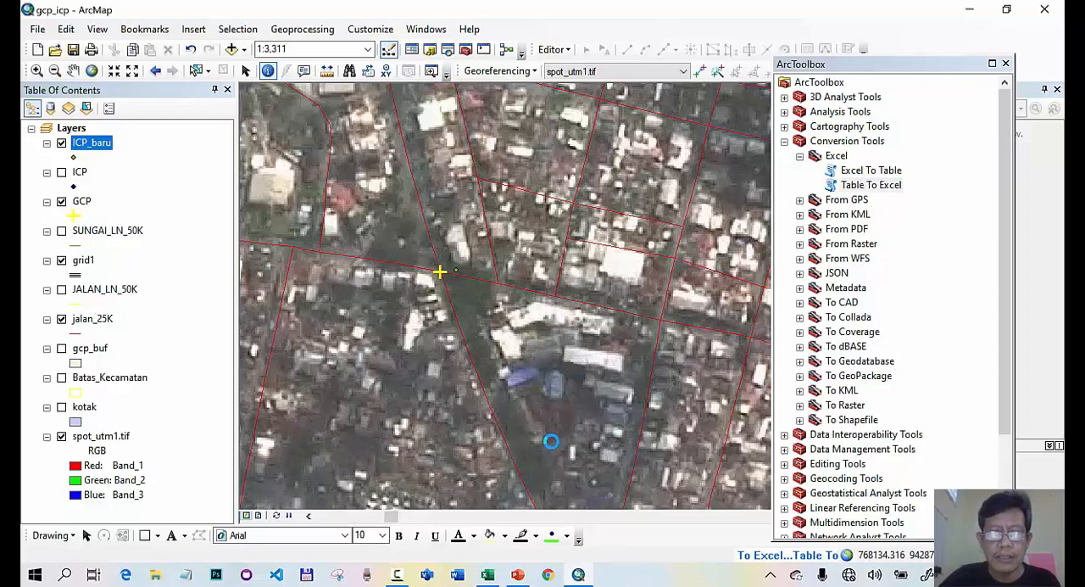
- Switch to the Perhitungan Uji Akurasi_Citra_CE90 workbook in Excel and examine the Uji Akurasi sheet's point list and accuracy rows
left_click(488, 574)
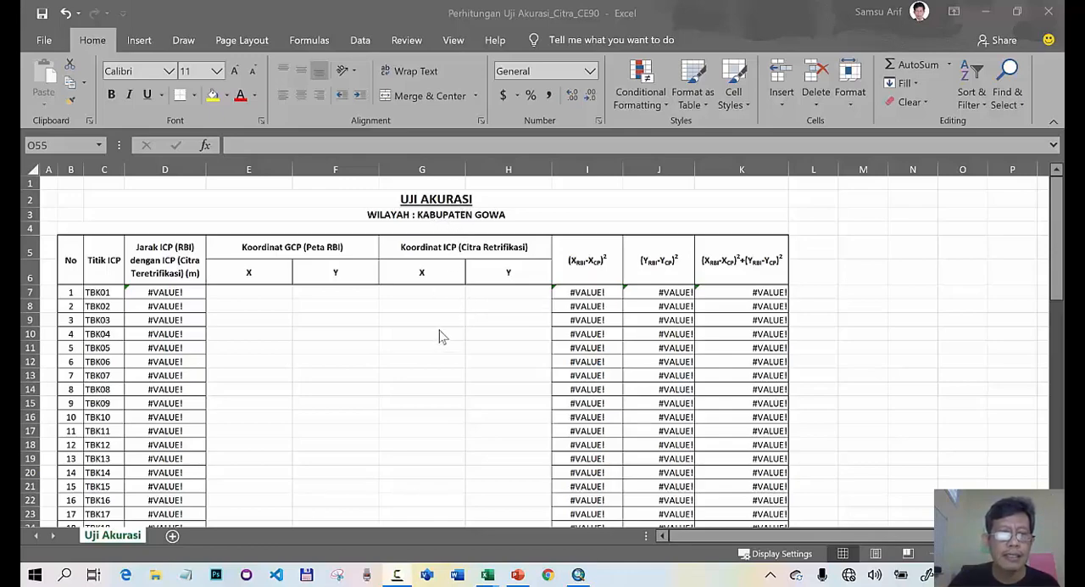
scroll(432, 338, "down", 10)
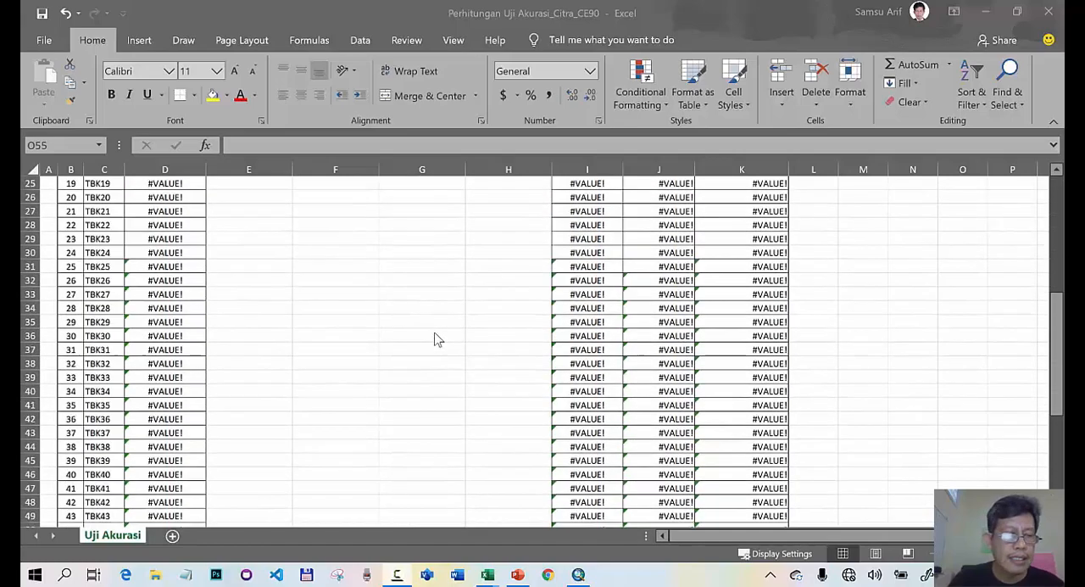
scroll(436, 333, "down", 2)
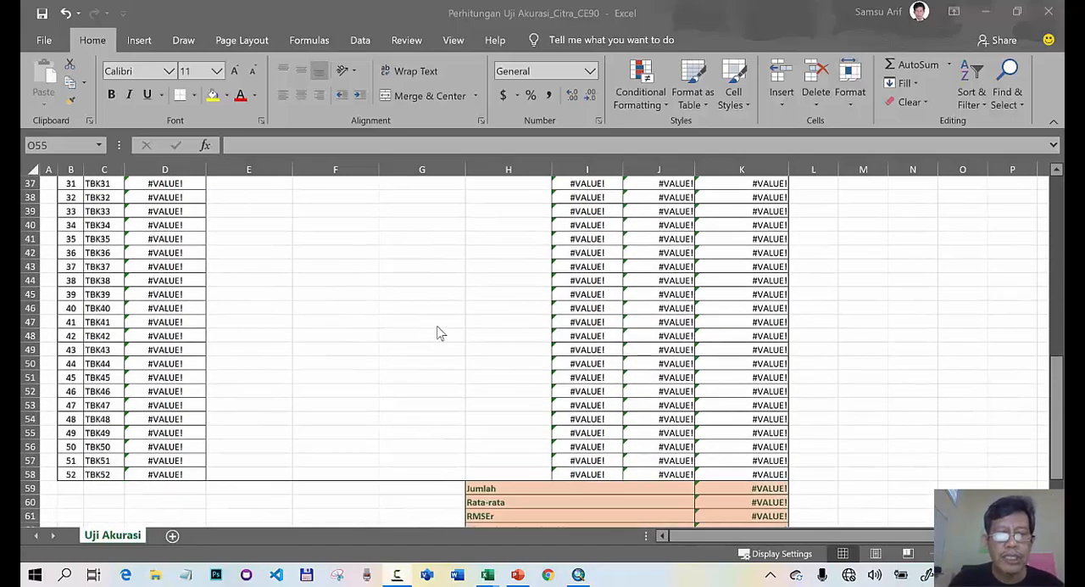
scroll(439, 332, "up", 11)
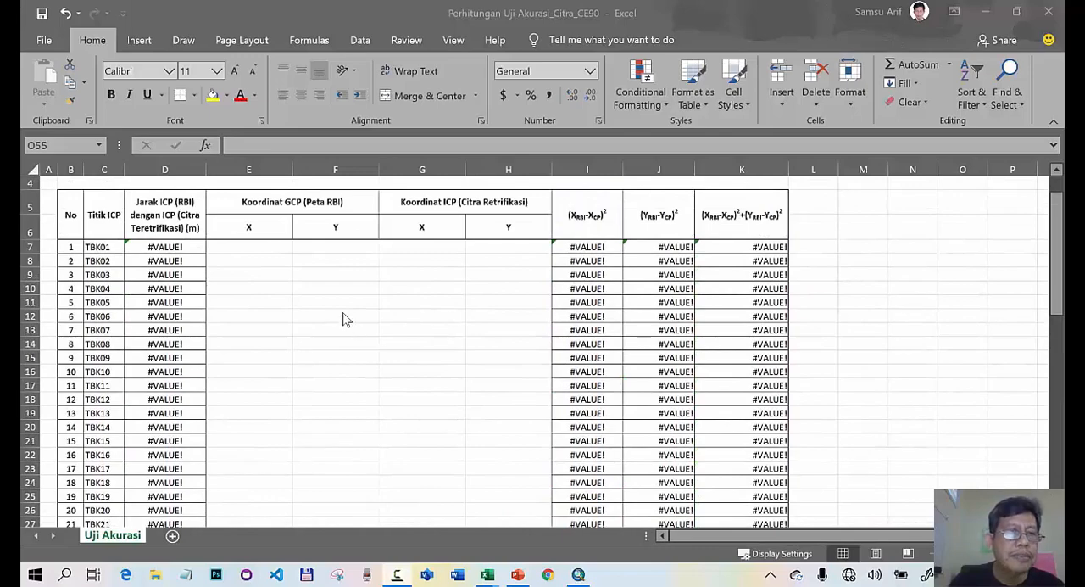
left_click(110, 248)
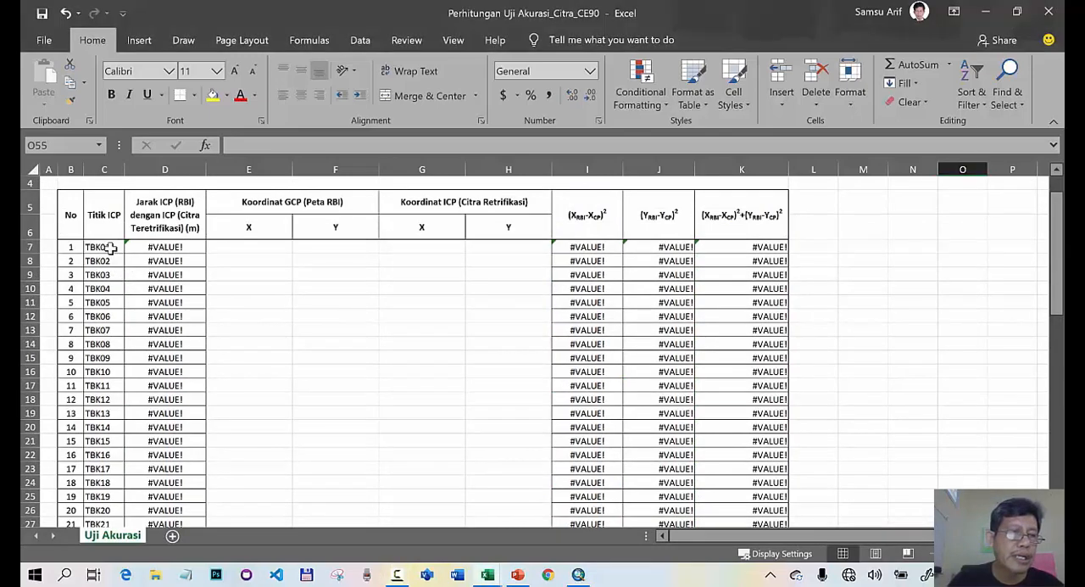
left_click(110, 247)
scroll(111, 246, "down", 8)
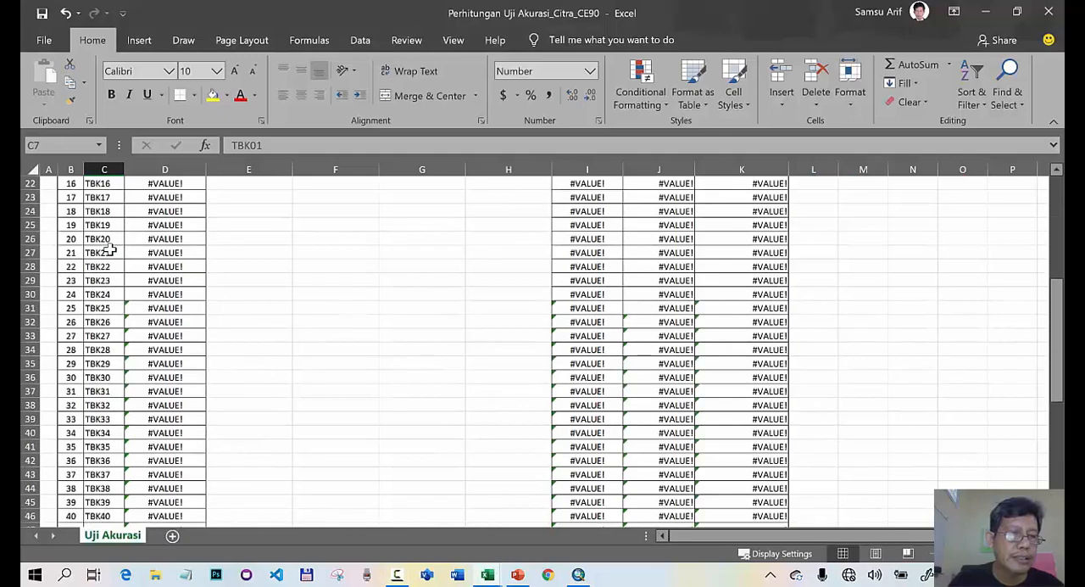
scroll(110, 248, "down", 2)
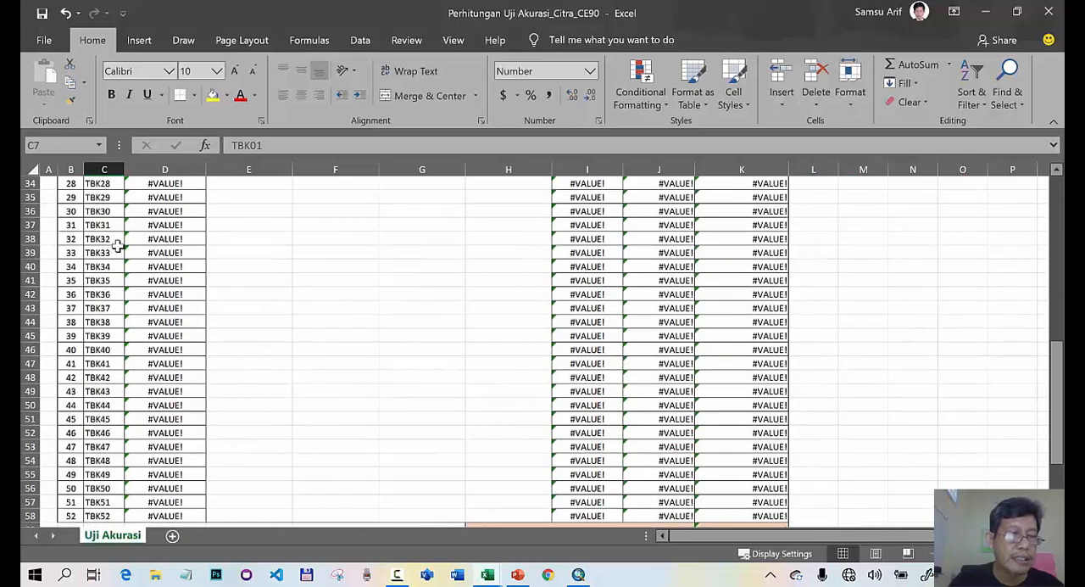
- Change the Titik ICP labels in C51 and C52 to TBK46 and TBK47
left_click(104, 419)
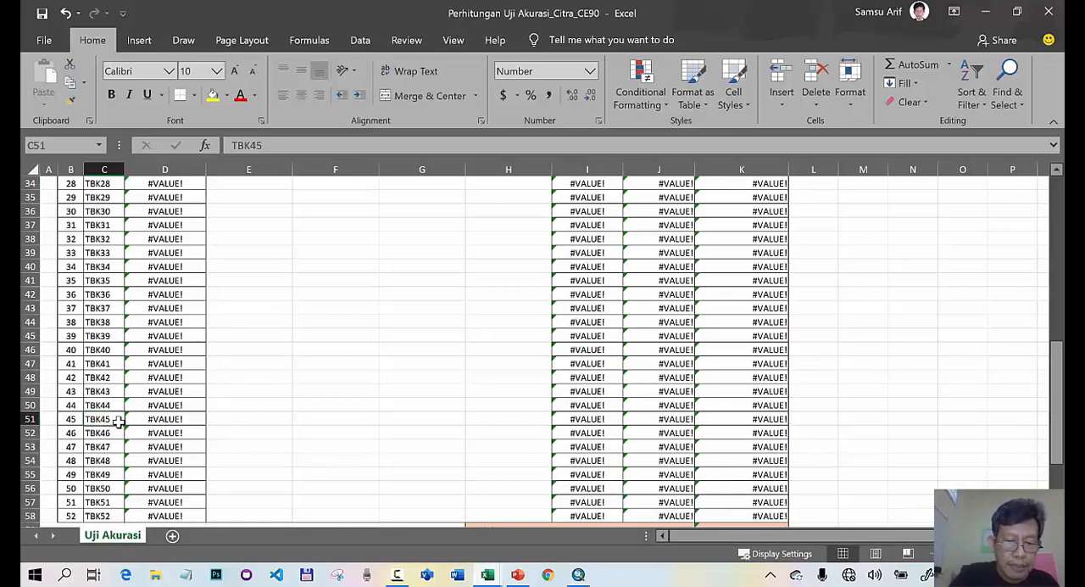
type("TB")
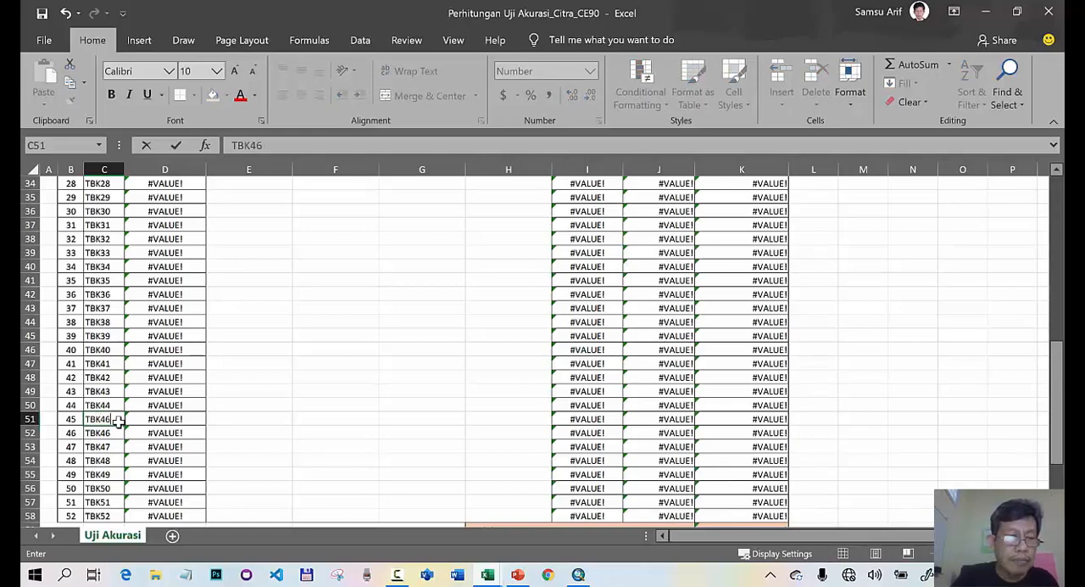
key("Return")
type("TB")
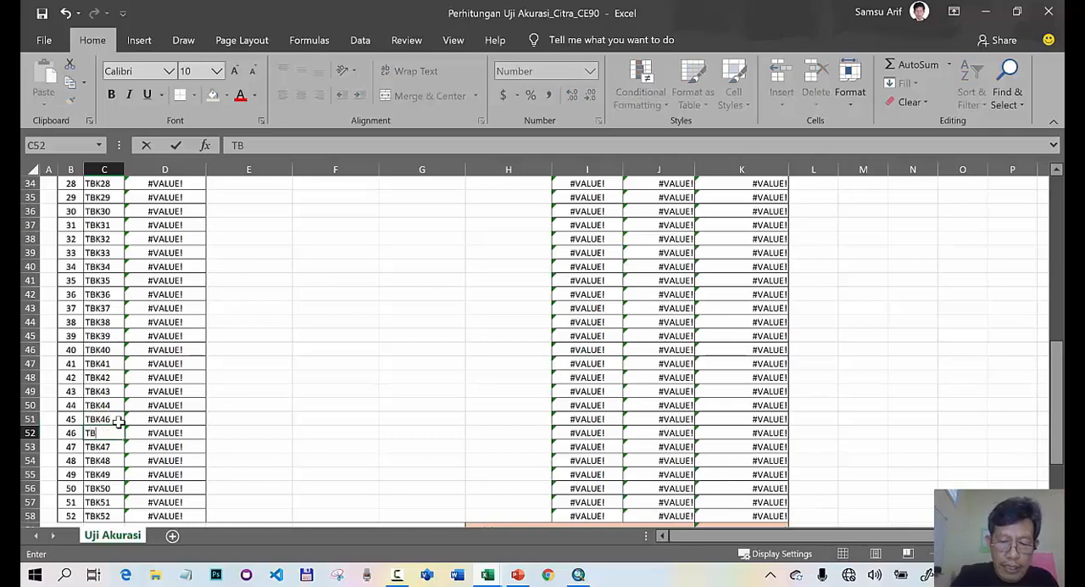
type("K47")
key("Return")
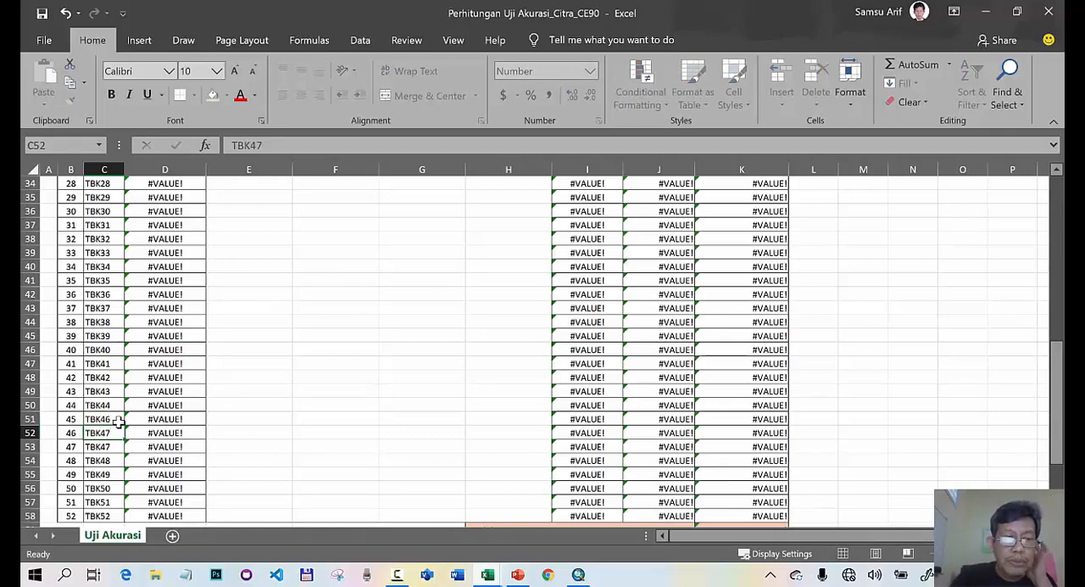
- Continue the point label series from C51:C52 down to C58, ending at TBK53
left_click(119, 421)
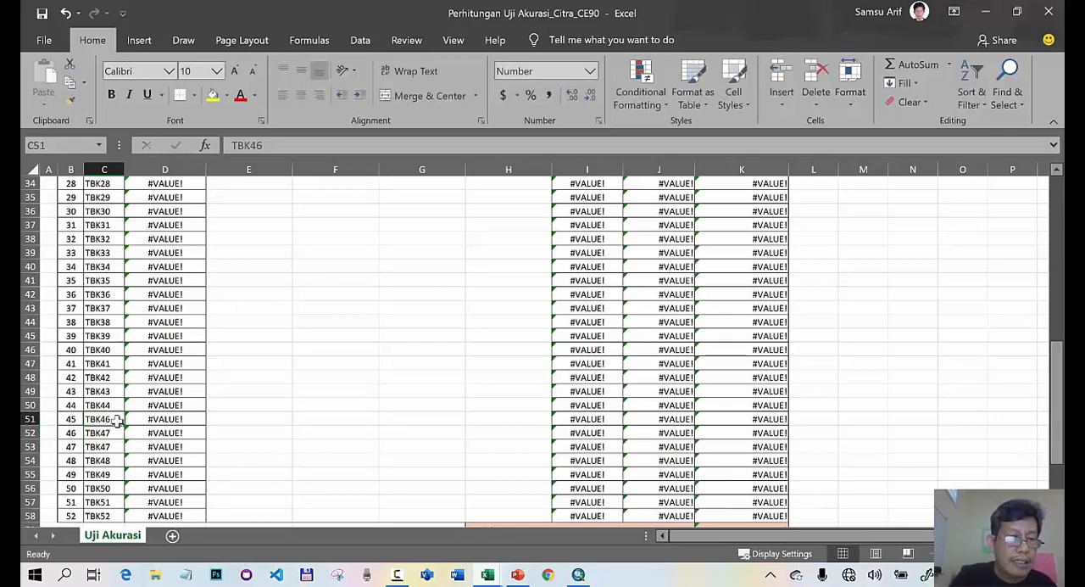
left_click_drag(112, 427, 121, 514)
scroll(229, 465, "down", 2)
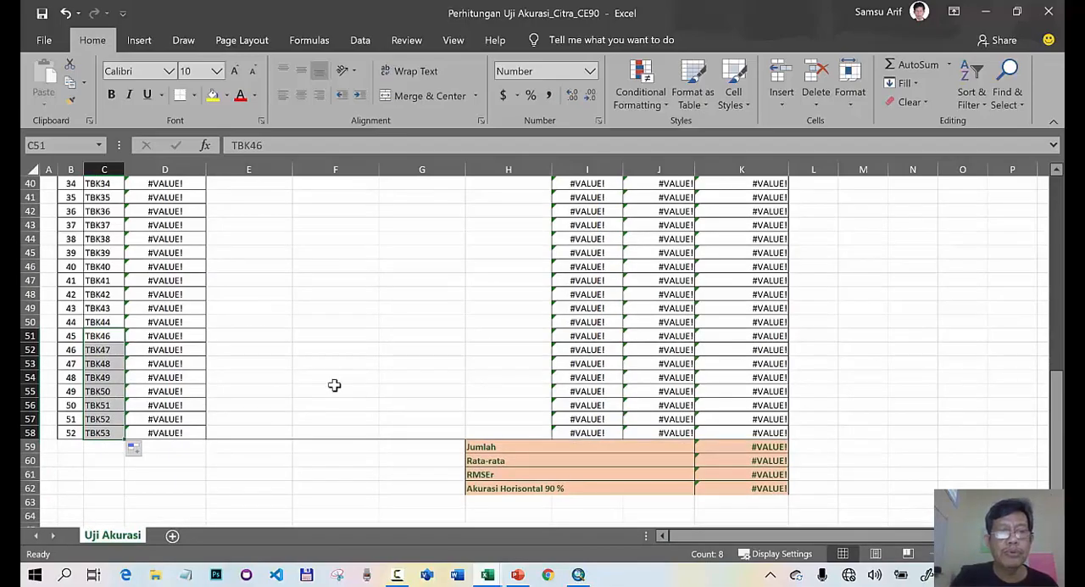
- Examine the row 7 formulas for the squared X and Y differences, their sum and the ICP distance
scroll(337, 384, "up", 5)
scroll(336, 385, "up", 7)
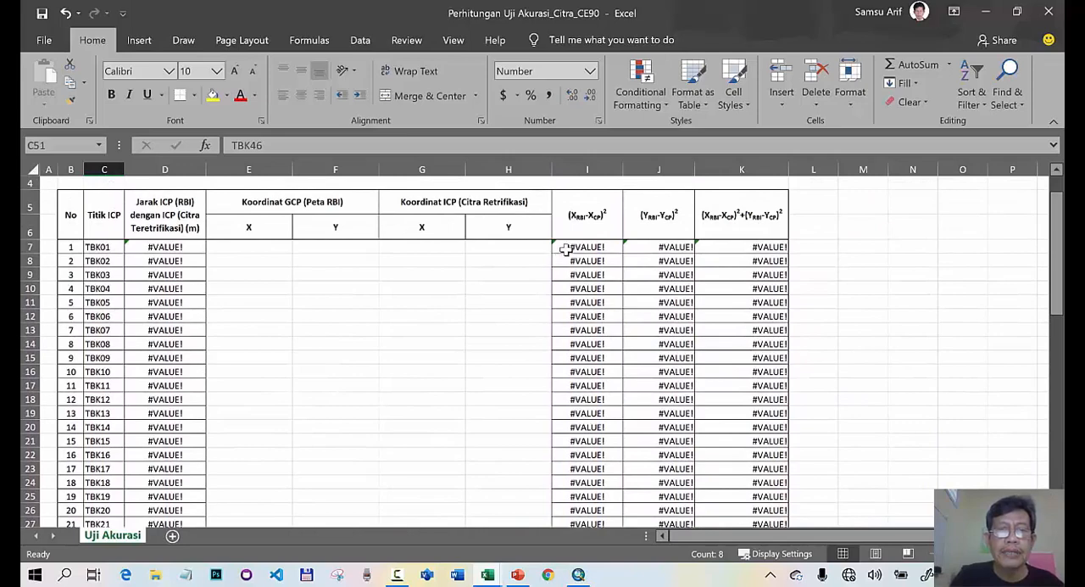
left_click(567, 248)
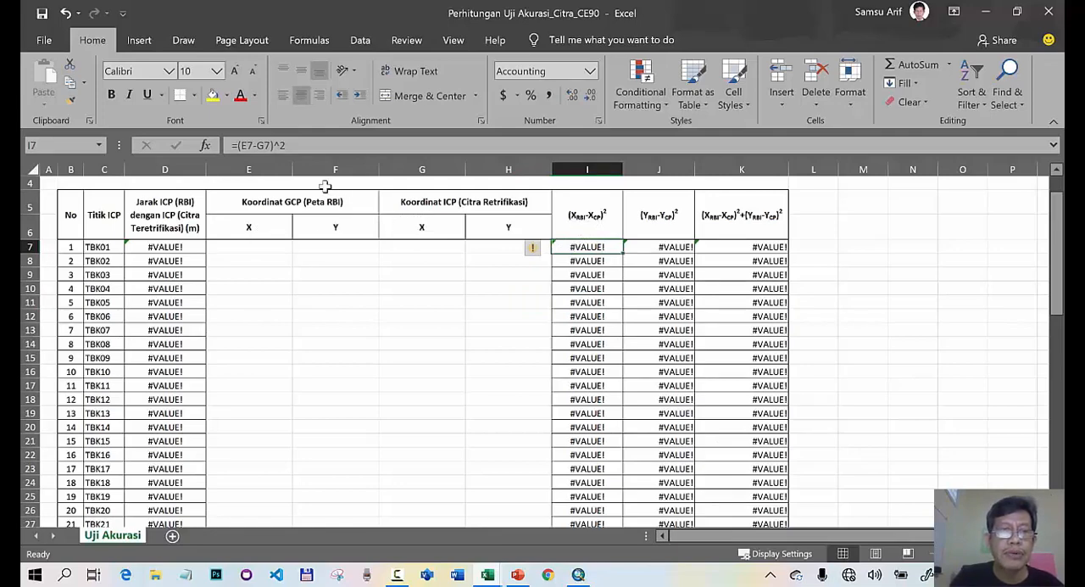
left_click(668, 251)
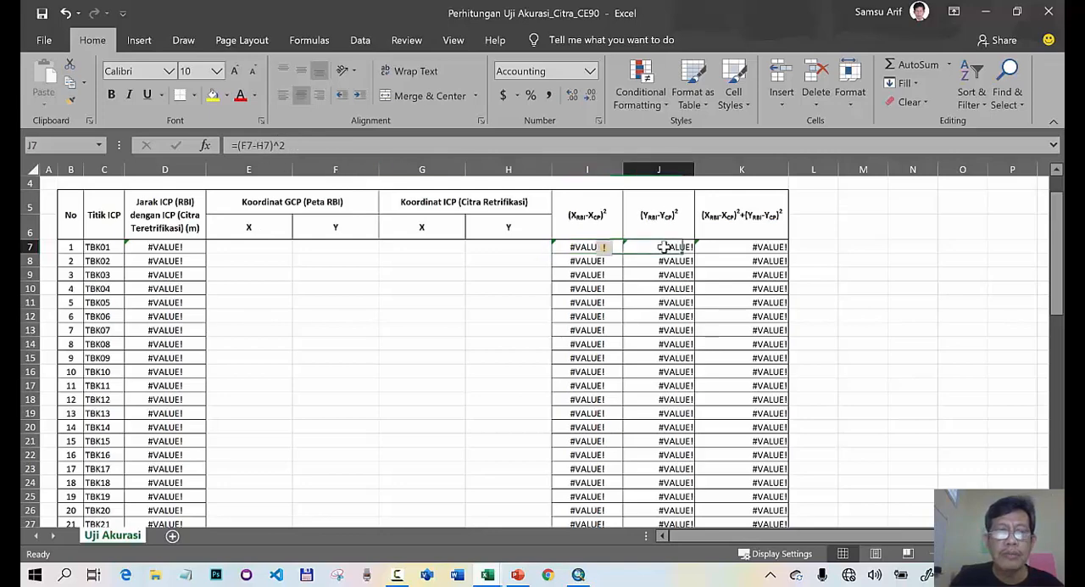
left_click(753, 248)
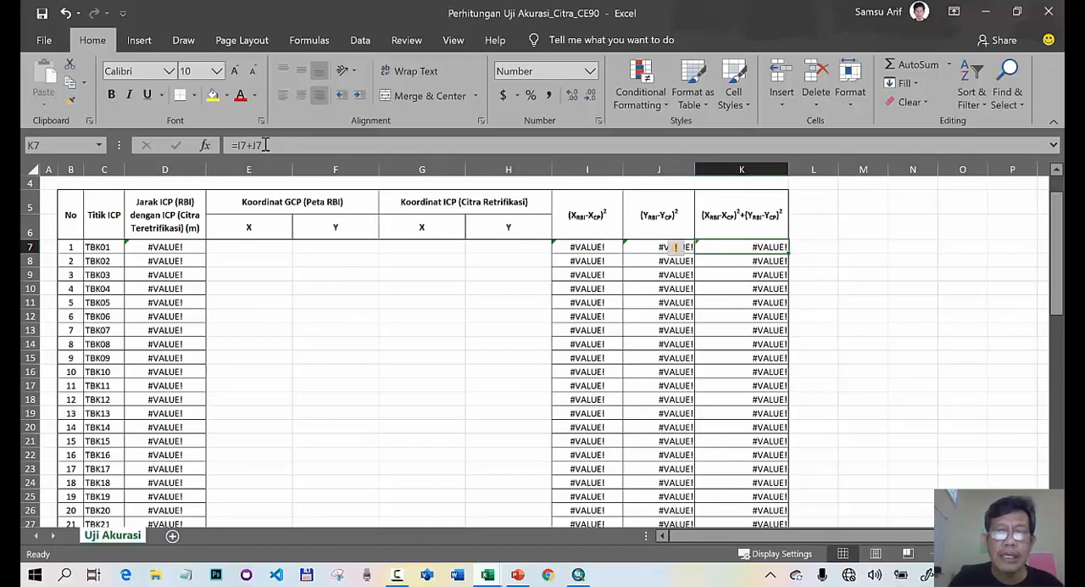
left_click(159, 247)
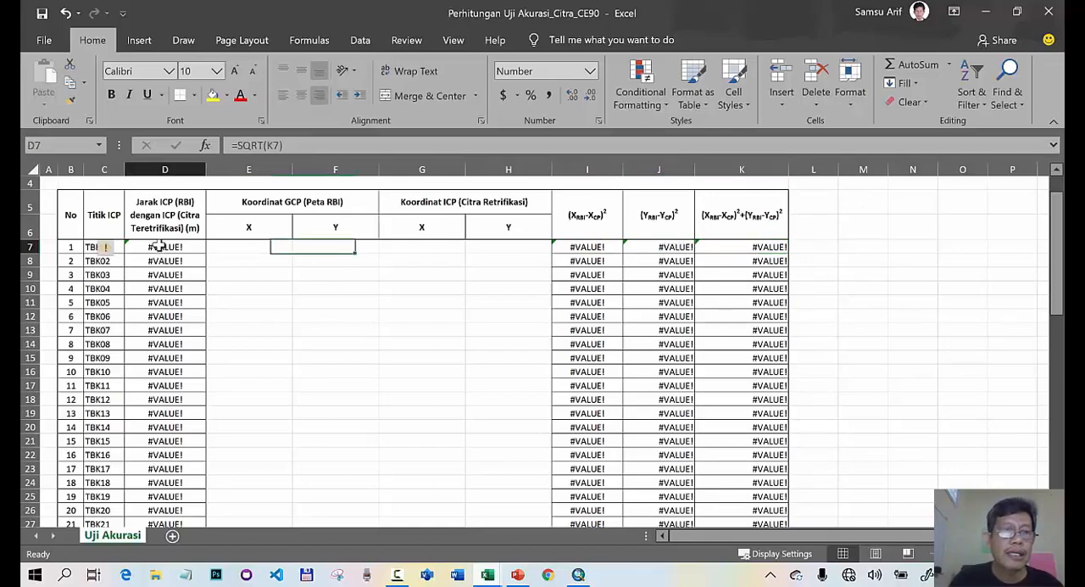
- Examine the formulas in the Jumlah, Rata-rata, RMSEr and Akurasi Horisontal 90 % cells, K59 to K62
scroll(390, 327, "down", 9)
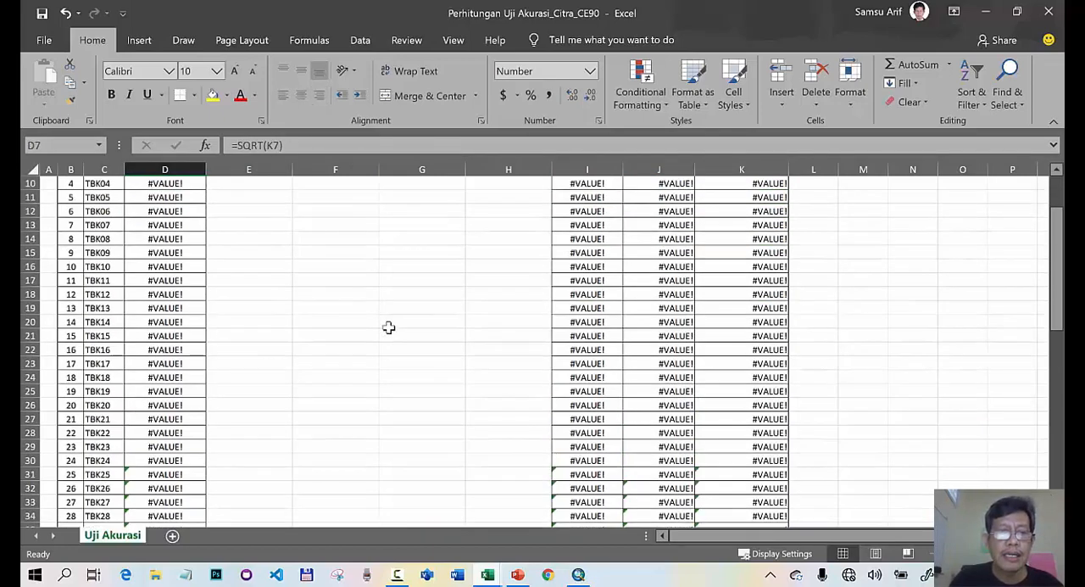
scroll(390, 324, "down", 3)
scroll(340, 280, "up", 2)
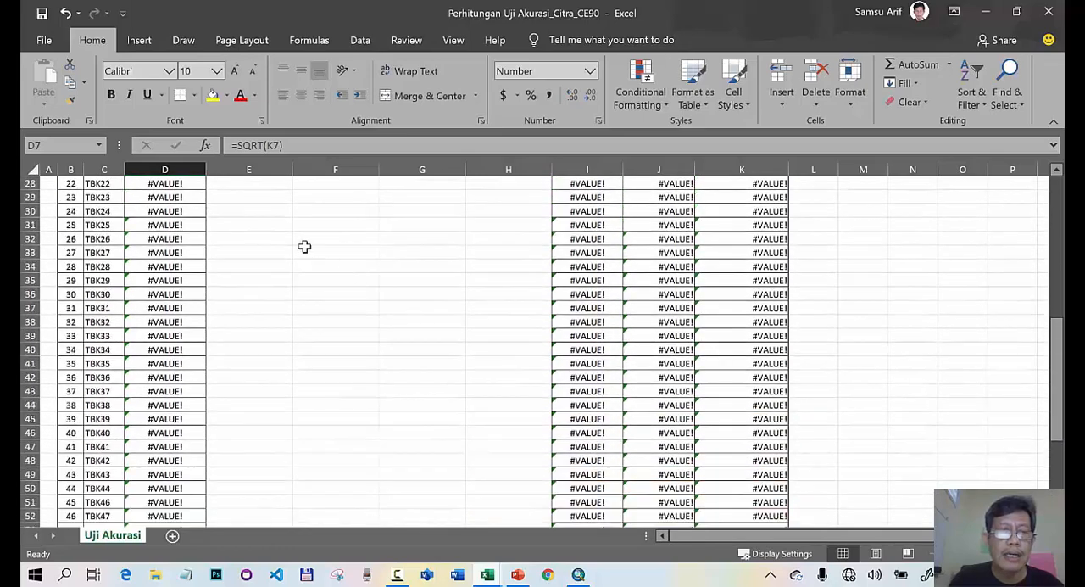
scroll(281, 244, "down", 2)
scroll(281, 244, "down", 1)
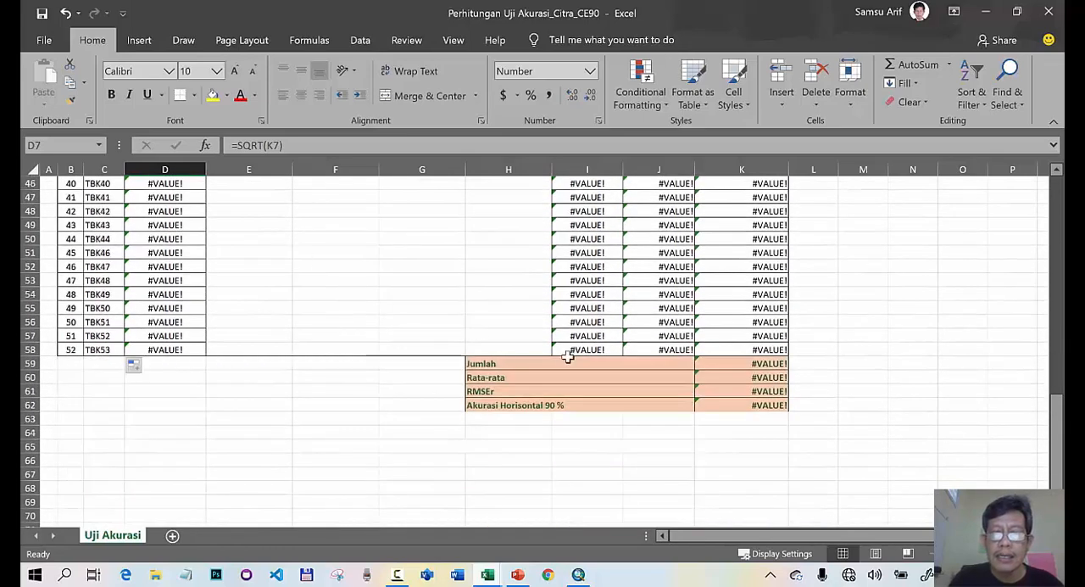
left_click(743, 365)
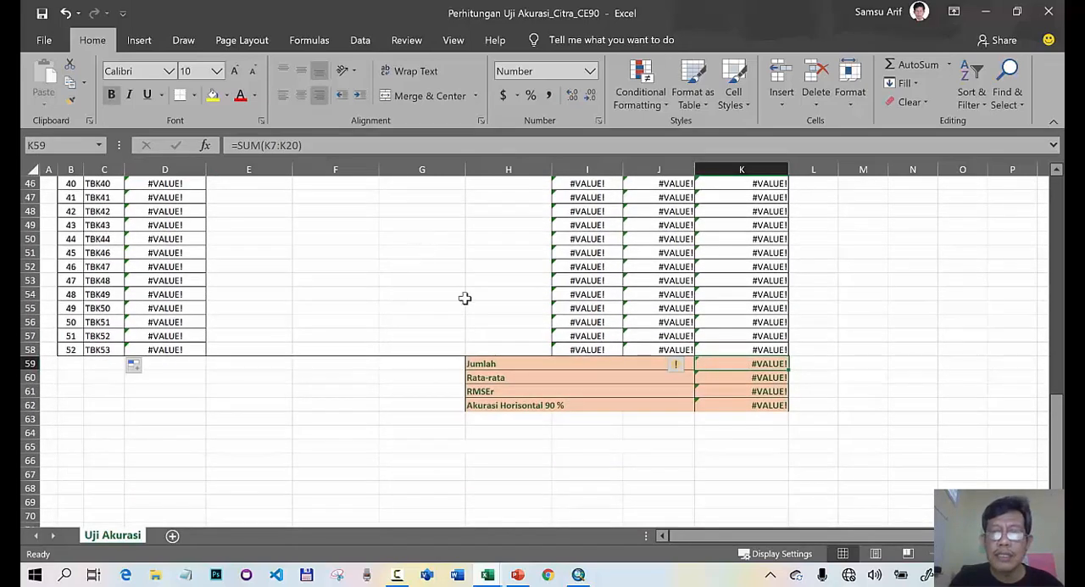
left_click(734, 379)
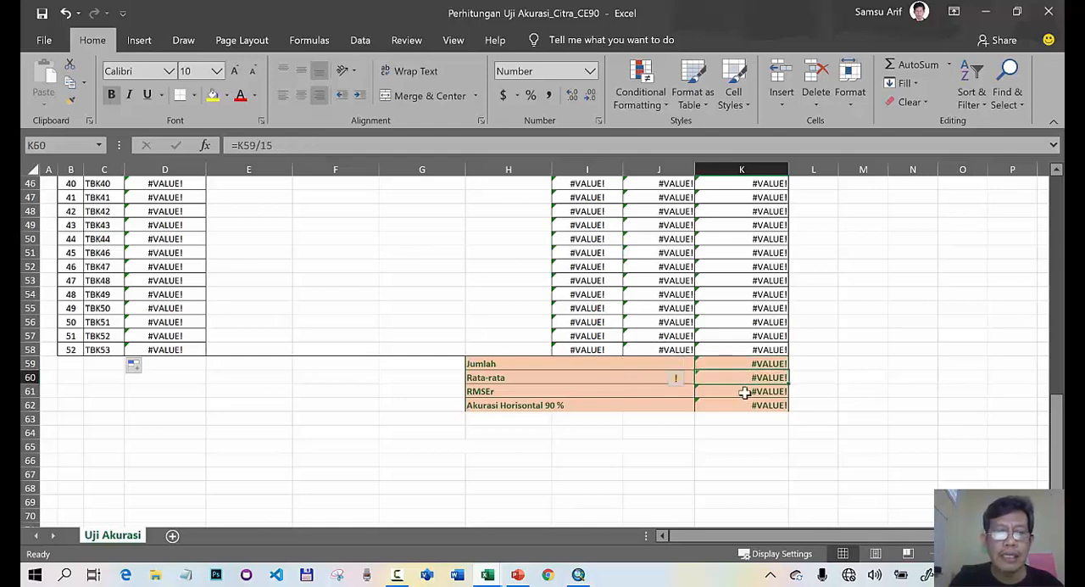
left_click(744, 392)
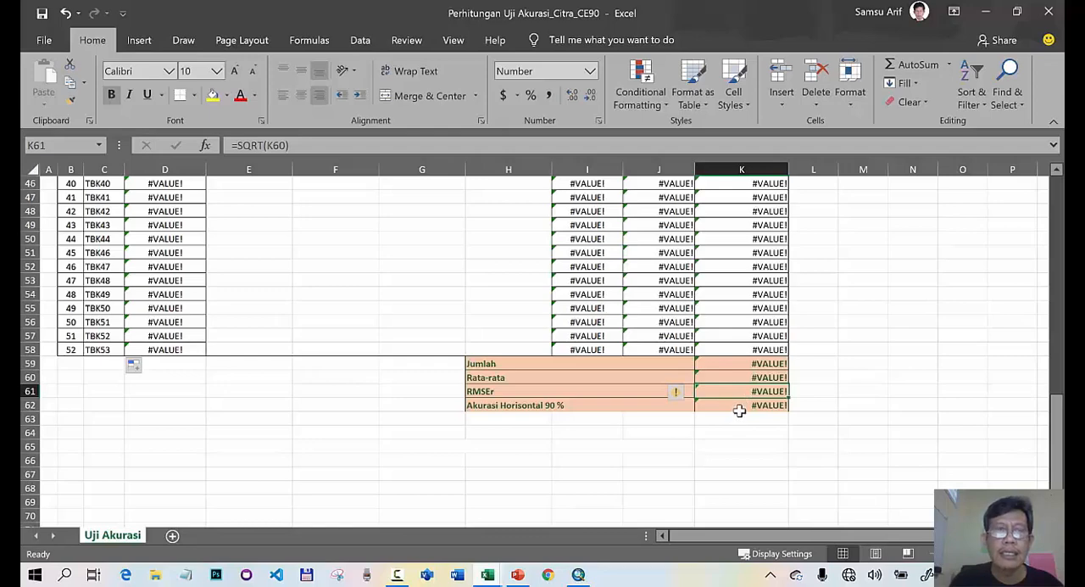
left_click(741, 408)
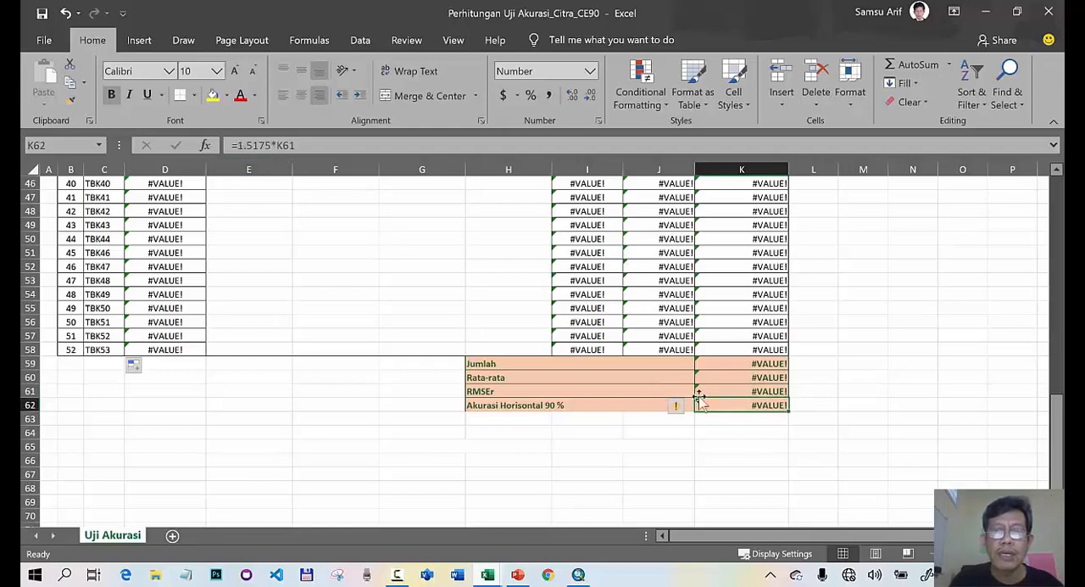
- Change the Jumlah formula in K59 to =SUM(K7:K58) so it covers every point row
left_click(749, 363)
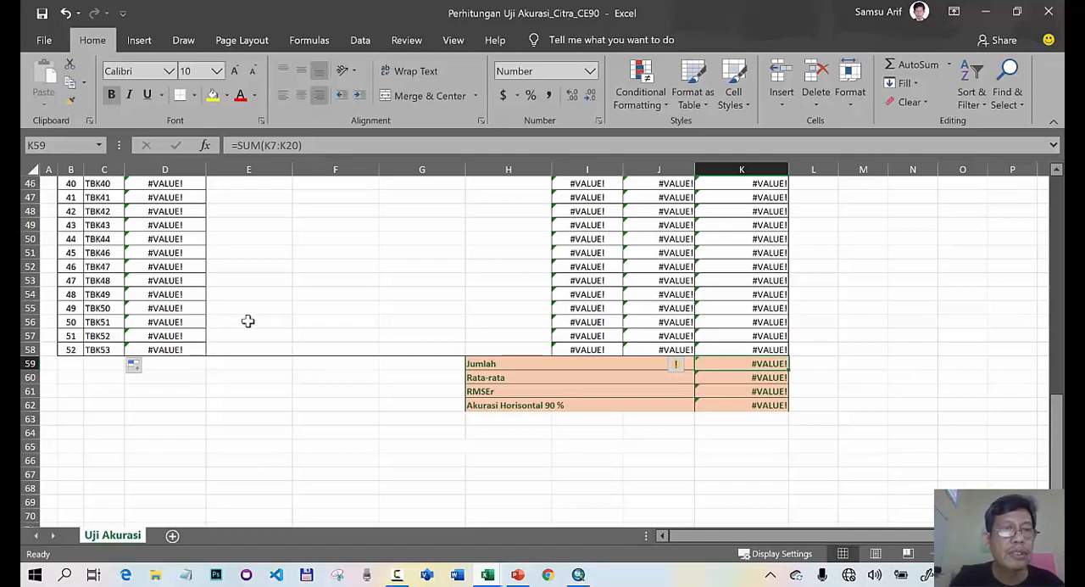
scroll(742, 305, "up", 12)
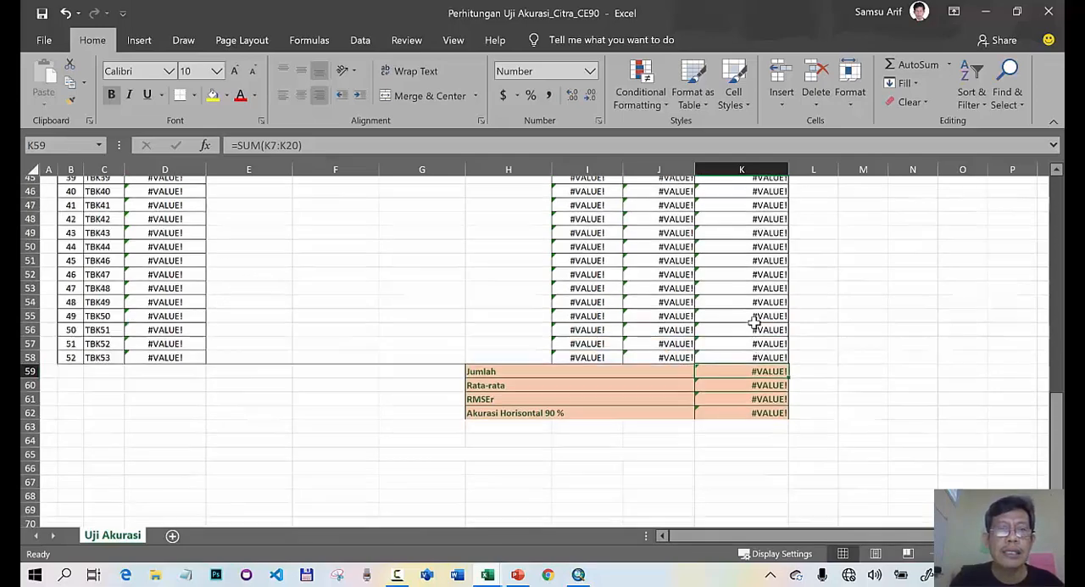
scroll(757, 323, "up", 3)
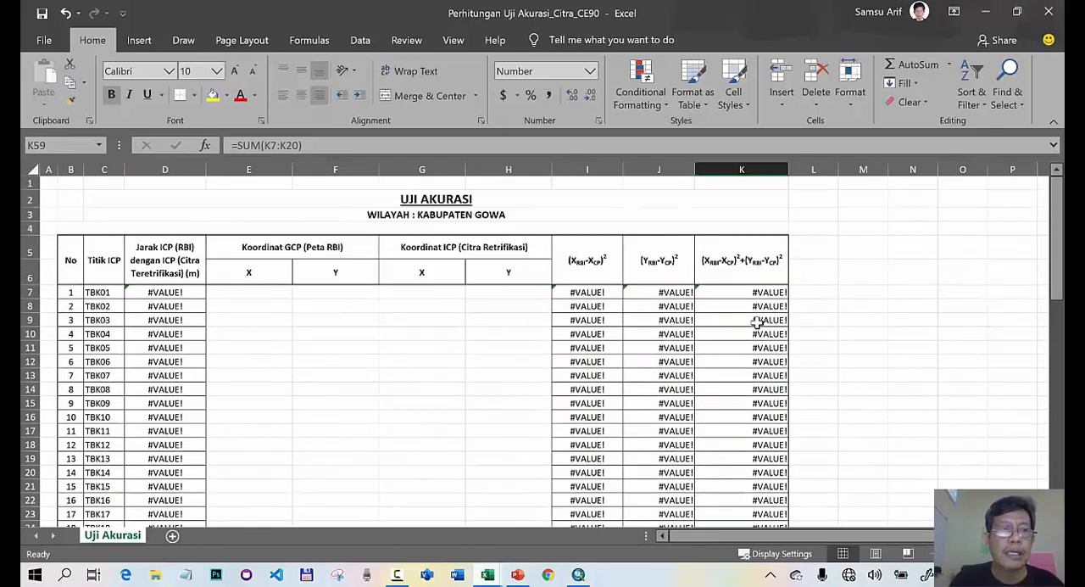
left_click(755, 294)
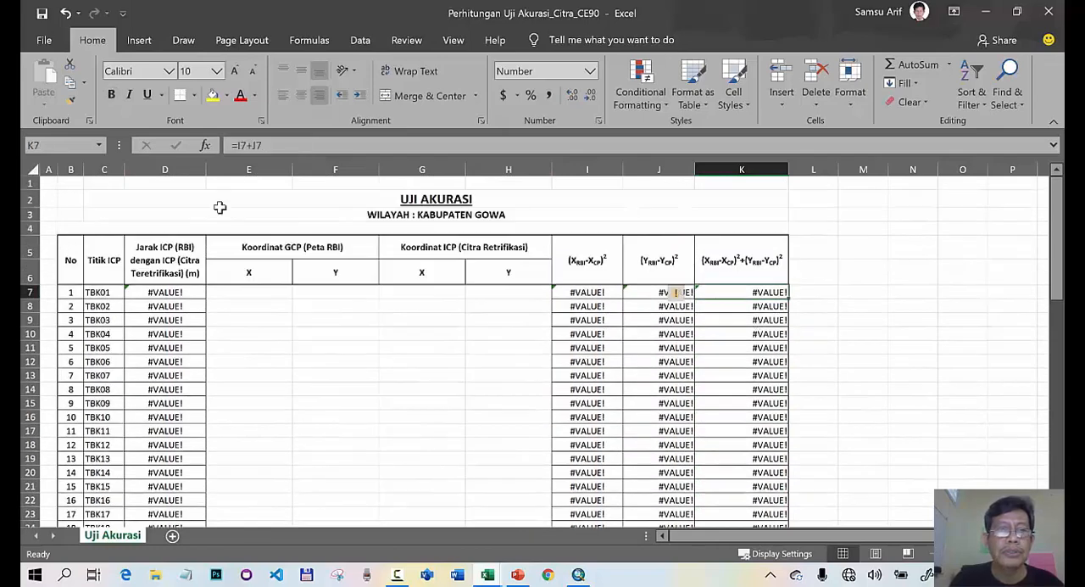
scroll(720, 368, "down", 15)
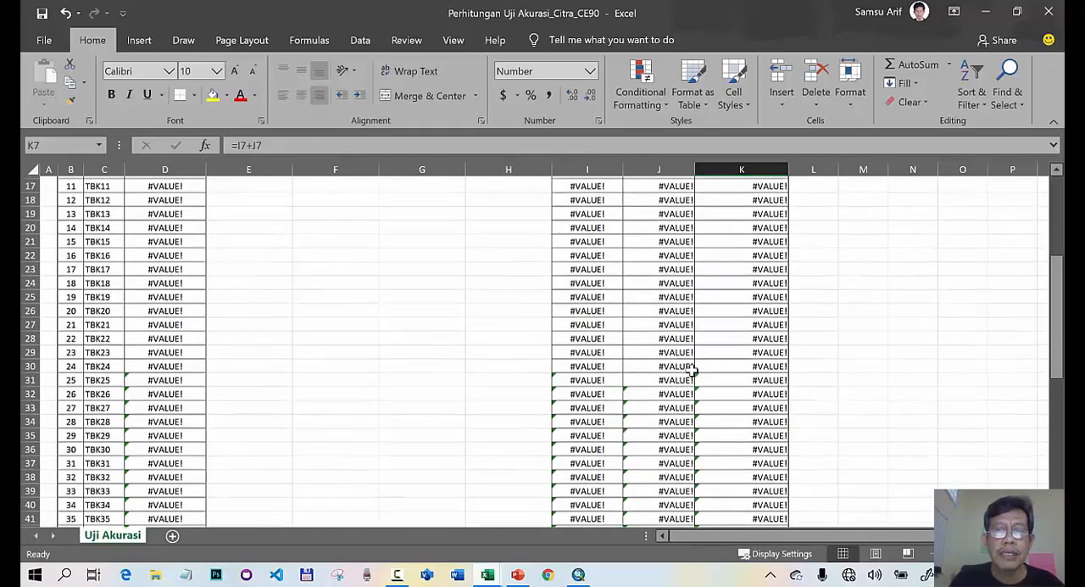
left_click(720, 367)
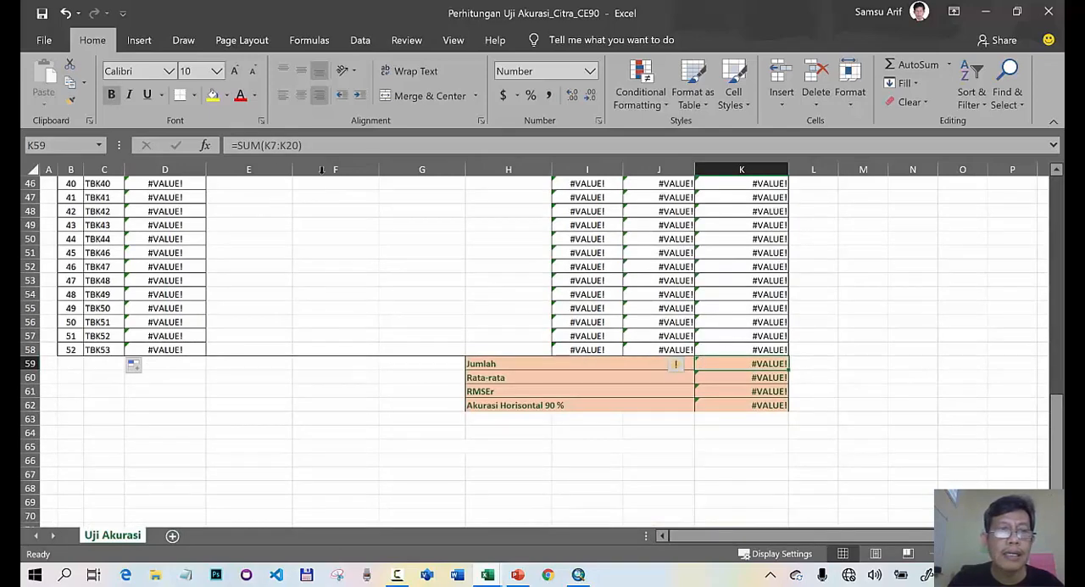
left_click(289, 145)
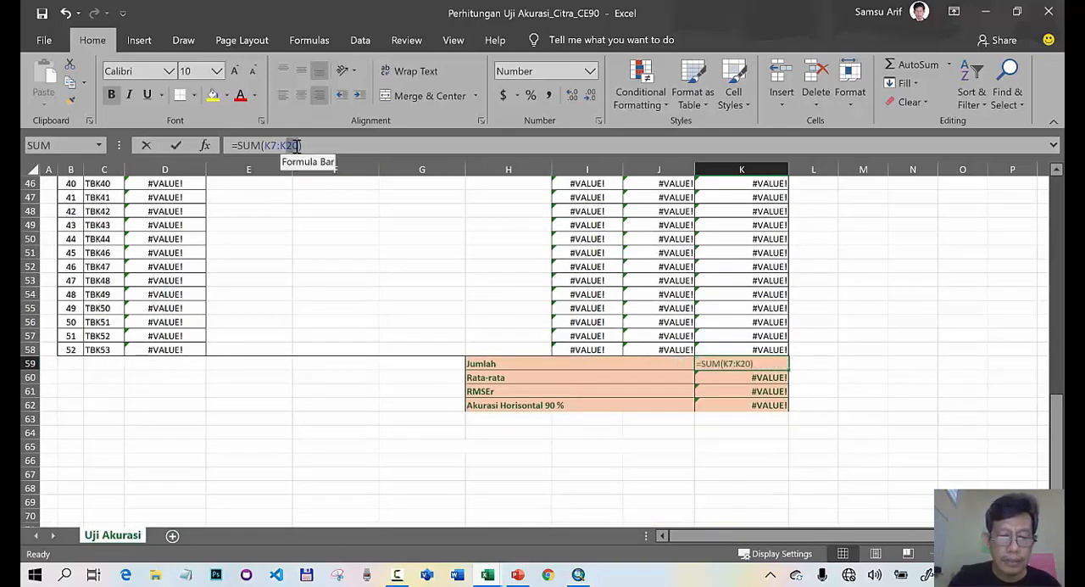
type("58")
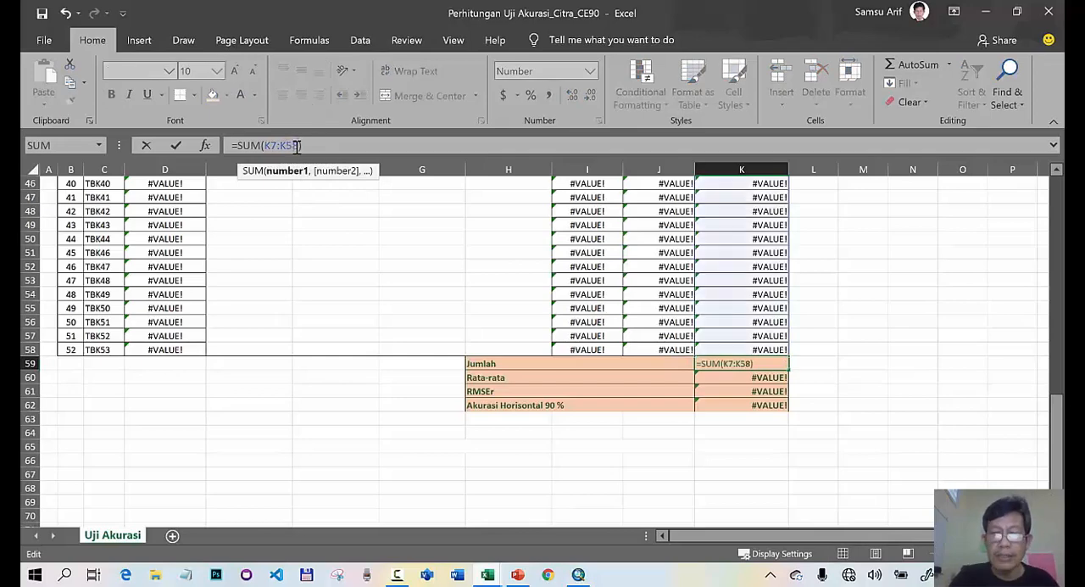
key("Return")
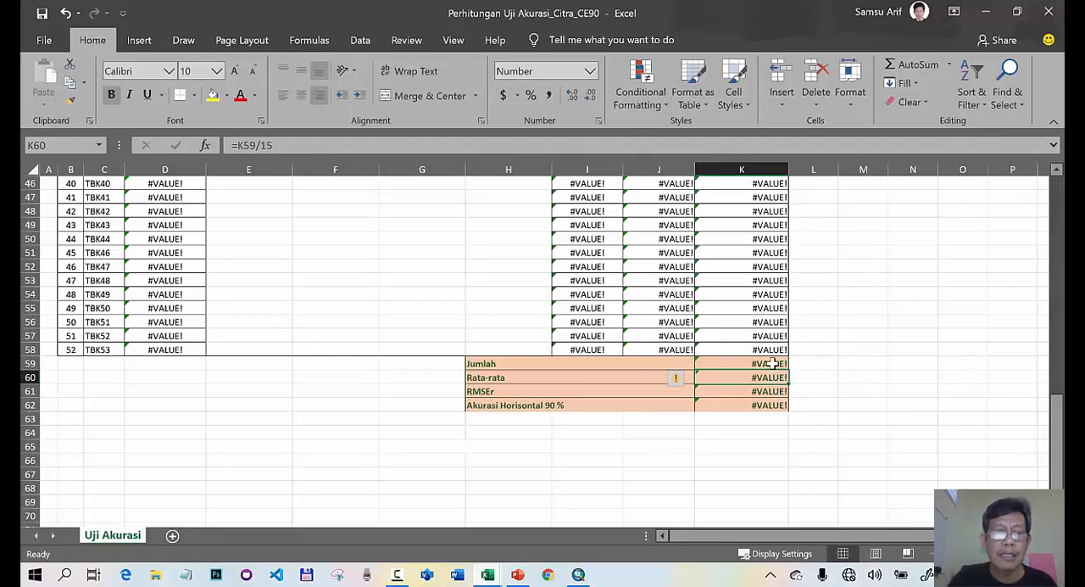
left_click(772, 364)
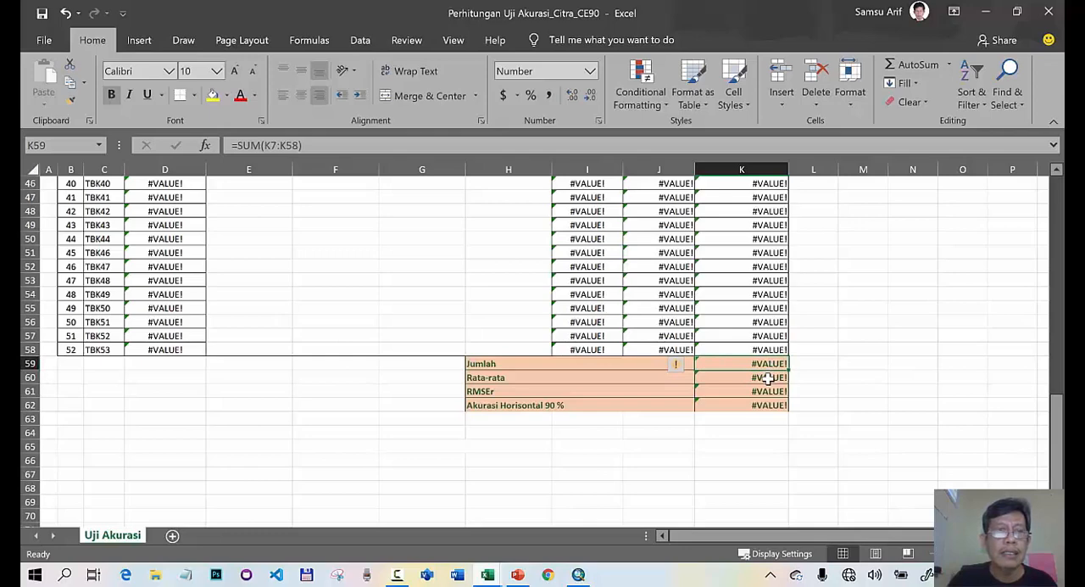
- Set the Rata-rata formula in K60 to =K59/52 and check the RMSEr and Akurasi Horisontal 90 % formulas
left_click(764, 378)
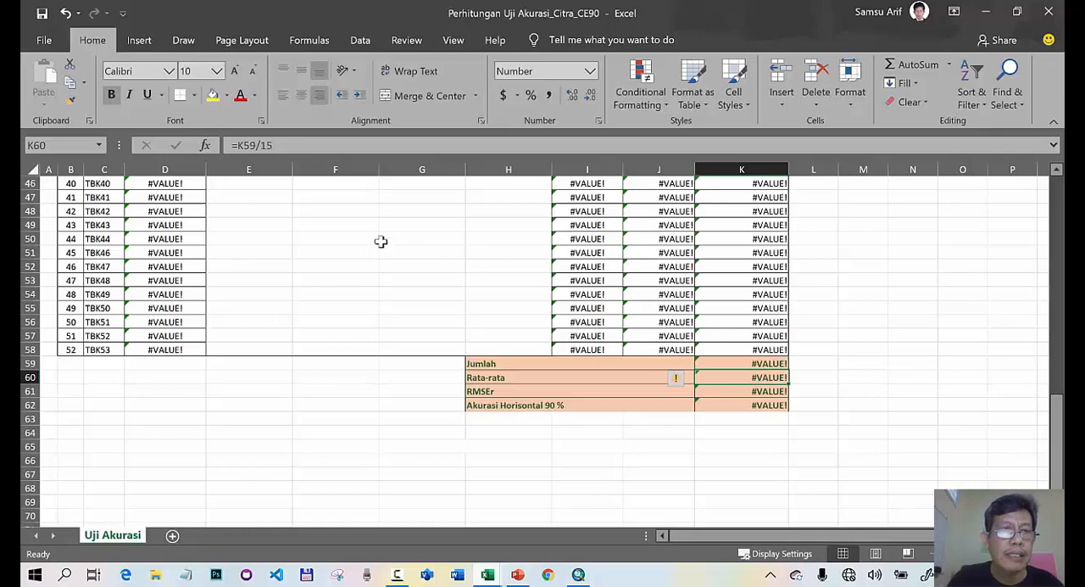
left_click(276, 145)
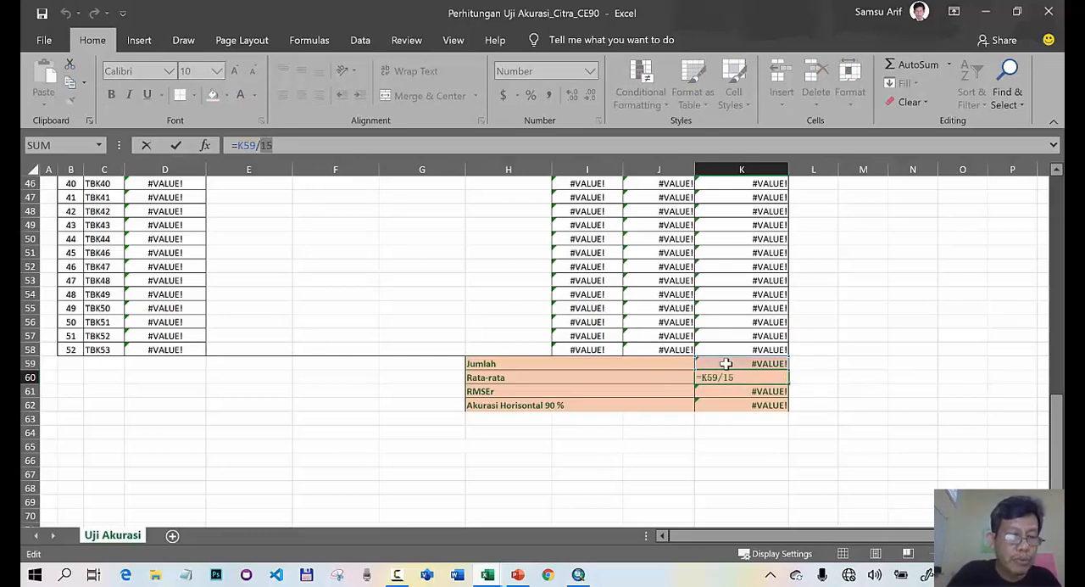
type("5")
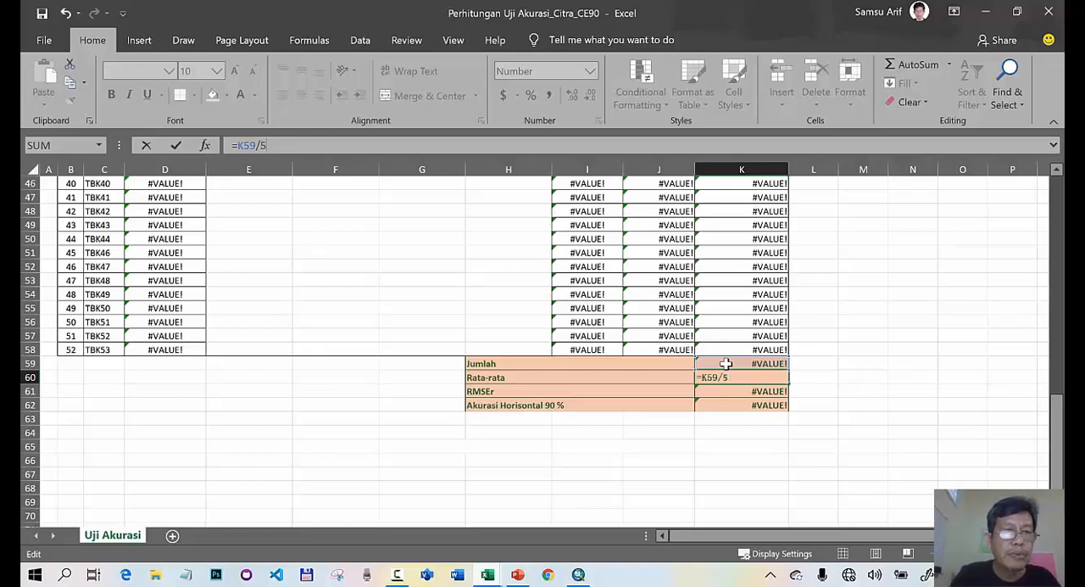
type("2")
key("Return")
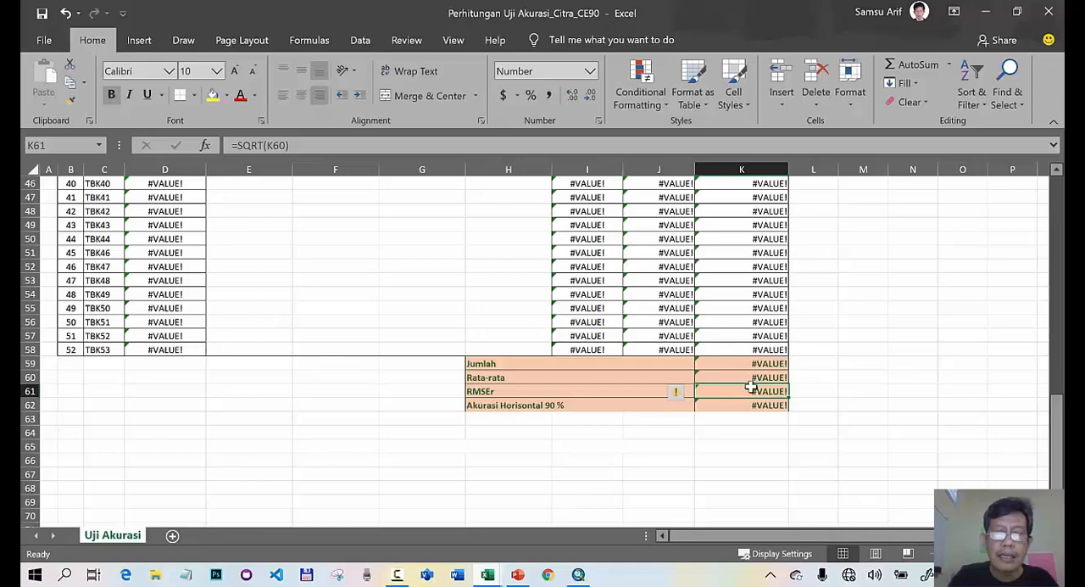
left_click(750, 381)
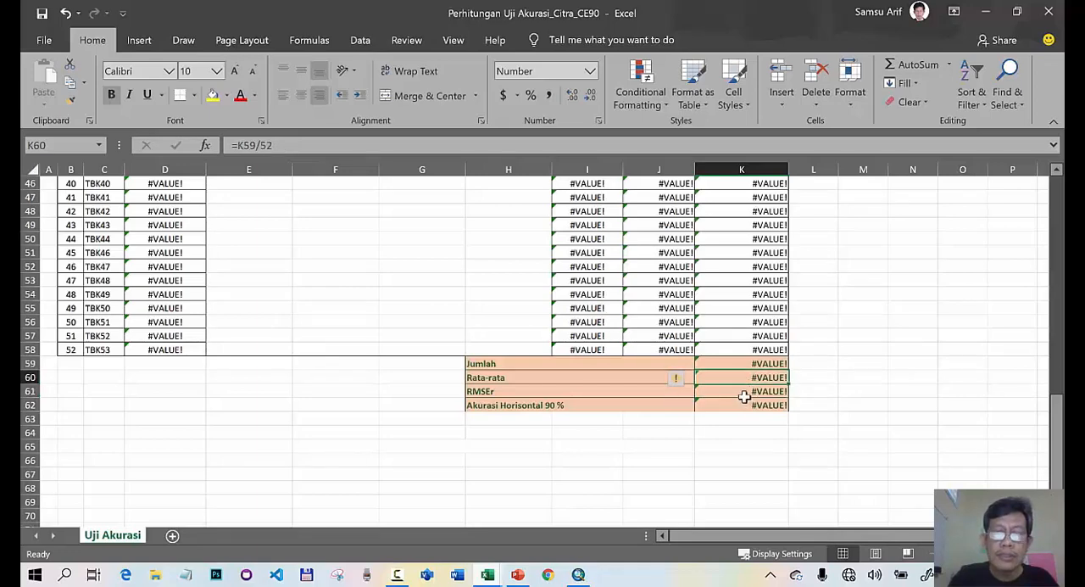
left_click(743, 395)
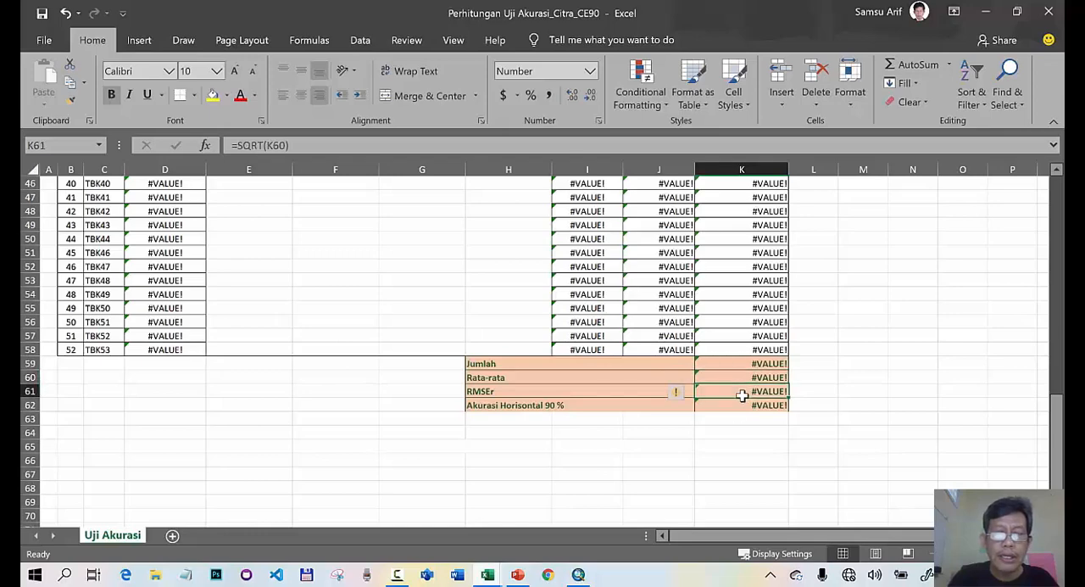
left_click(738, 408)
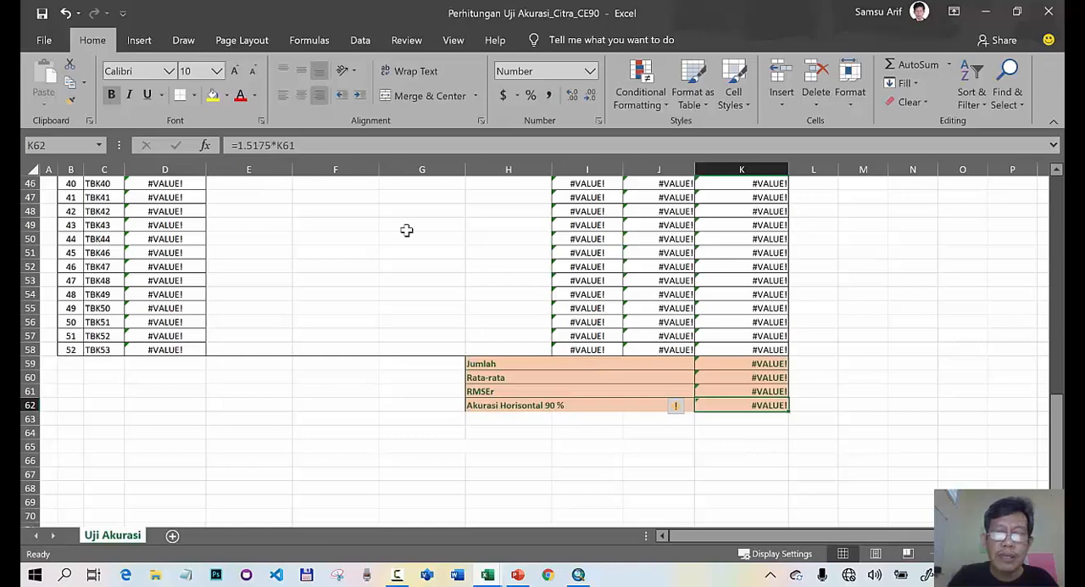
left_click(731, 391)
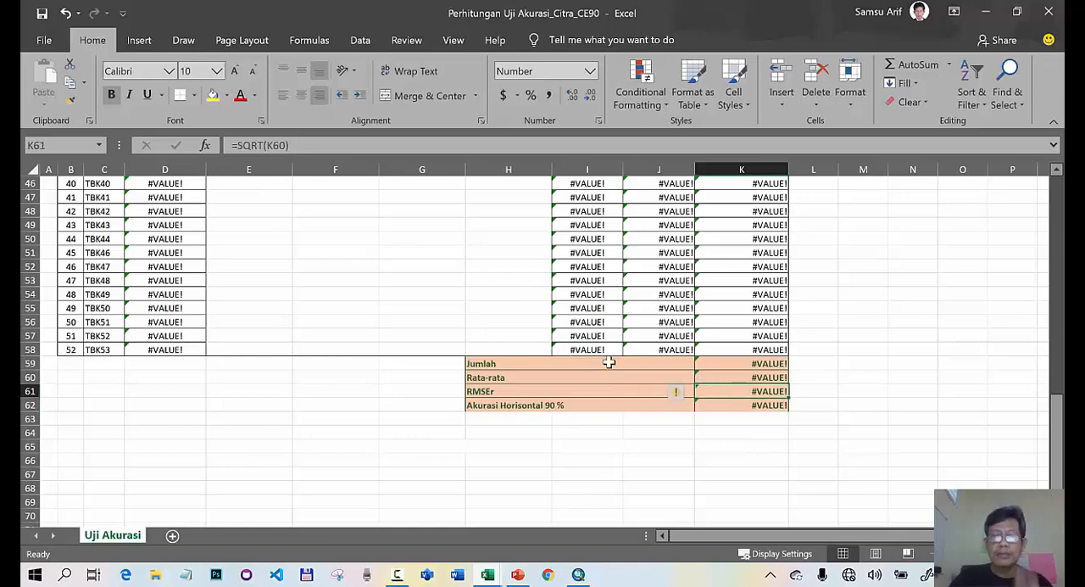
- Switch to the GCP_koordinat workbook and copy the POINT_X and POINT_Y values in C2:D53
left_click(489, 576)
mouse_move(449, 532)
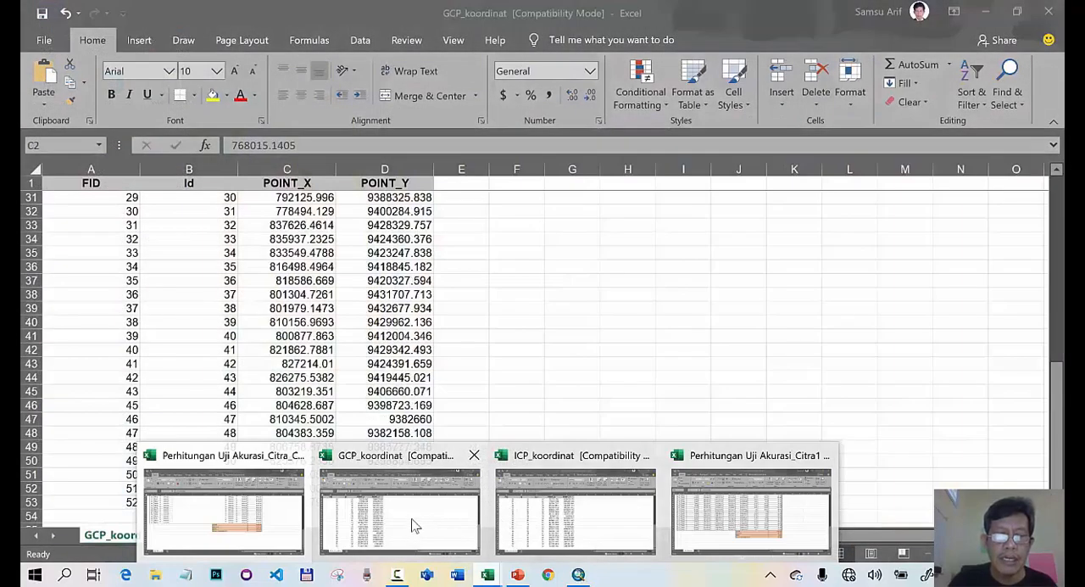
left_click(415, 520)
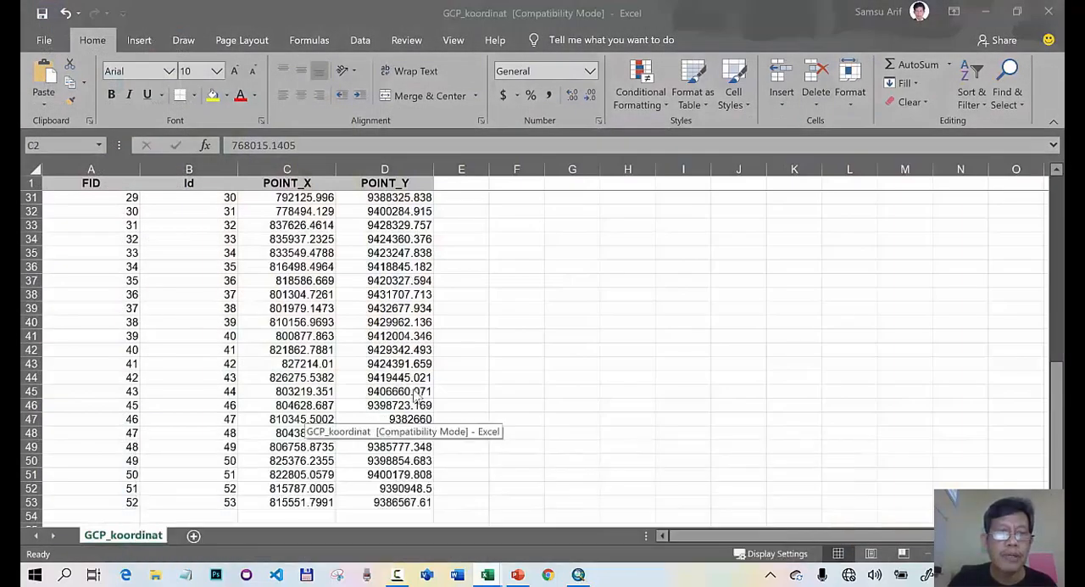
key("ctrl+shift+End")
scroll(361, 257, "up", 10)
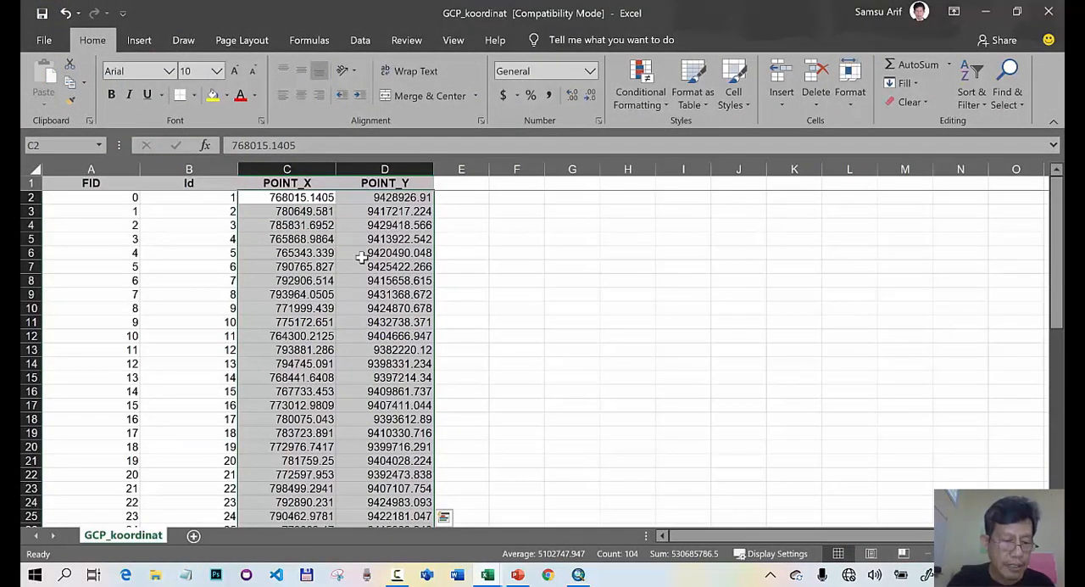
key("ctrl+c")
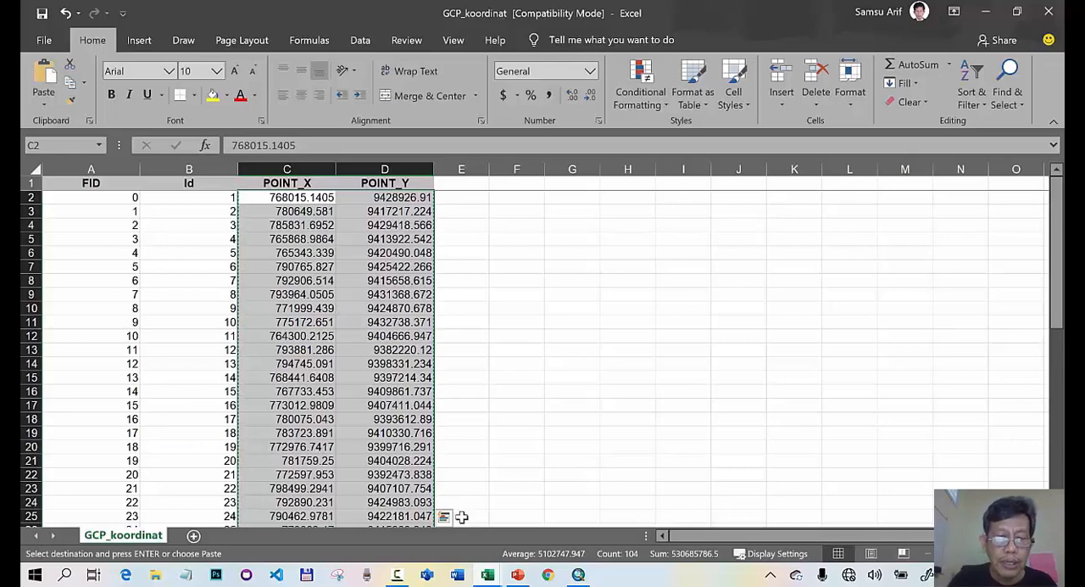
mouse_move(484, 578)
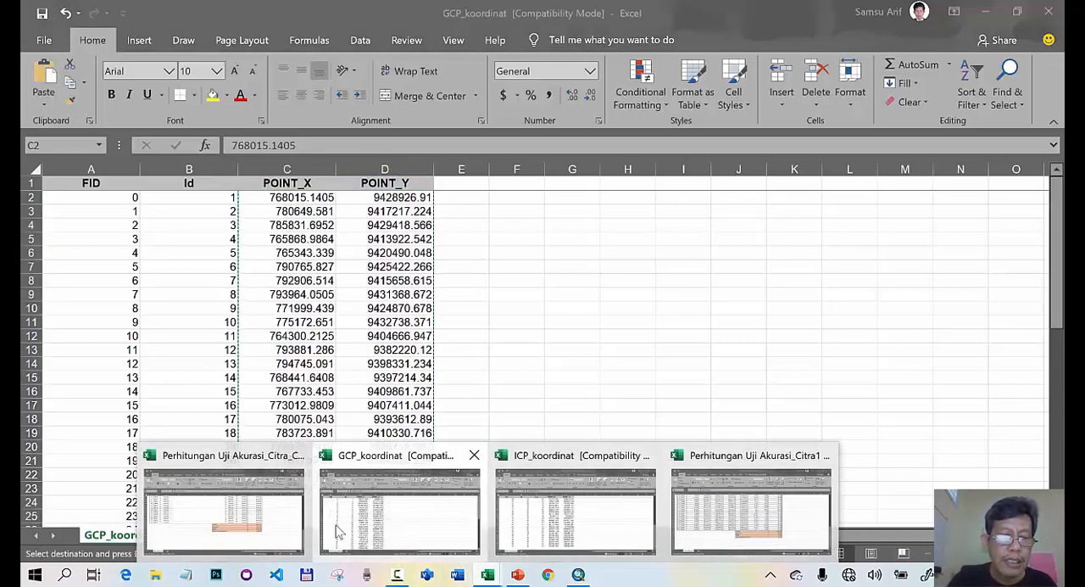
- Switch to the Perhitungan Uji Akurasi_Citra_CE90 workbook and paste the copied GCP coordinates into the Koordinat GCP (Peta RBI) columns starting at E7
left_click(298, 522)
scroll(306, 322, "up", 15)
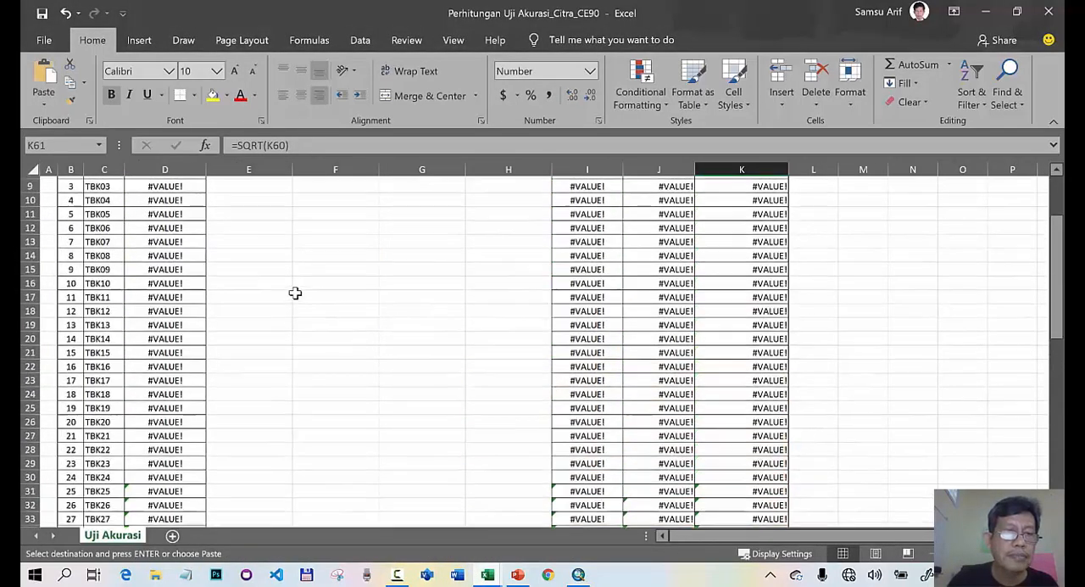
left_click(266, 289)
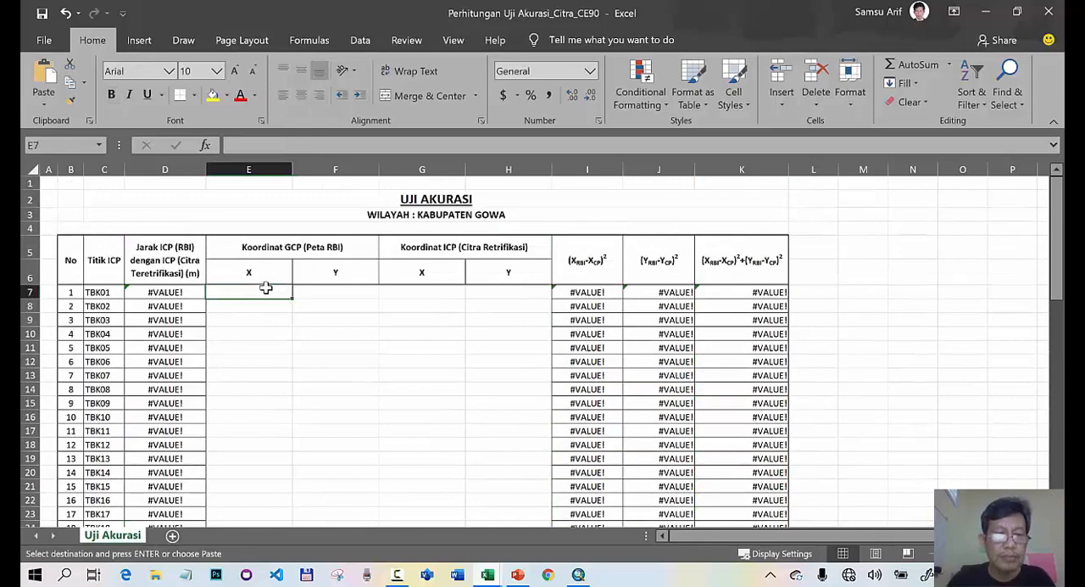
key("ctrl+v")
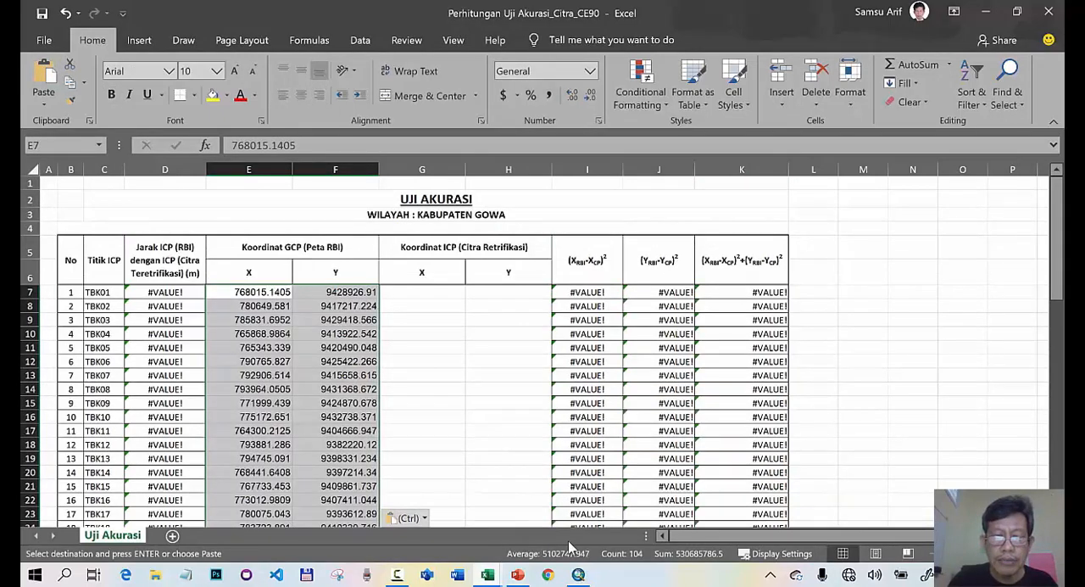
- Switch to the ICP_koordinat workbook and copy the POINT_X and POINT_Y values in D2:E53
left_click(492, 578)
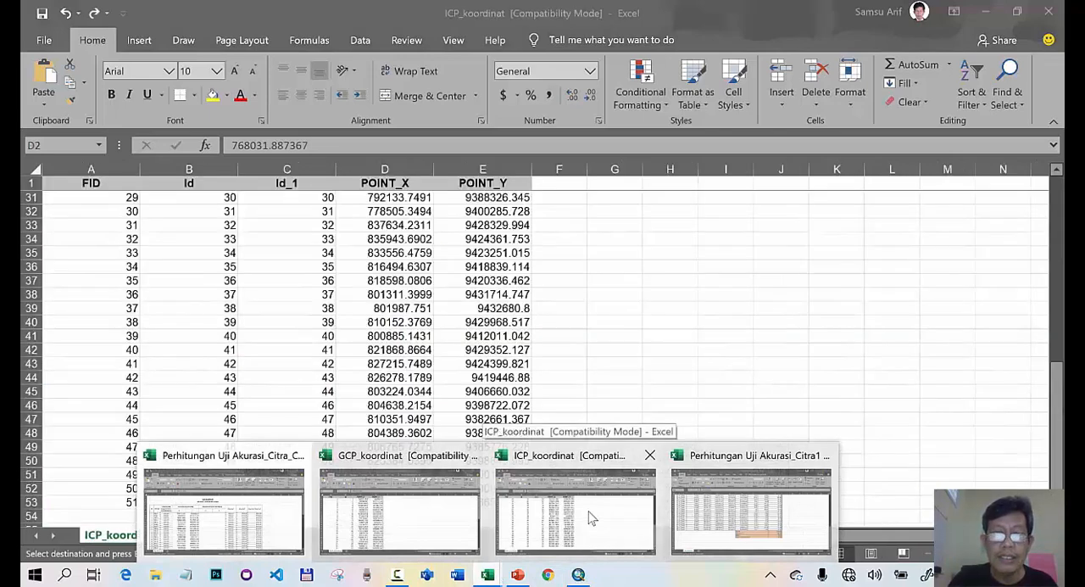
left_click(592, 519)
scroll(469, 261, "up", 10)
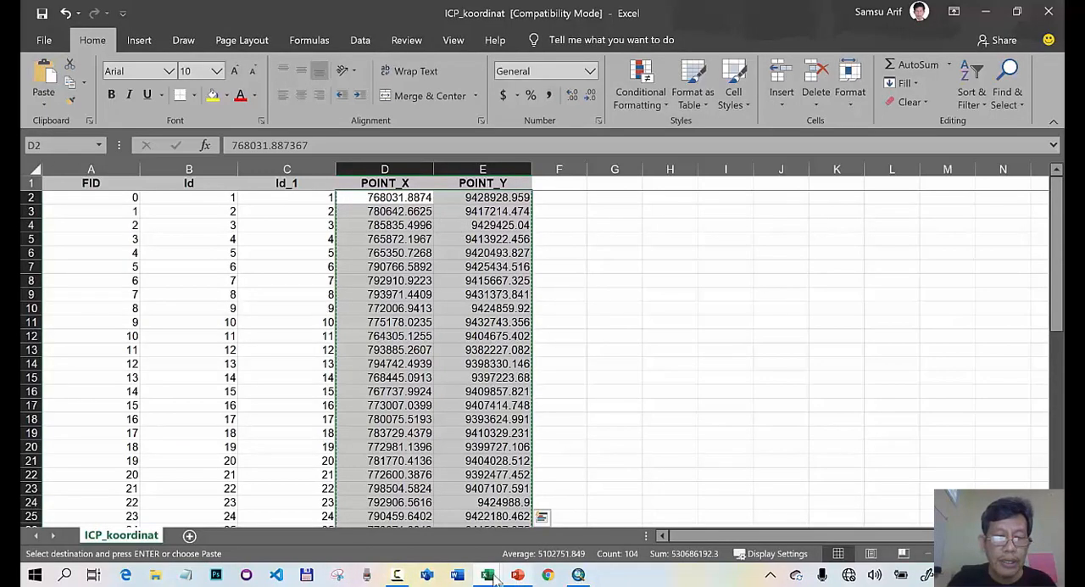
- Return to the Perhitungan Uji Akurasi_Citra_CE90 workbook and paste the ICP coordinates into the Koordinat ICP (Citra Retrifikasi) columns starting at G7
mouse_move(488, 577)
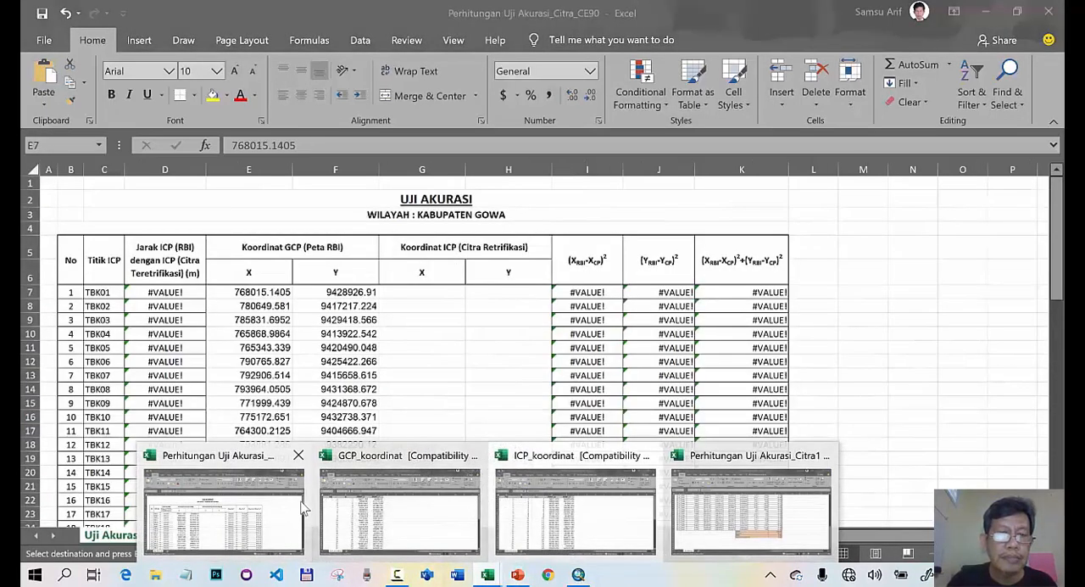
left_click(288, 535)
left_click(433, 290)
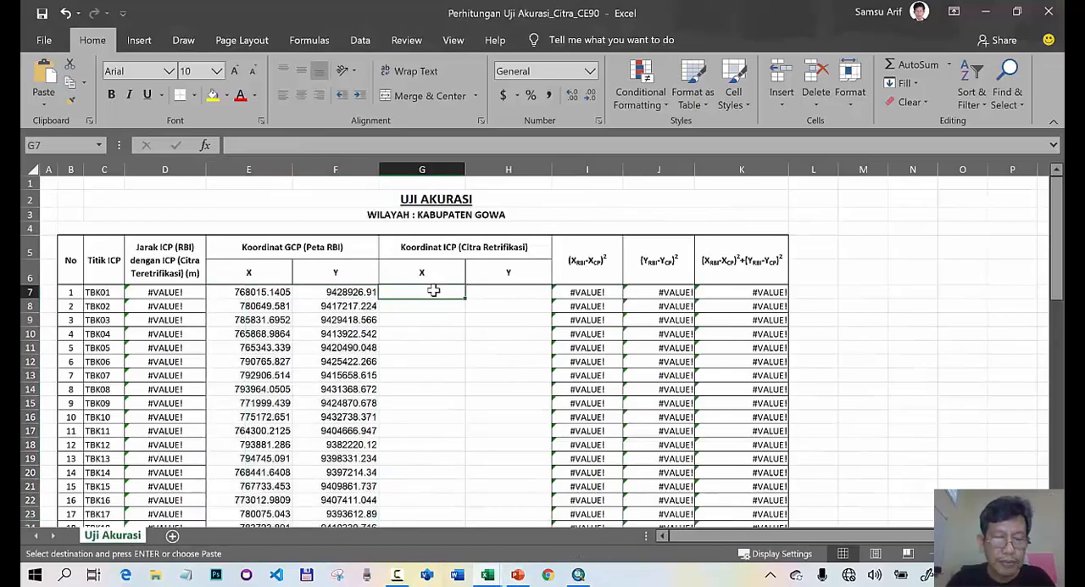
key("ctrl+v")
- Check the Jumlah, Rata-rata and RMSEr results below the table and the Akurasi Horisontal 90 % formula in K62
scroll(655, 250, "down", 2)
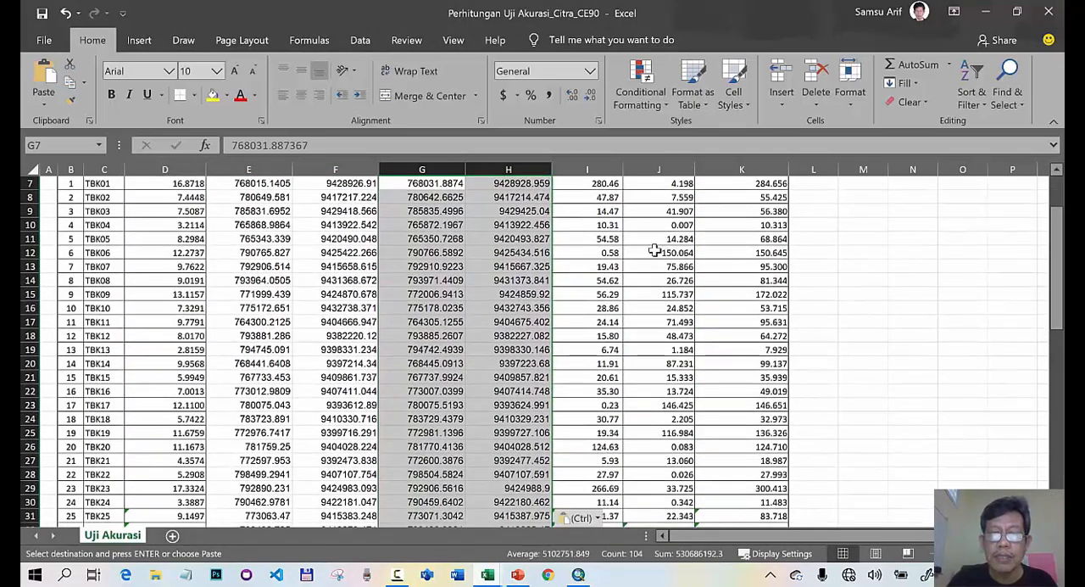
scroll(655, 250, "down", 9)
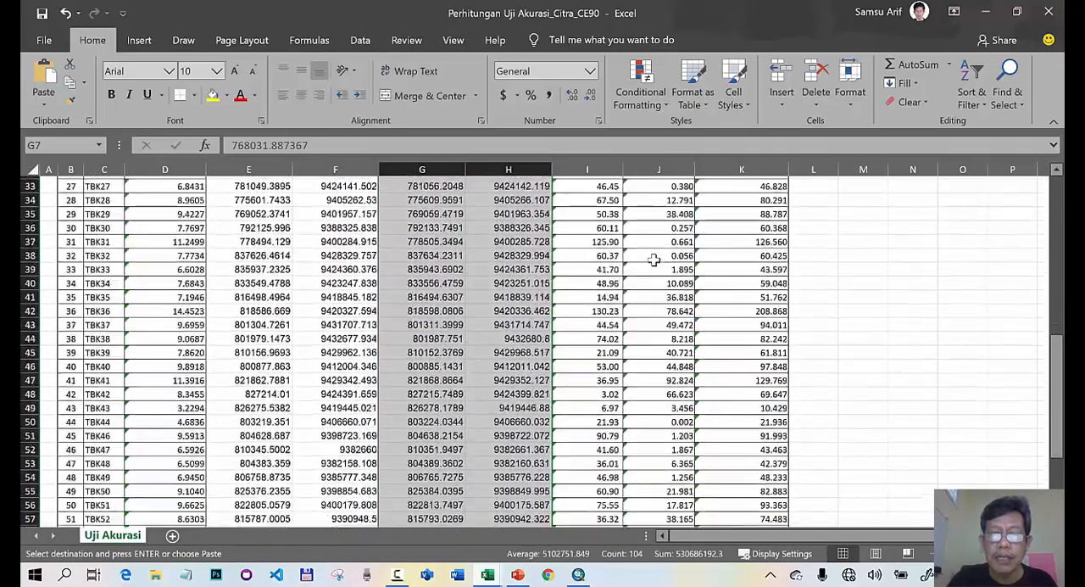
scroll(654, 259, "down", 2)
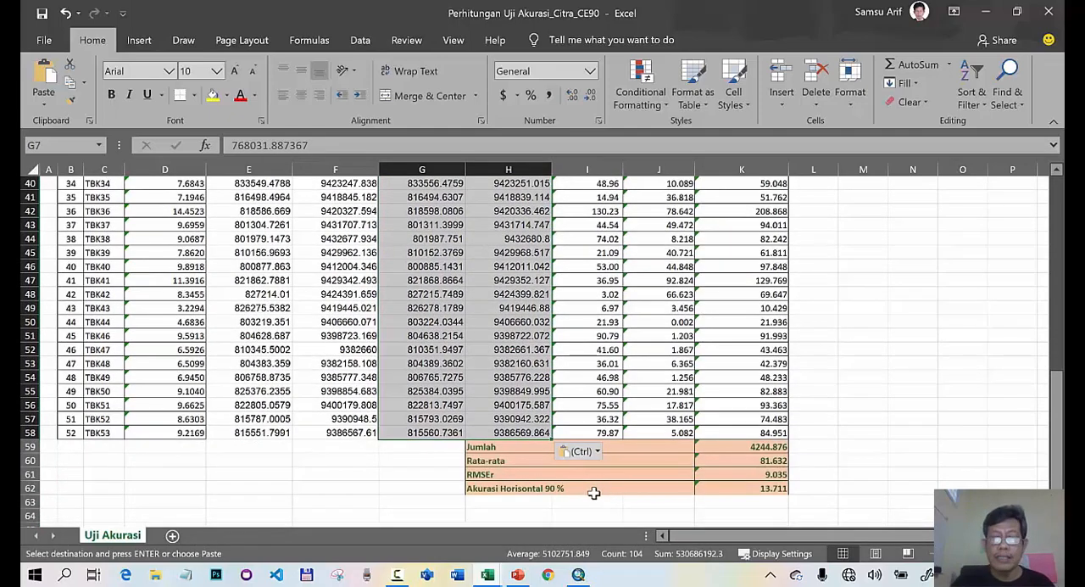
left_click(811, 488)
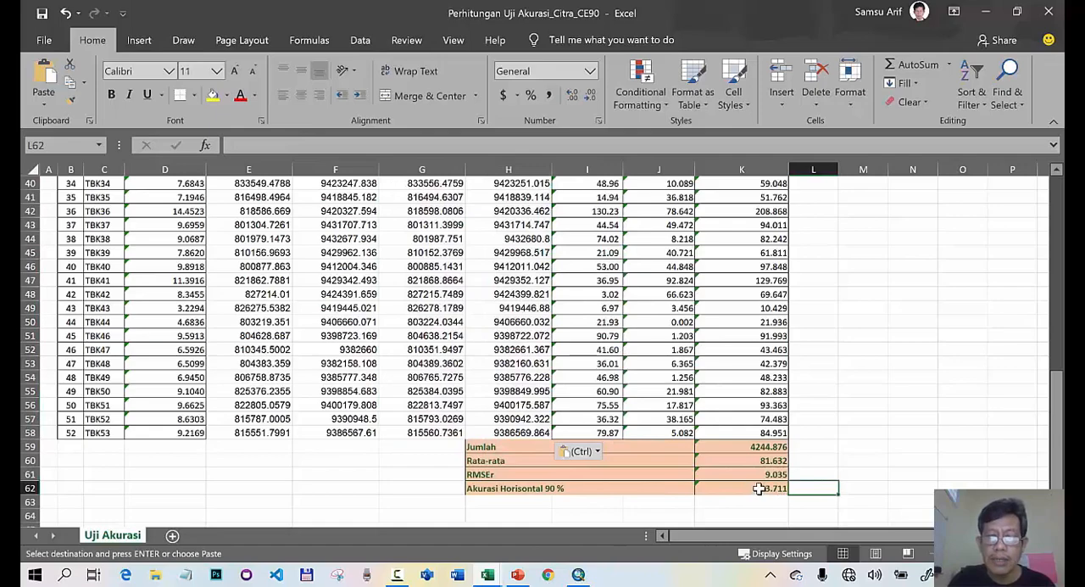
left_click(759, 489)
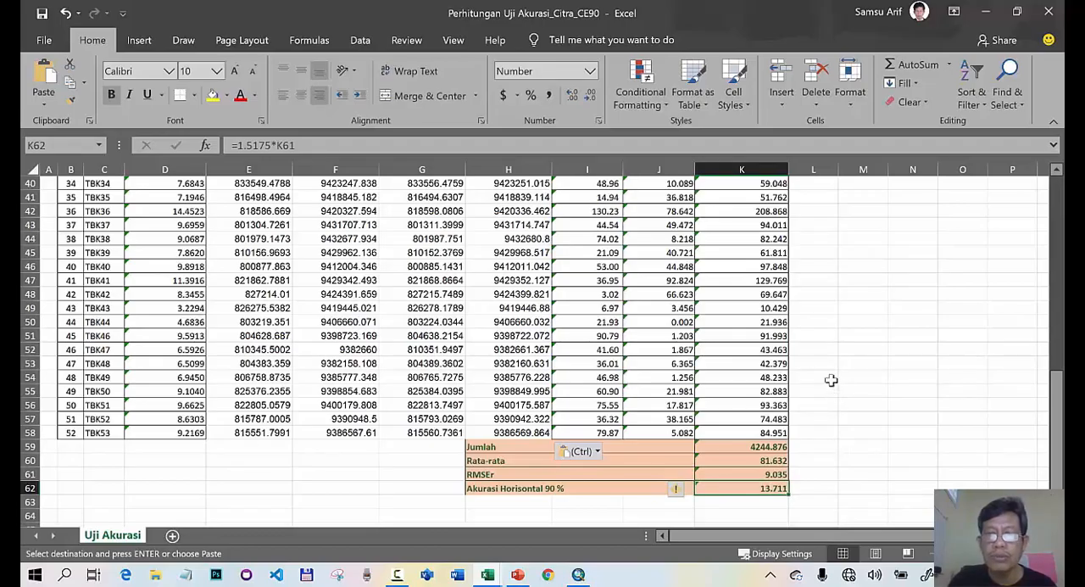
- Review the ICP distances, GCP and ICP coordinates and squared differences across all point rows, together with the accuracy summary
scroll(819, 347, "up", 6)
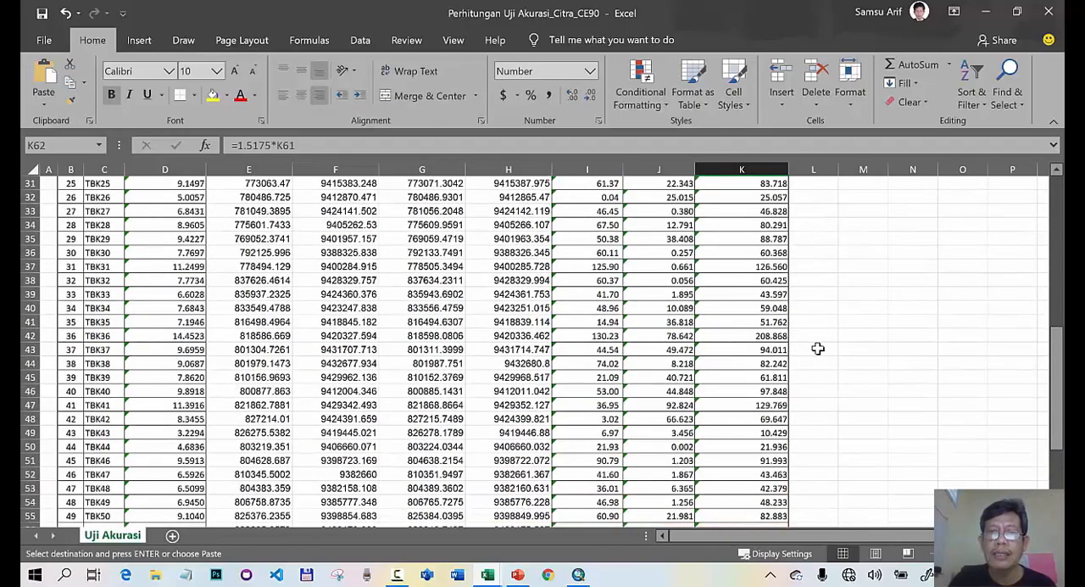
scroll(818, 348, "down", 7)
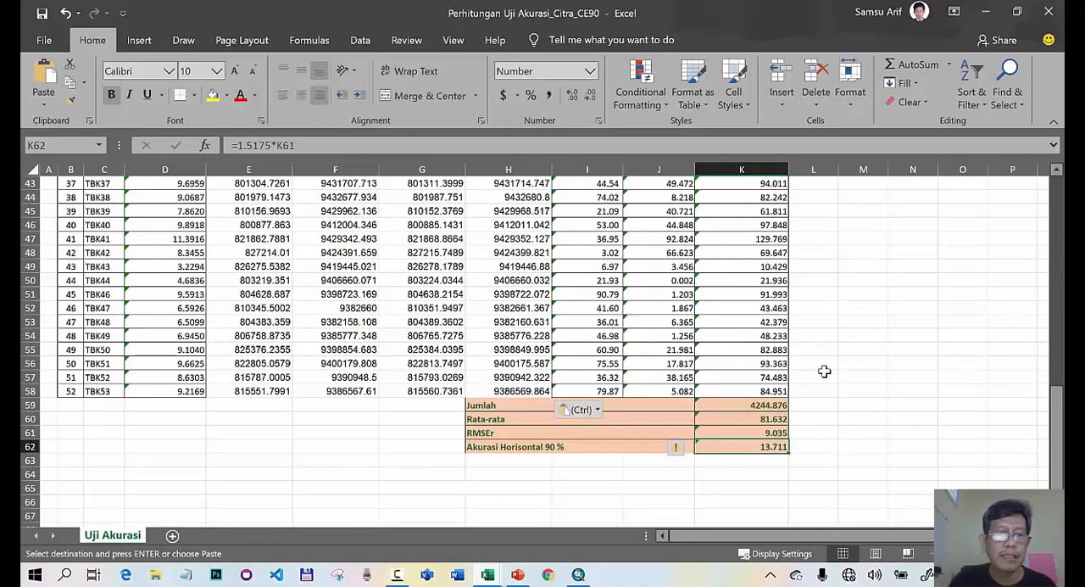
scroll(824, 371, "up", 3)
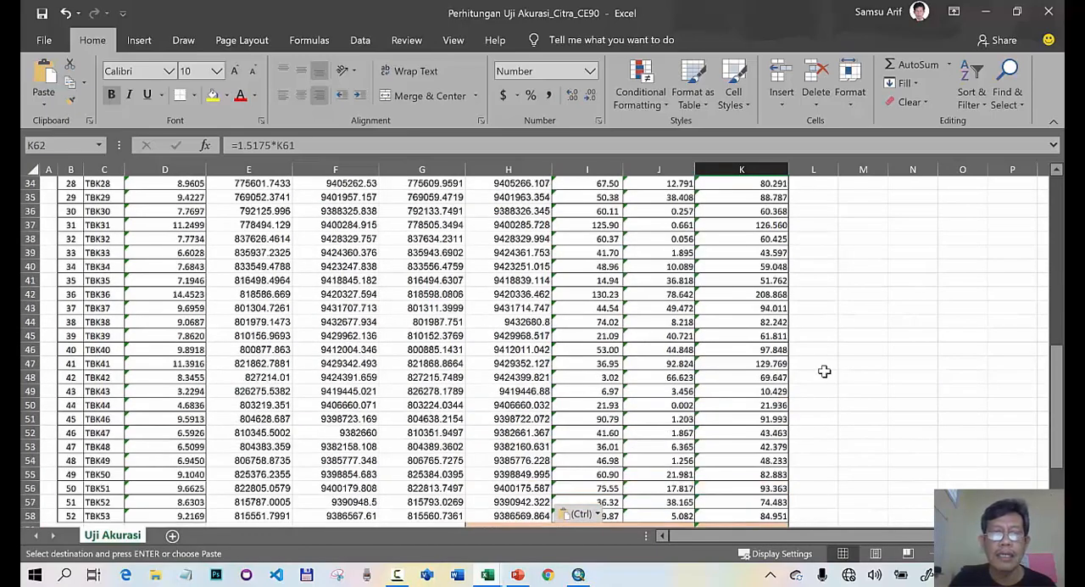
scroll(824, 372, "up", 1)
scroll(824, 371, "up", 5)
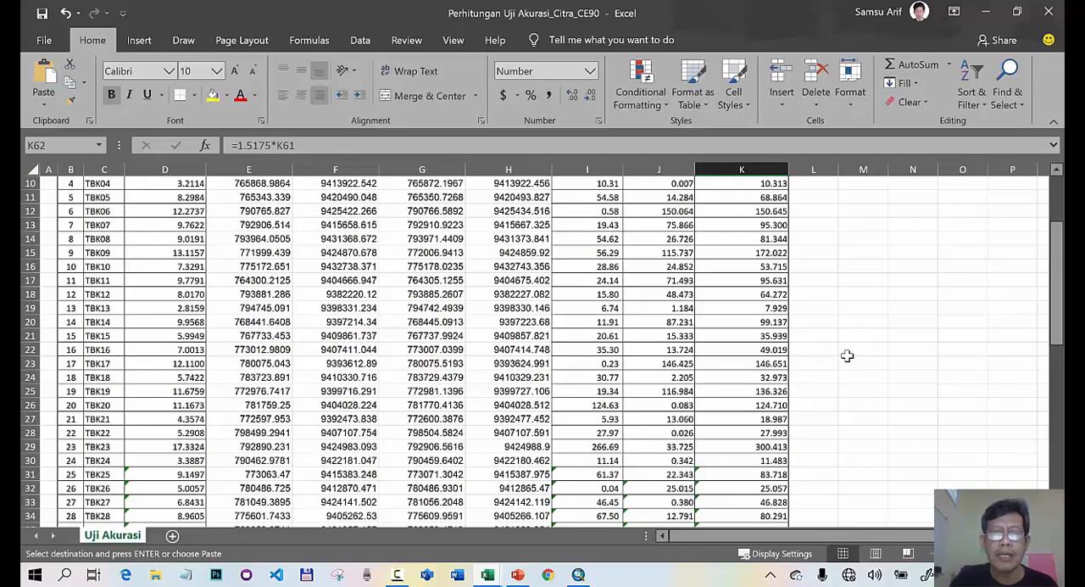
scroll(851, 351, "down", 4)
scroll(852, 351, "down", 6)
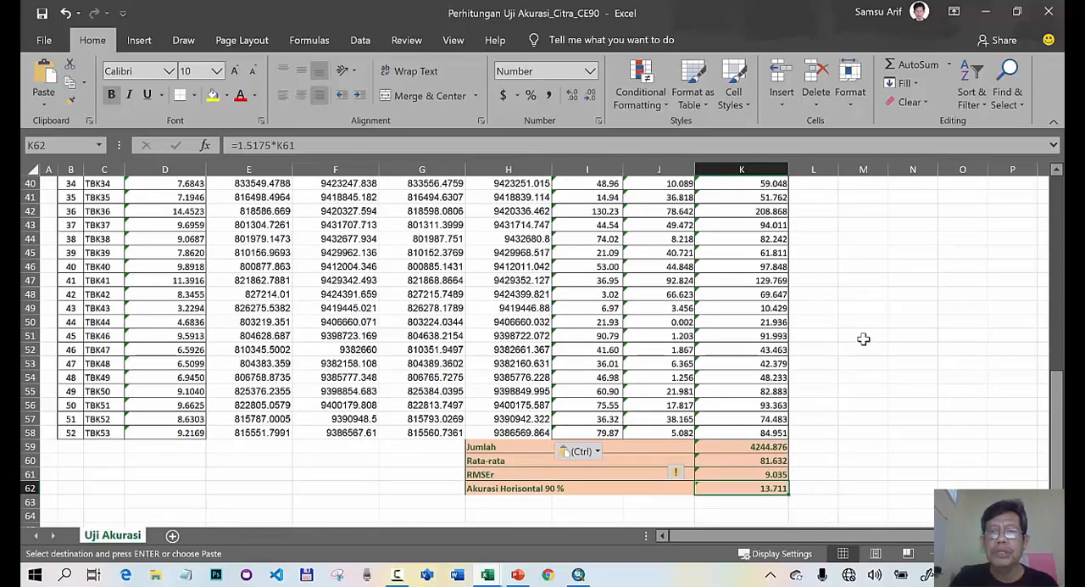
scroll(866, 339, "up", 4)
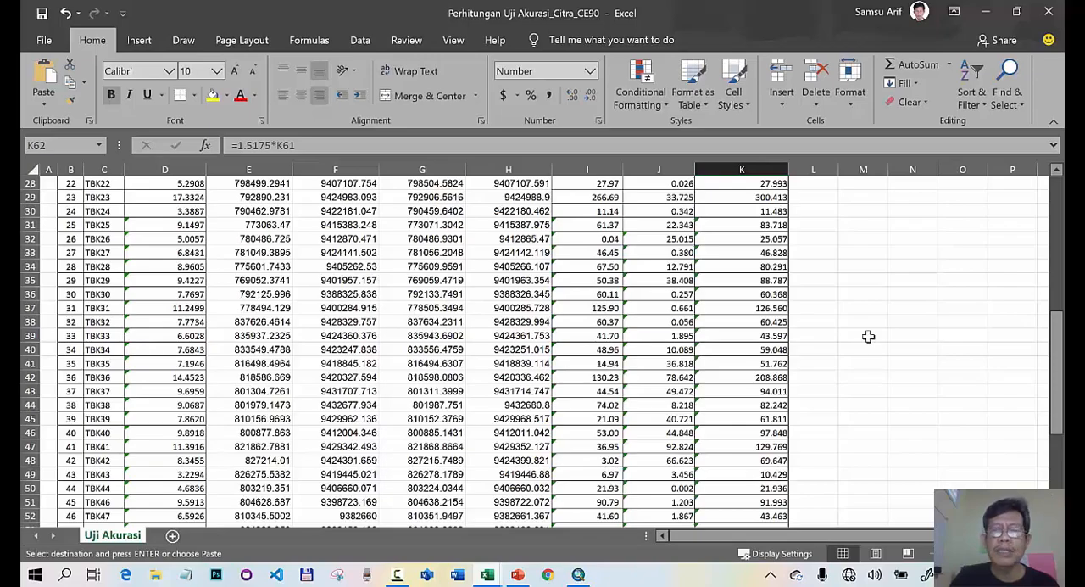
scroll(884, 333, "up", 4)
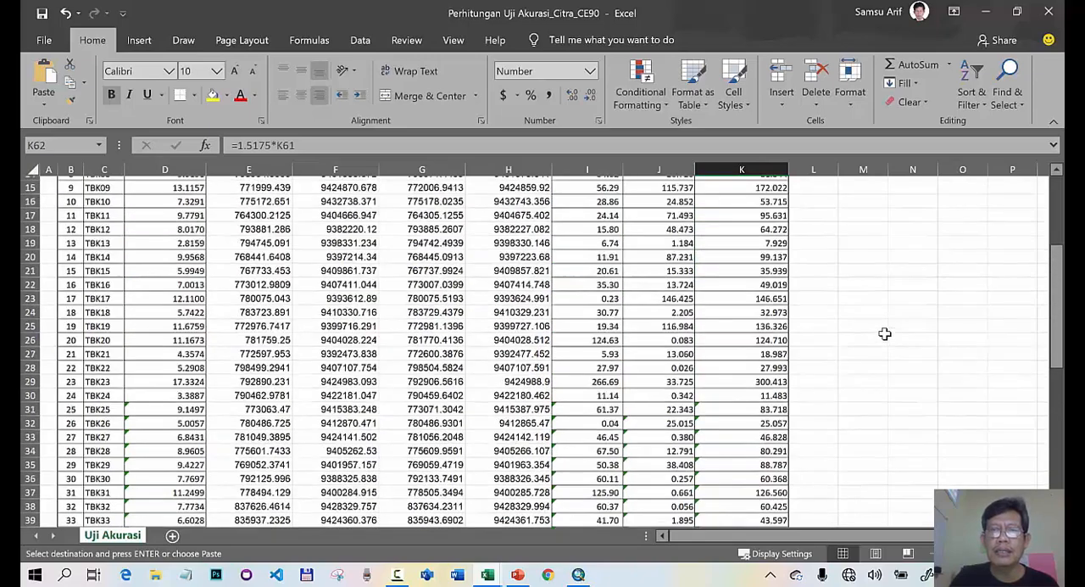
scroll(885, 333, "up", 5)
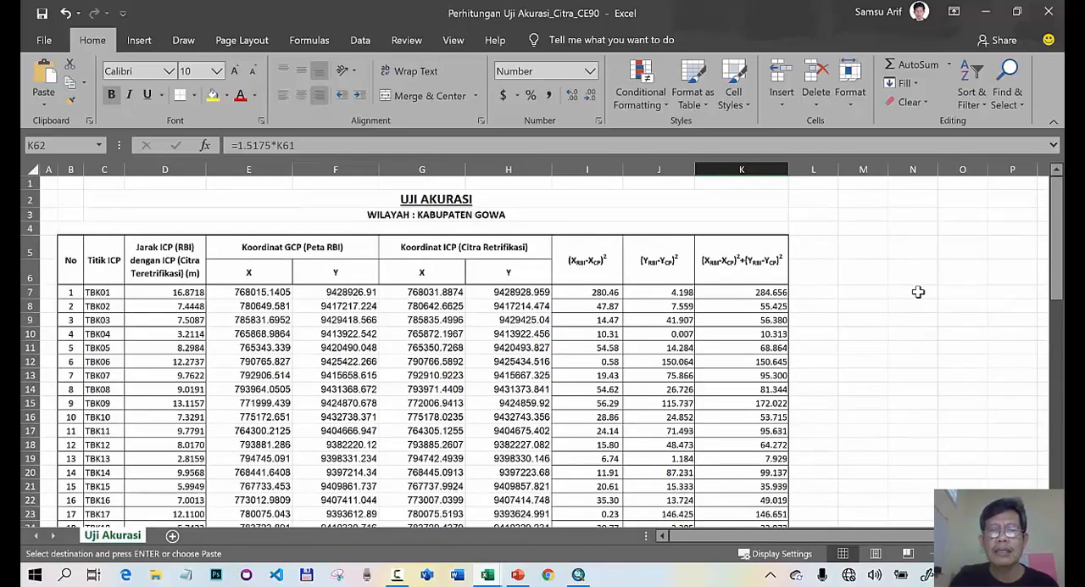